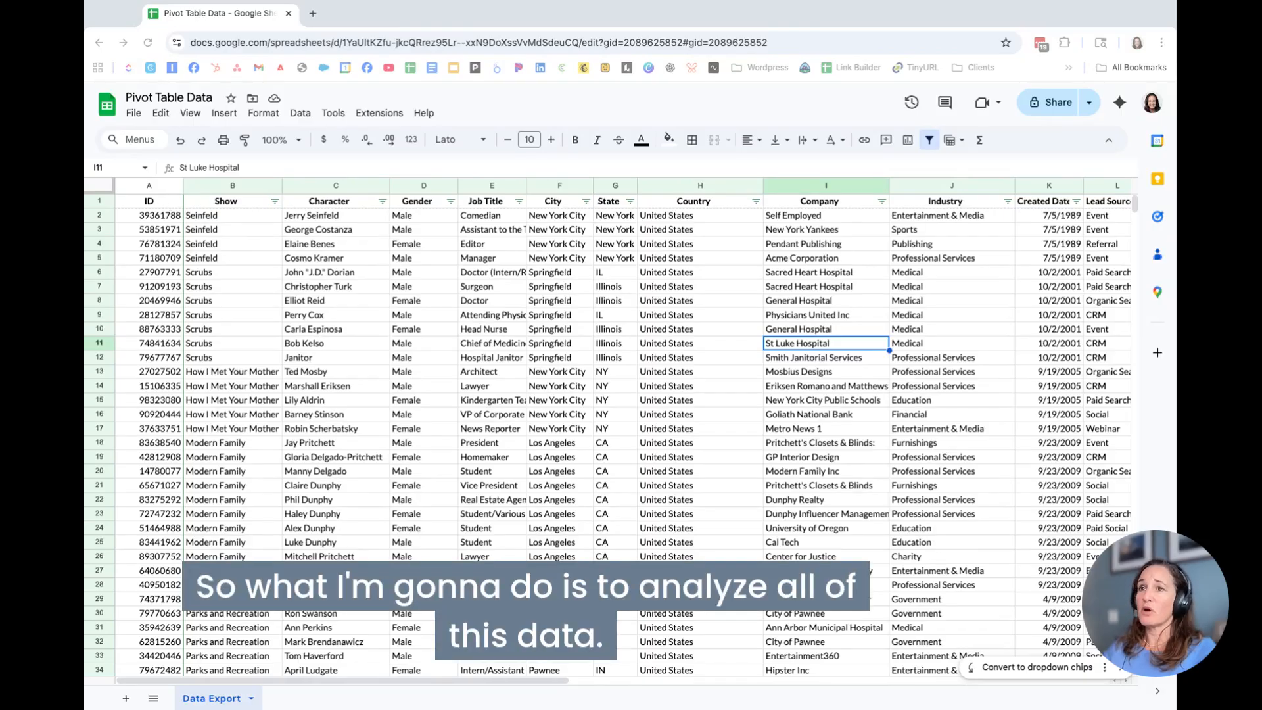
Create a pivot table in a new sheet from the Data Export range A1:Q76.
left_click(149, 201)
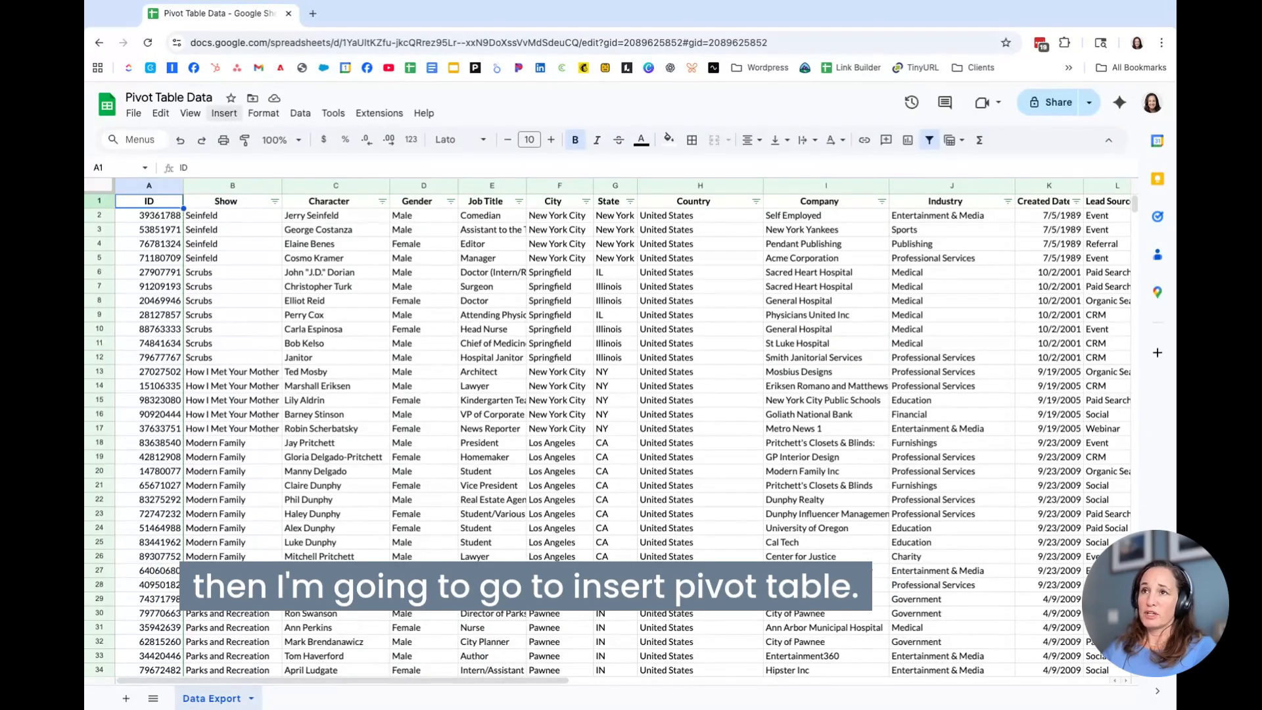
left_click(226, 115)
left_click(290, 312)
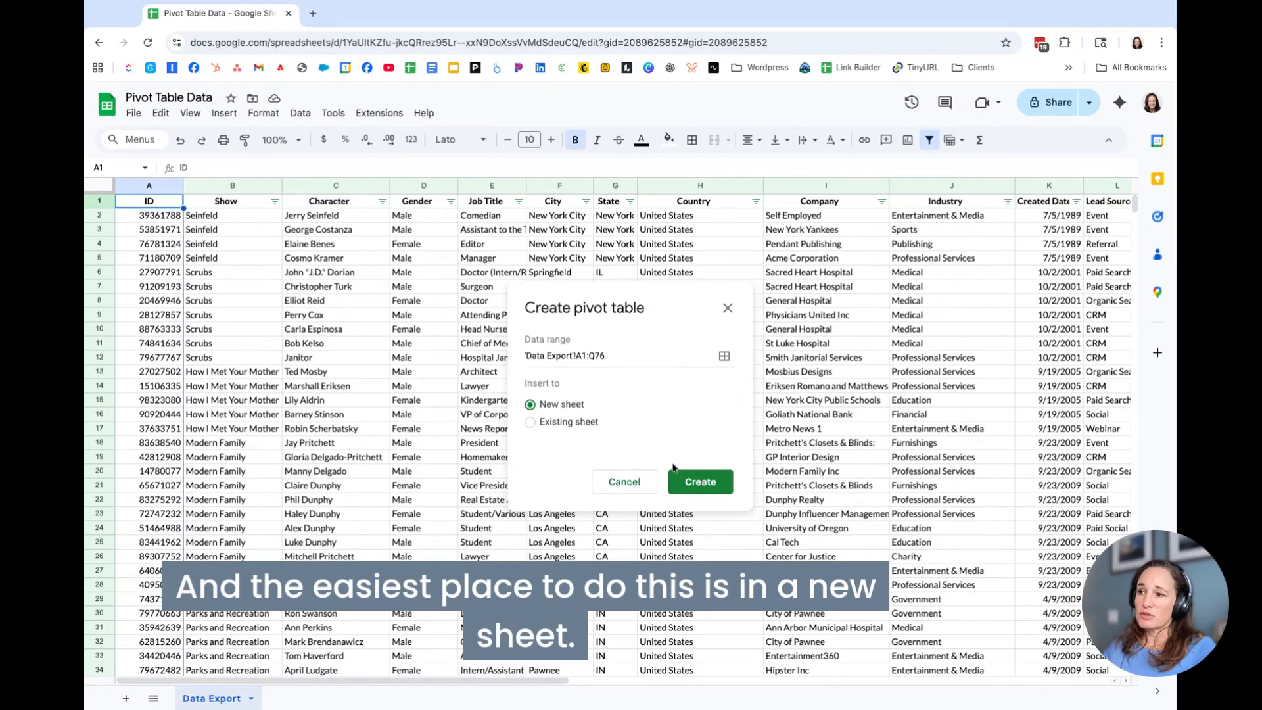
left_click(699, 483)
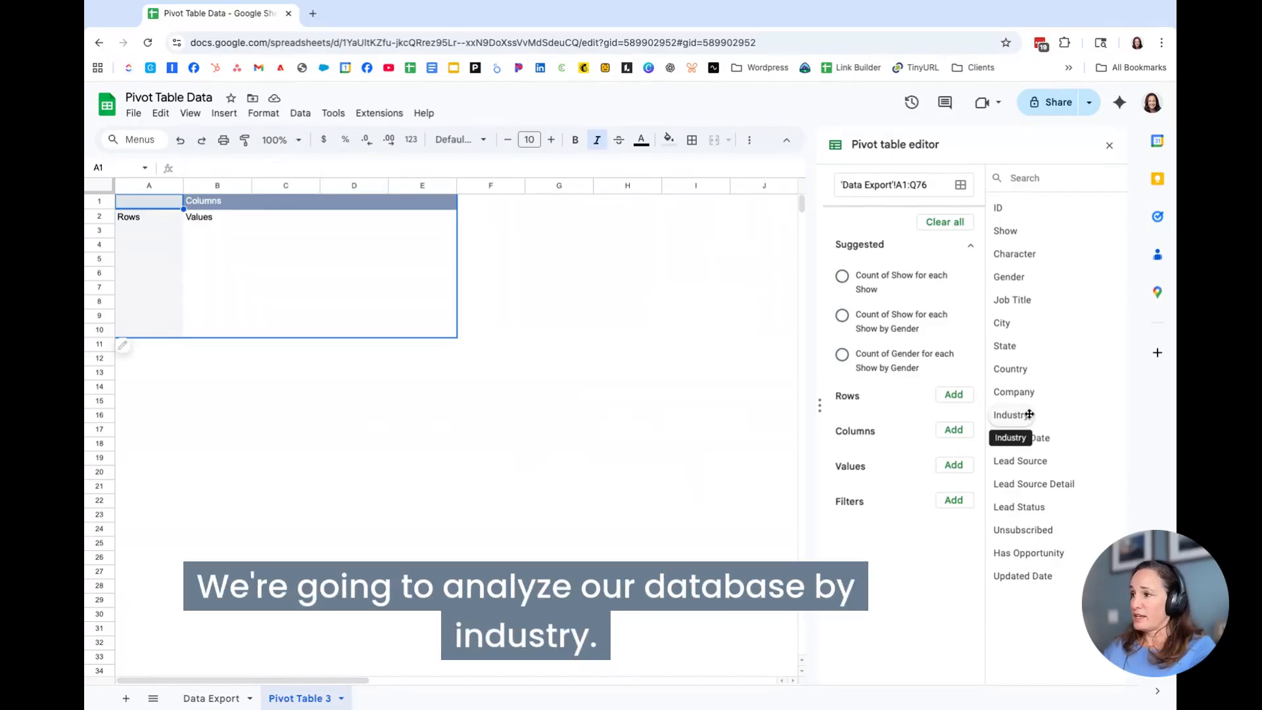
Add Industry as the pivot table's rows and fit column A to the width of its contents.
left_click_drag(1026, 414, 862, 406)
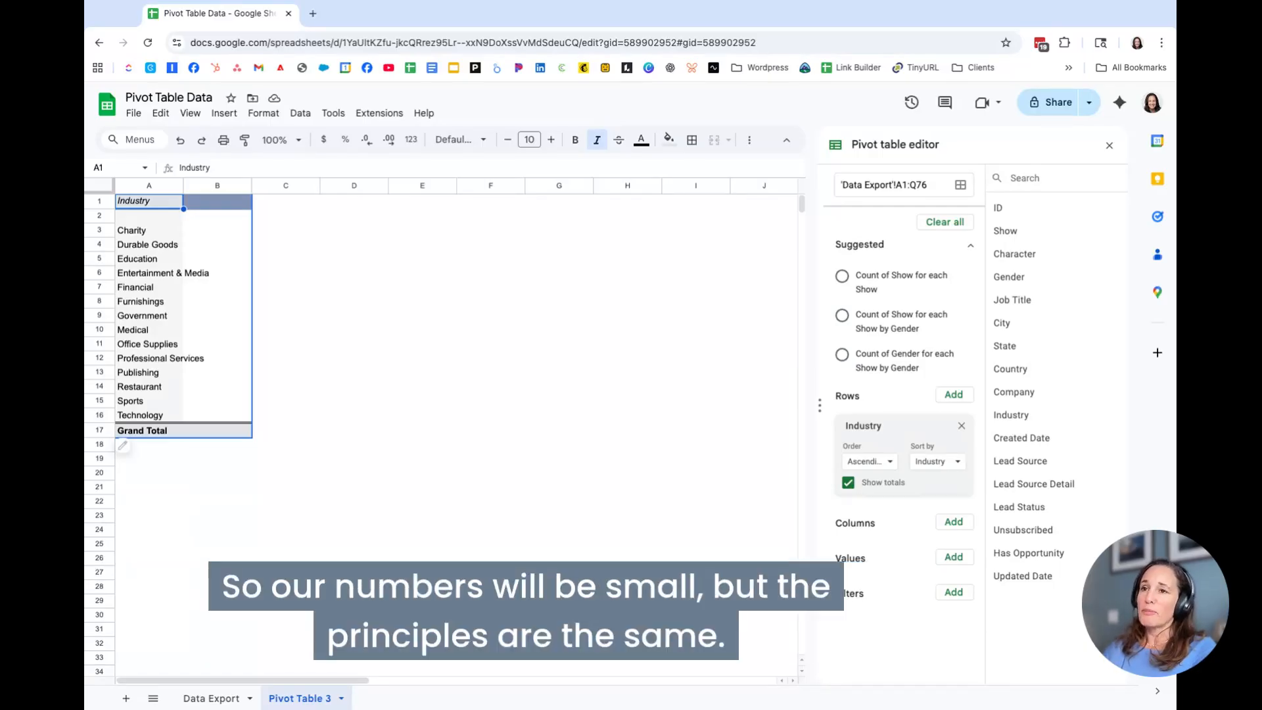
double_click(184, 185)
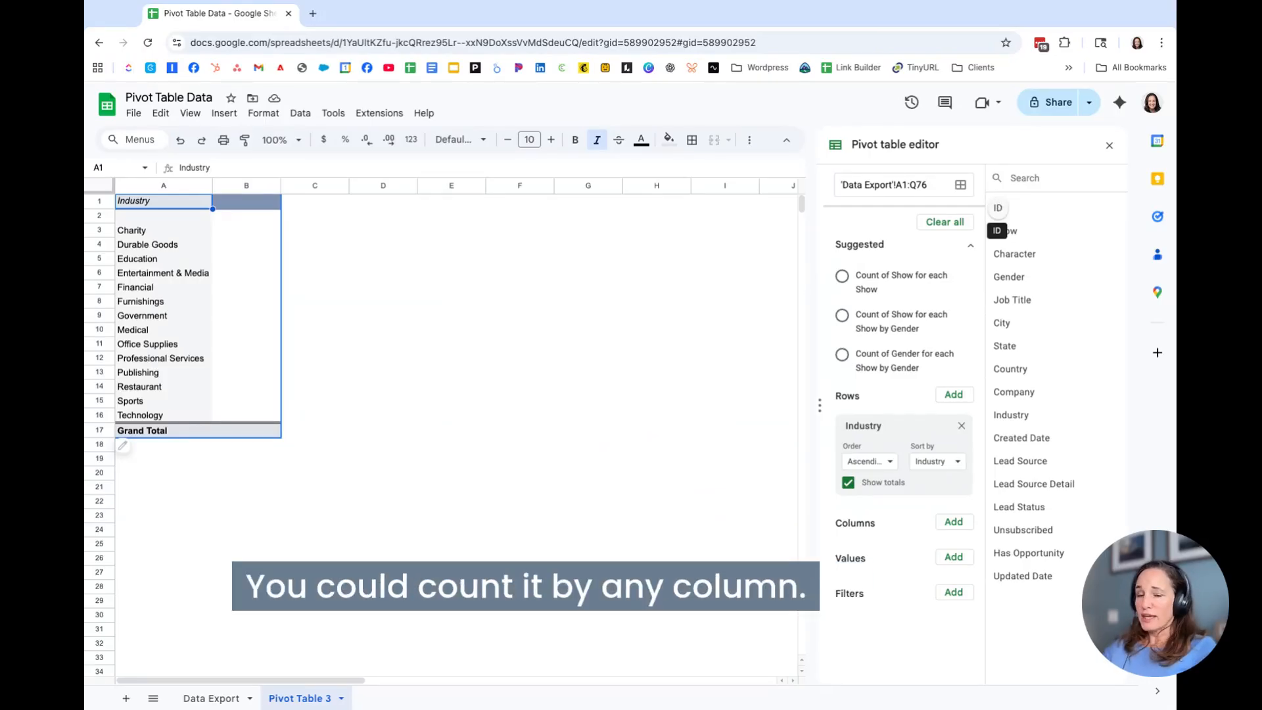
Add ID to the pivot table's values and summarize it by COUNTA.
left_click_drag(998, 208, 927, 588)
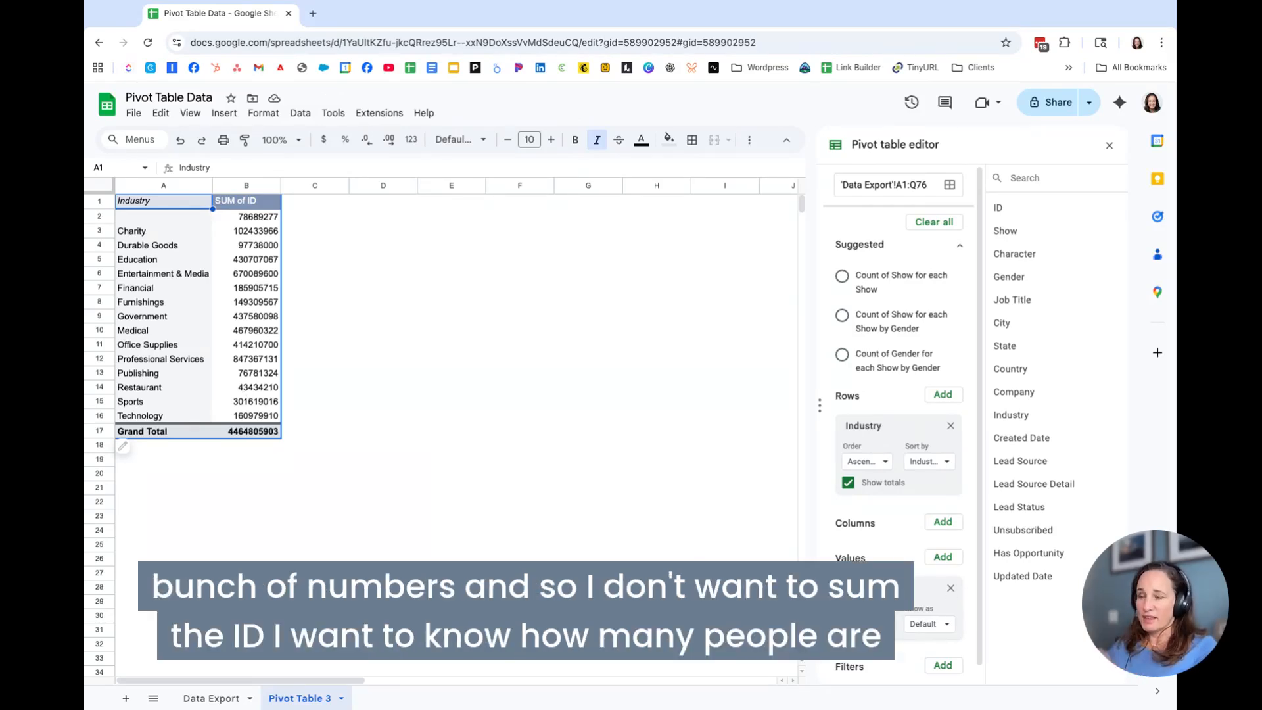
left_click(866, 623)
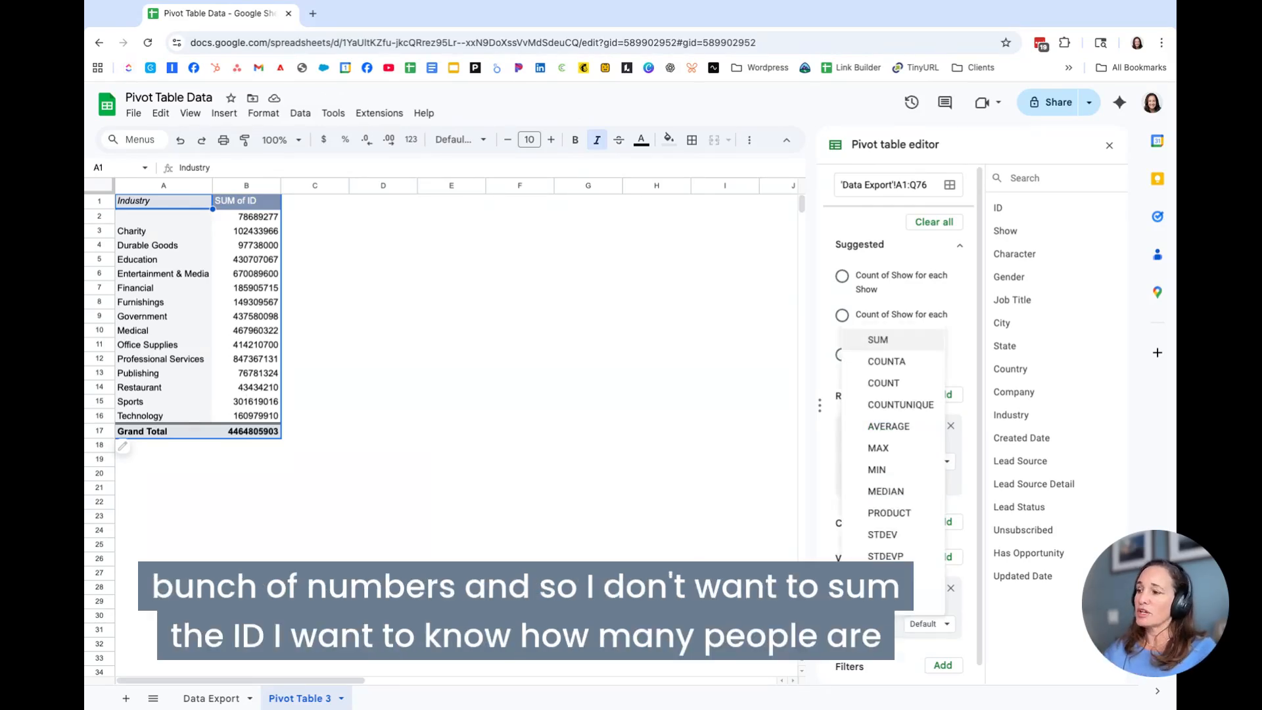
left_click(886, 361)
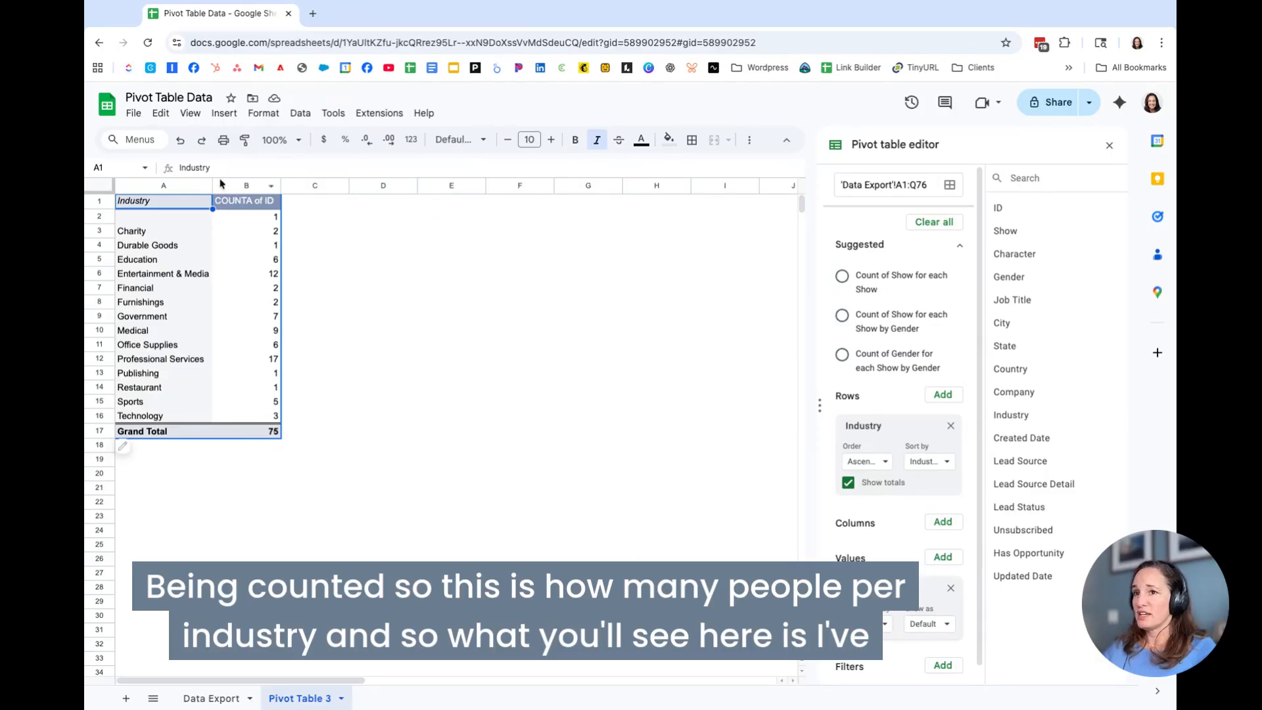
Widen column A slightly and set the font of the entire pivot table sheet to Lato.
left_click_drag(212, 185, 232, 185)
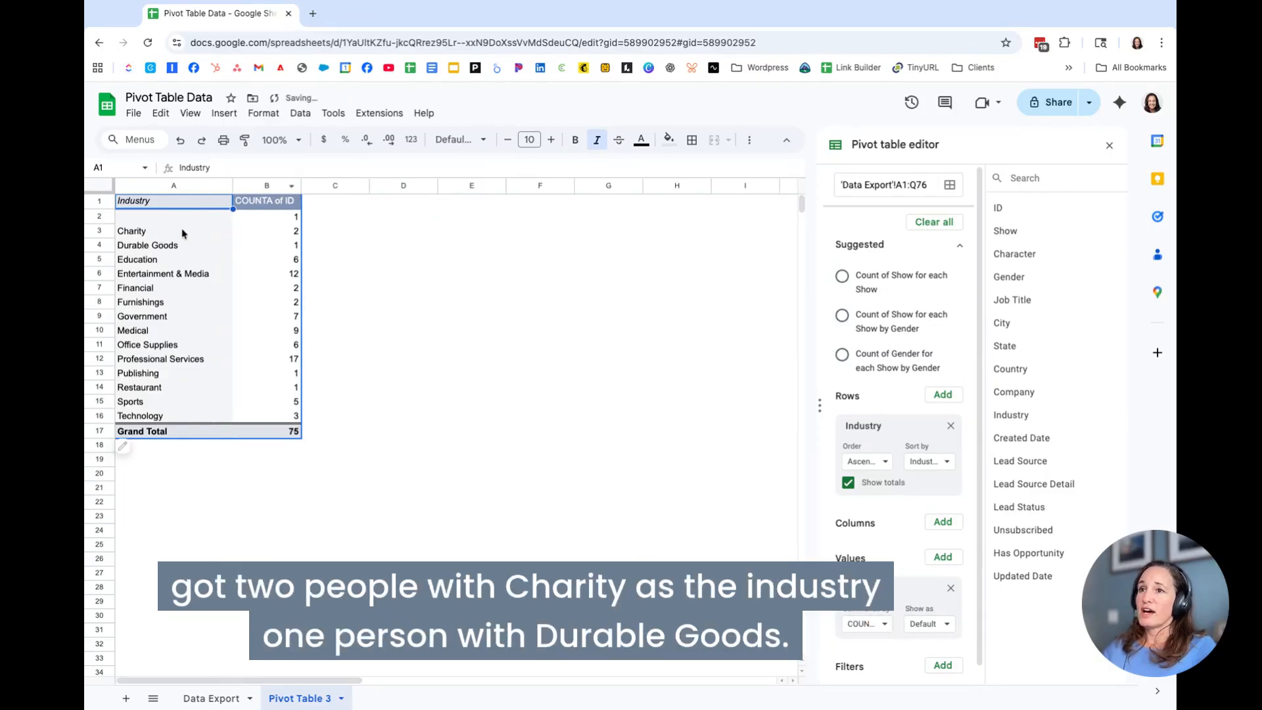
left_click(283, 235)
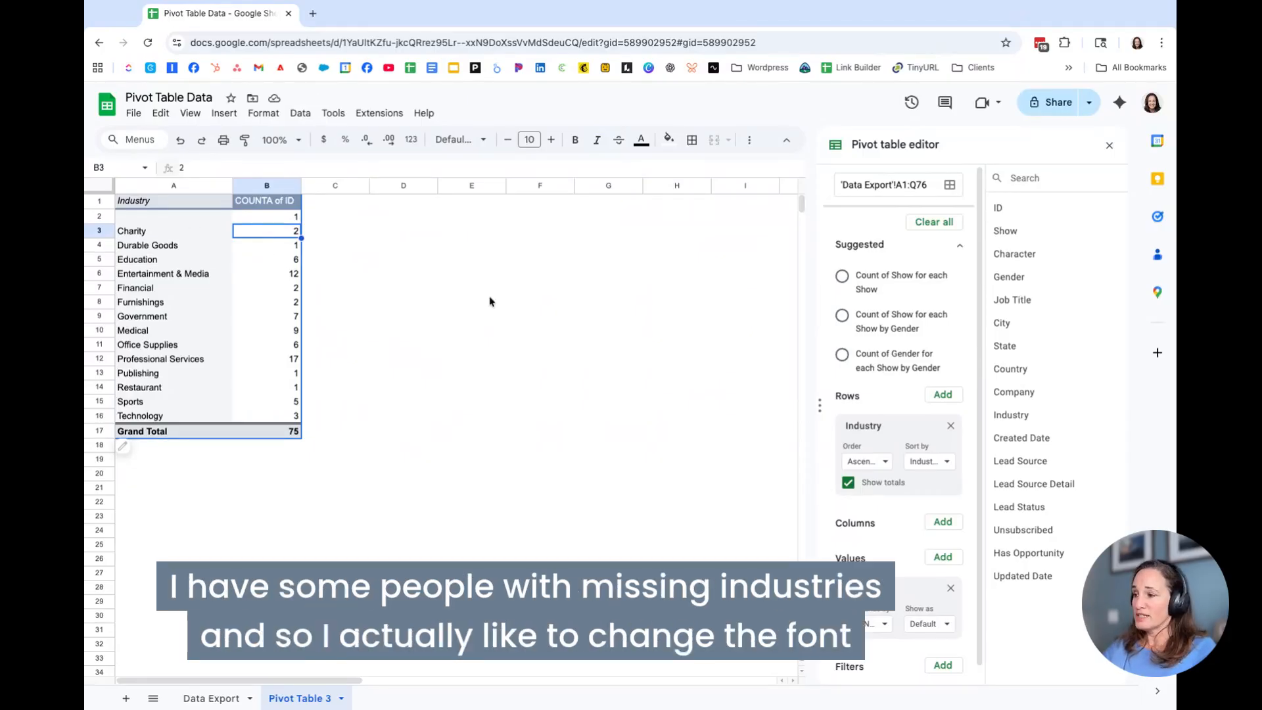
left_click(98, 186)
left_click(460, 140)
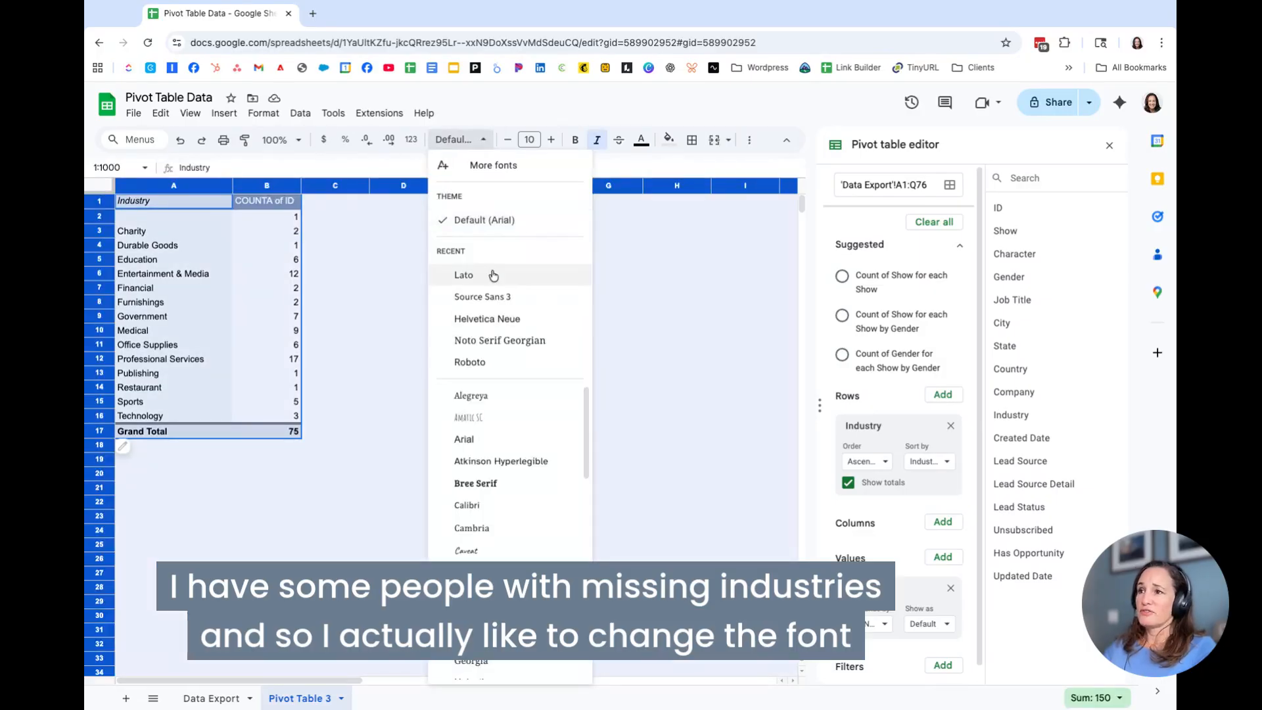
left_click(494, 275)
left_click(462, 277)
Insert two blank rows above the pivot table to make room for a title.
left_click(104, 217)
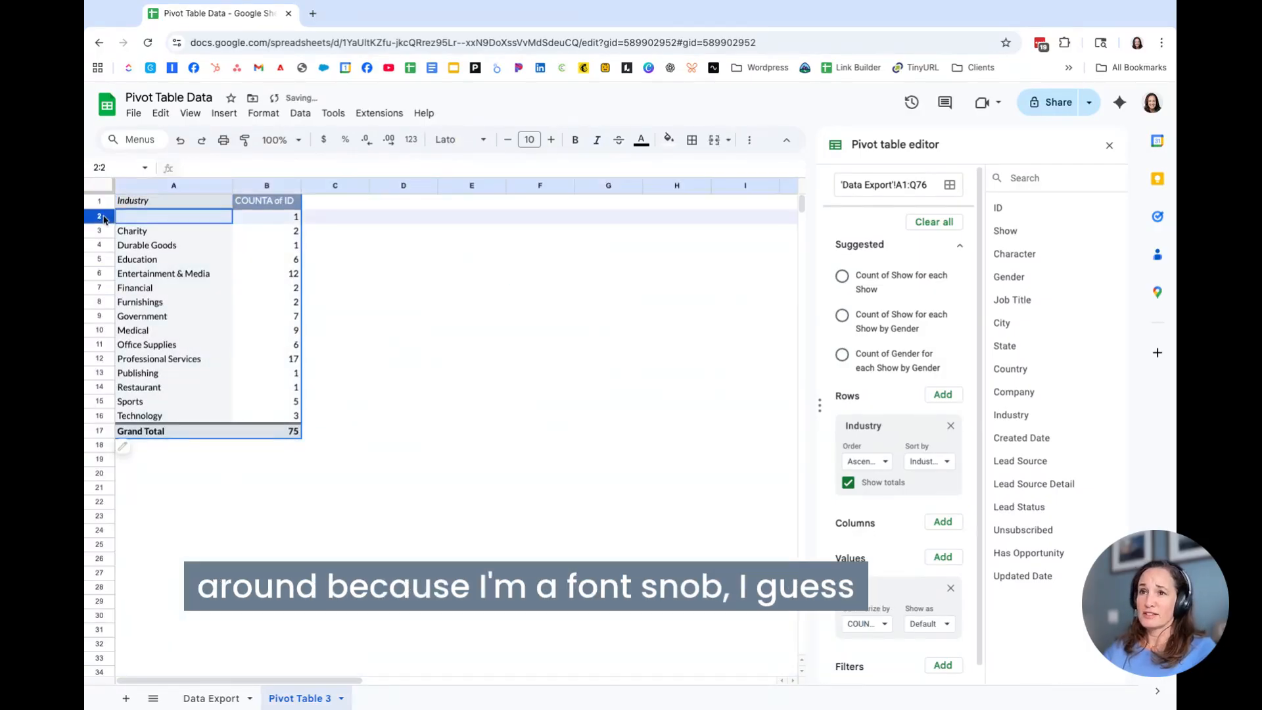
key("shift+Up")
right_click(104, 217)
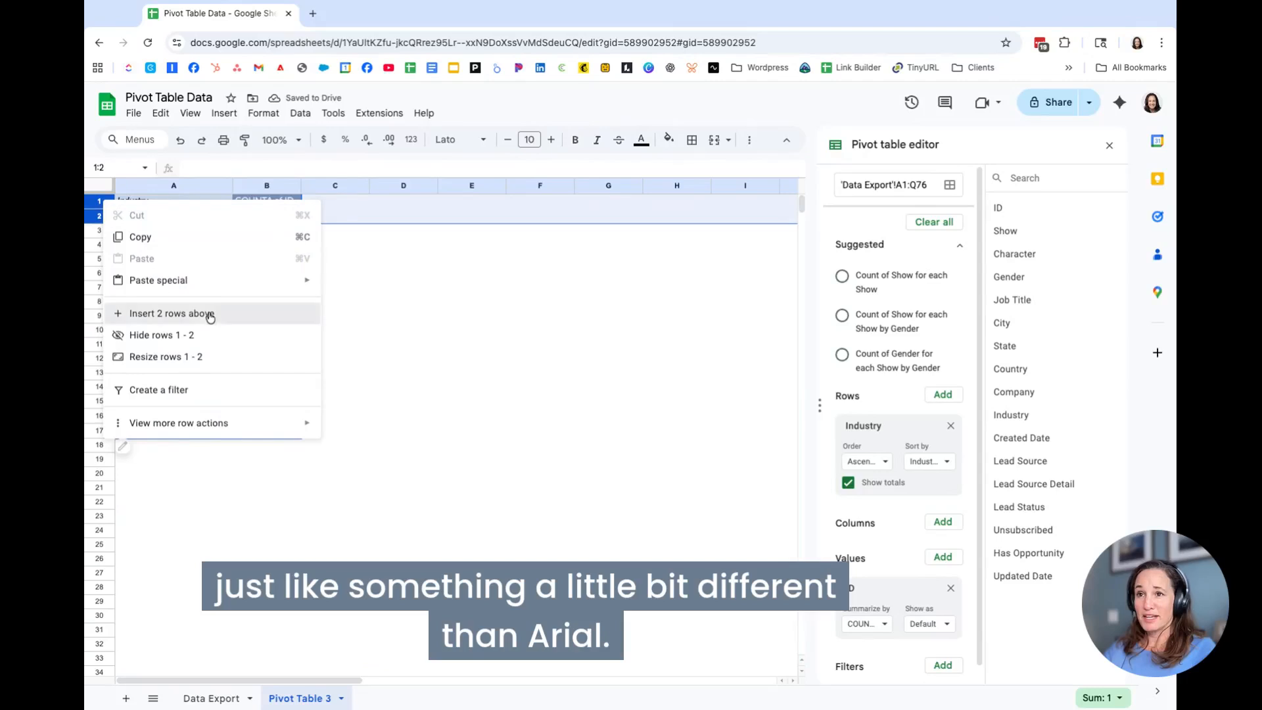
left_click(209, 312)
left_click(437, 358)
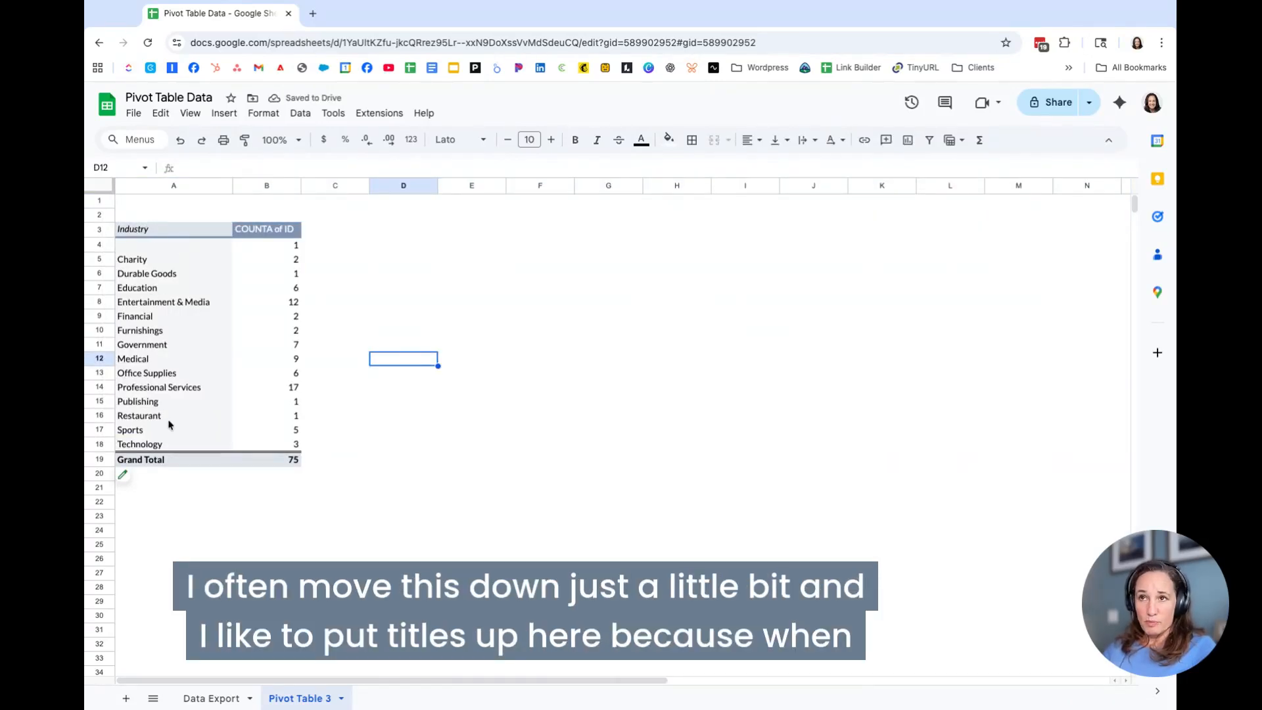
Enter the title "Database by Industry" in cell A1 and make it bold.
left_click(162, 201)
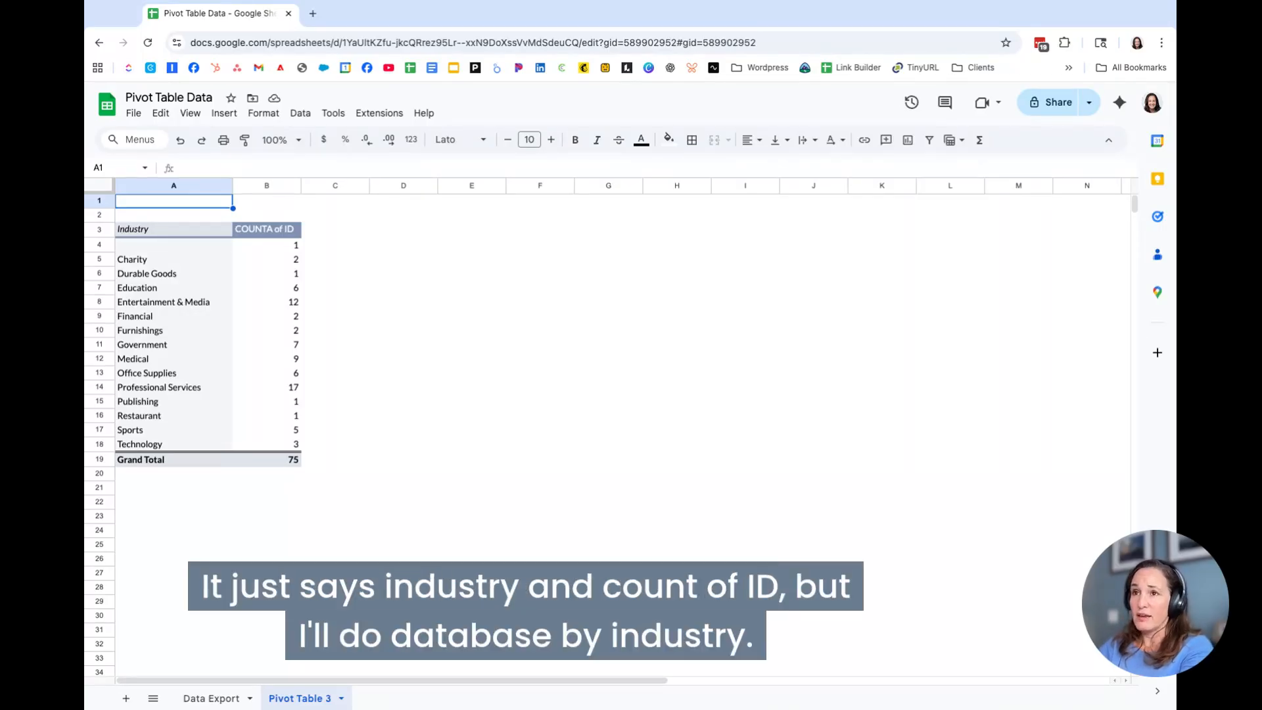
type("Database by Ind")
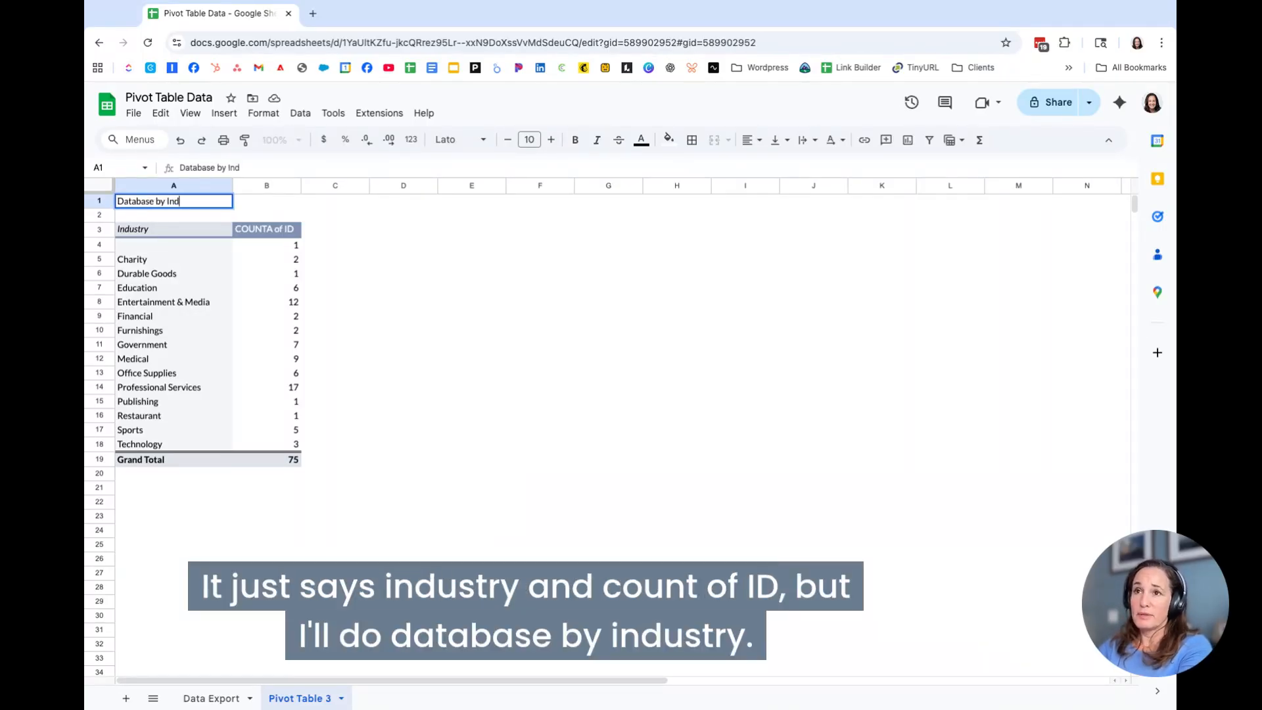
type("ustry")
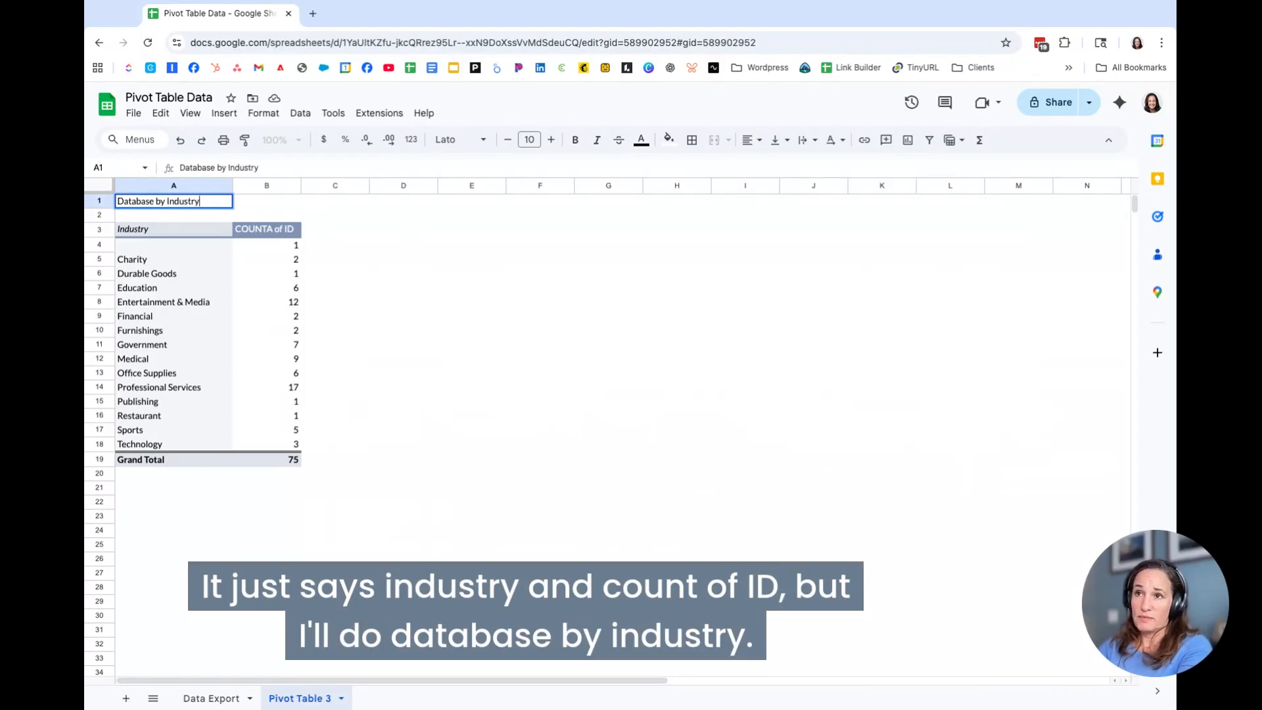
left_click(387, 263)
left_click(168, 201)
key("ctrl+b")
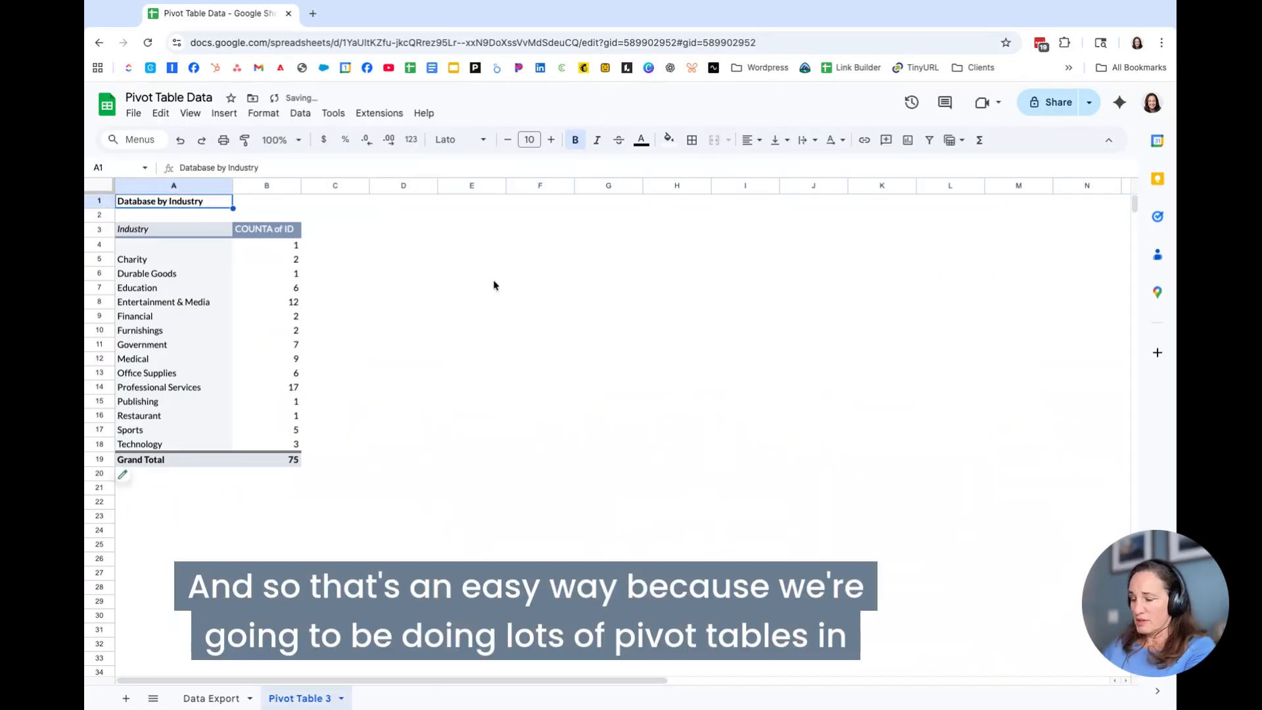
left_click(494, 279)
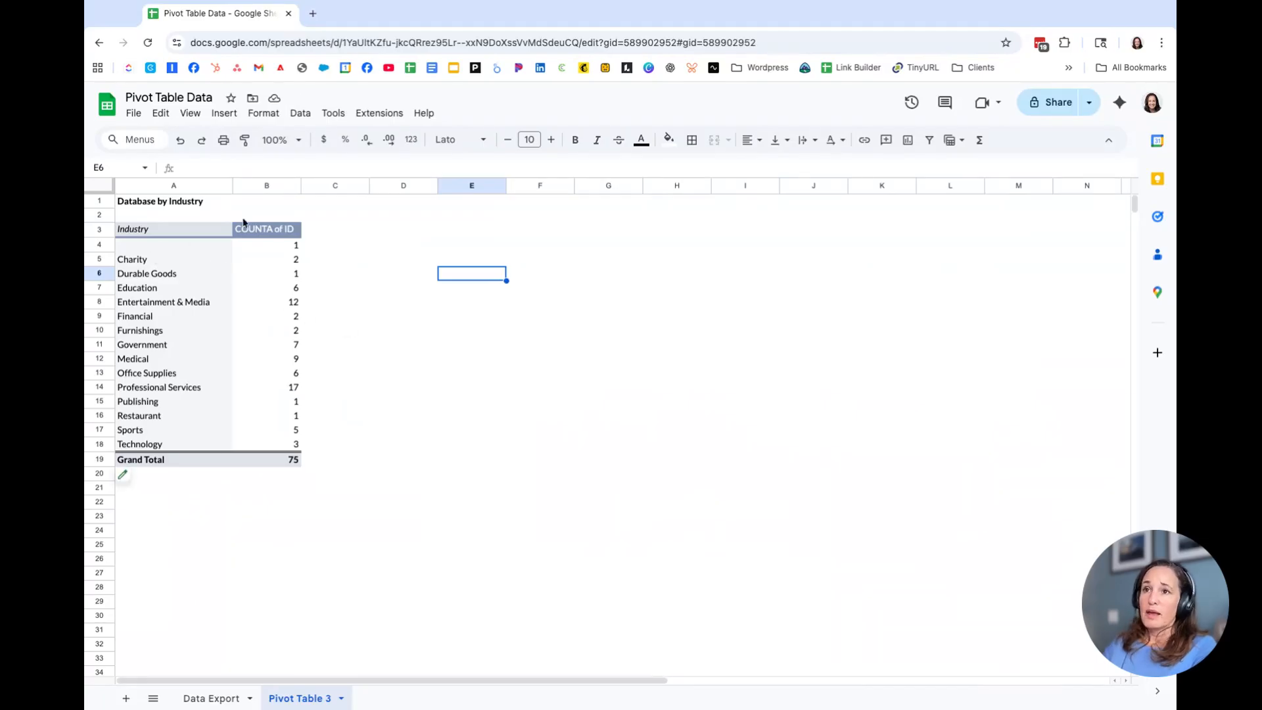
Add ID to the pivot table's values a second time and summarize it by COUNTA.
left_click(204, 233)
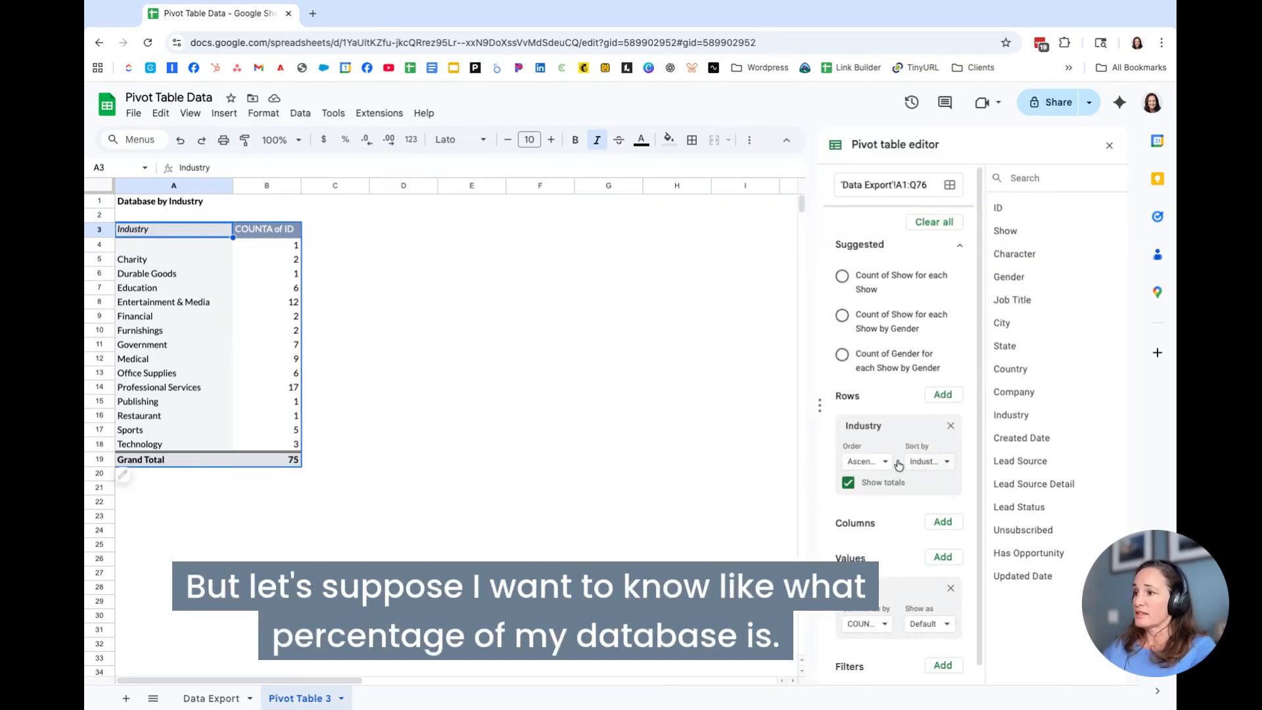
scroll(852, 533, "down", 1)
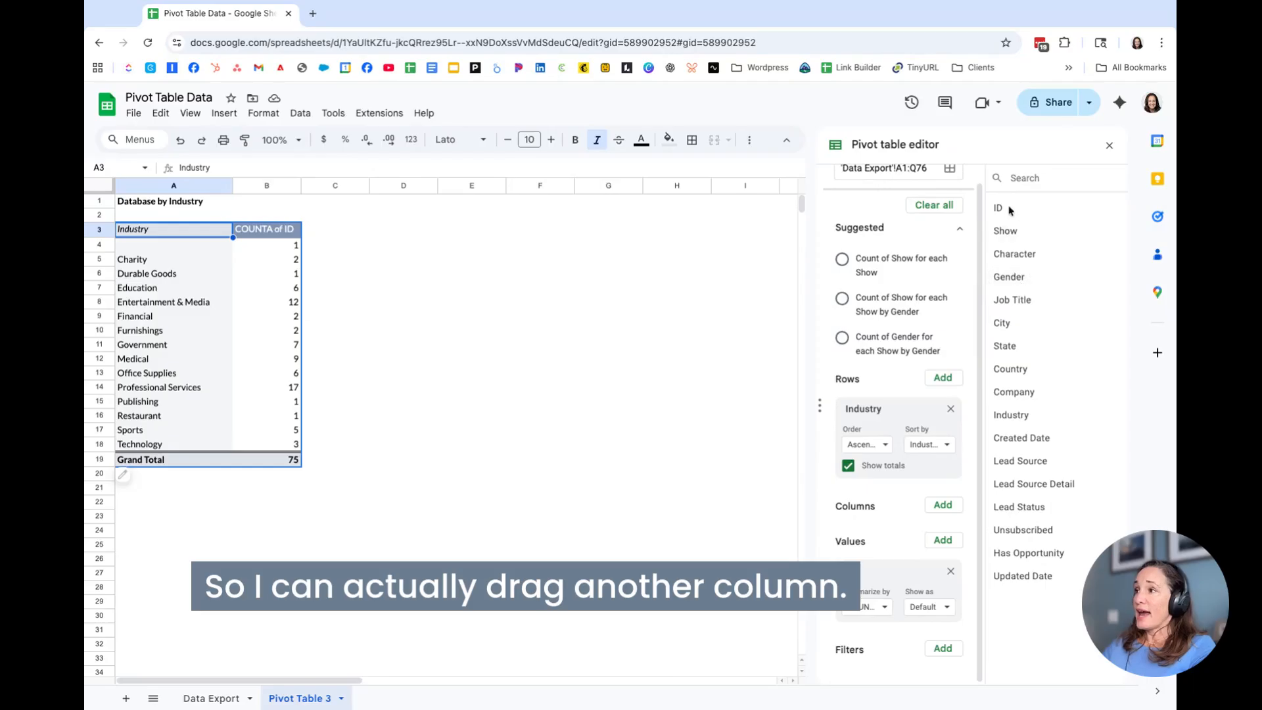
left_click_drag(1000, 208, 899, 592)
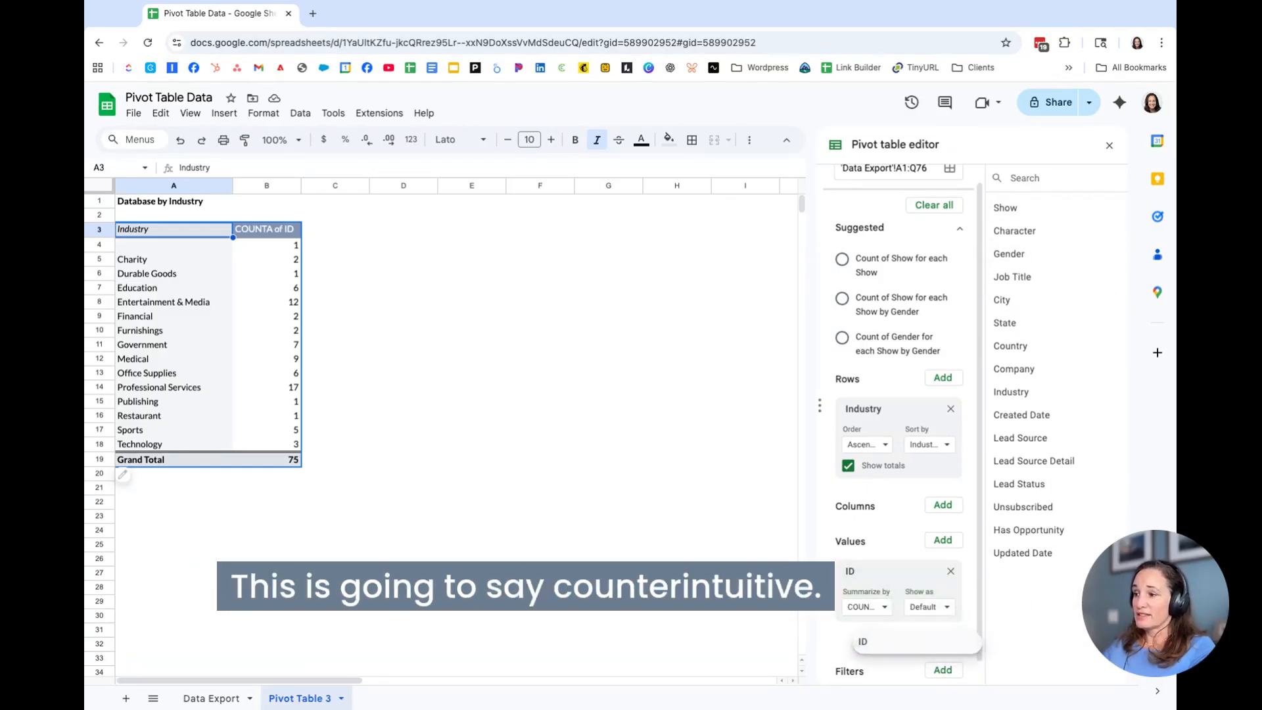
scroll(855, 571, "down", 2)
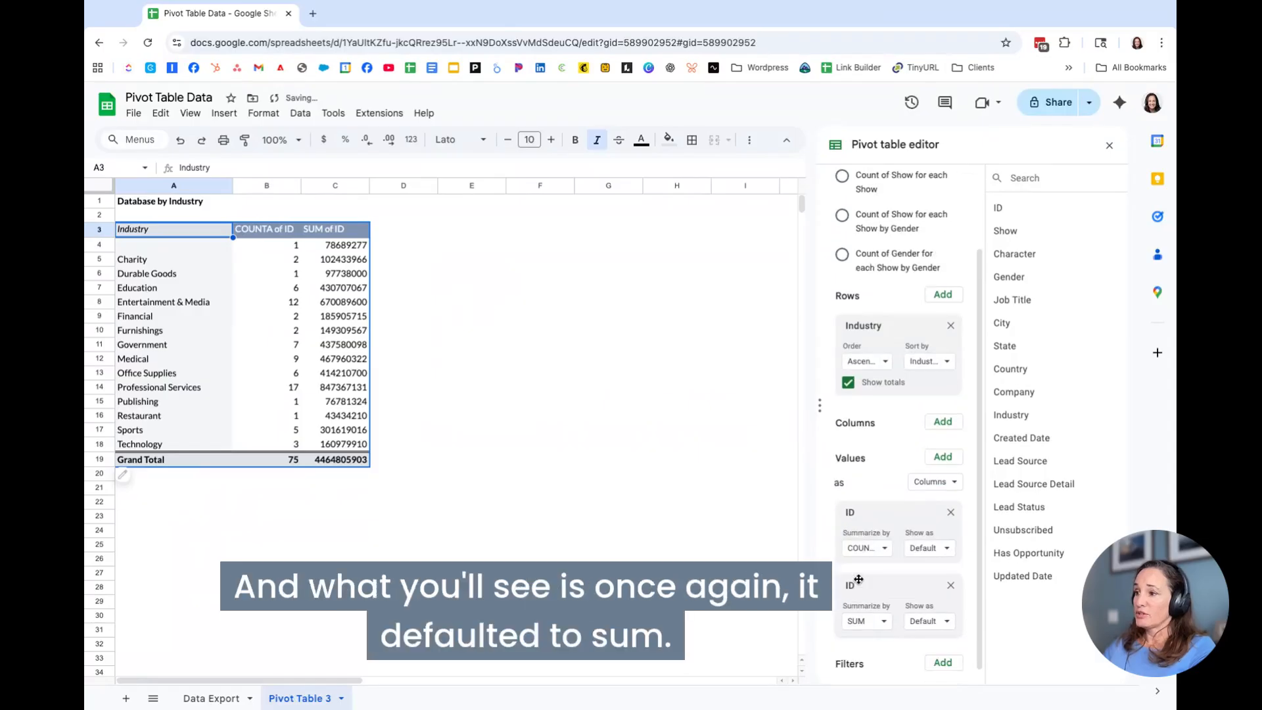
left_click(863, 608)
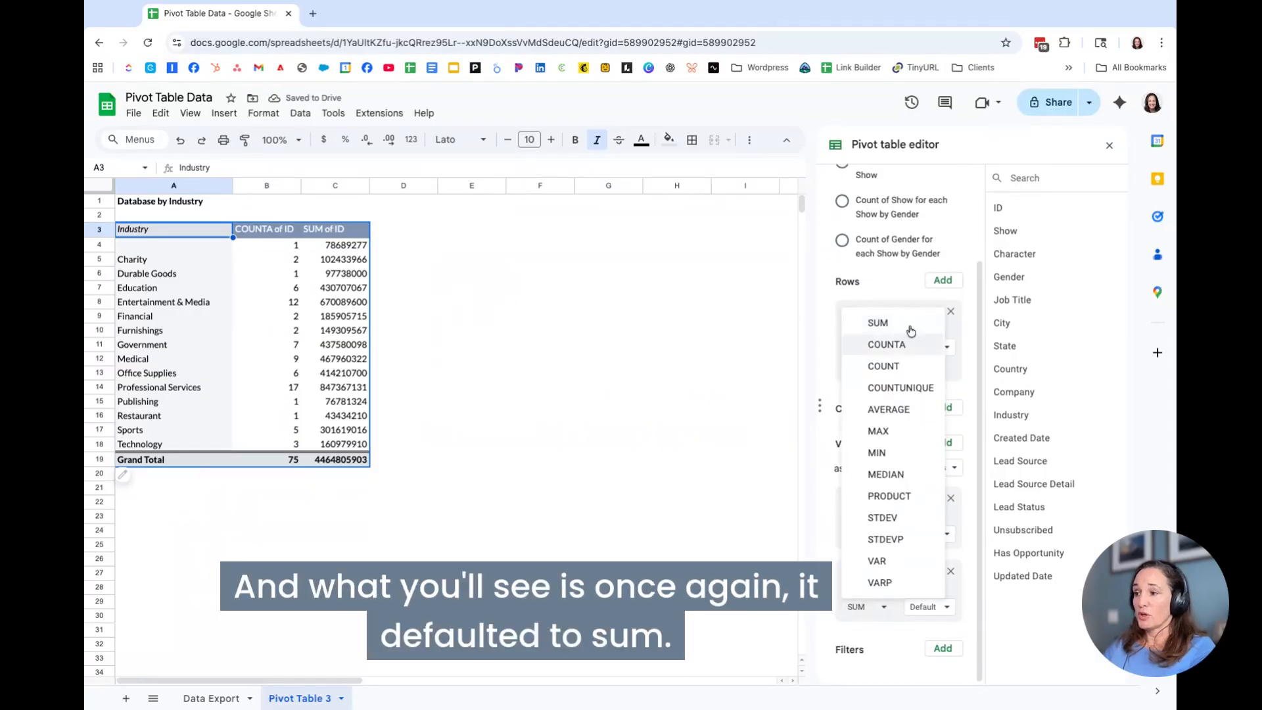
left_click(896, 344)
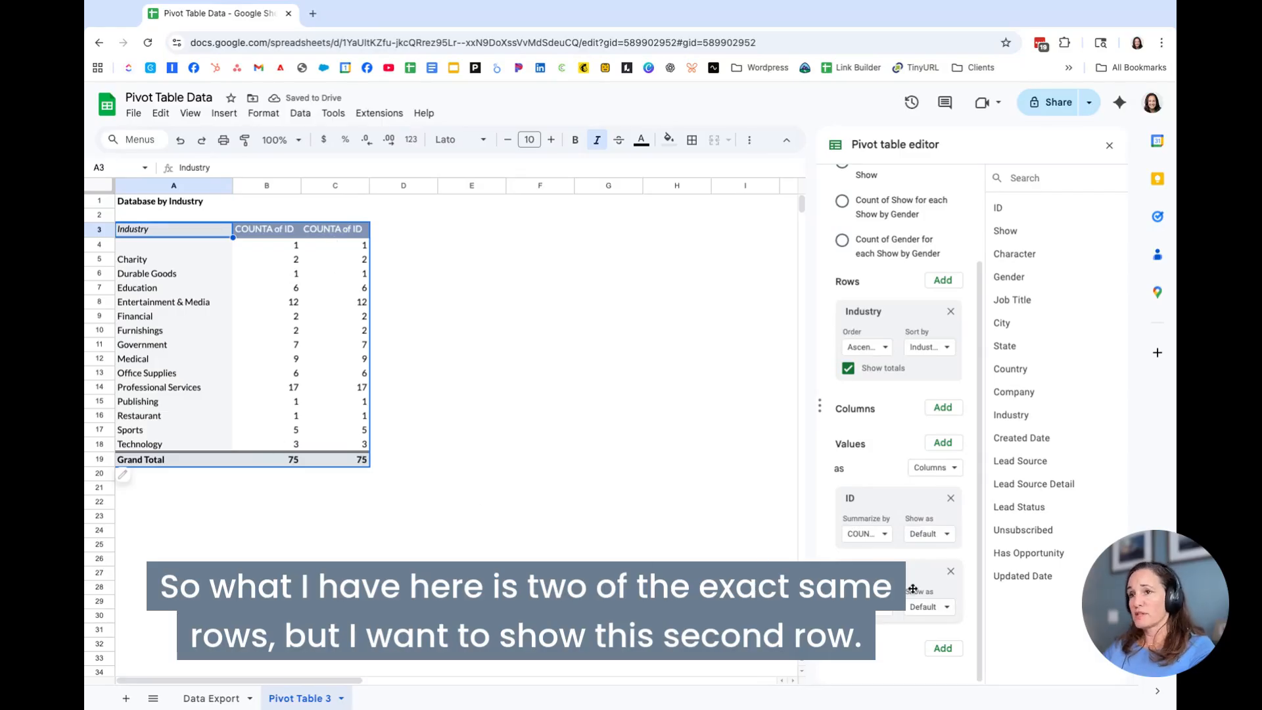
Show the second ID value as % of grand total.
left_click_drag(912, 588, 914, 584)
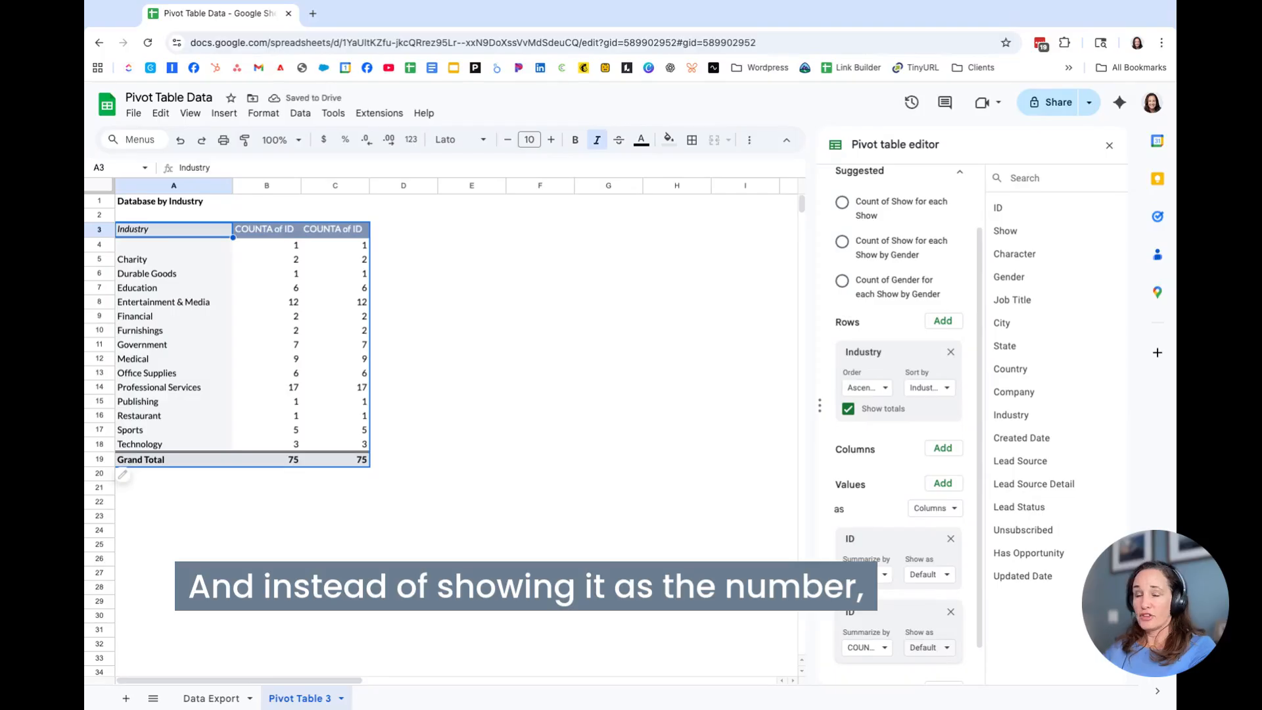
left_click(937, 651)
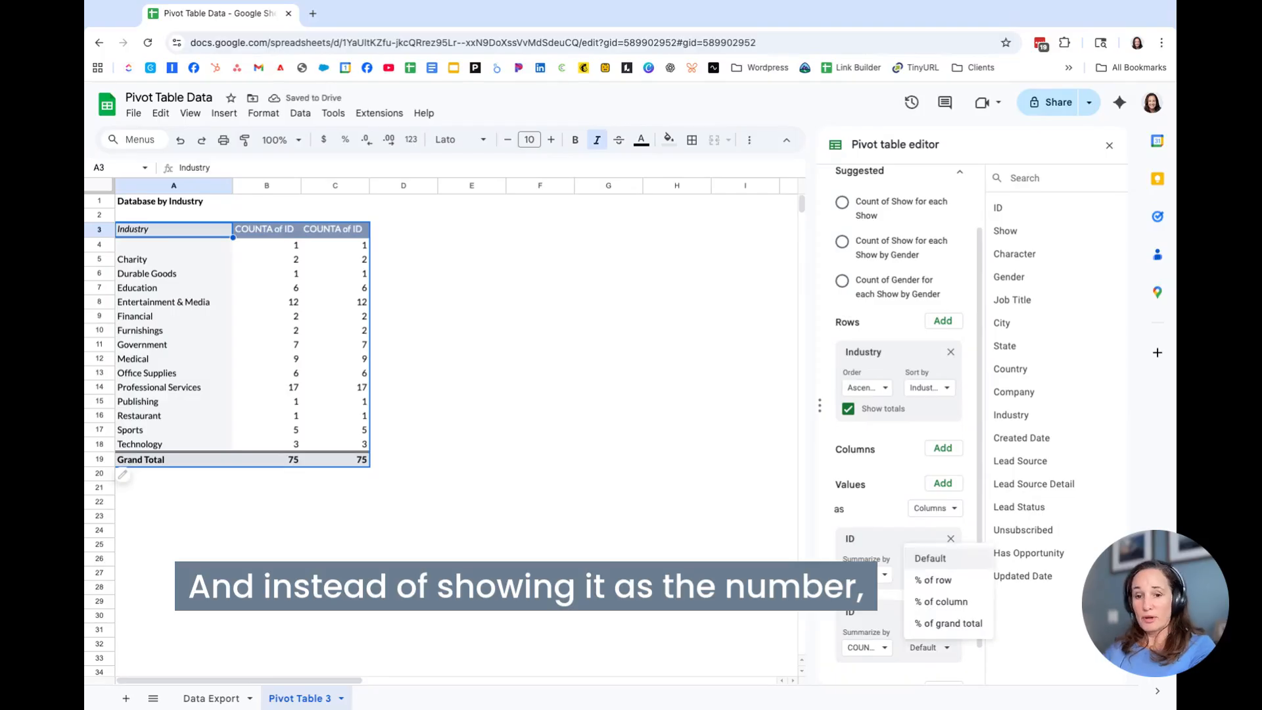
left_click(954, 625)
left_click(485, 505)
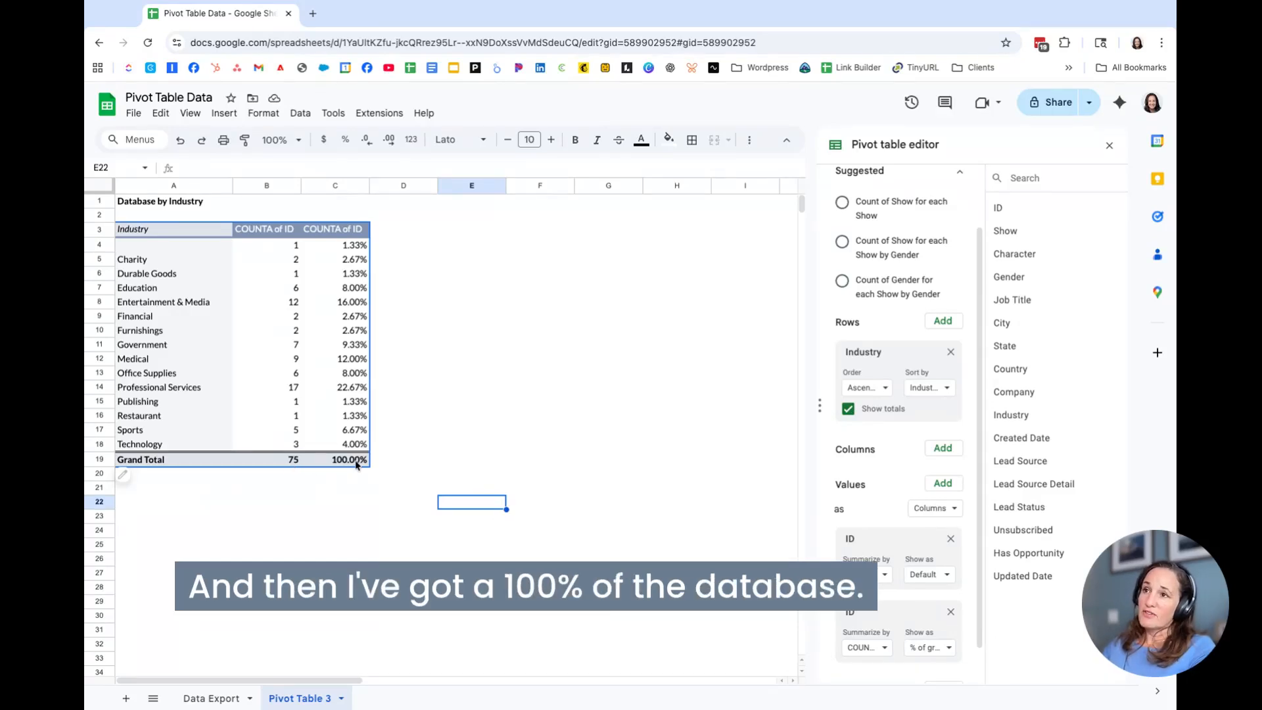
Reduce the percentages in column C to zero decimal places.
left_click(335, 185)
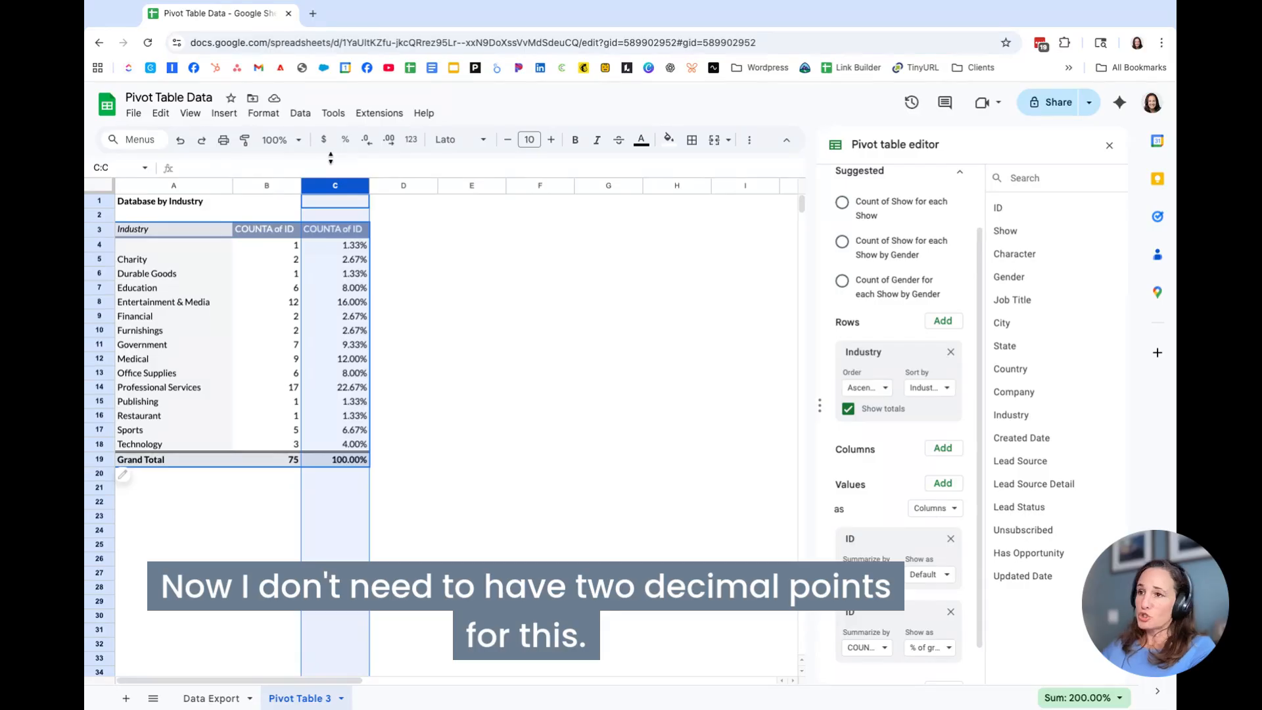
left_click(366, 140)
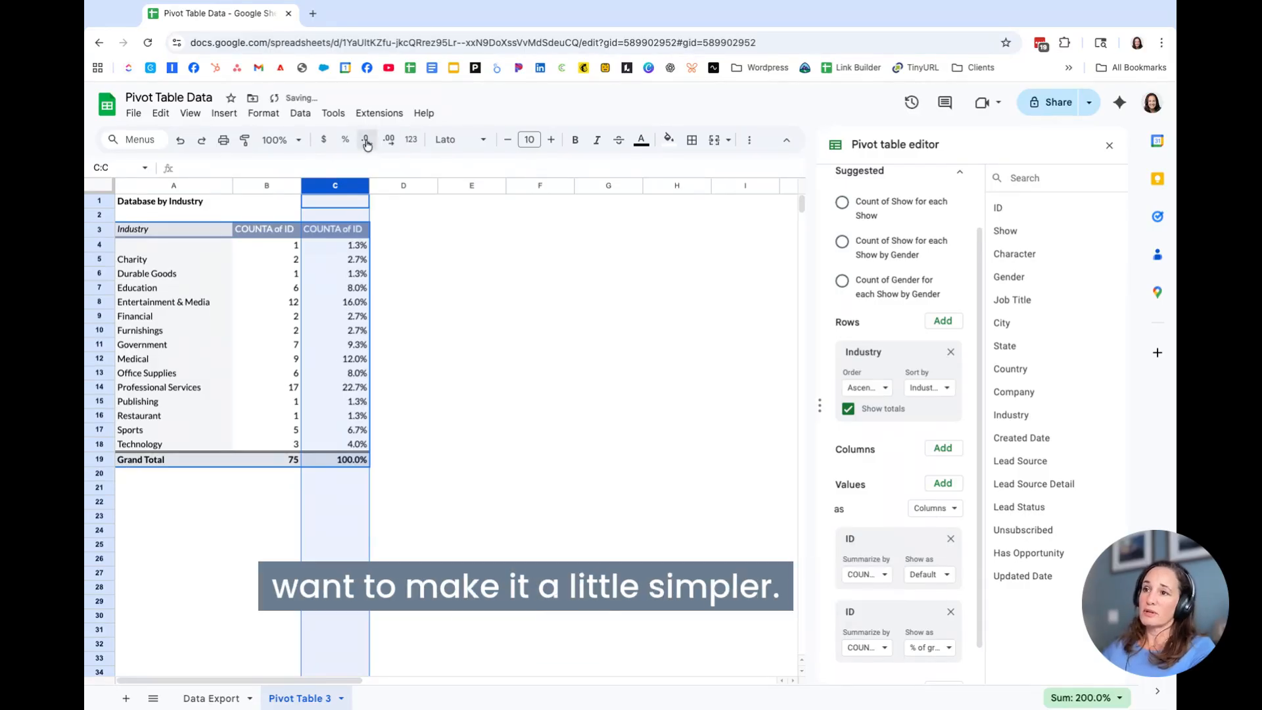
left_click(366, 140)
left_click(503, 361)
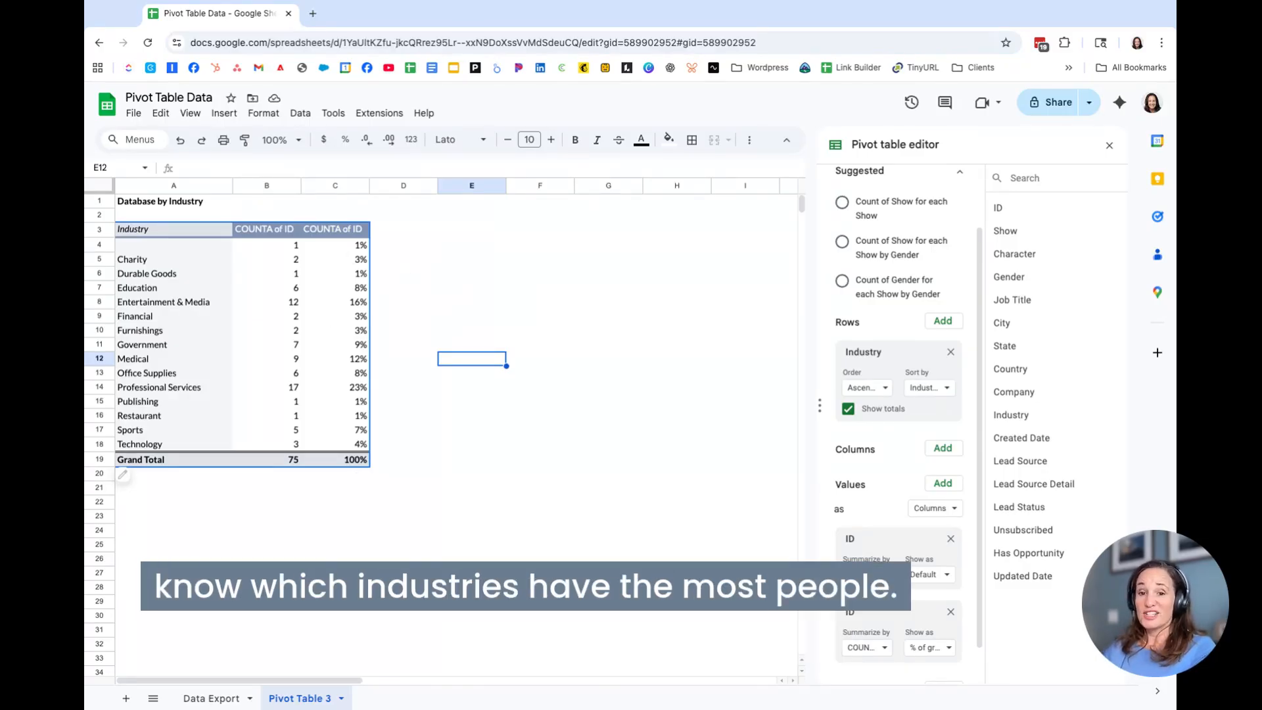
Sort the Industry rows in descending order by the second COUNTA of ID value.
left_click(880, 390)
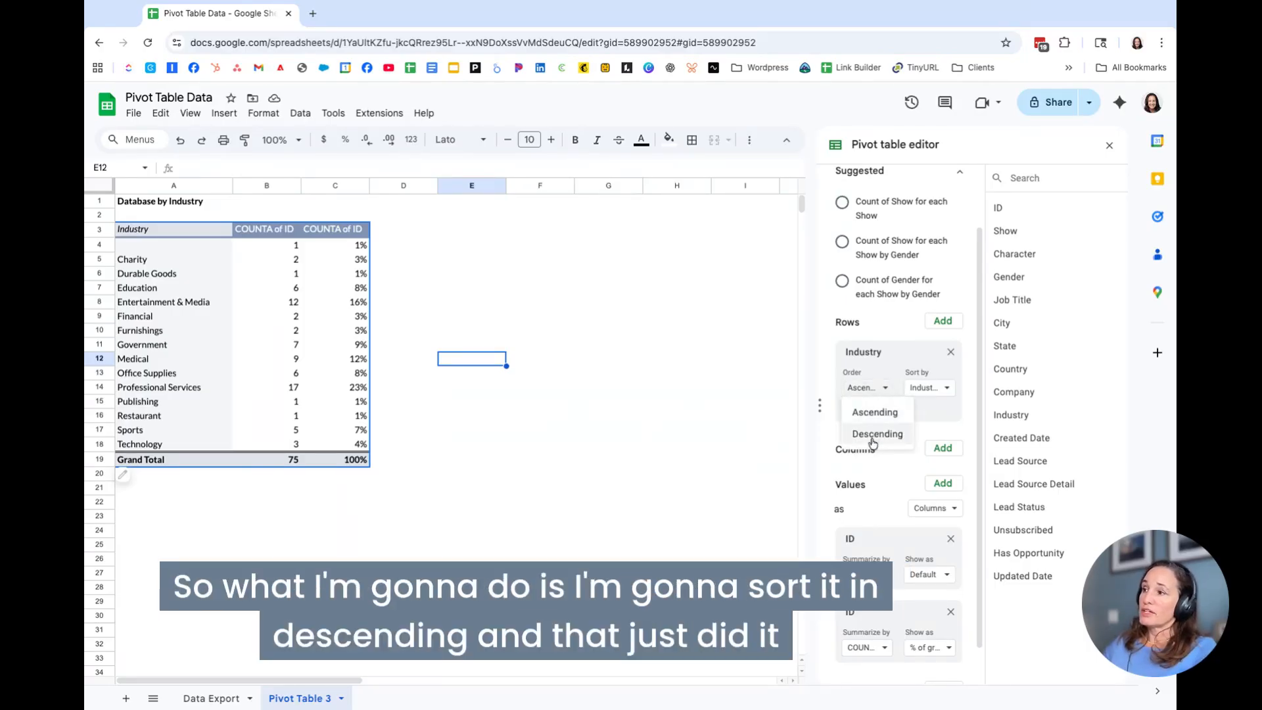
left_click(874, 437)
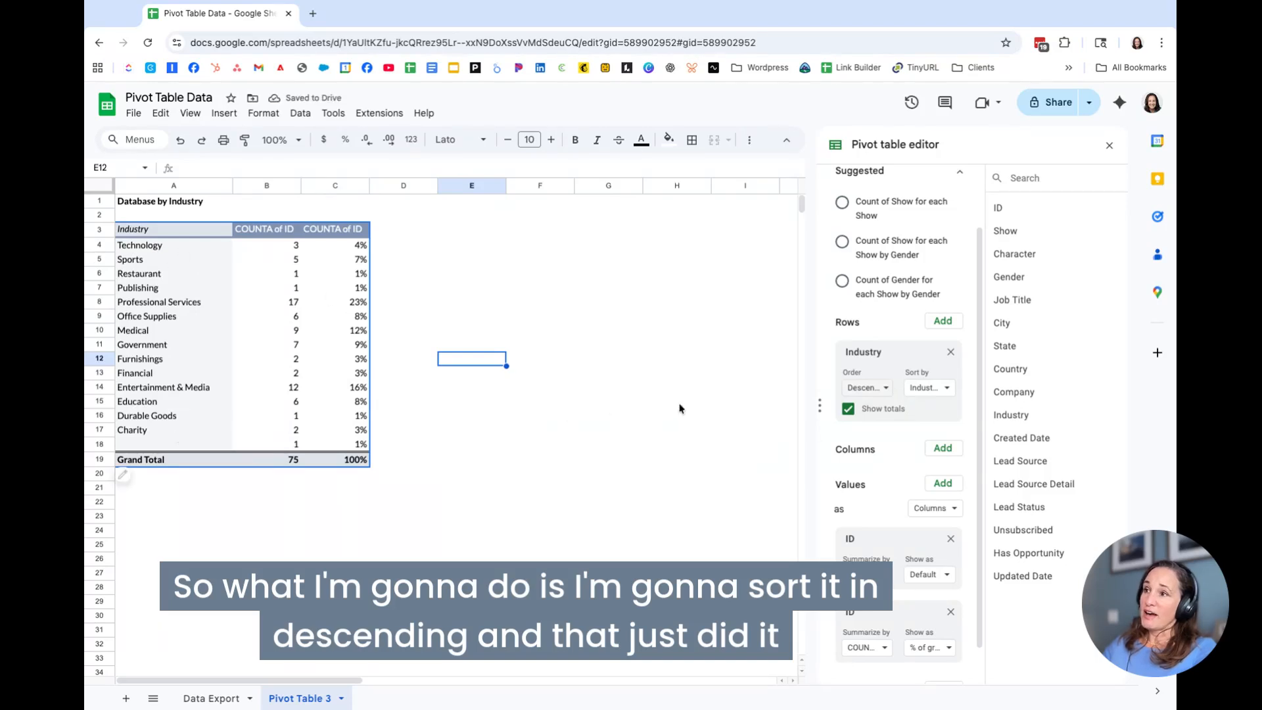
left_click(920, 393)
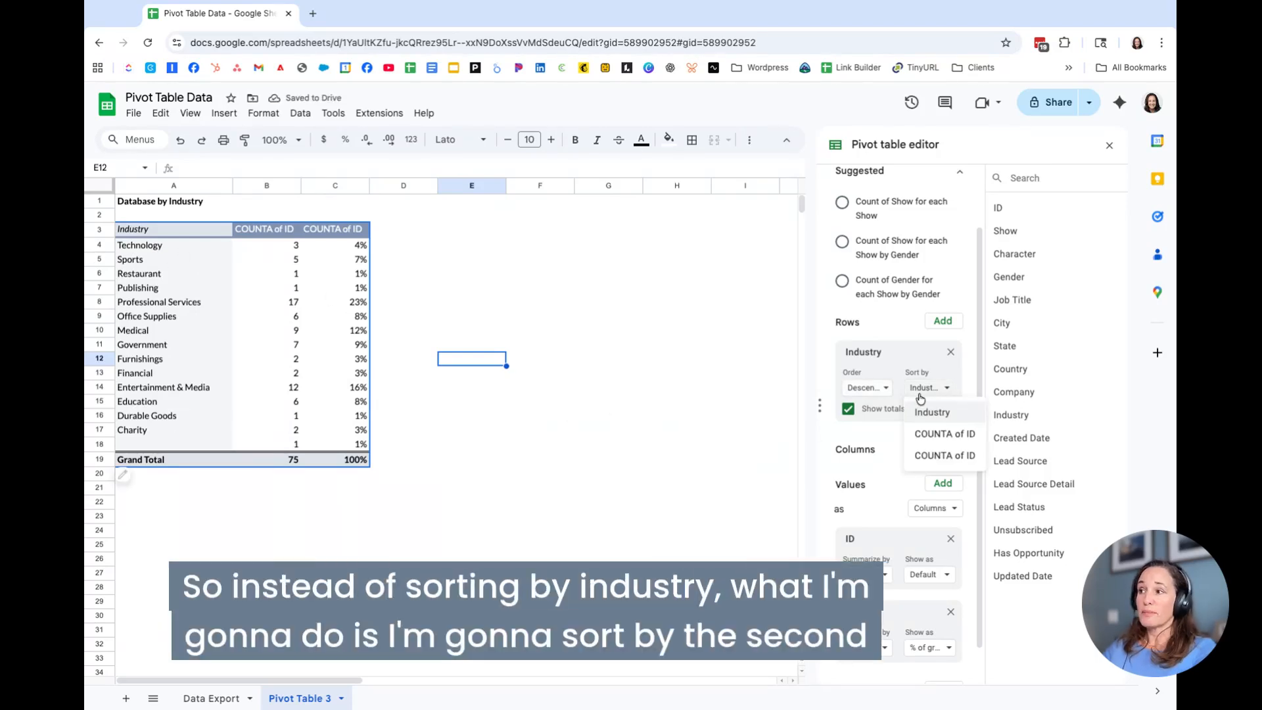
left_click(961, 456)
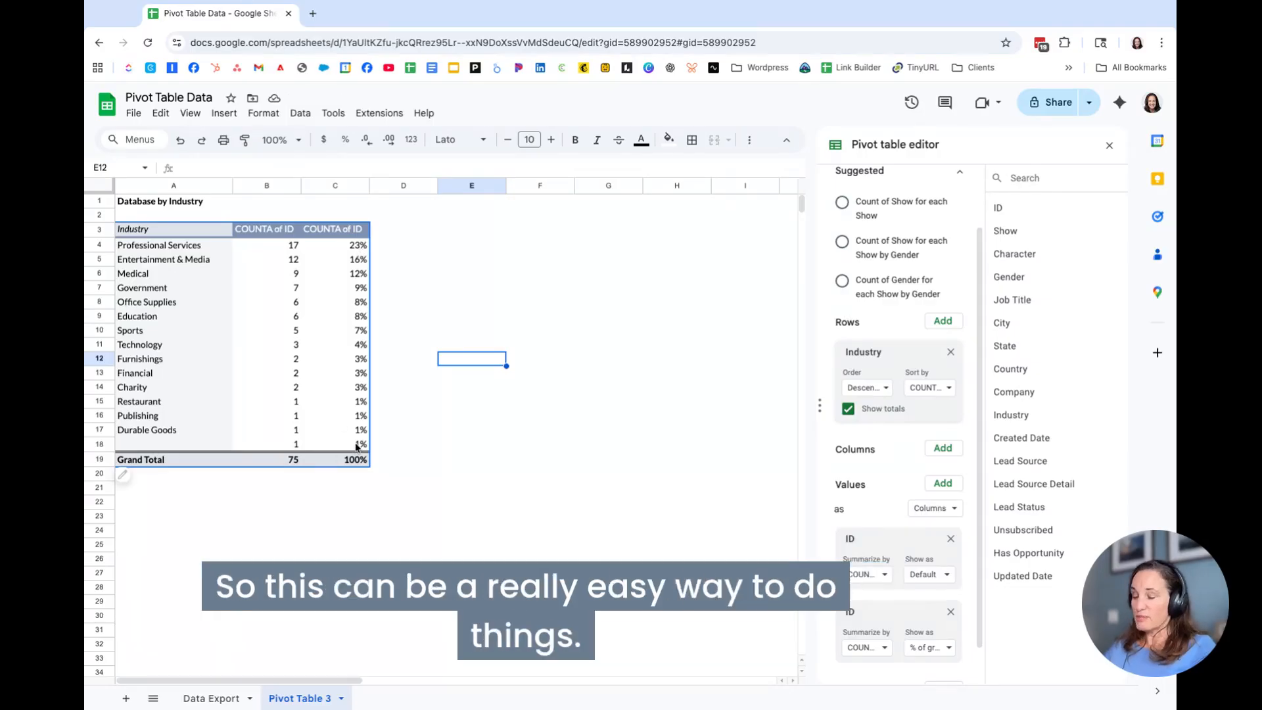
Copy the titled Database by Industry pivot table in A1:C19 and paste the copy starting at cell F1.
left_click(527, 292)
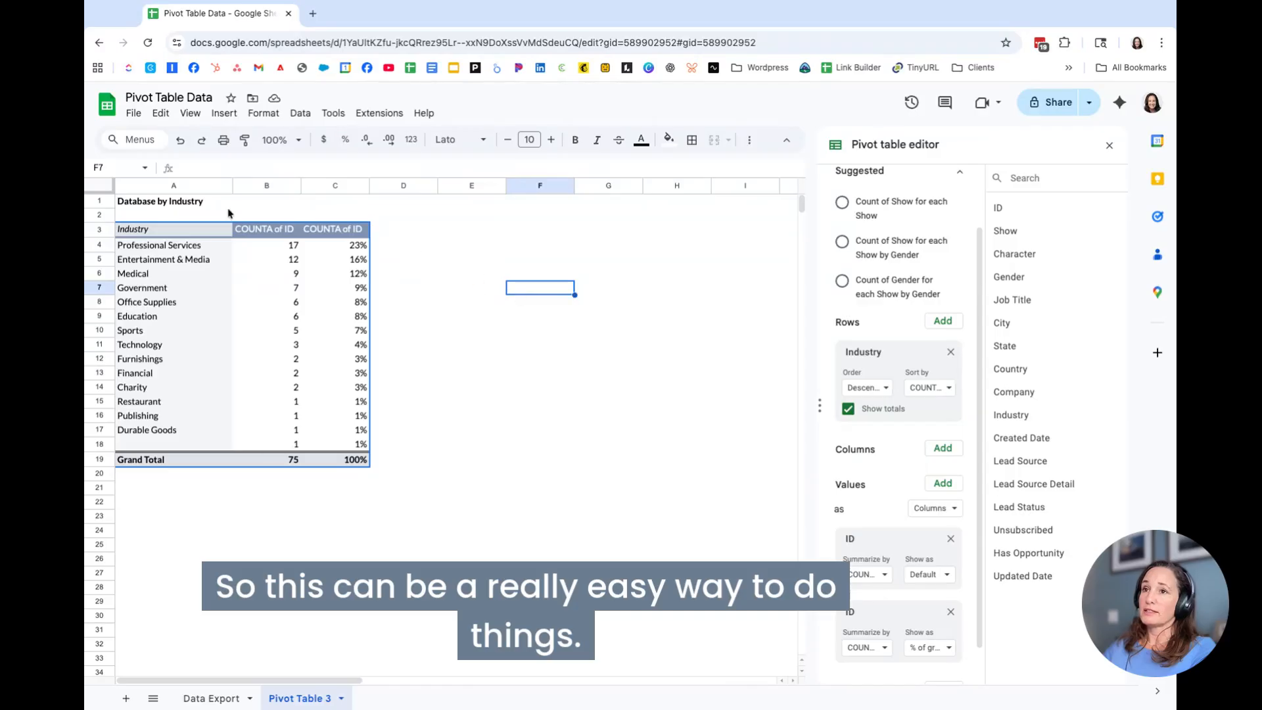
left_click(186, 206)
key("ctrl+a")
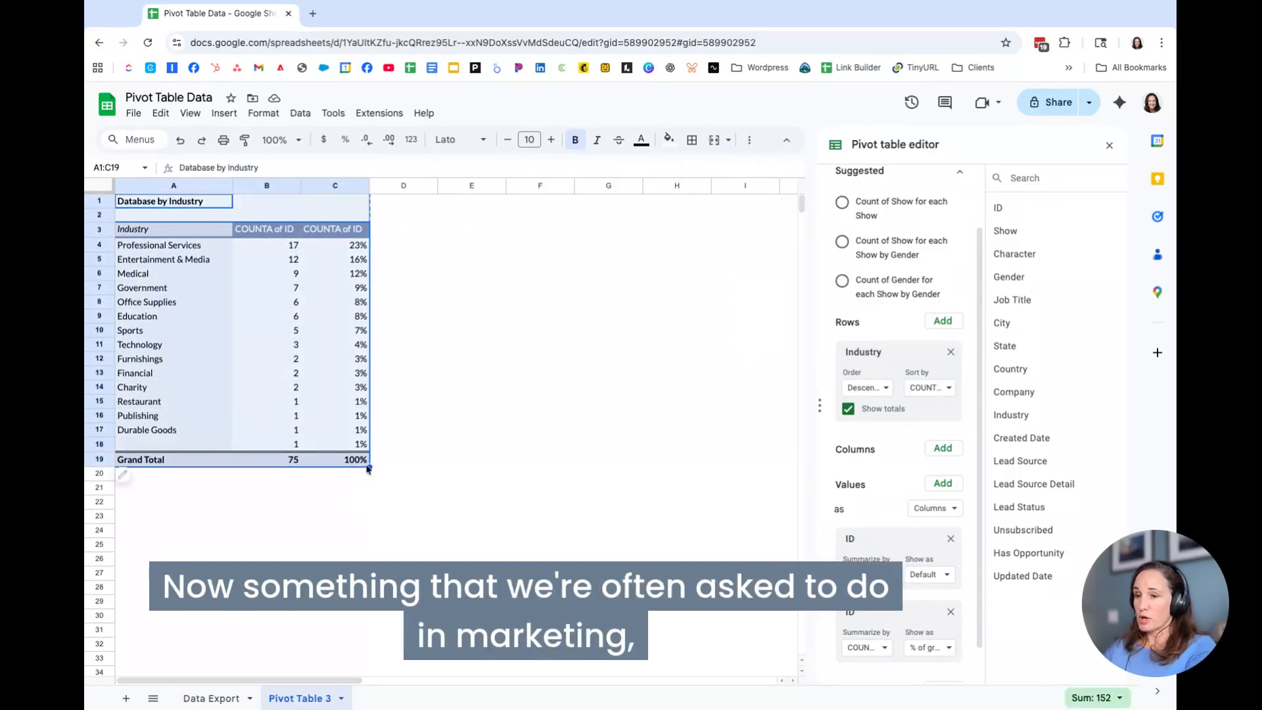
left_click(516, 202)
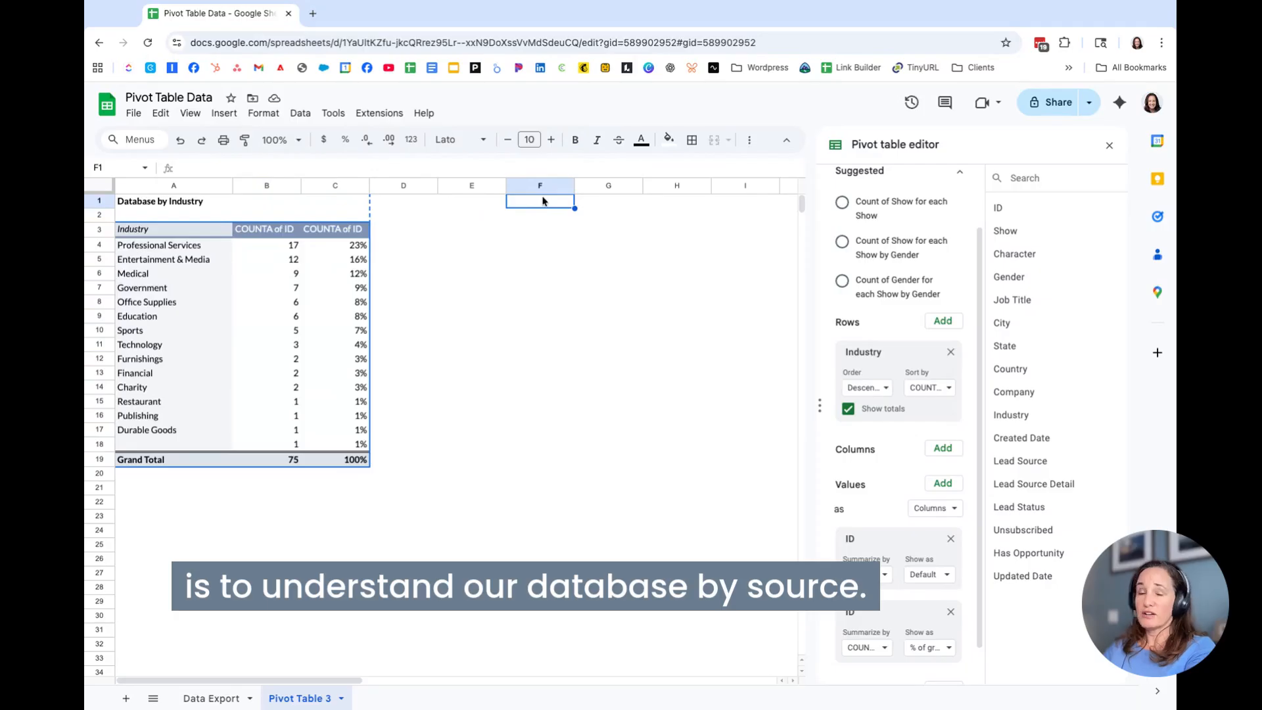
key("ctrl+v")
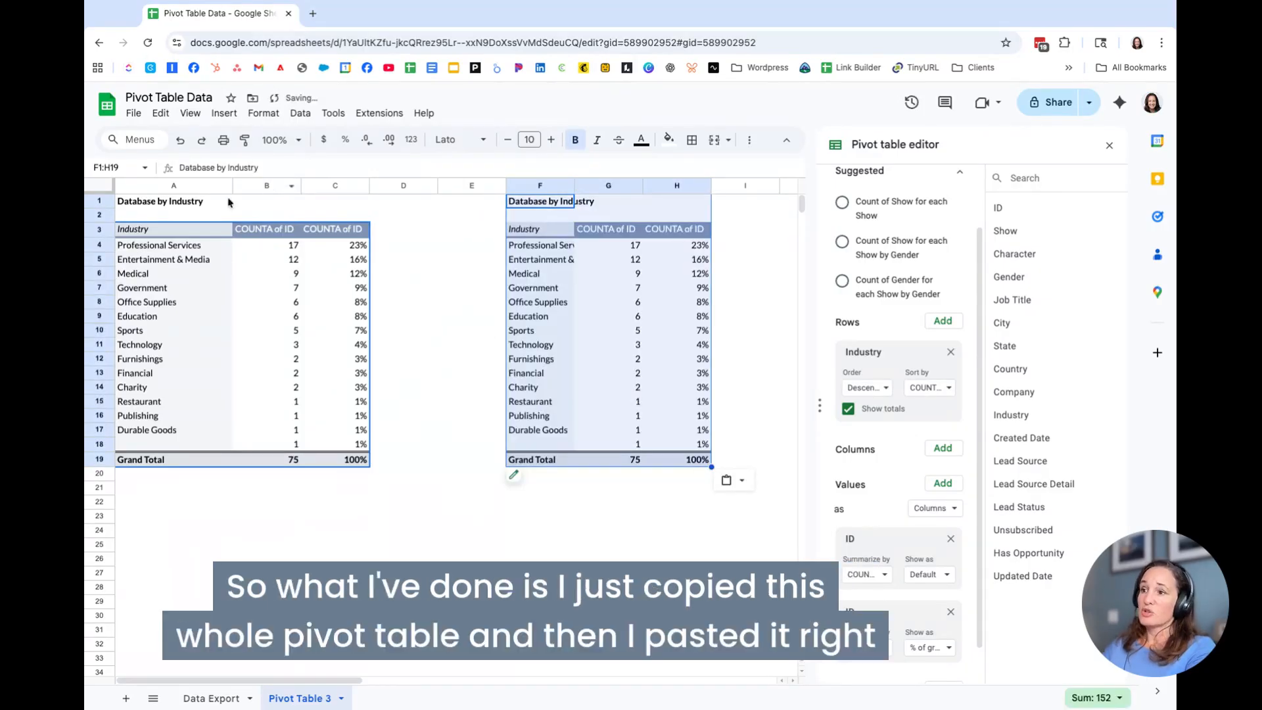
Close the original pivot table's editor and open the editor for the pasted copy in columns F to H.
left_click(135, 200)
key("ctrl+a")
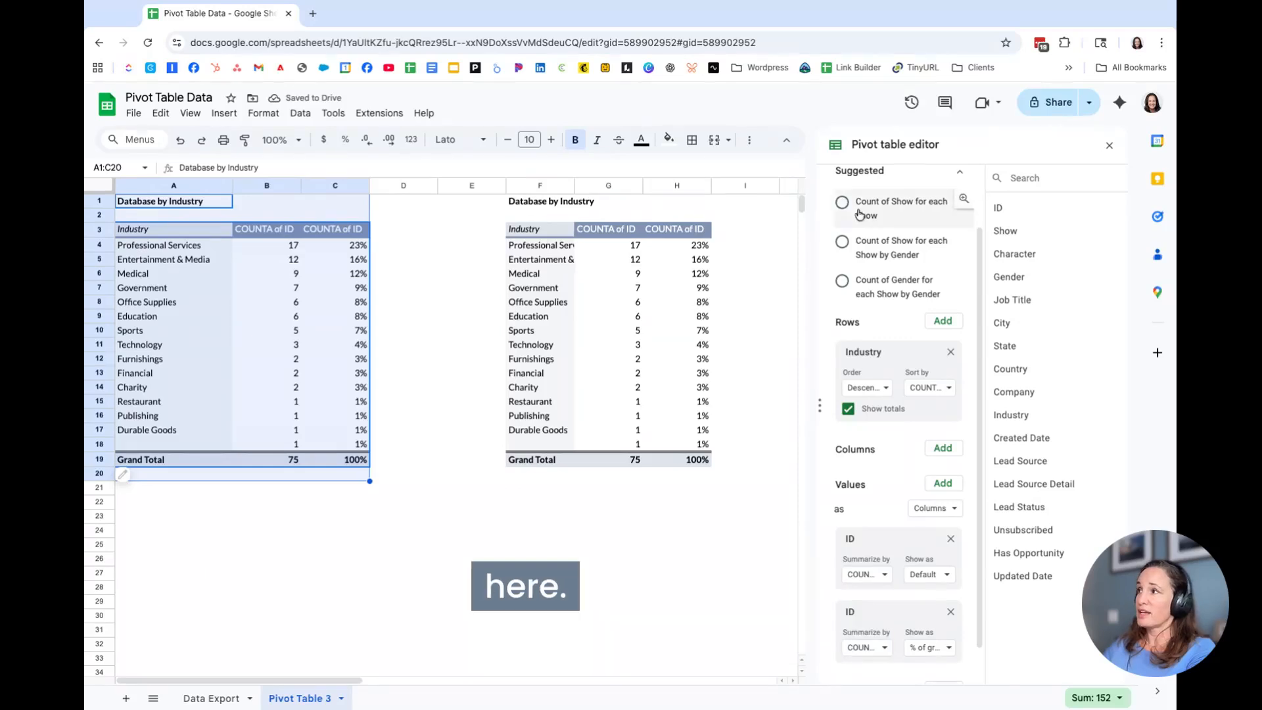
left_click(1109, 146)
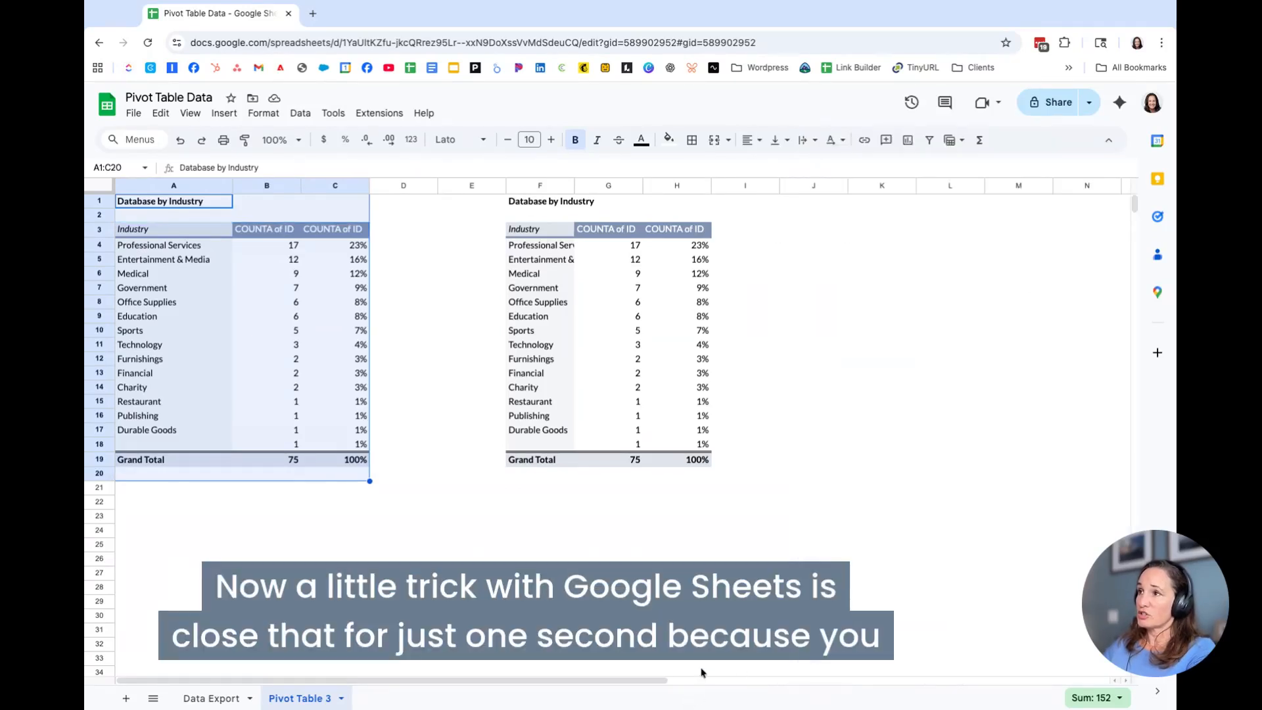
left_click(745, 558)
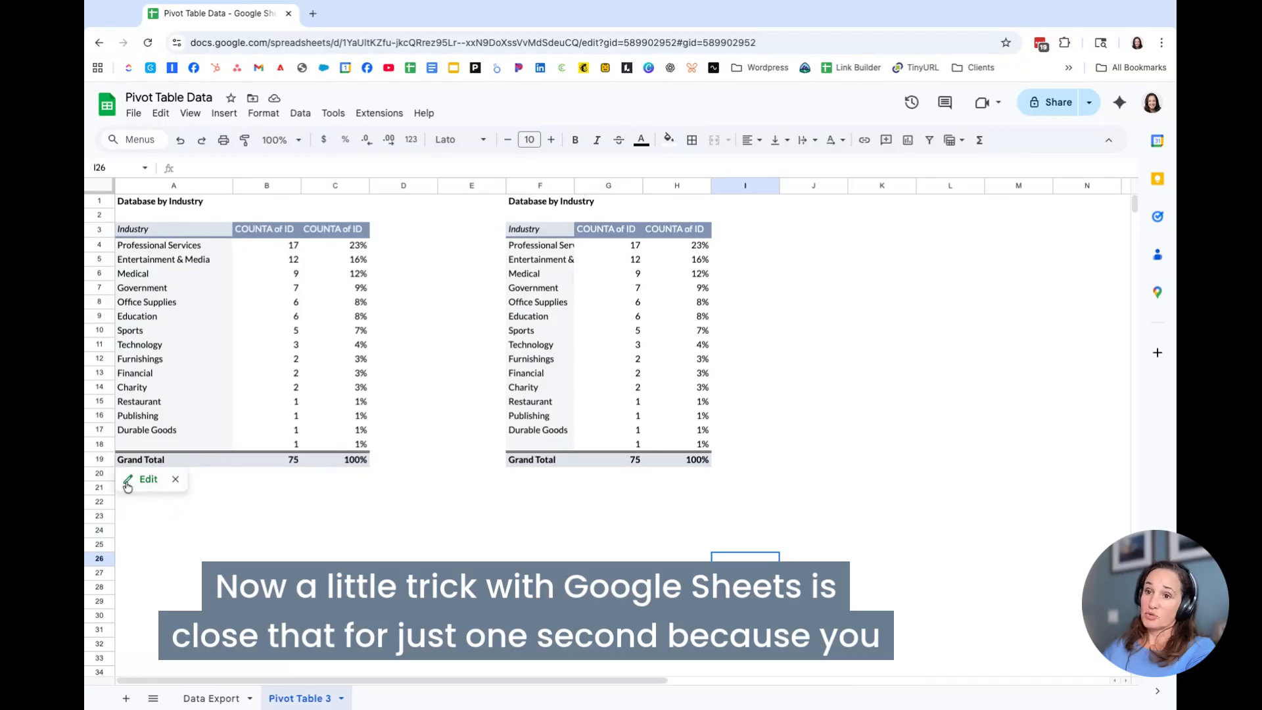
left_click(550, 433)
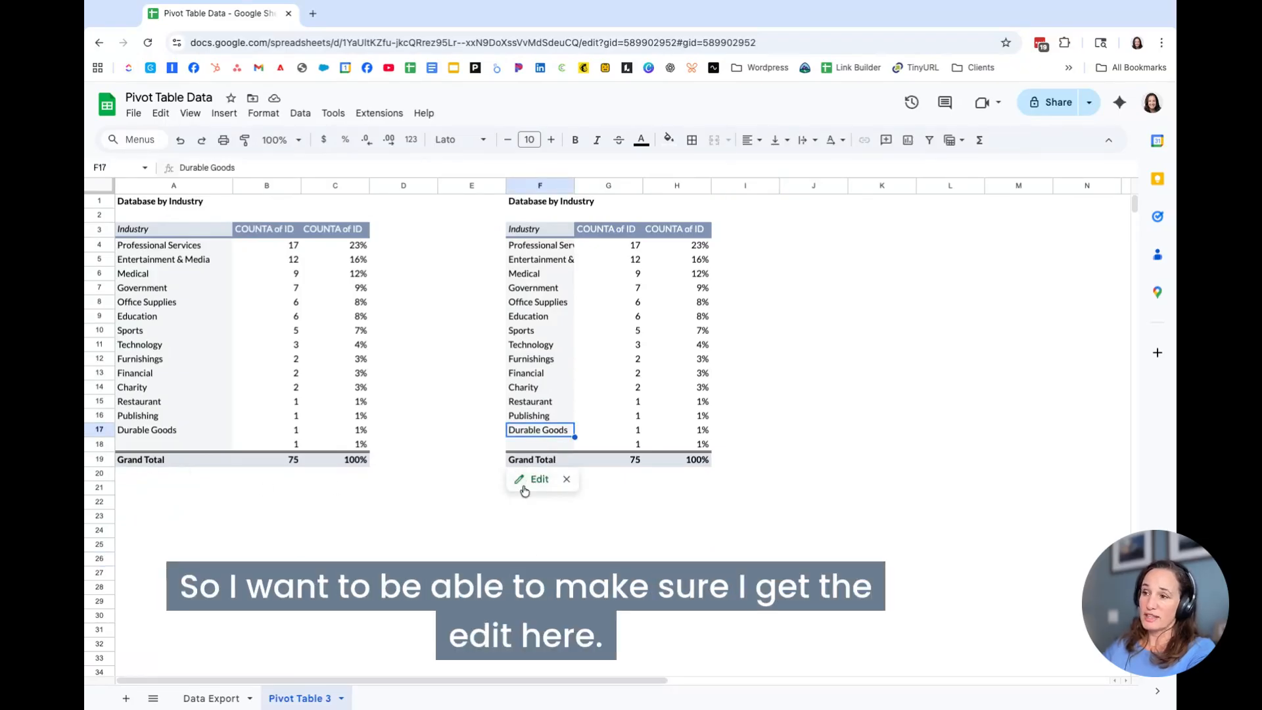
left_click(533, 479)
Change the copied table's title in F1 to "Database by Source".
left_click(534, 201)
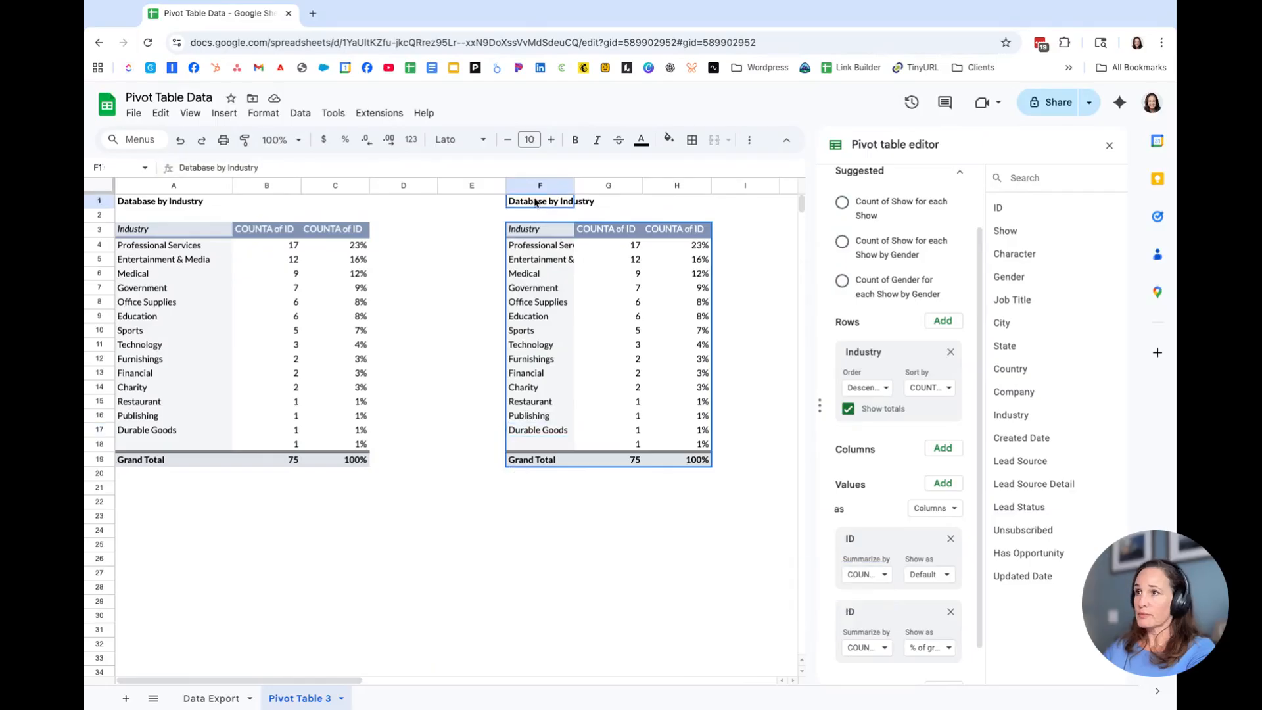
double_click(236, 168)
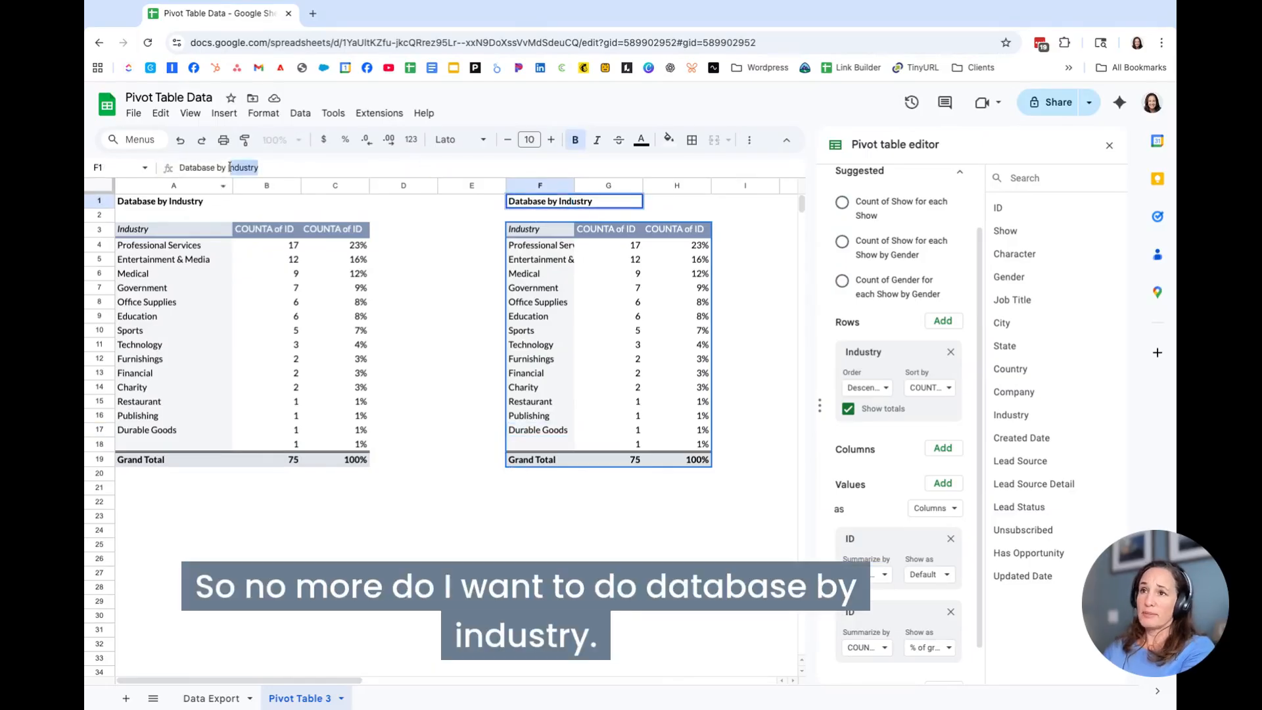
type("ISou")
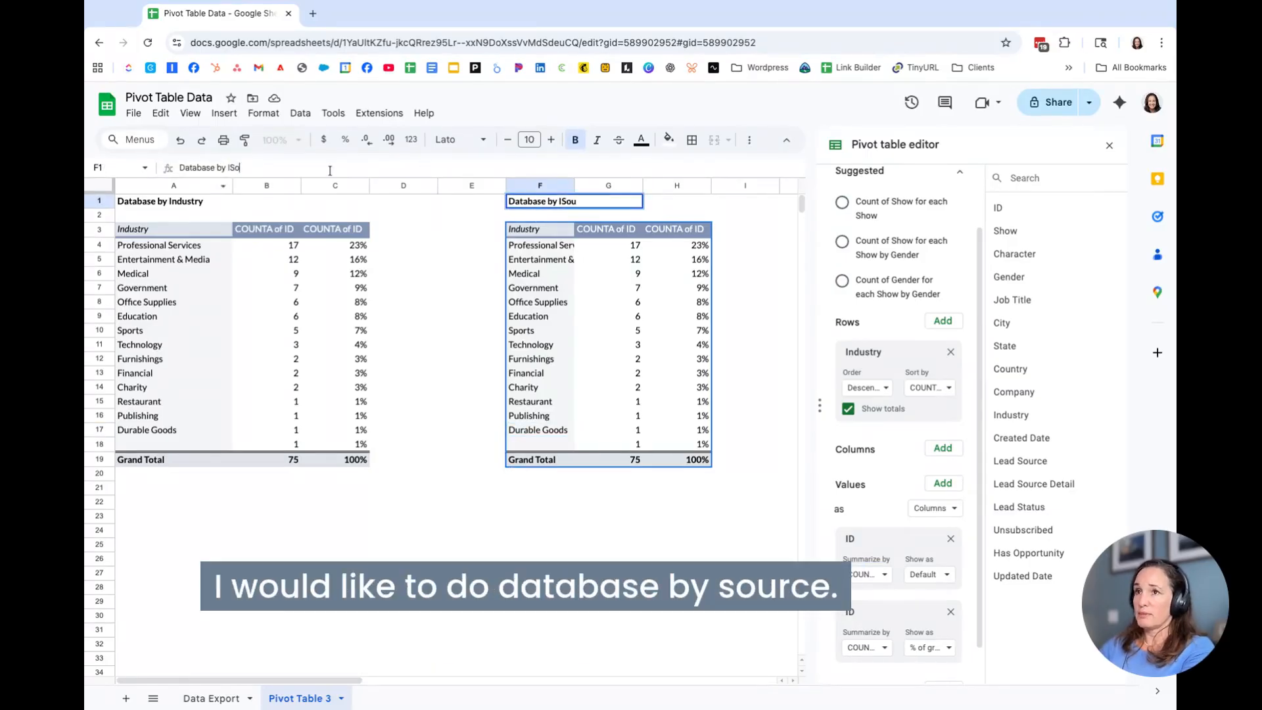
key("BackSpace")
key("BackSpace")
key("BackSpace")
key("BackSpace")
type("Source")
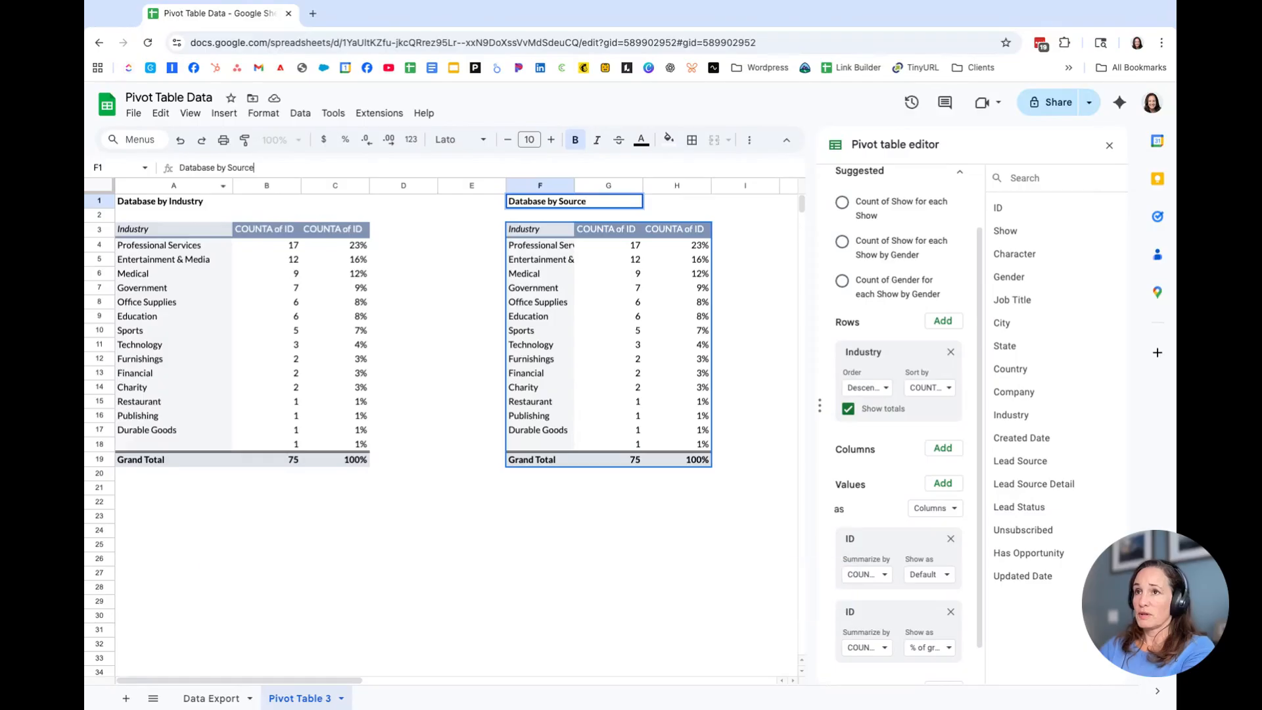
left_click(528, 316)
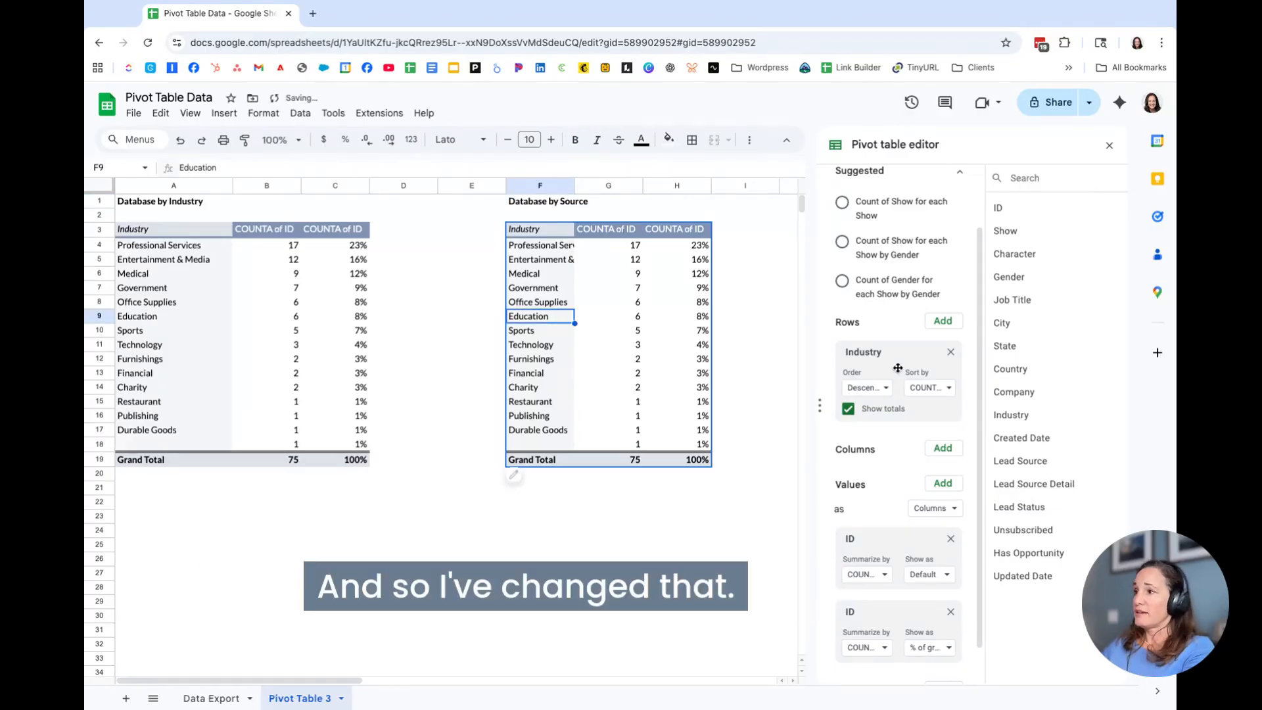
Replace Industry with Lead Source in the copied pivot table's rows and sort them in descending order by COUNTA of ID.
left_click_drag(1025, 461, 907, 389)
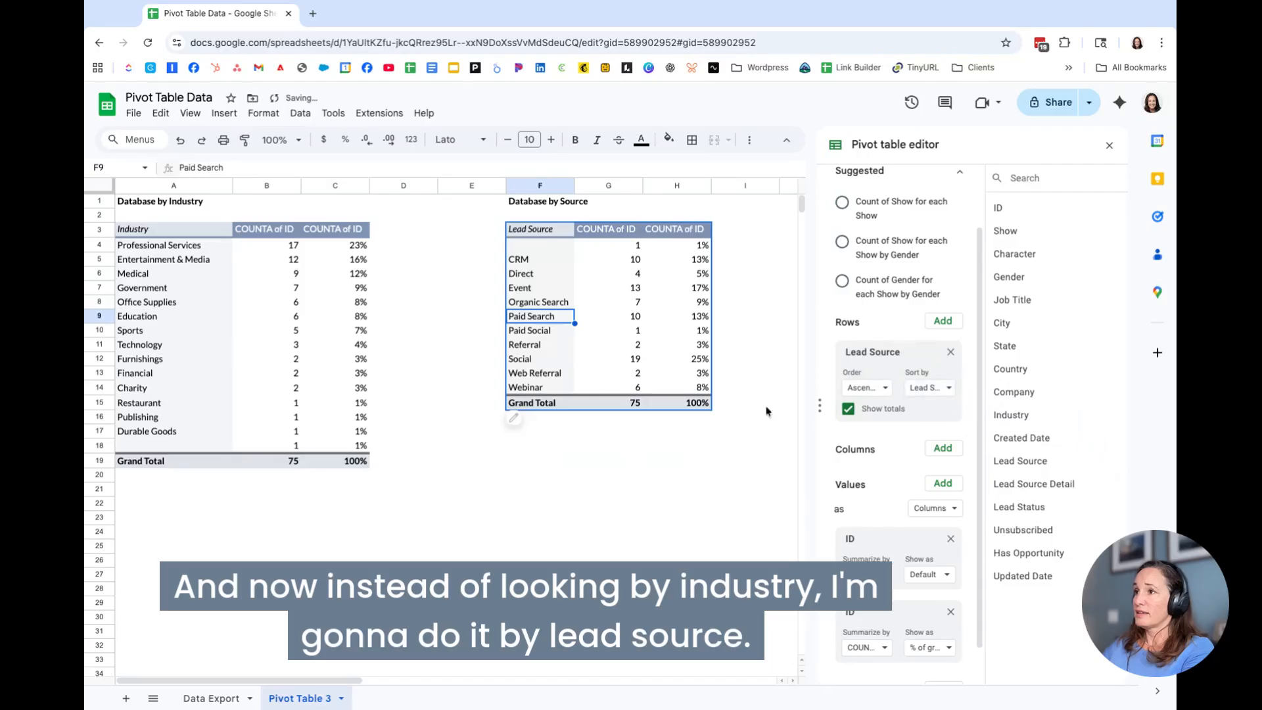
left_click(726, 493)
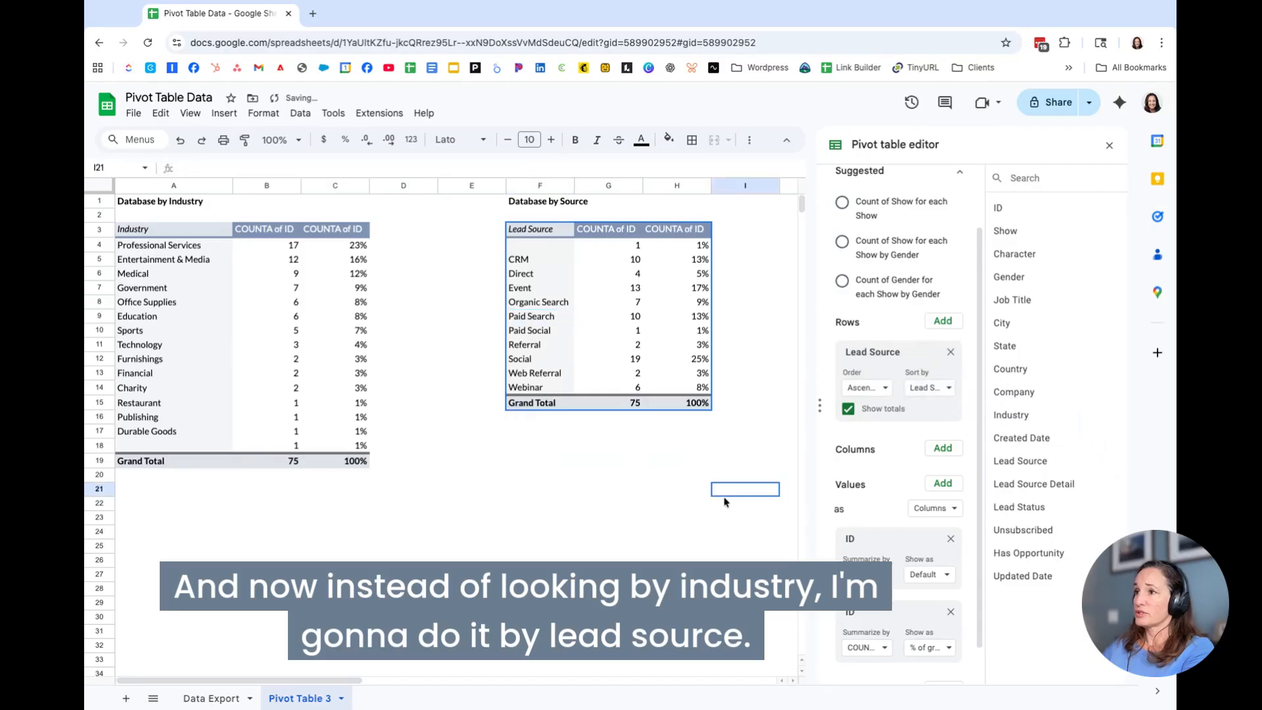
left_click(941, 388)
left_click(961, 456)
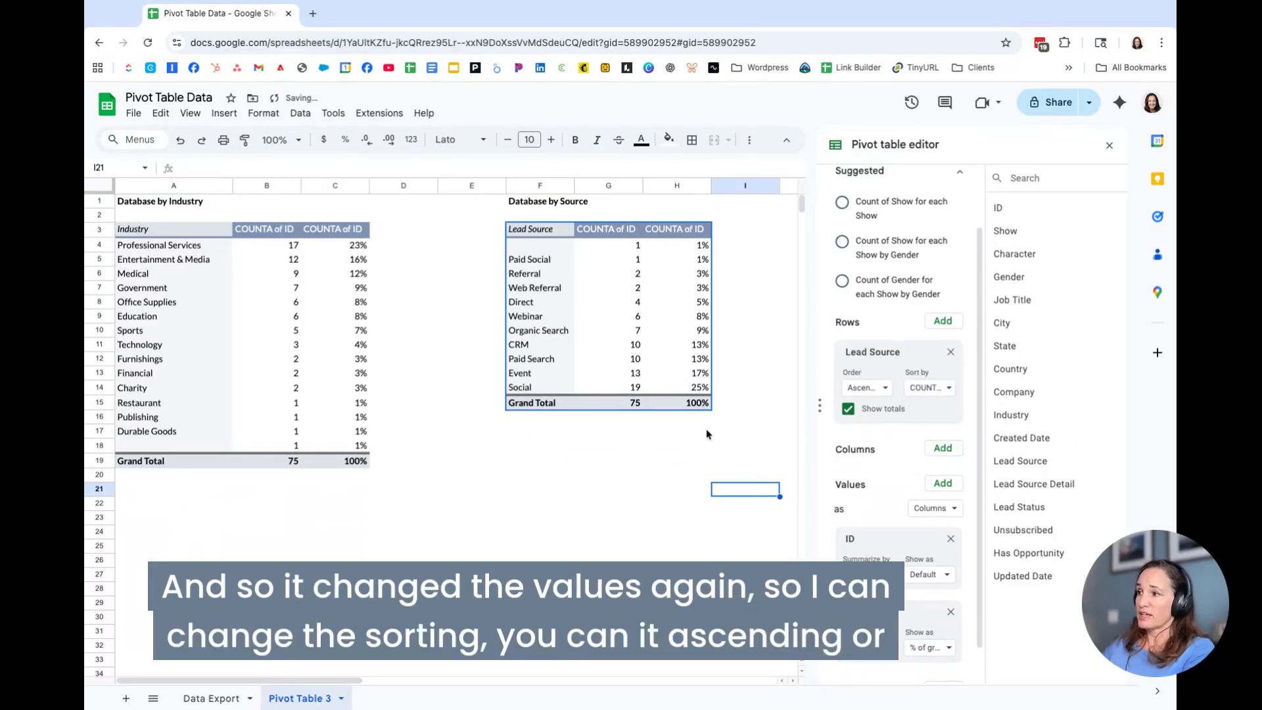
left_click(868, 388)
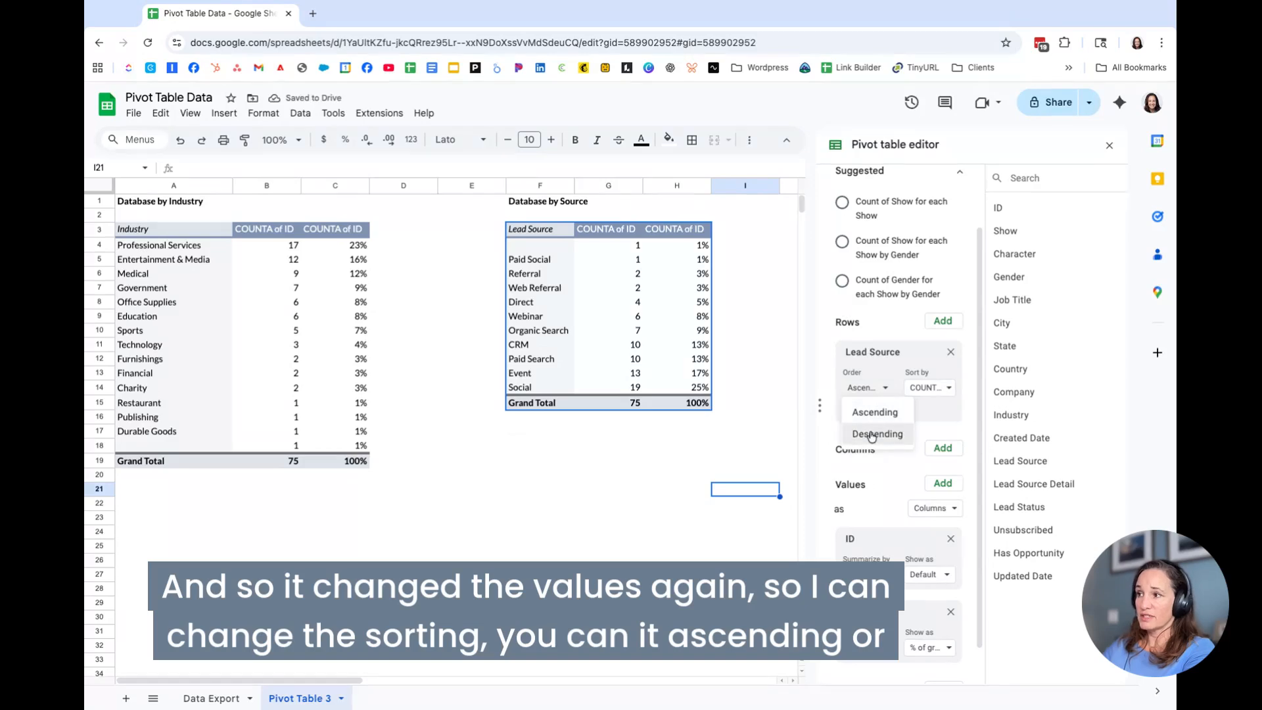
left_click(877, 433)
left_click(721, 246)
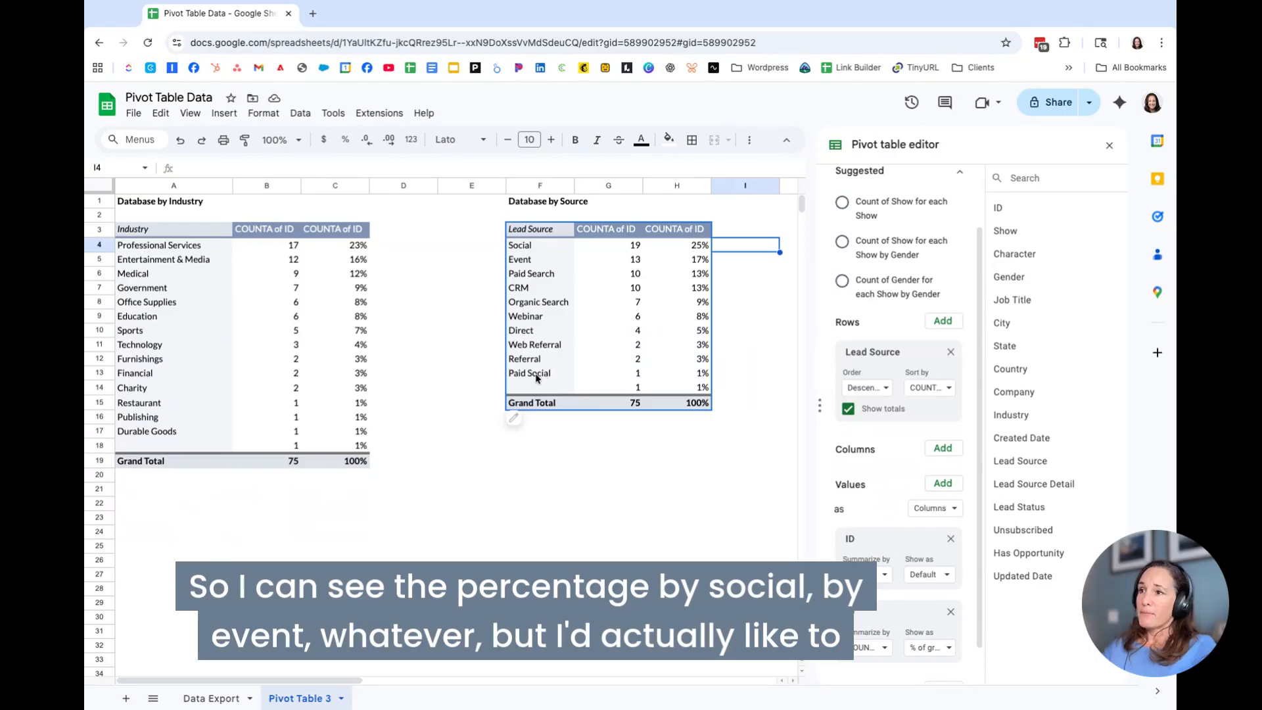
Remove the second ID value from the source pivot table and sort Lead Source by the remaining COUNTA of ID.
left_click(951, 611)
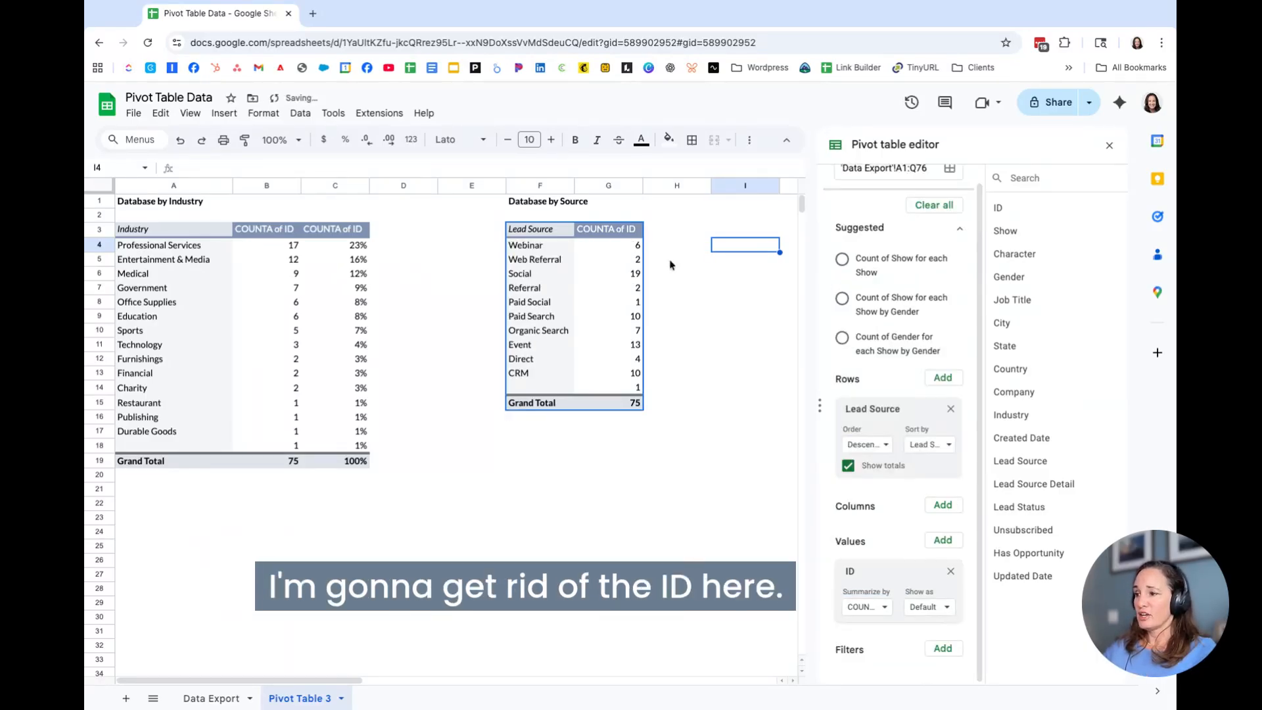
left_click(929, 445)
left_click(958, 498)
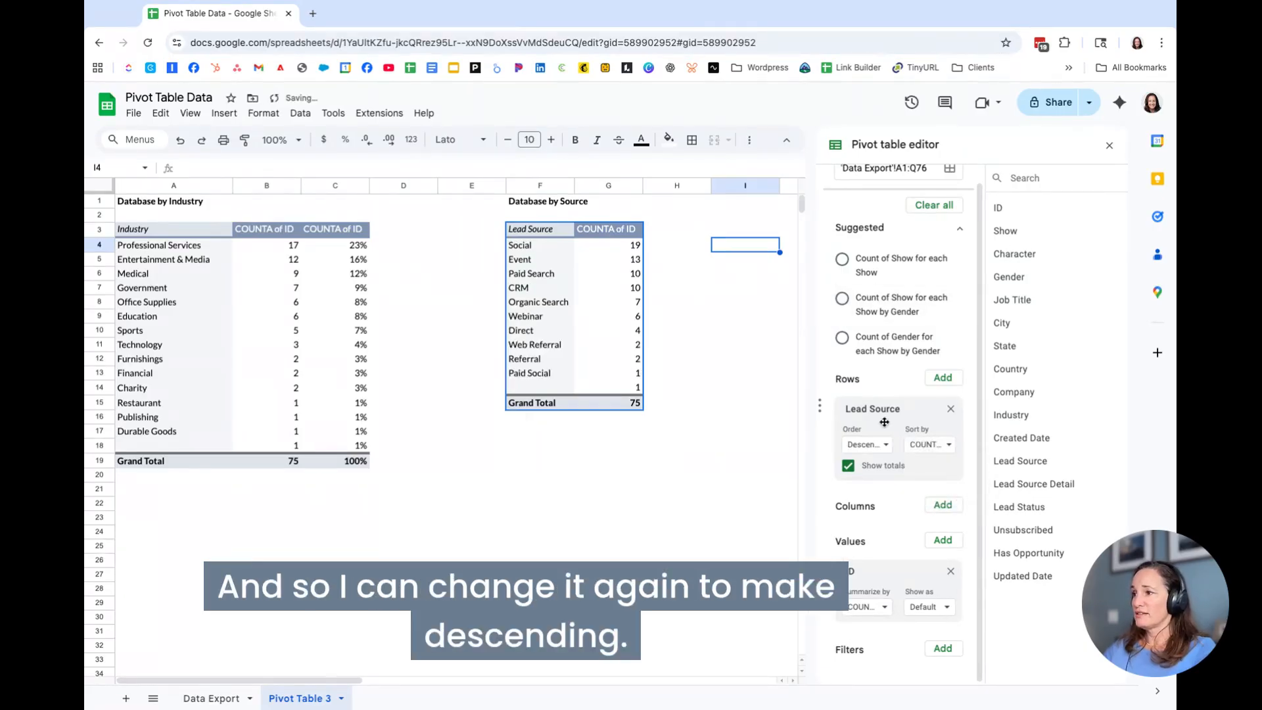
Widen column F slightly and add Lead Source Detail as a second row field beneath Lead Source.
left_click_drag(574, 186, 593, 185)
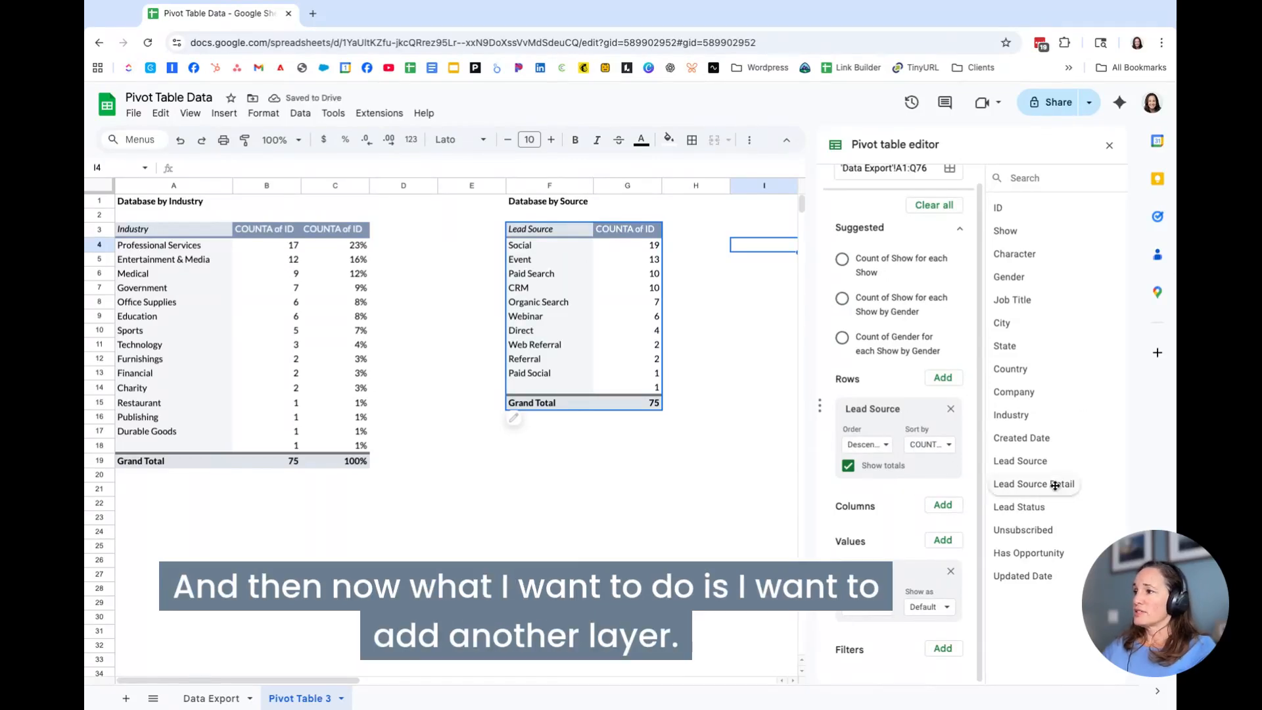
left_click_drag(1057, 486, 926, 449)
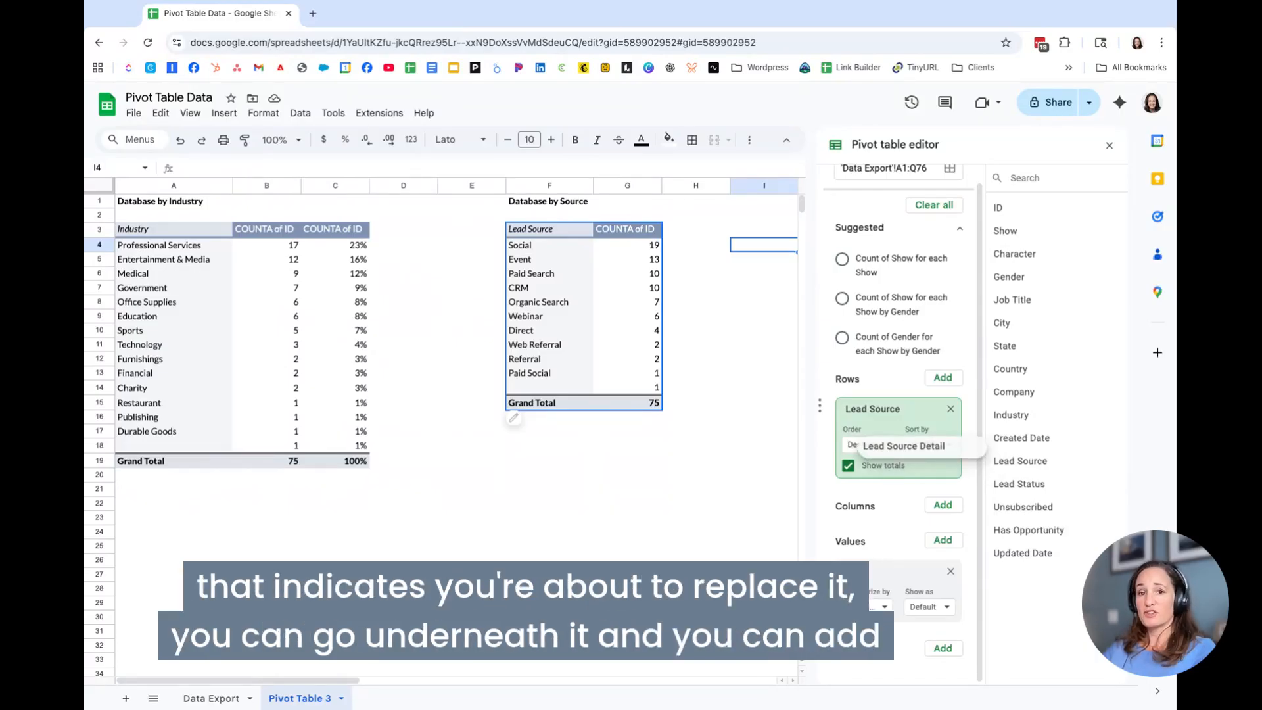
left_click_drag(926, 449, 923, 499)
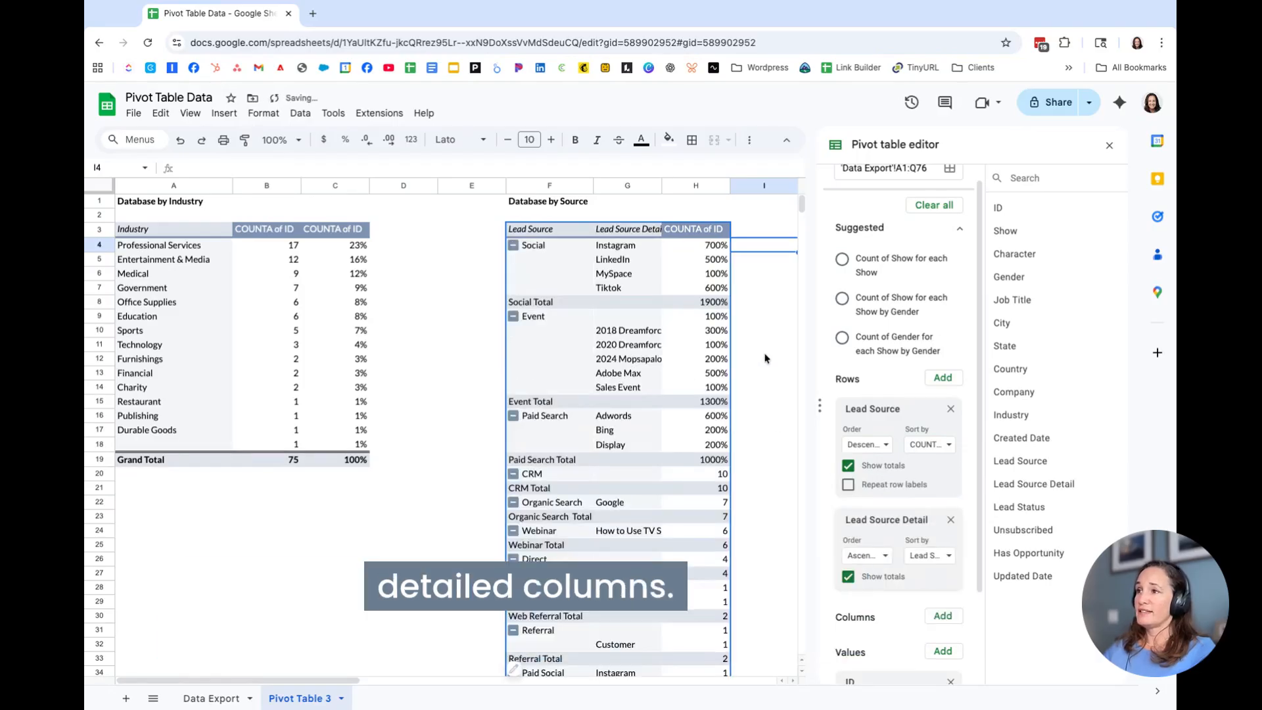
Format column H as Number and fit column G's width to the Lead Source Detail entries.
scroll(766, 358, "right", 2)
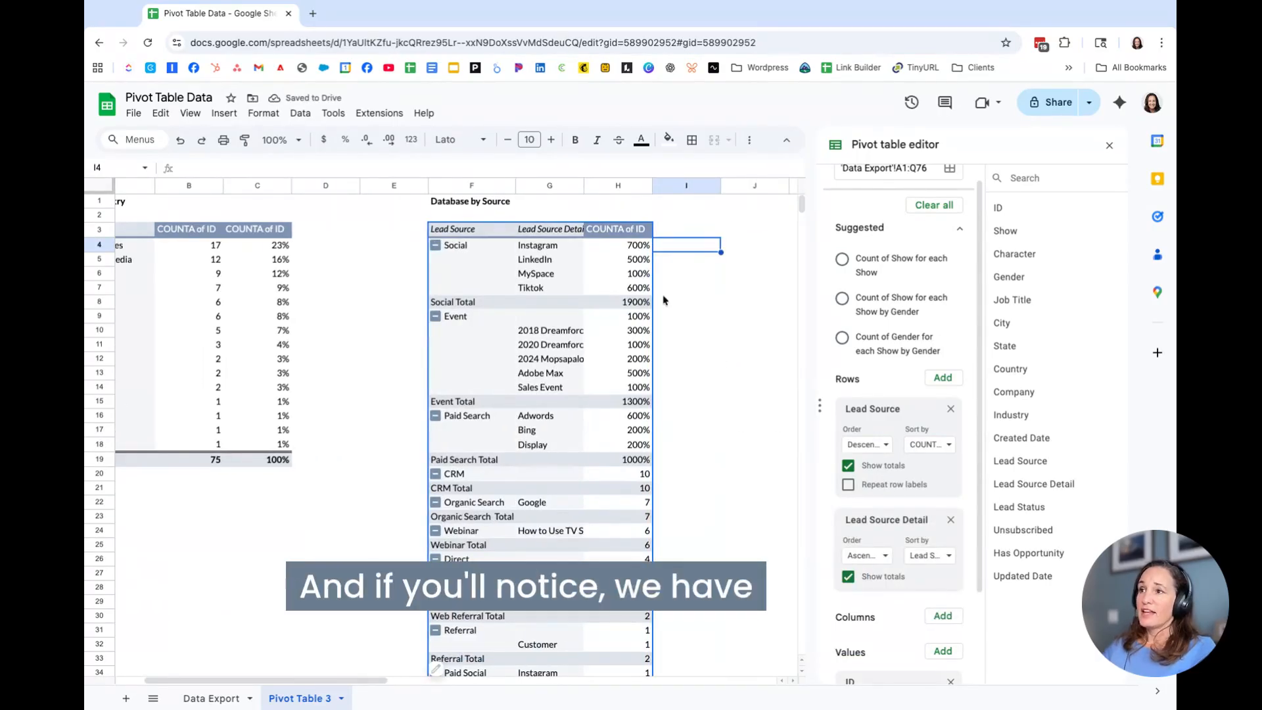
left_click(621, 249)
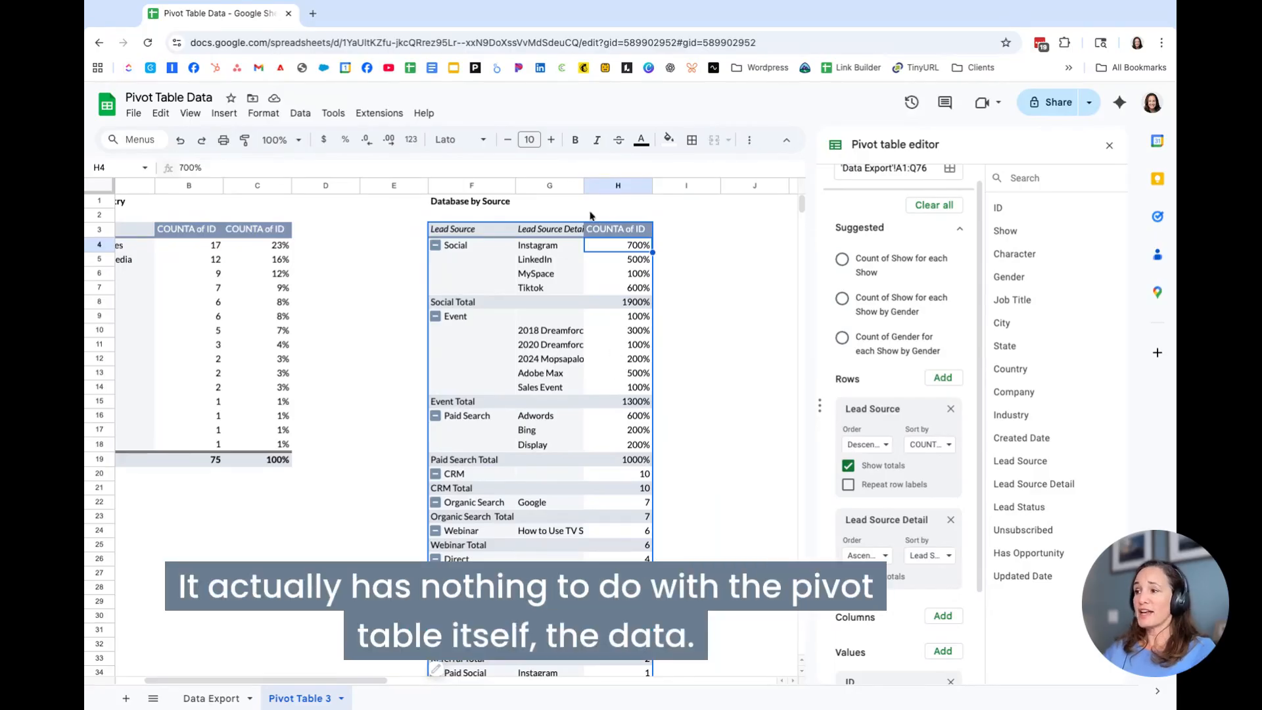
left_click(618, 186)
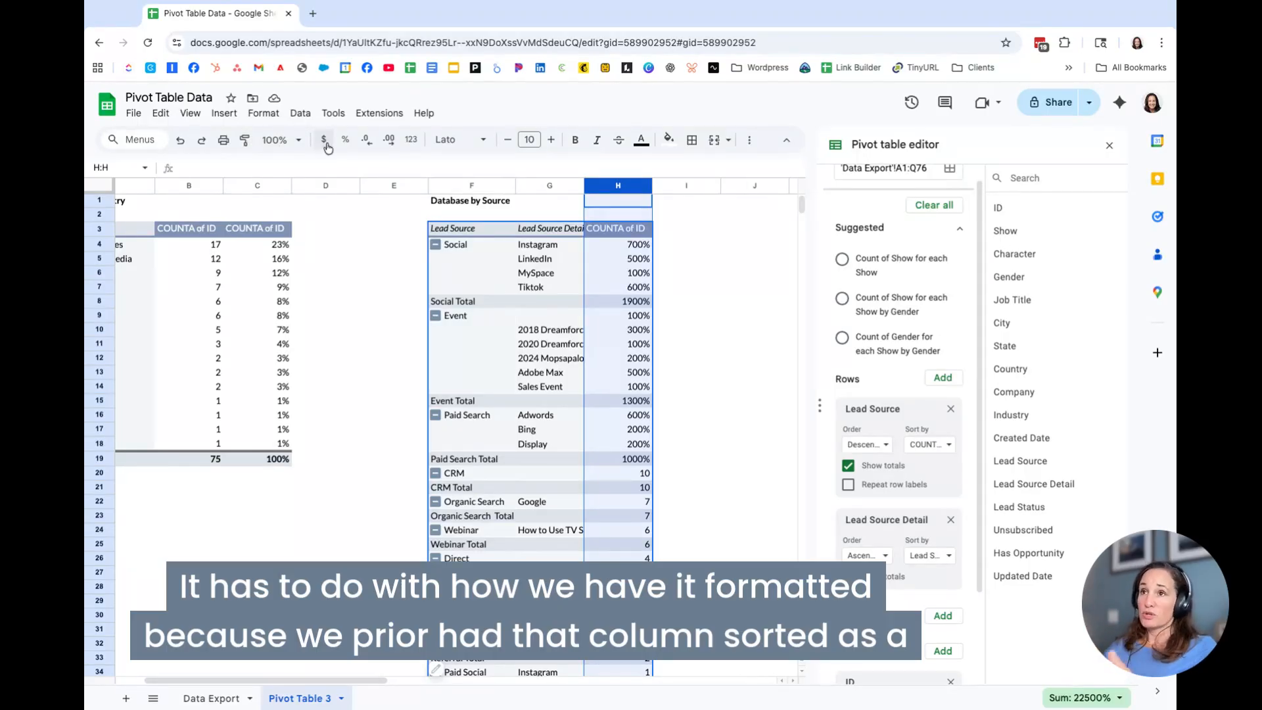
left_click(412, 141)
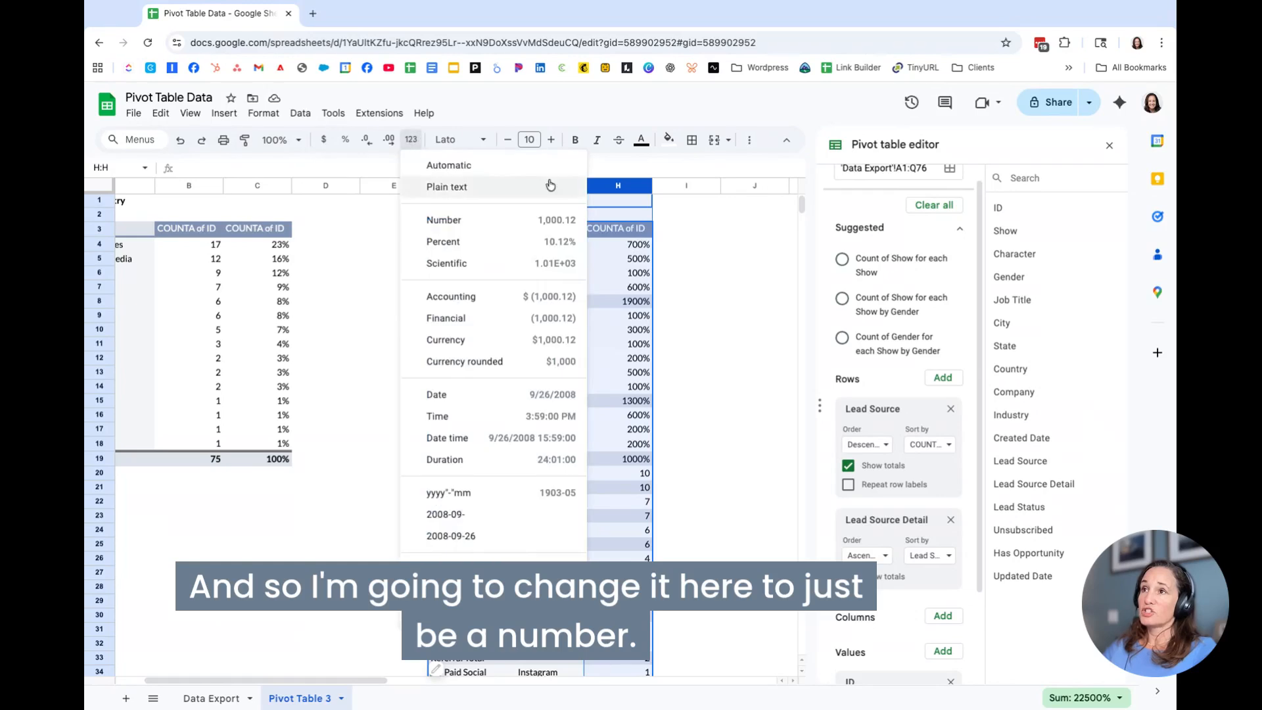
left_click(447, 220)
left_click(695, 290)
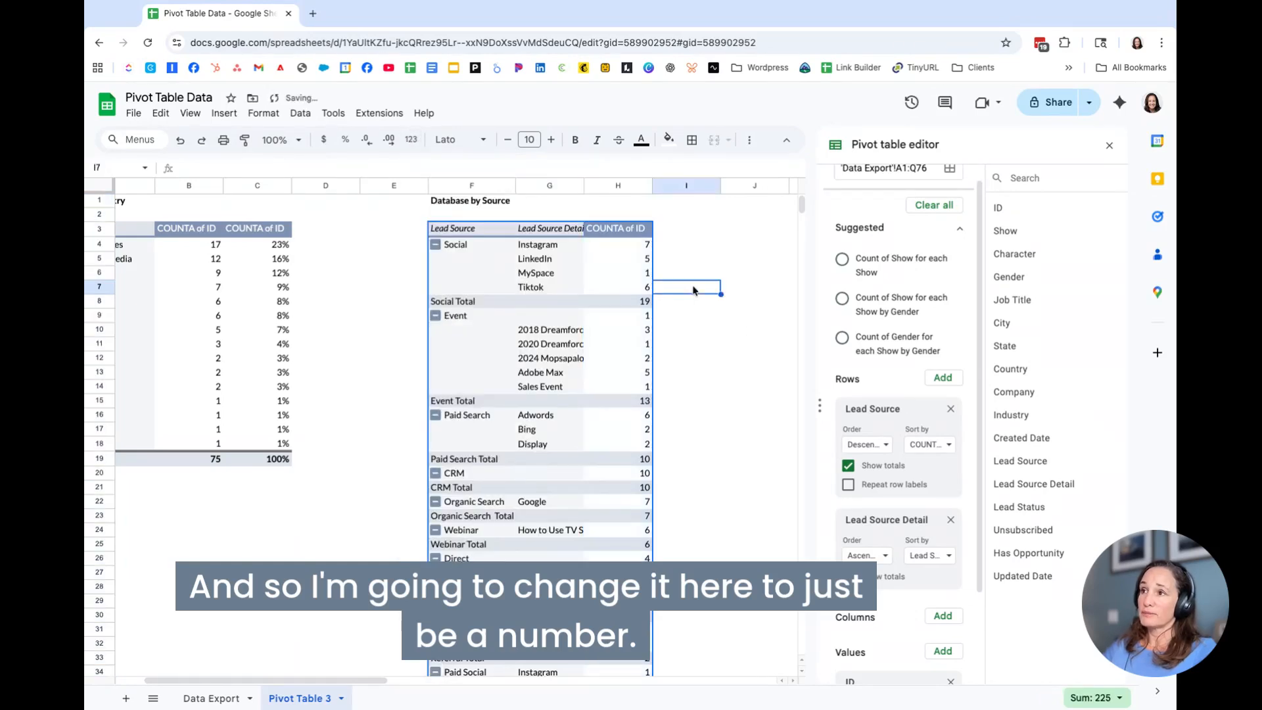
double_click(584, 185)
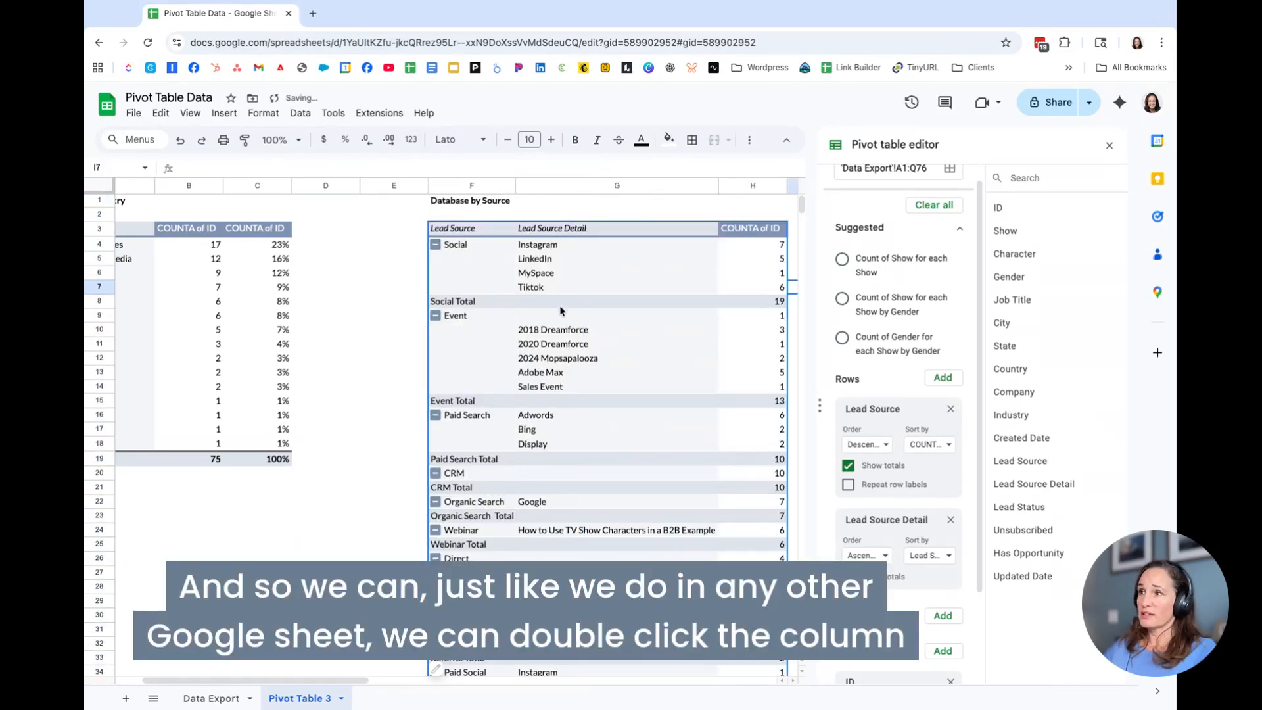
scroll(561, 311, "right", 2)
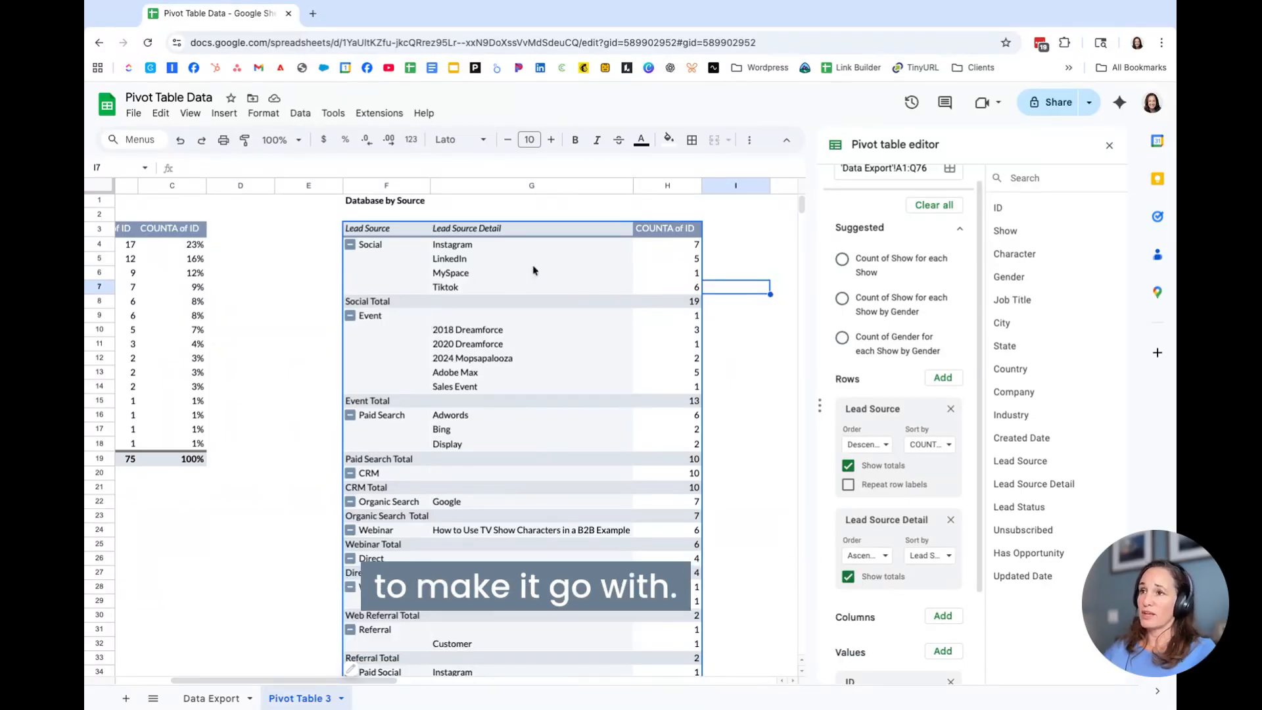
Review the Lead Source Detail entries under Social and the other lead sources, including sources without details.
left_click(385, 249)
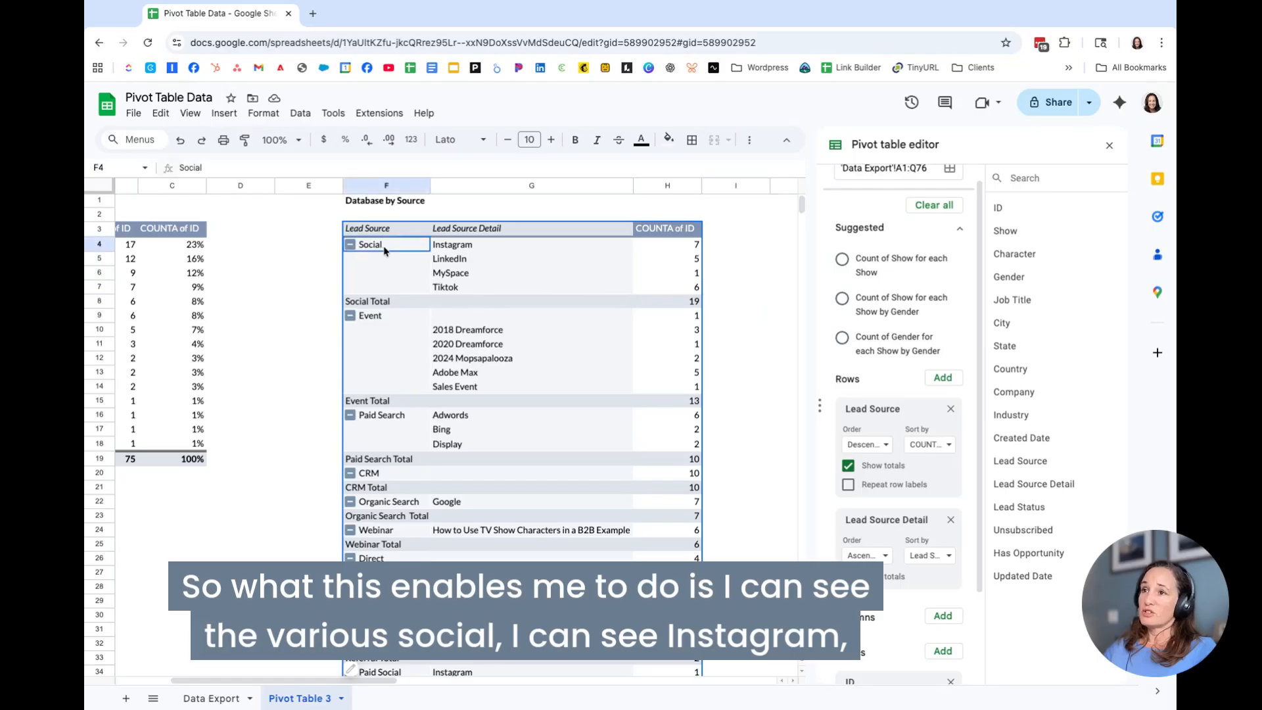
left_click(494, 248)
left_click(489, 261)
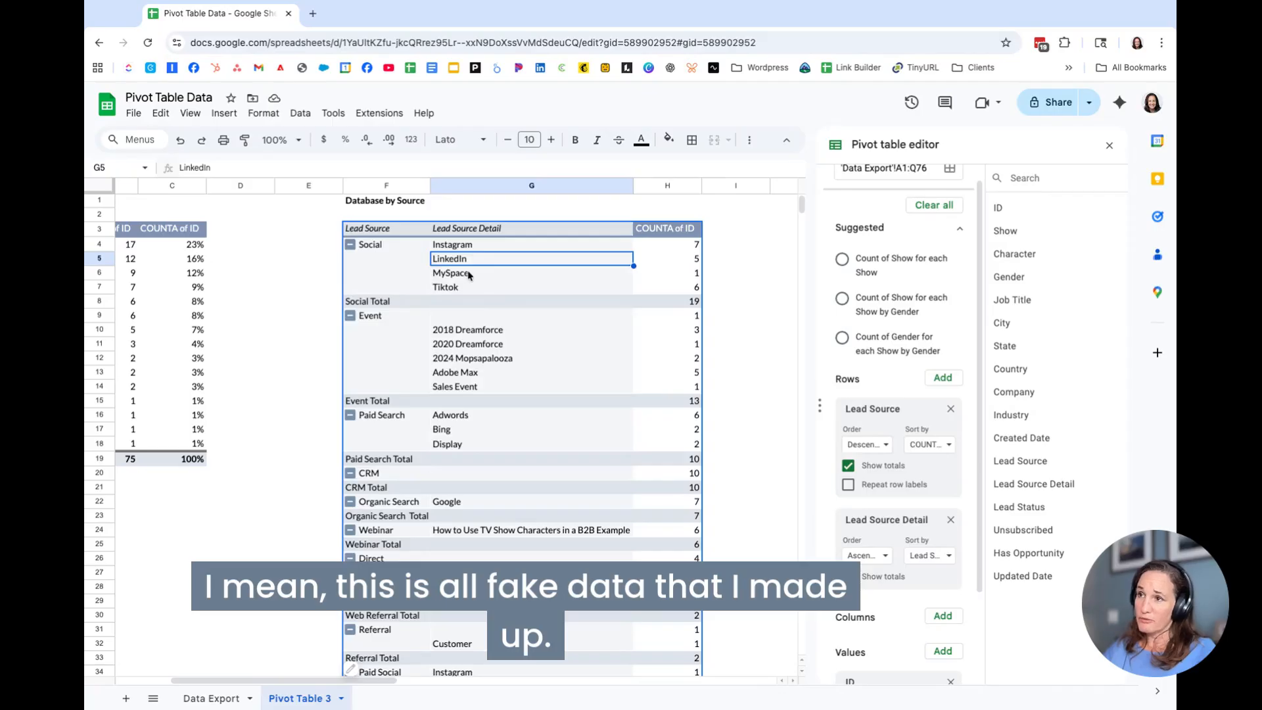
left_click(470, 274)
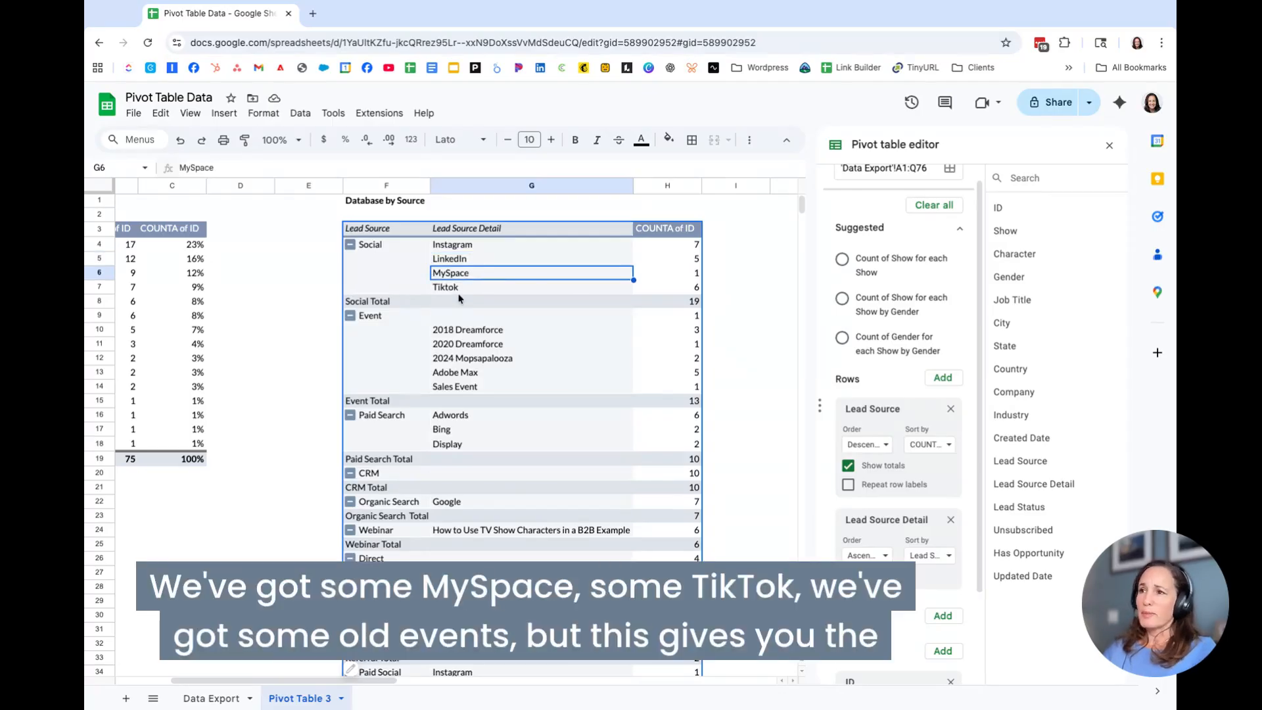
left_click(460, 295)
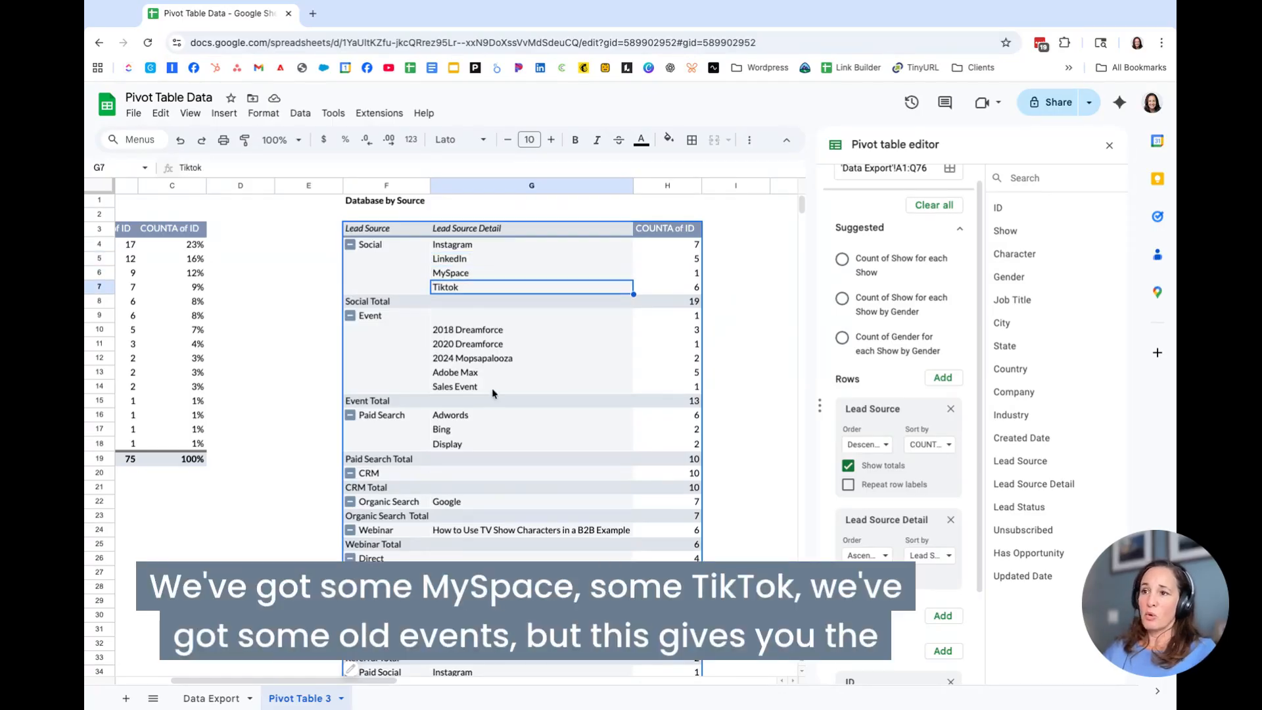
scroll(508, 372, "down", 2)
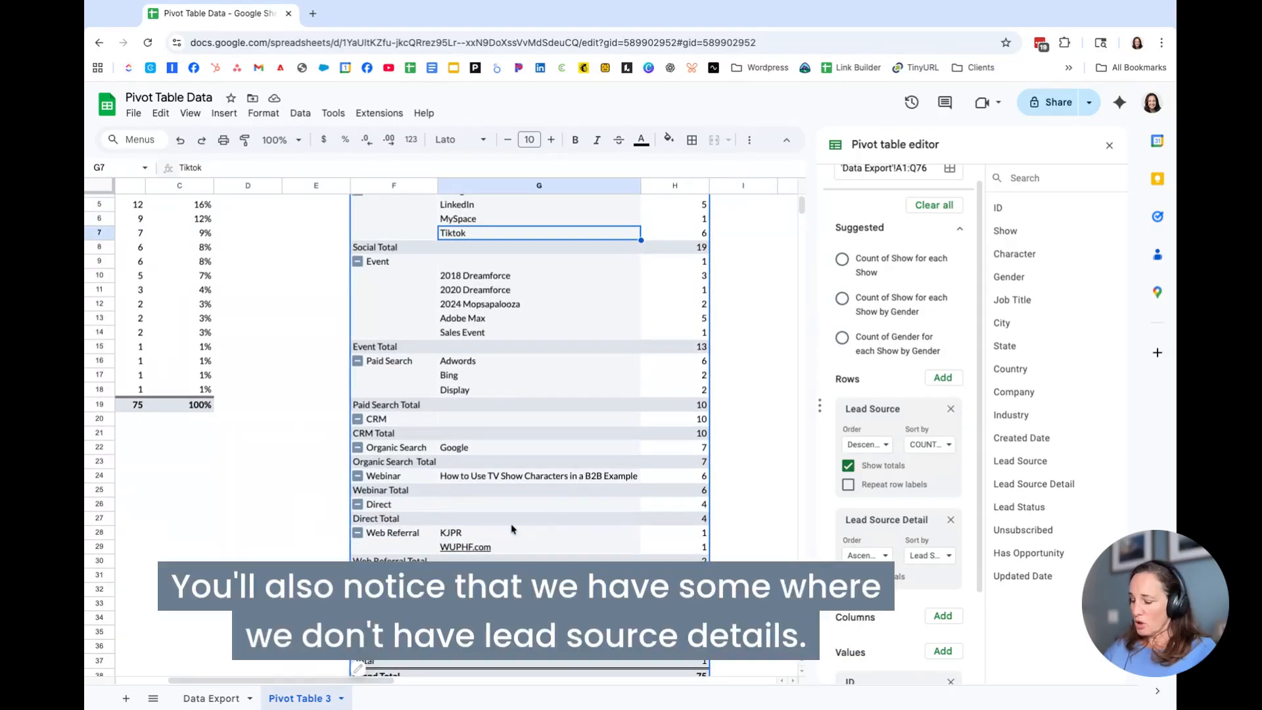
Review the Direct and CRM lead sources that have no Lead Source Detail entries.
left_click(435, 504)
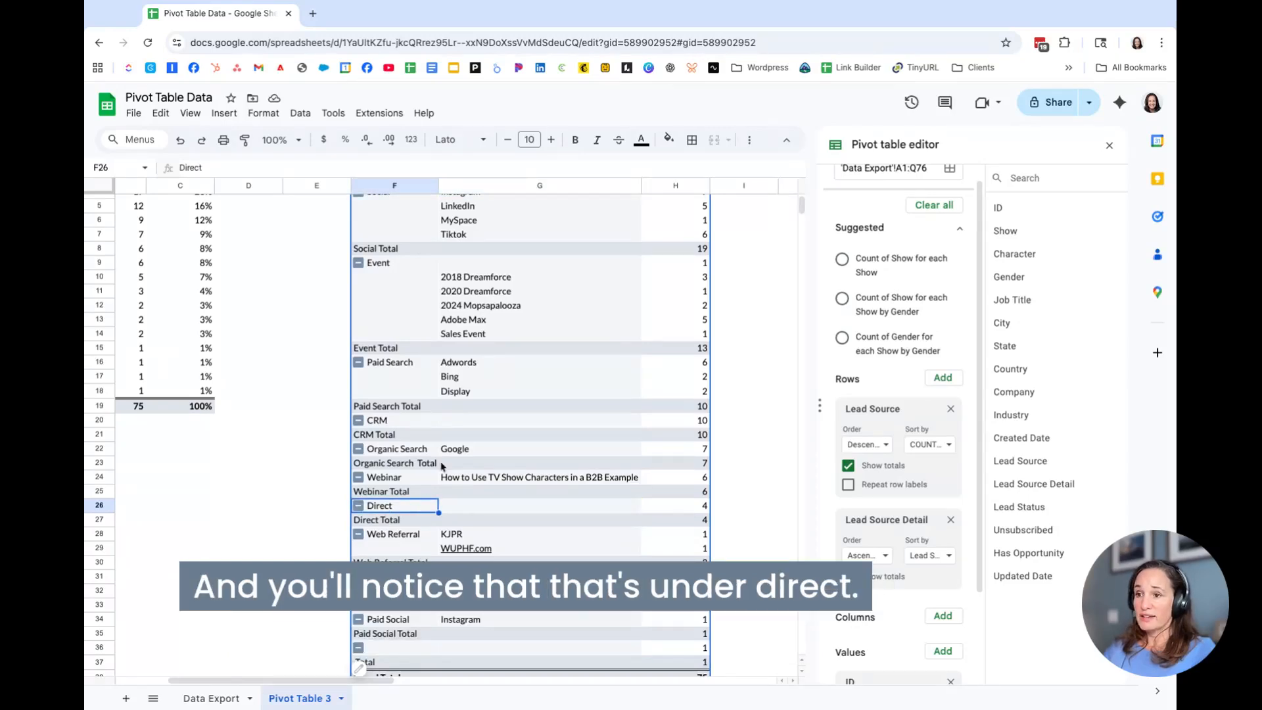
scroll(446, 533, "down", 1)
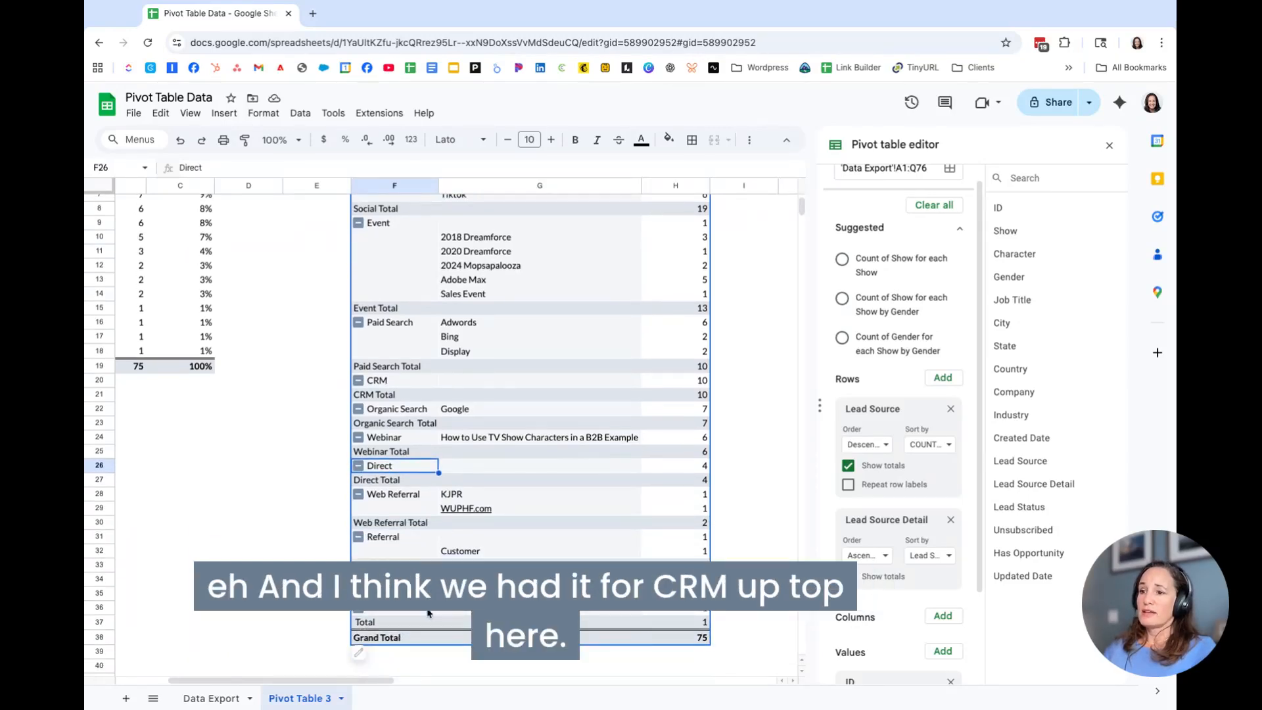
scroll(448, 412, "up", 3)
left_click(480, 476)
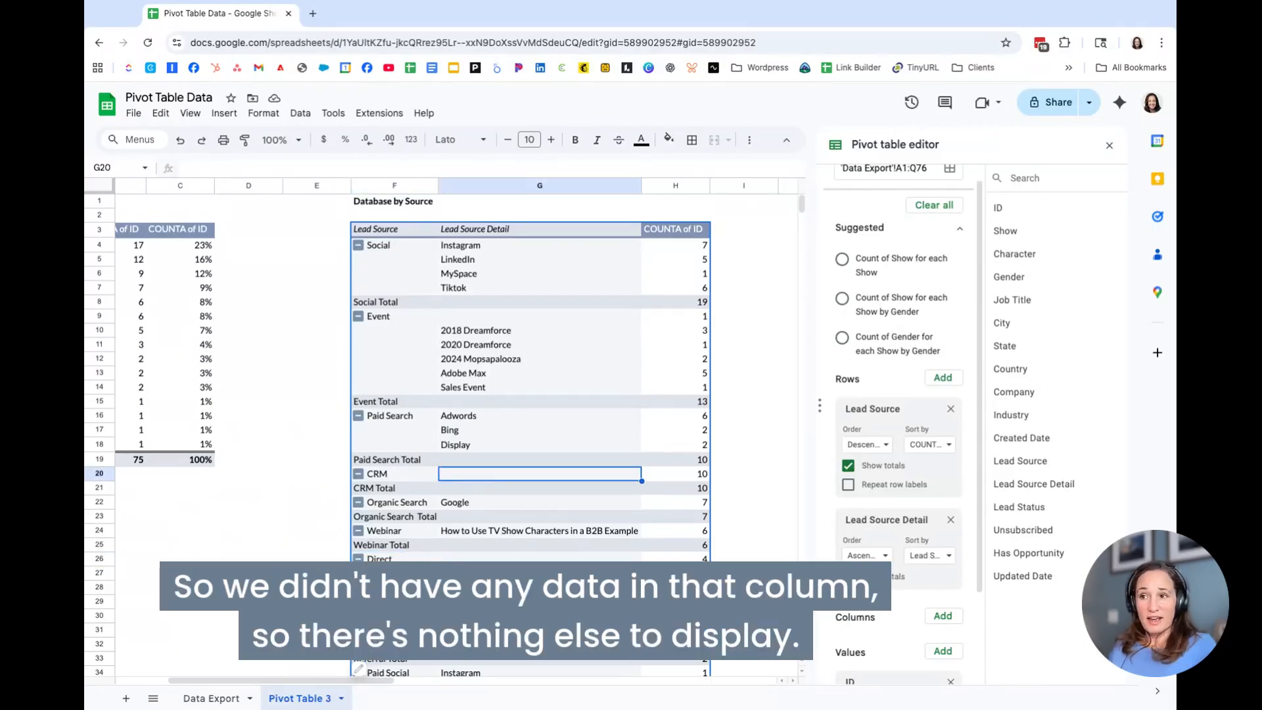
Collapse every Lead Source group in the source pivot table, leaving only Paid Social and Social expanded.
left_click(358, 316)
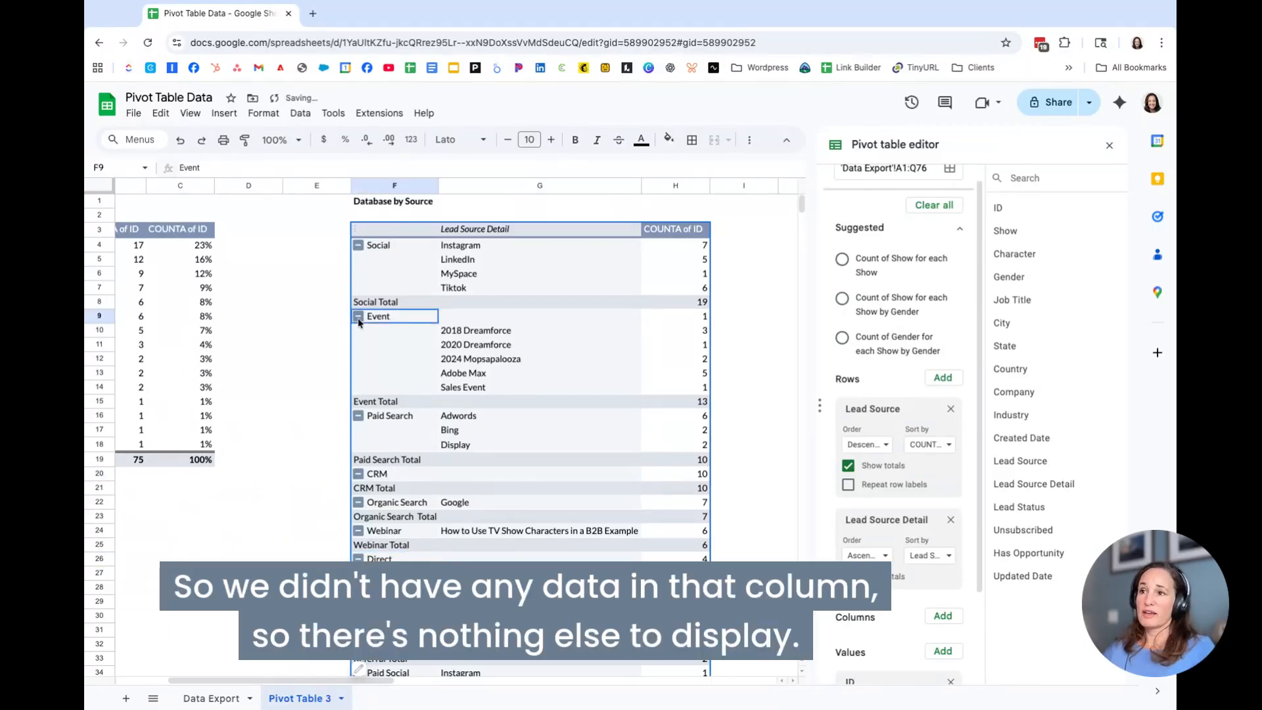
left_click(359, 330)
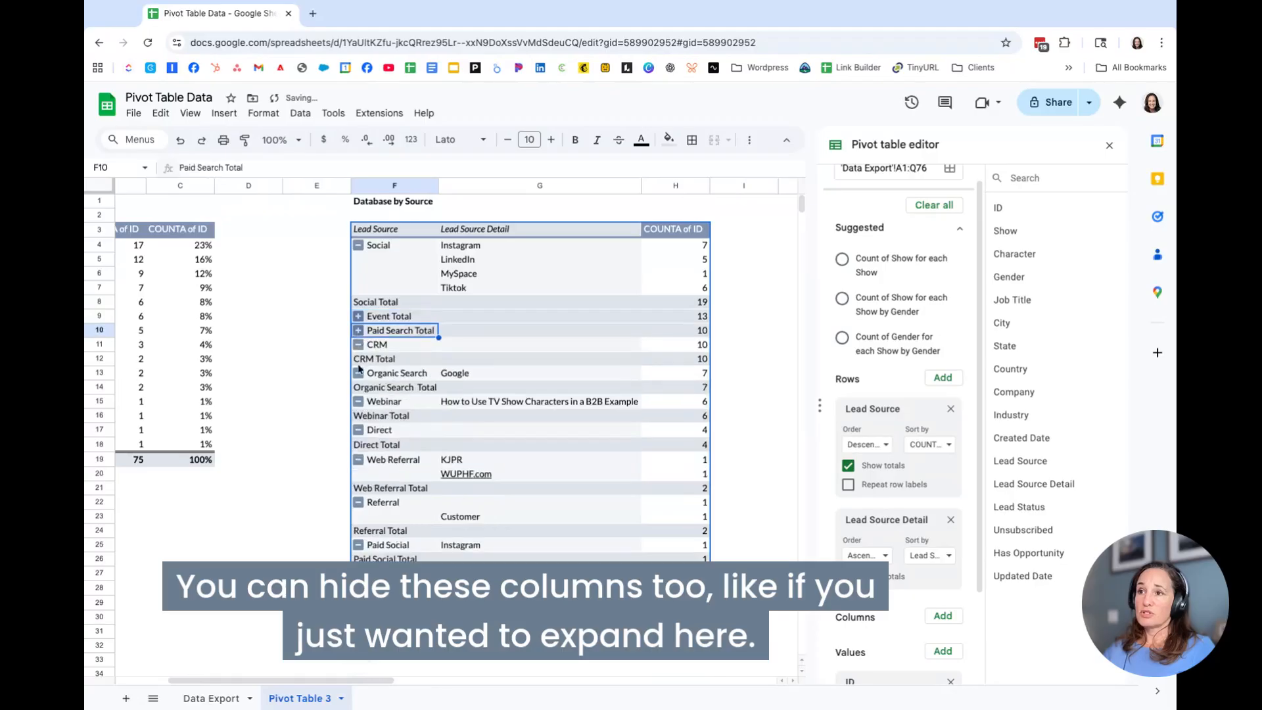
left_click(359, 345)
left_click(359, 360)
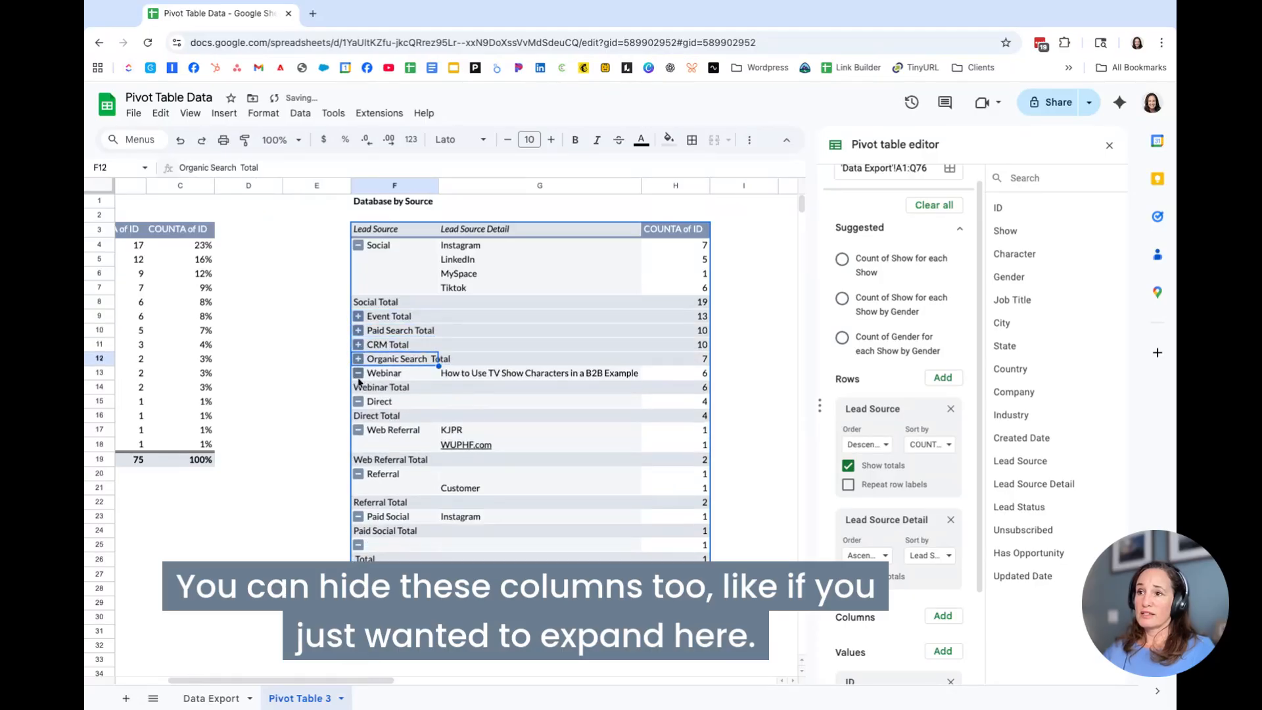
left_click(358, 373)
left_click(358, 245)
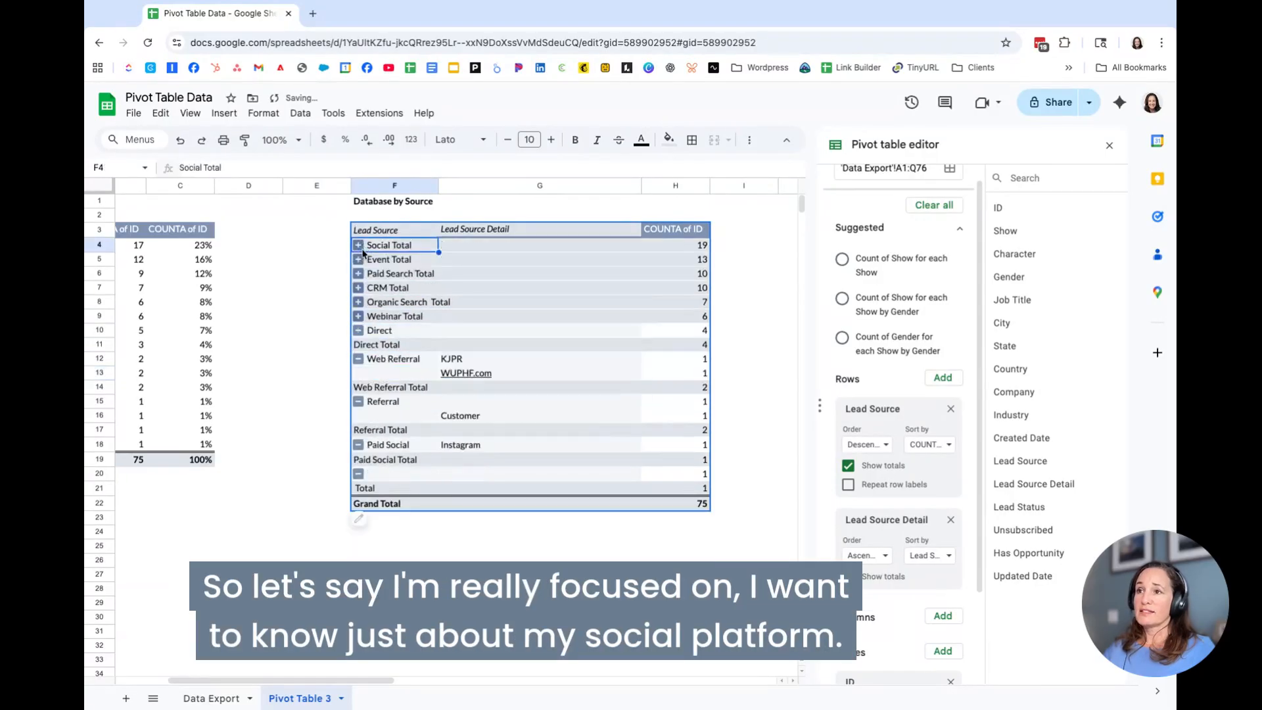
left_click(358, 330)
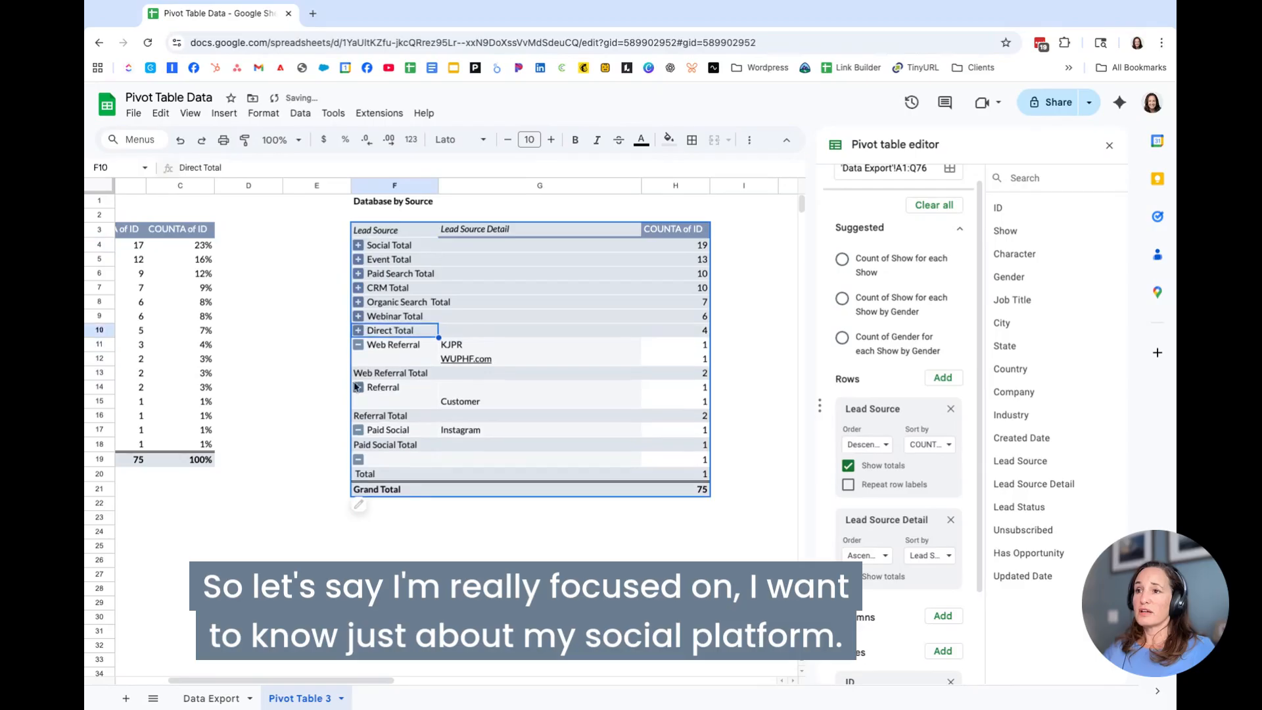
left_click(358, 344)
left_click(358, 359)
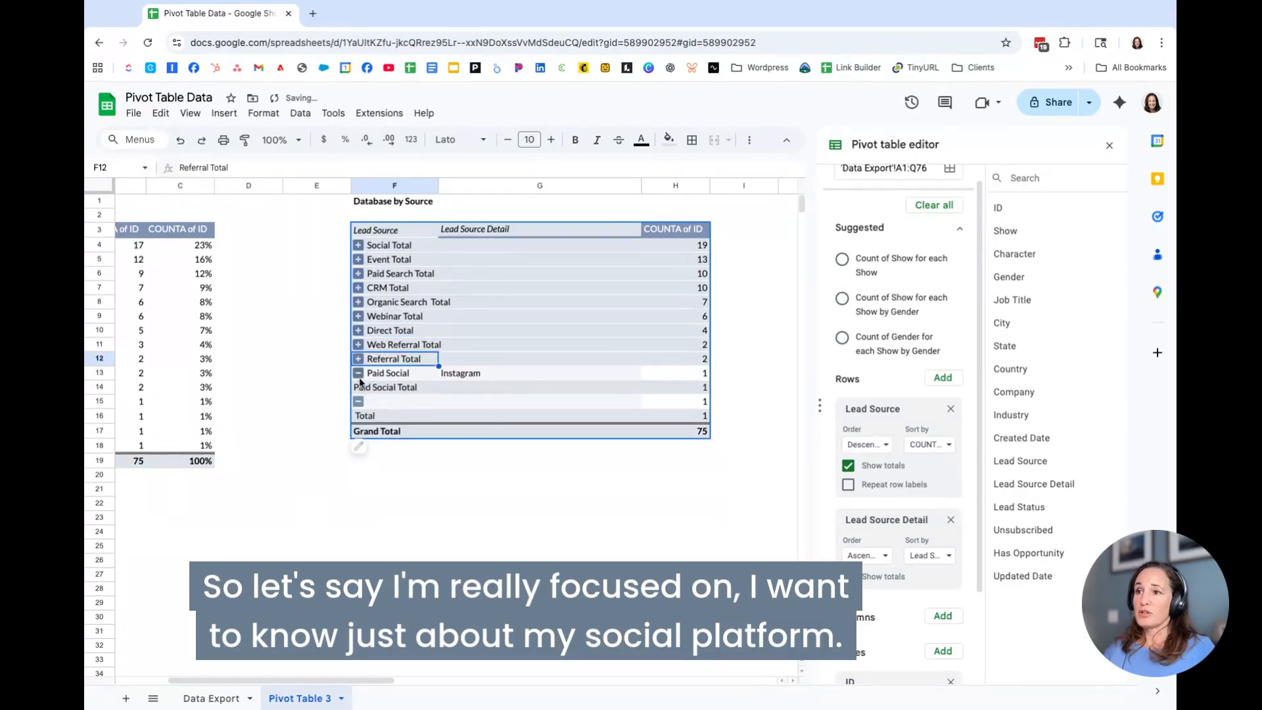
left_click(358, 372)
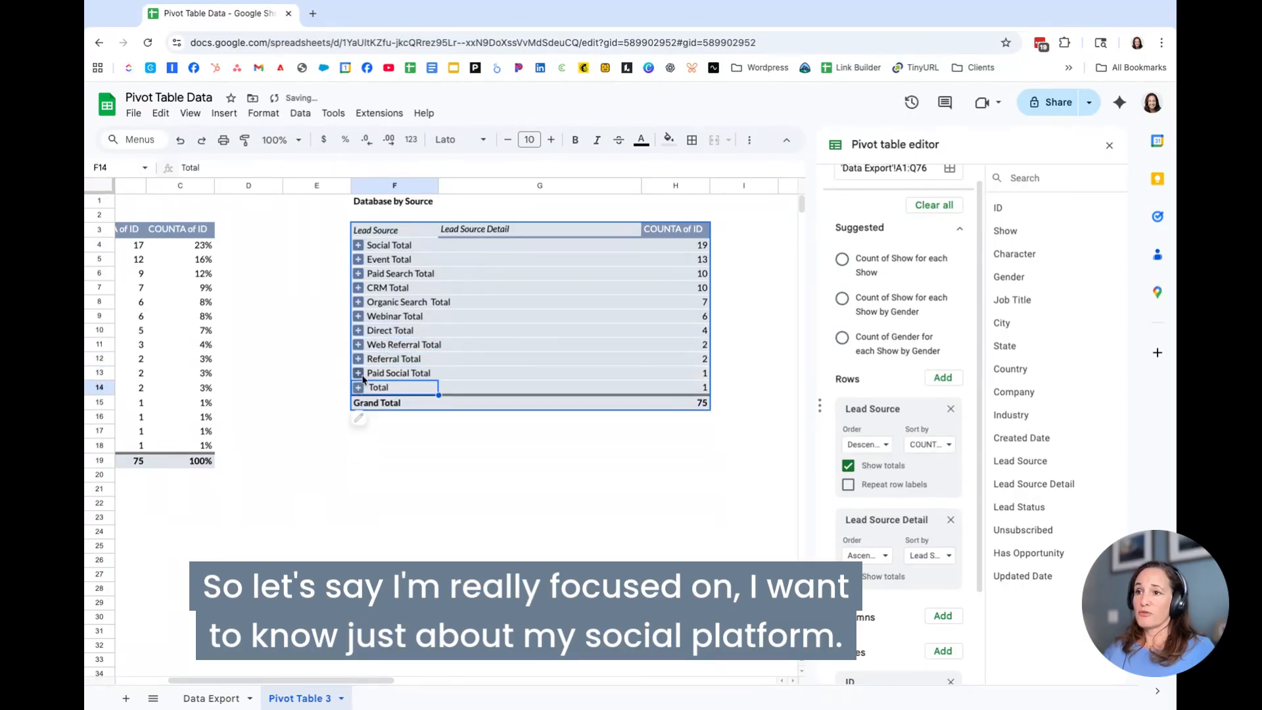
left_click(359, 373)
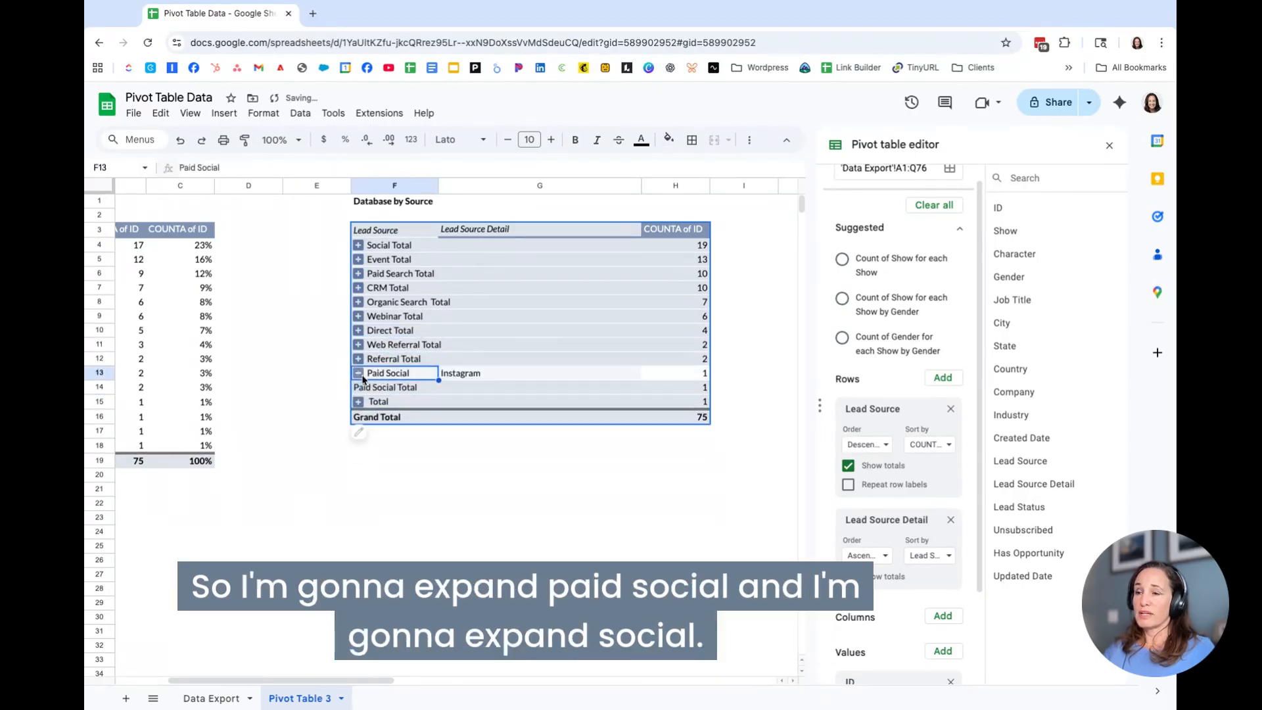
left_click(358, 245)
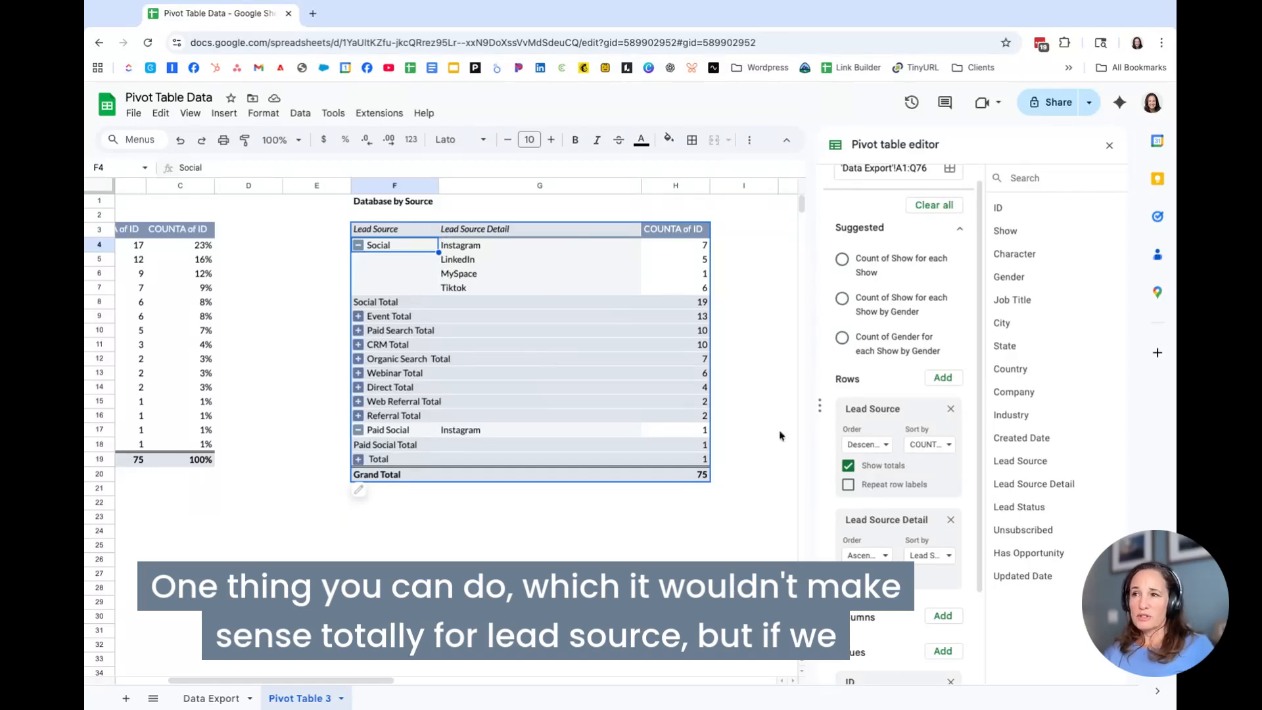
Place Lead Source Detail above Lead Source in the pivot rows and widen column F to compare Instagram's lead sources.
left_click_drag(910, 521, 884, 413)
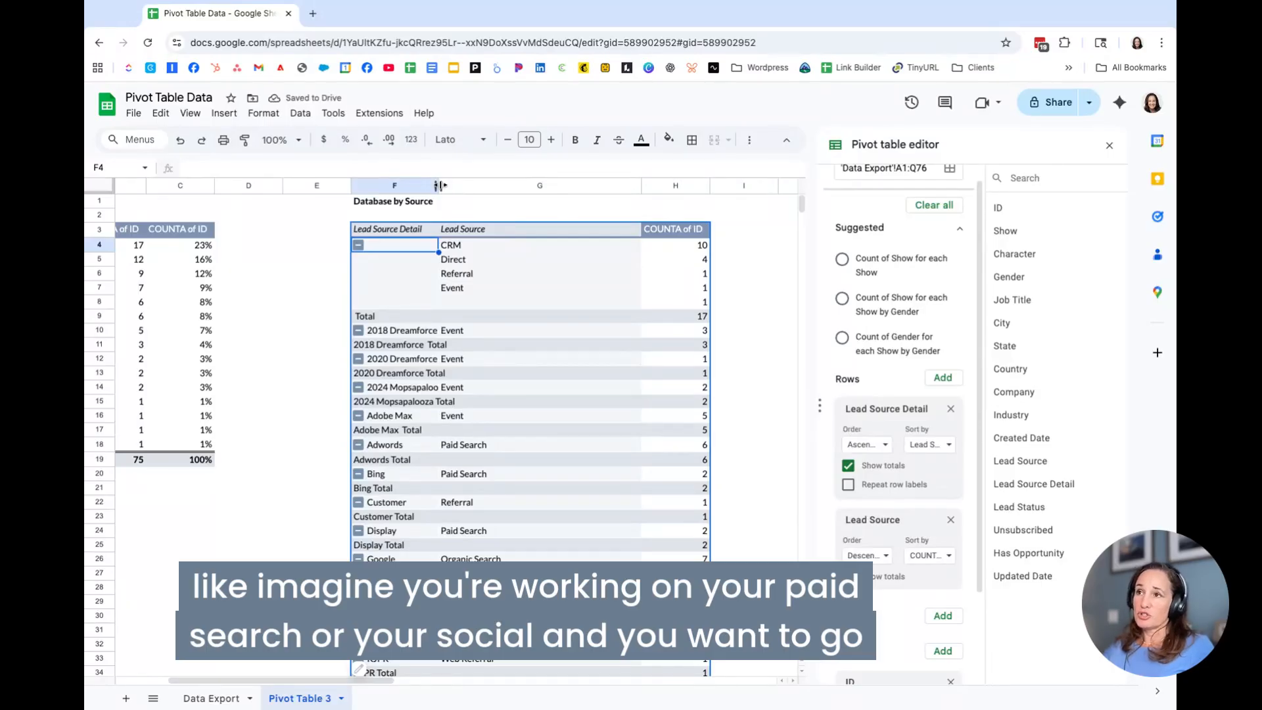
left_click_drag(439, 186, 482, 186)
scroll(565, 477, "down", 2)
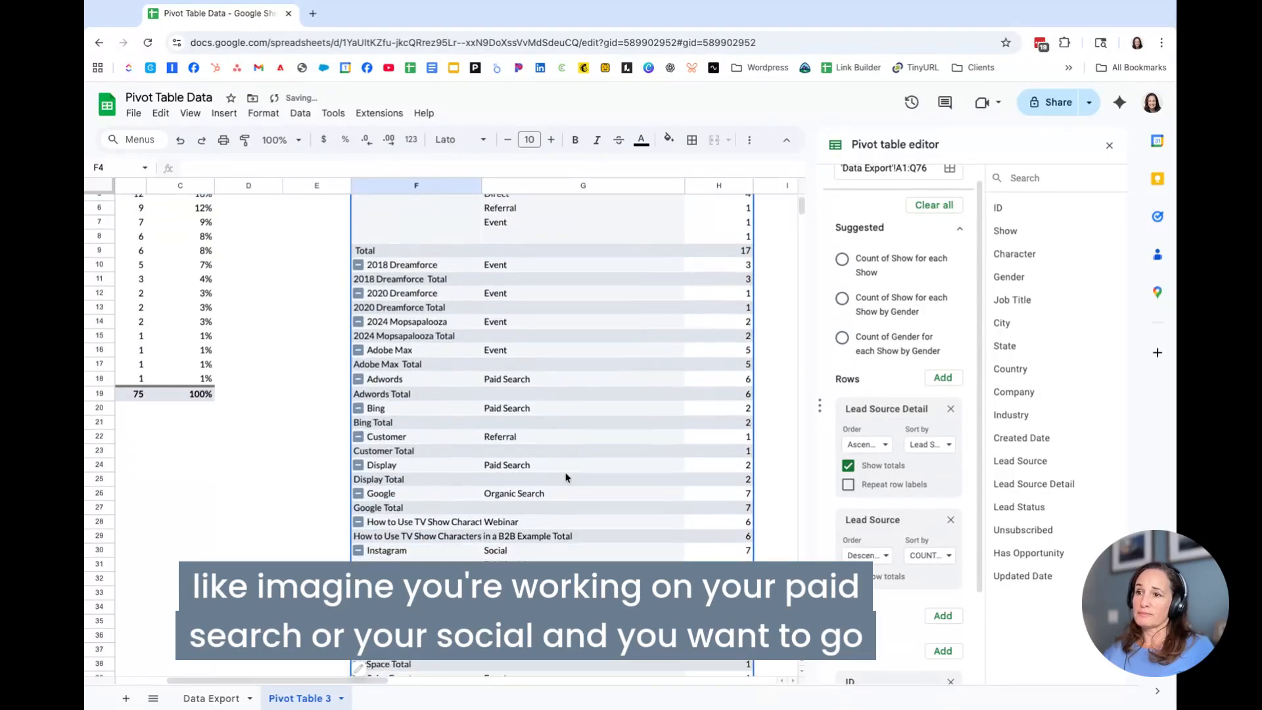
scroll(498, 478, "down", 3)
left_click(408, 428)
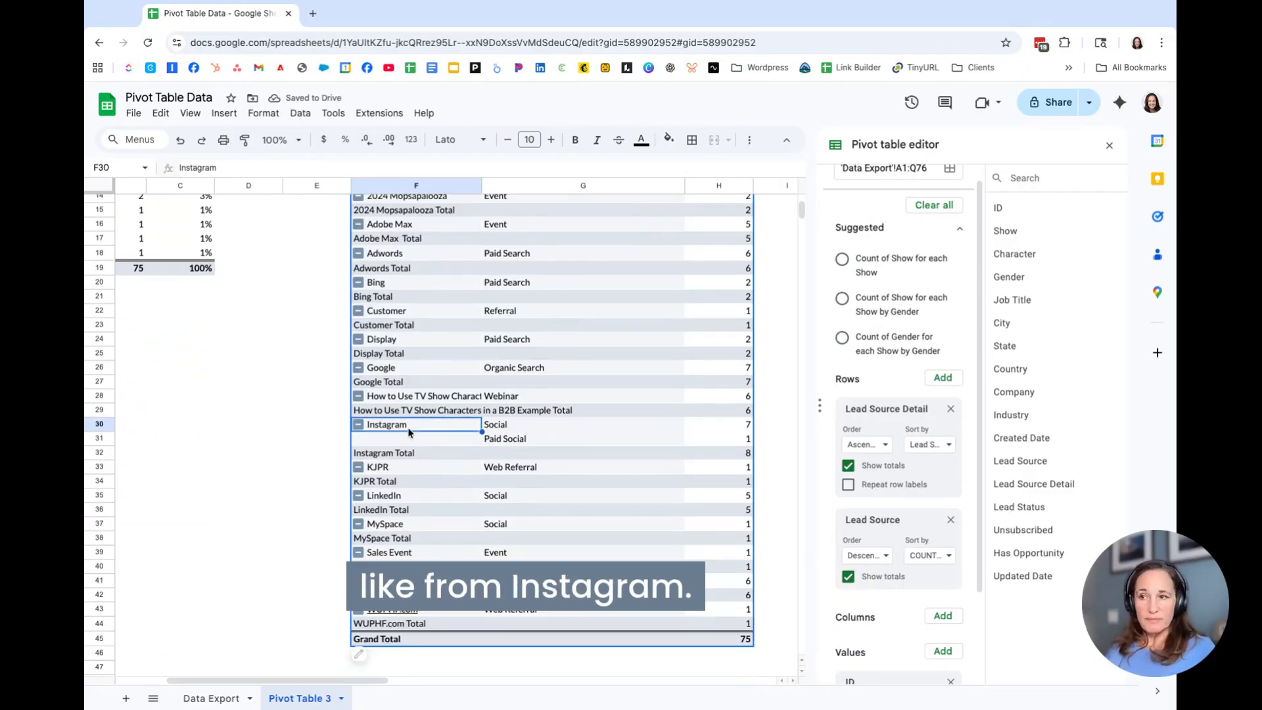
left_click(530, 434)
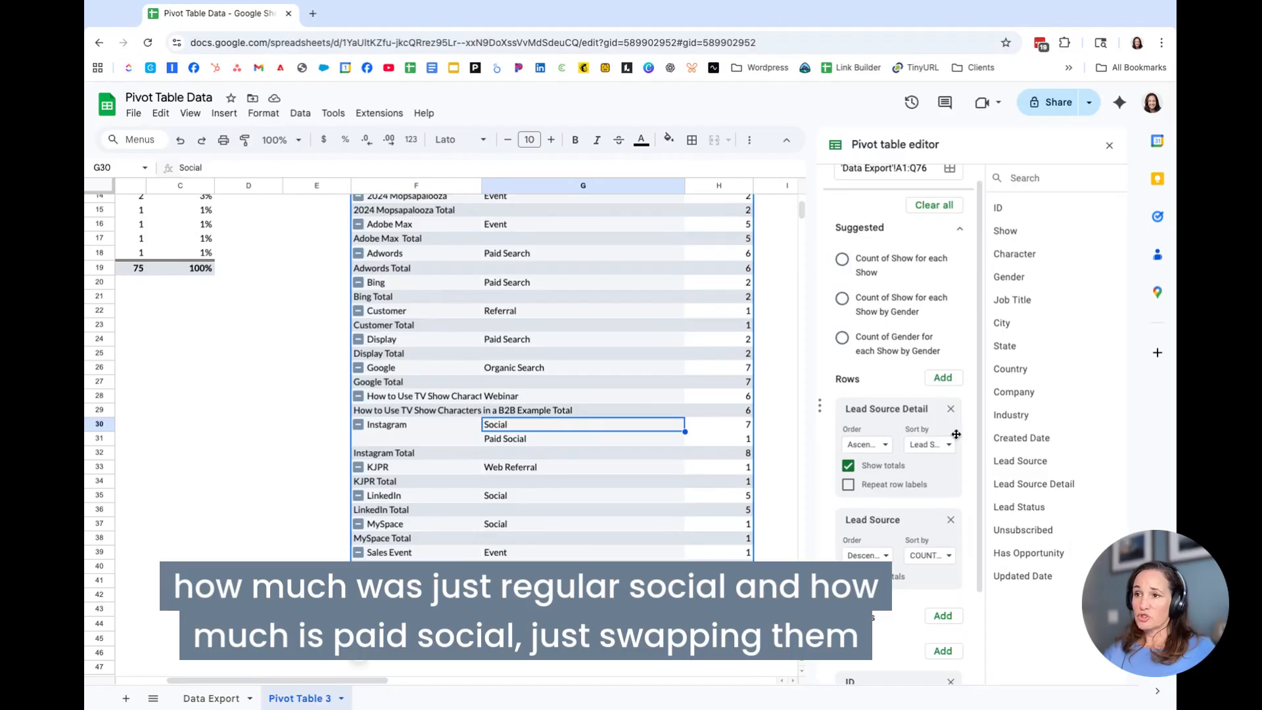
Restore Lead Source as the first row field above Lead Source Detail.
left_click_drag(900, 524, 901, 401)
scroll(592, 327, "up", 5)
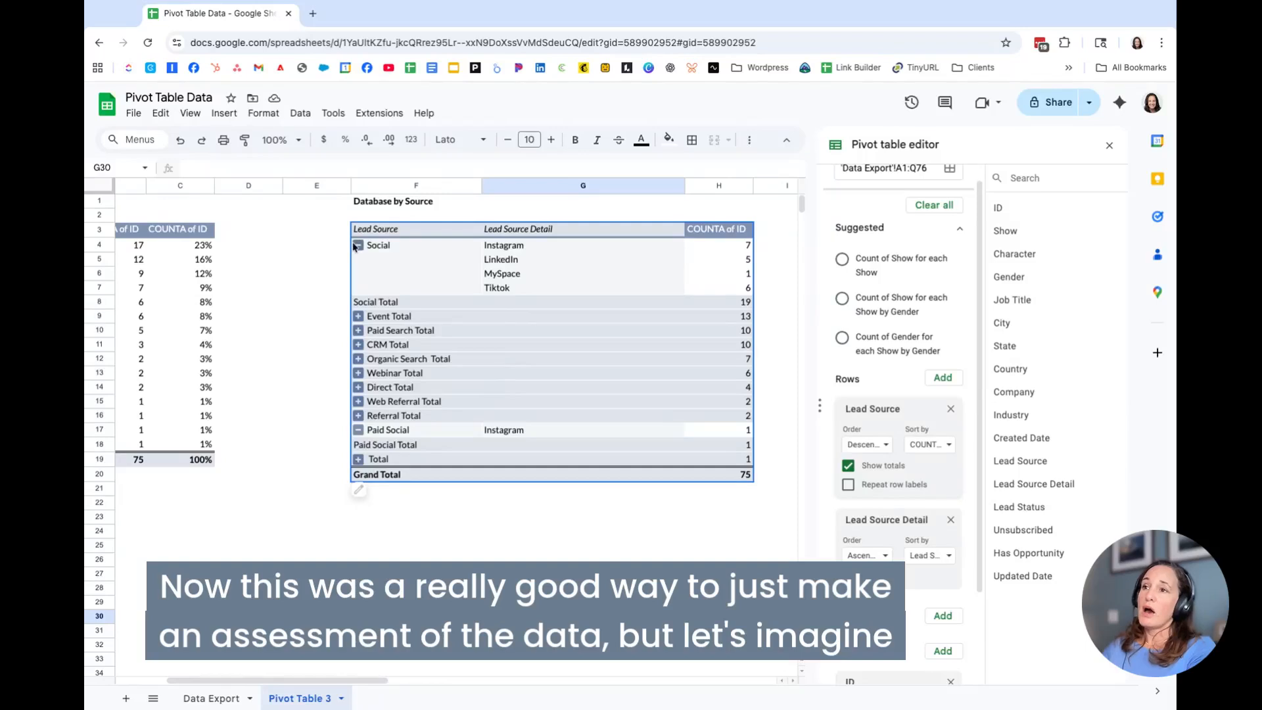
Copy the Database by Industry title and pivot table in A1:C19 and paste them at K1.
scroll(354, 246, "left", 5)
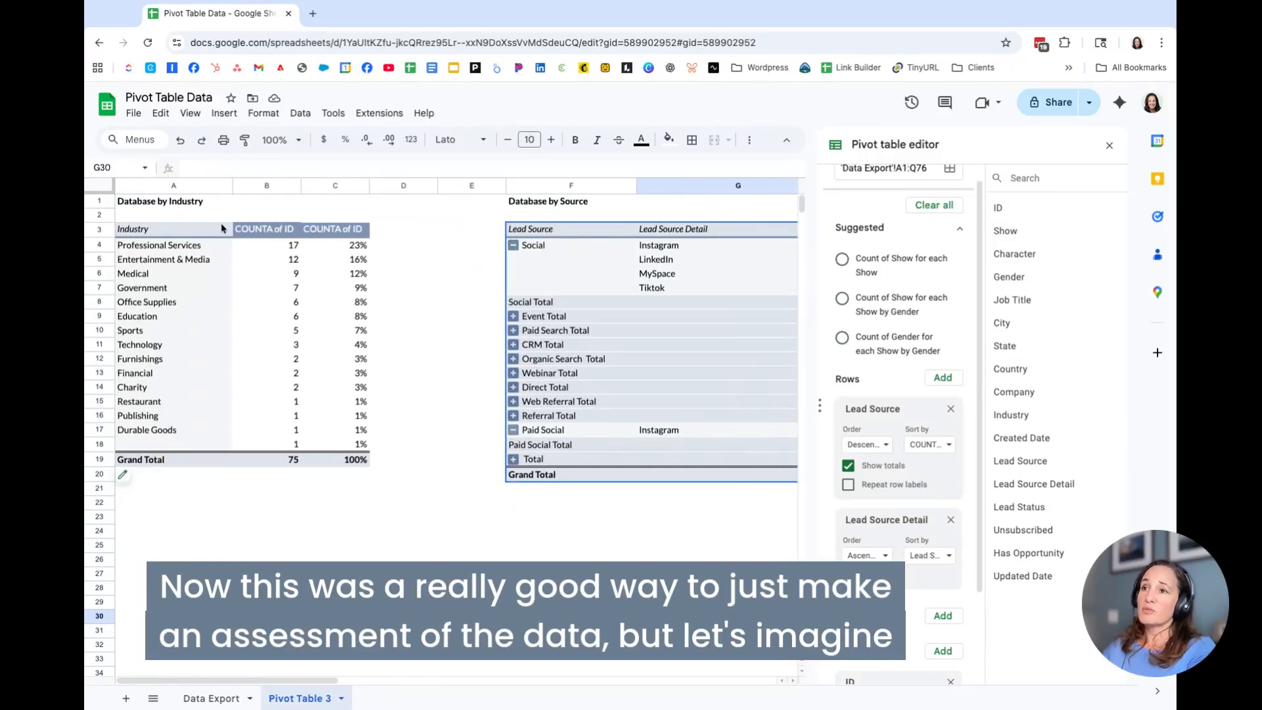
mouse_move(163, 205)
left_mouse_down()
mouse_move(276, 331)
mouse_move(335, 459)
left_mouse_up()
key("ctrl+c")
scroll(423, 340, "right", 6)
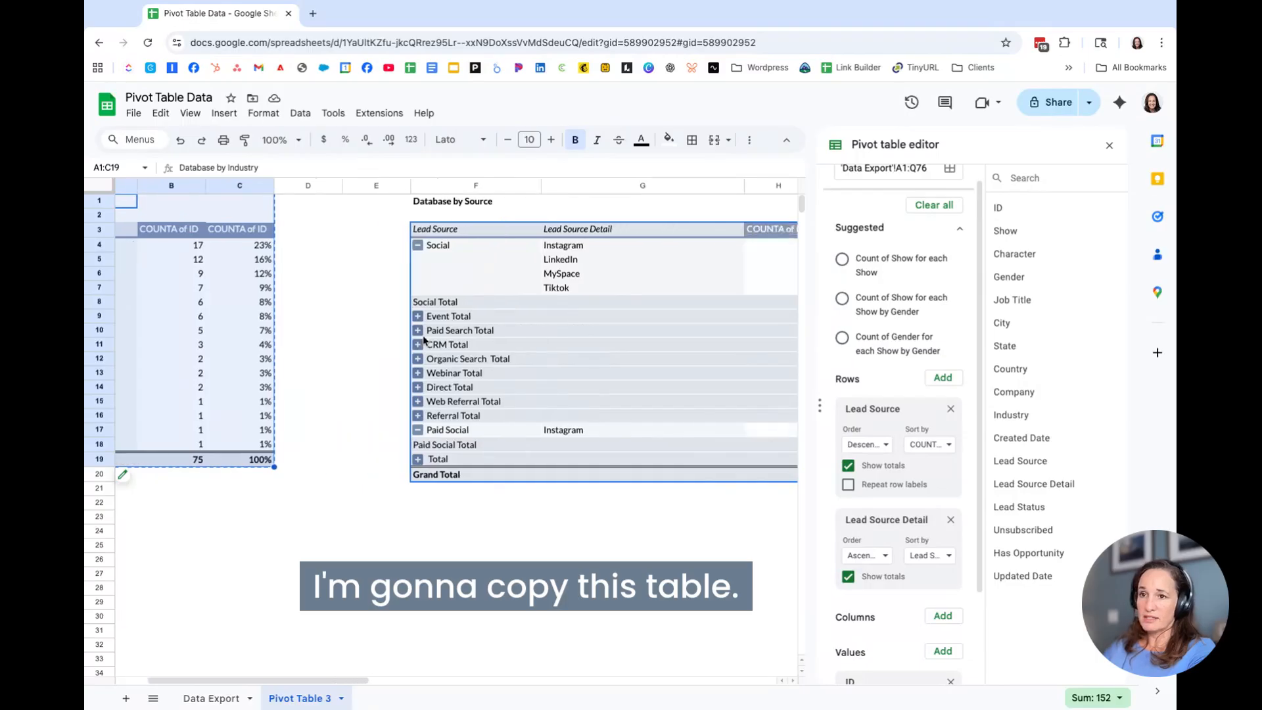
left_click(673, 205)
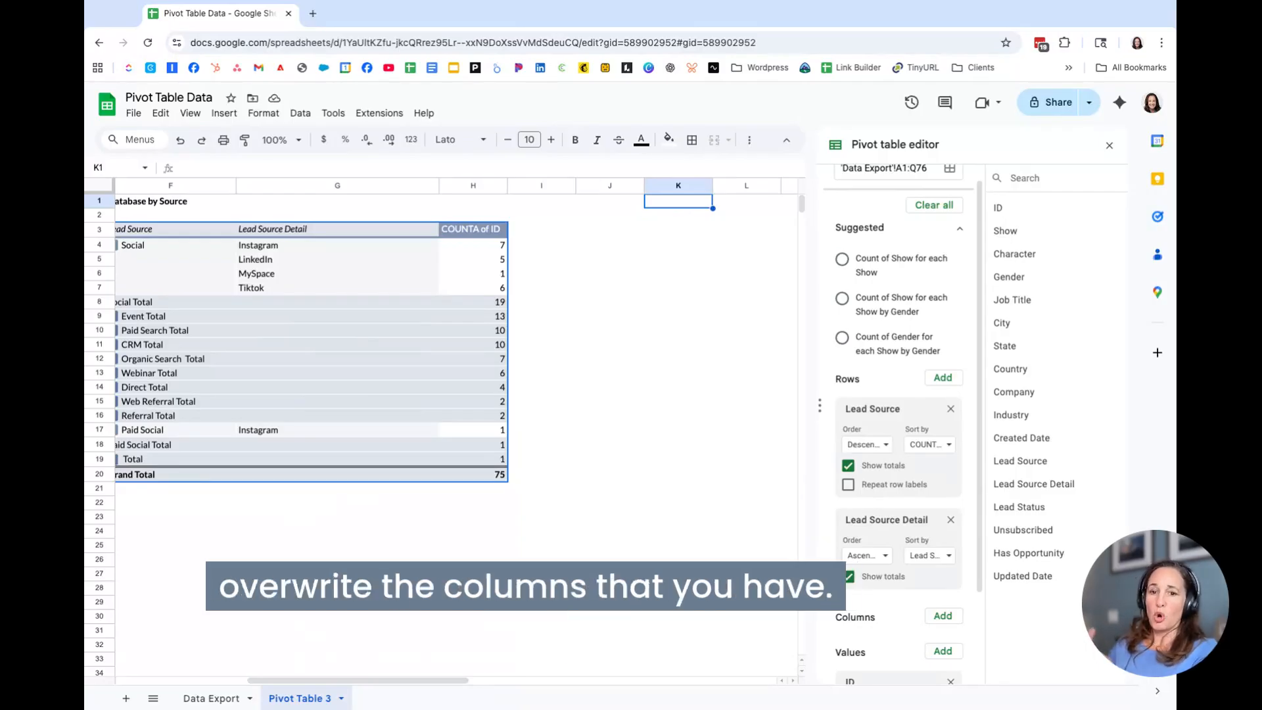
key("ctrl+v")
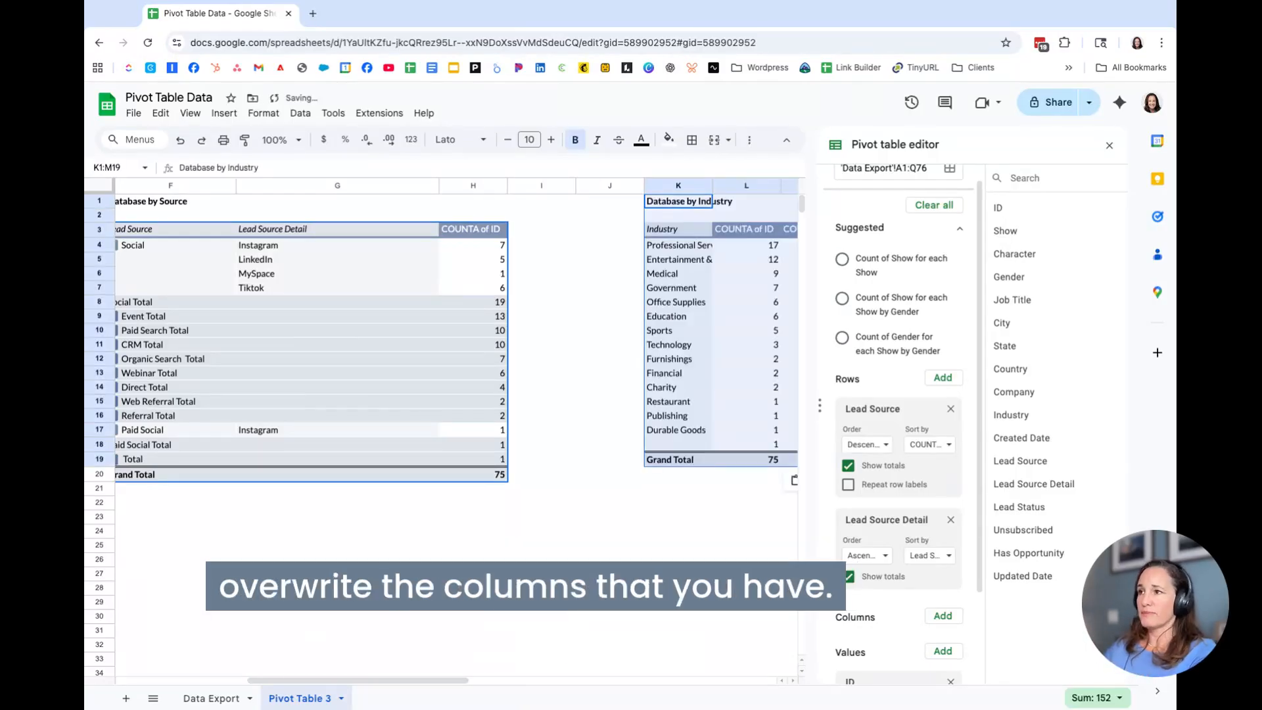
Close the source table's pivot editor and open the editor for the pasted industry pivot table.
left_click(1110, 145)
left_click(657, 547)
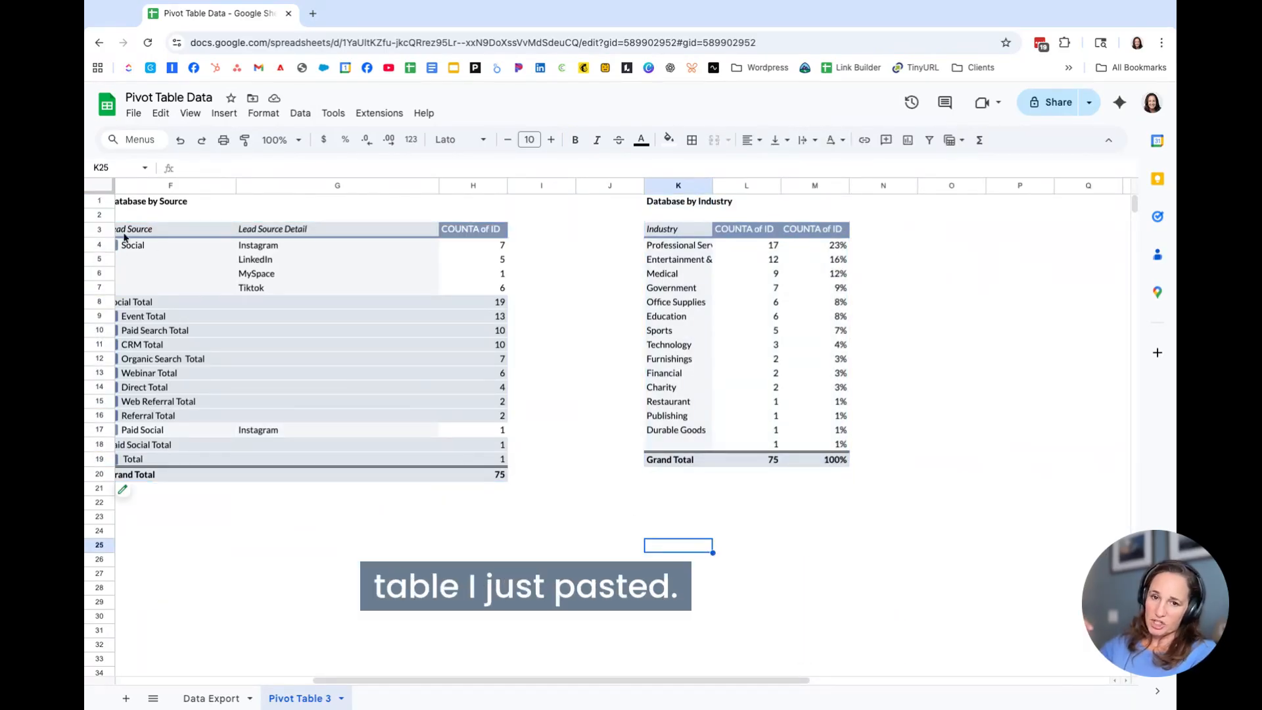
left_click(690, 260)
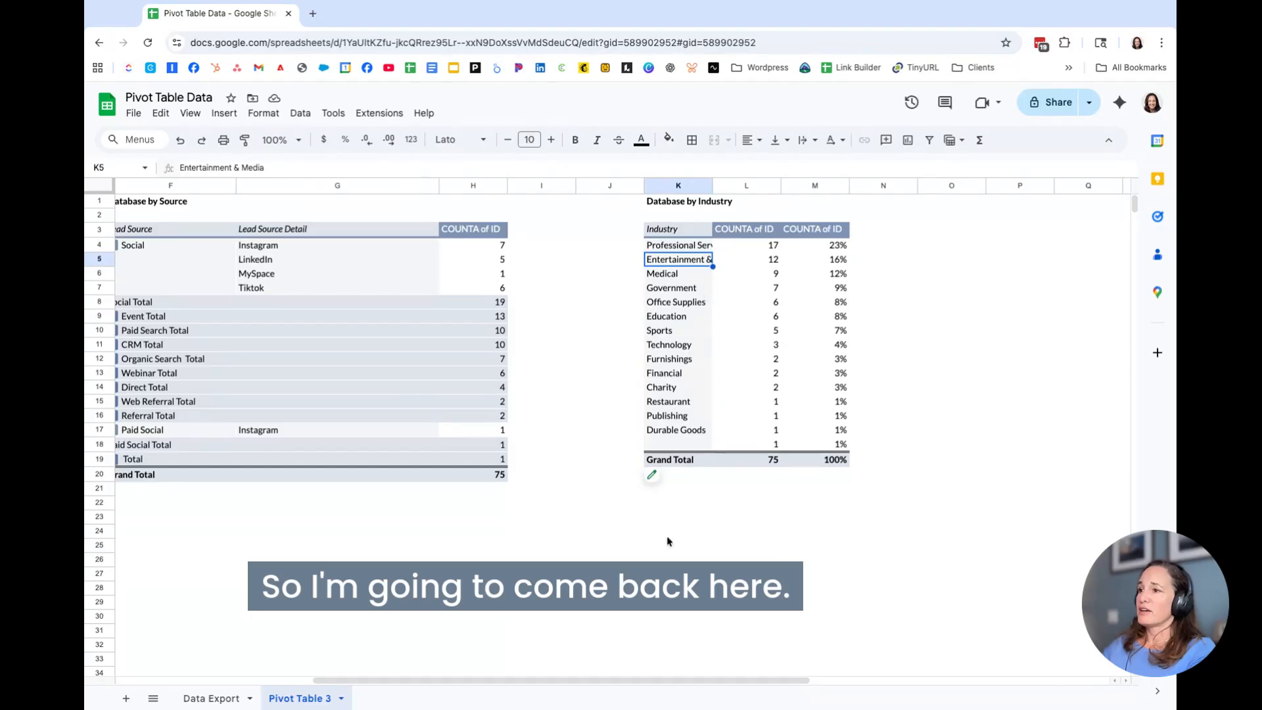
left_click(672, 479)
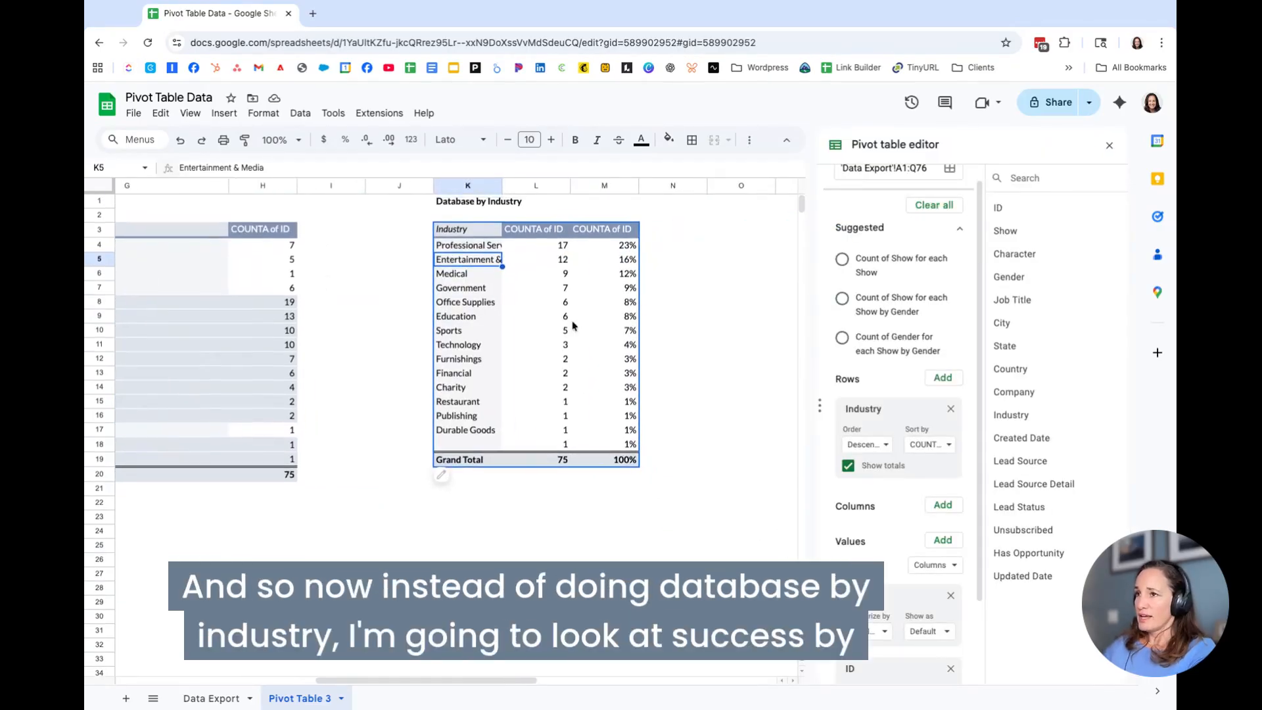
Replace the pasted table's title in K1 with "Success by Channel".
left_click(463, 202)
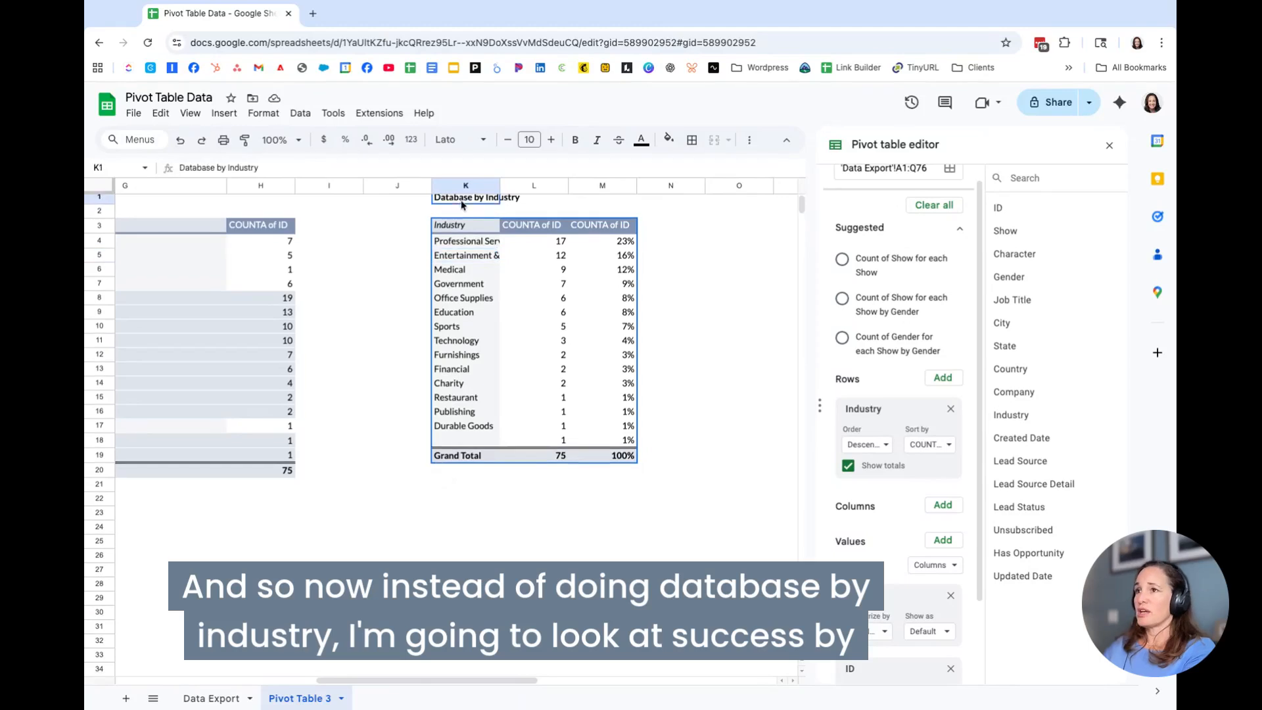
triple_click(219, 167)
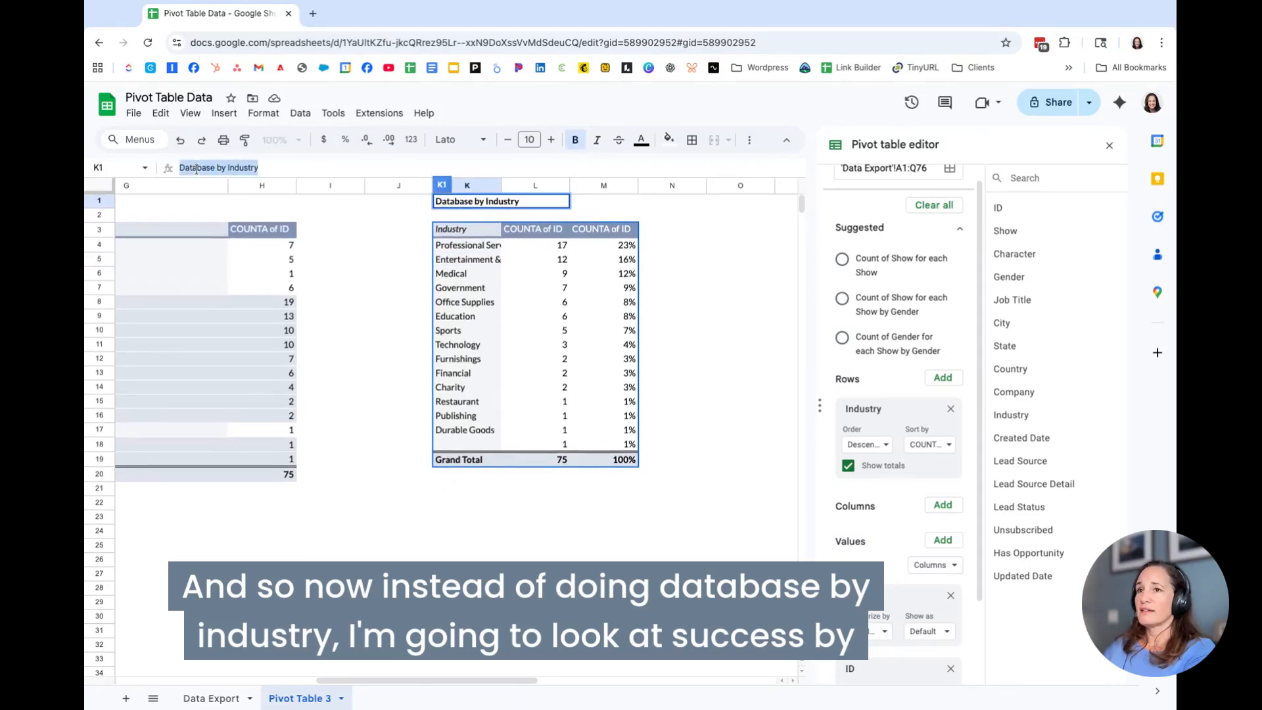
type("Success b")
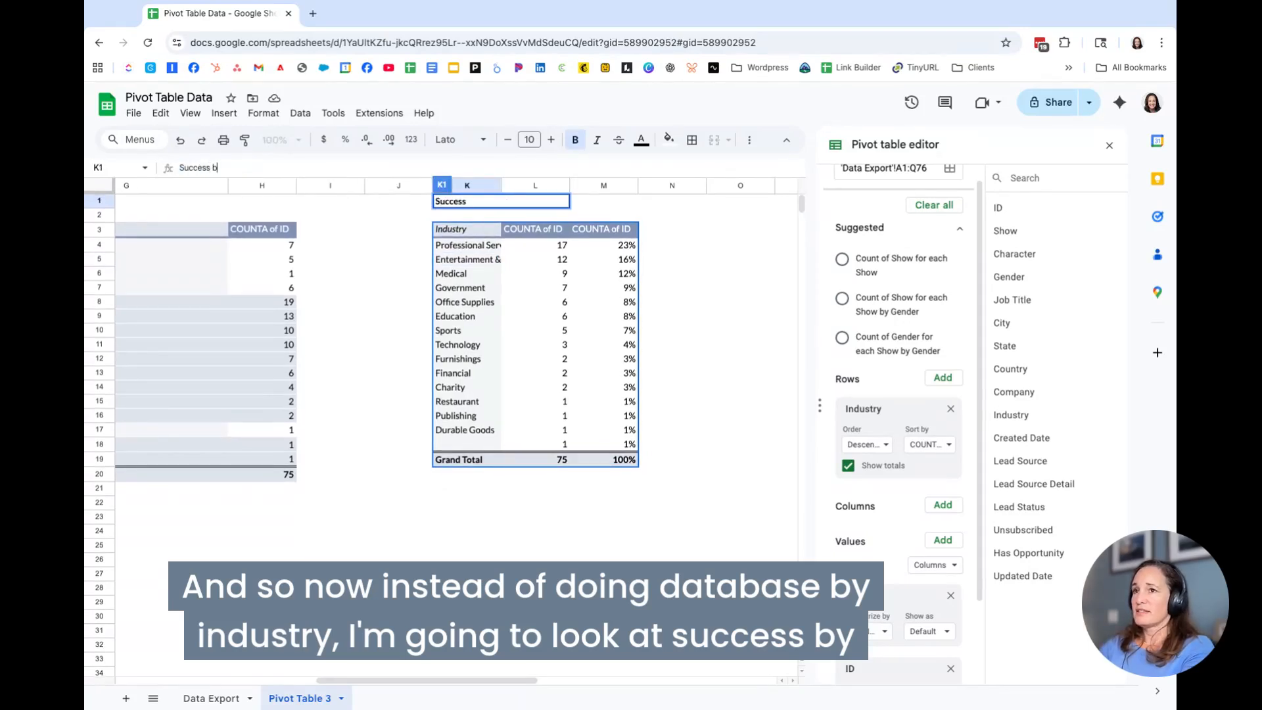
type("y Channel")
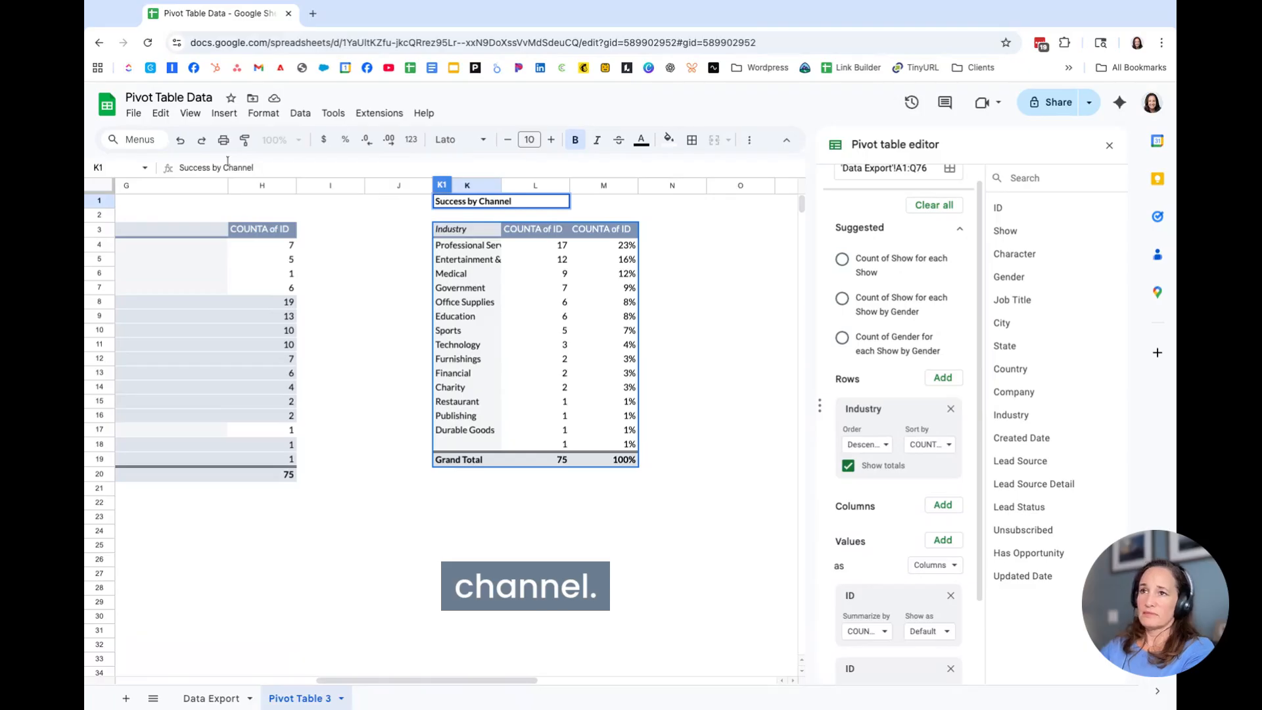
left_click(744, 287)
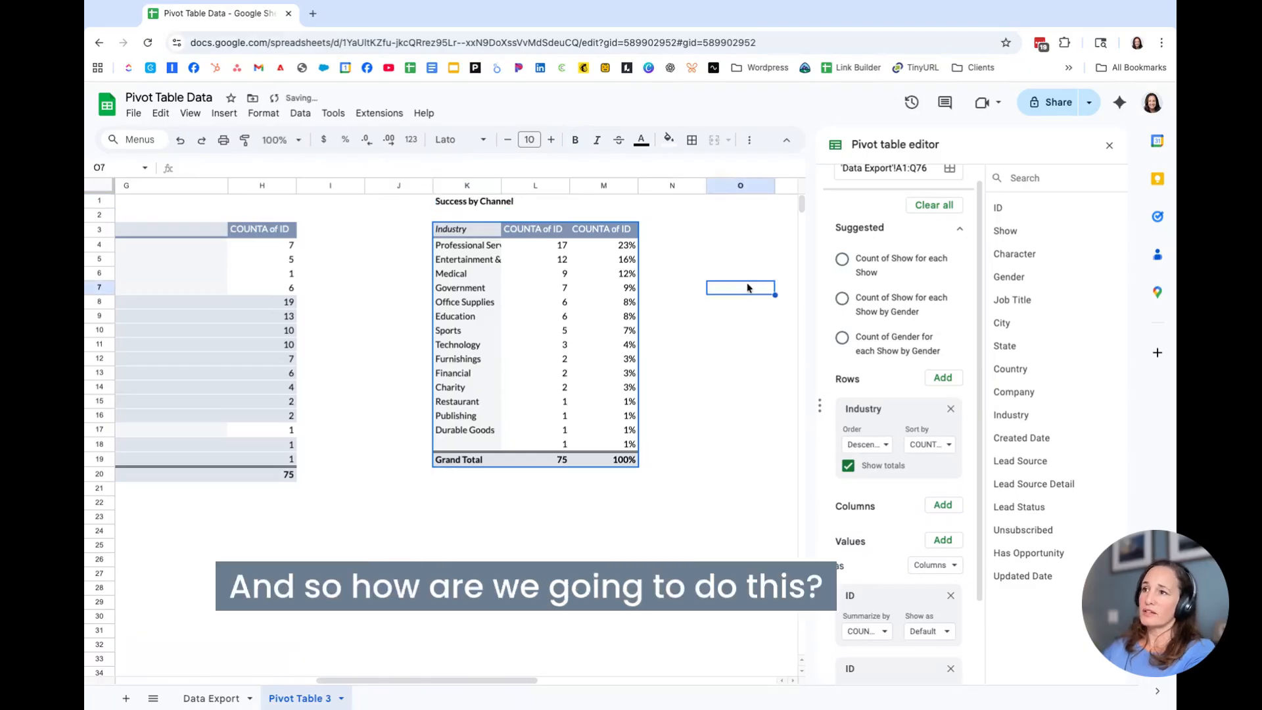
Append "(Lead Source)" to the title in K1 so it reads "Success by Channel (Lead Source)".
left_click(442, 205)
left_click(221, 164)
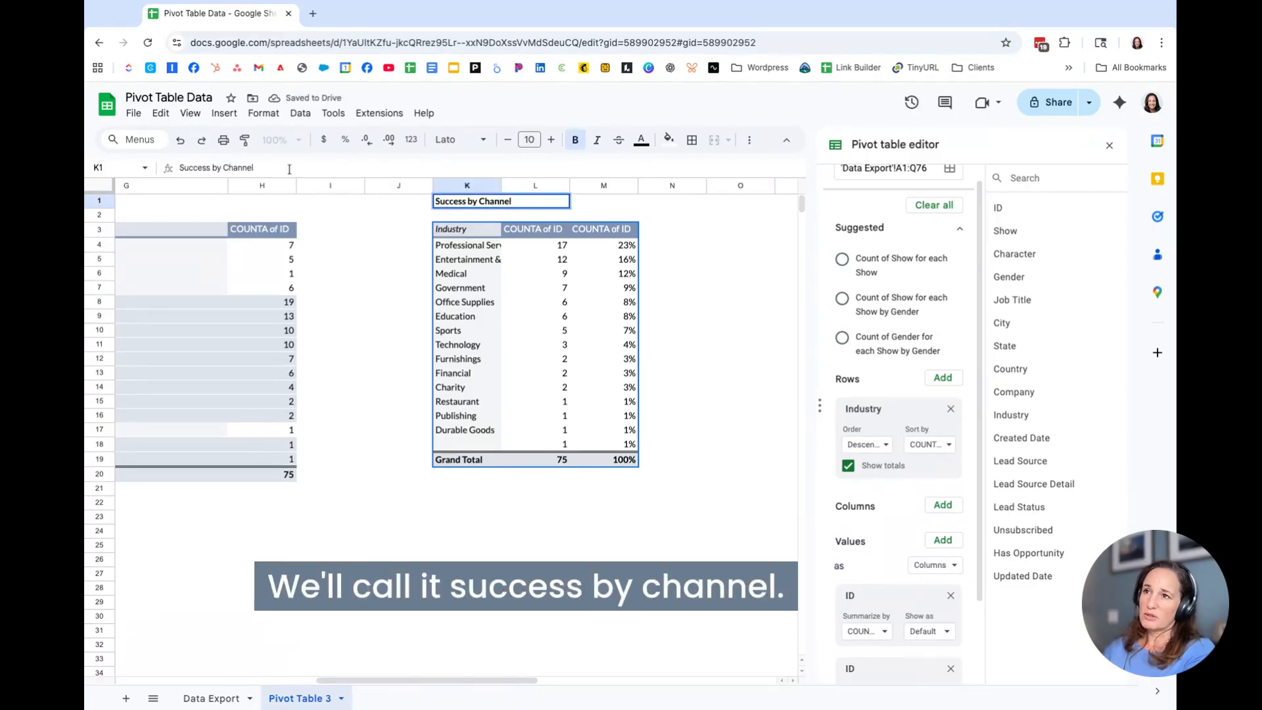
type("(Lead sour")
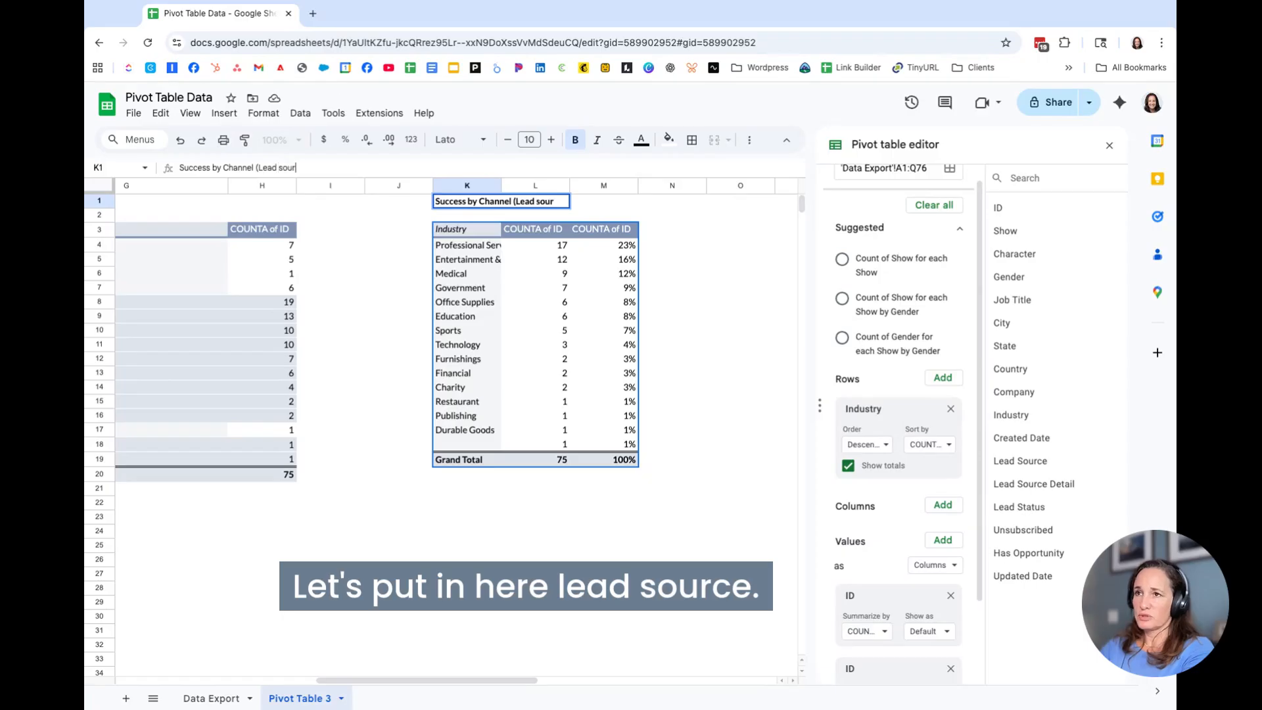
key("BackSpace")
key("BackSpace")
key("BackSpace")
type("ce")
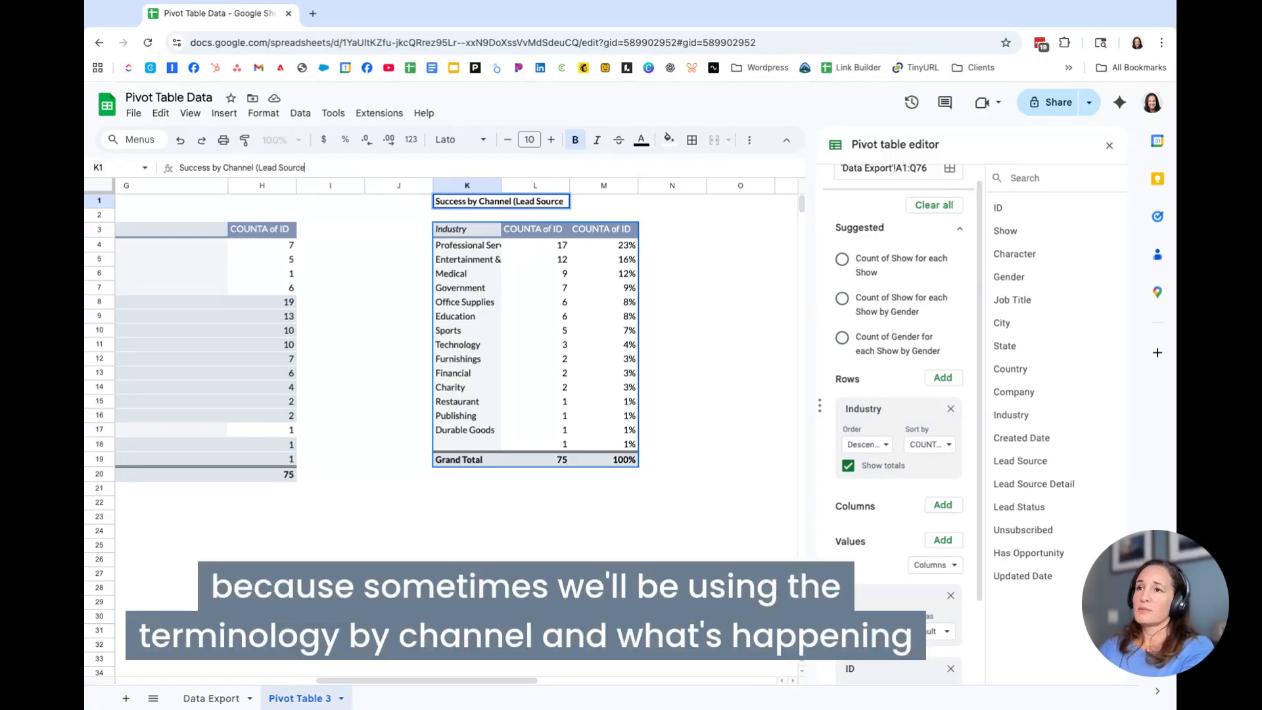
key("Return")
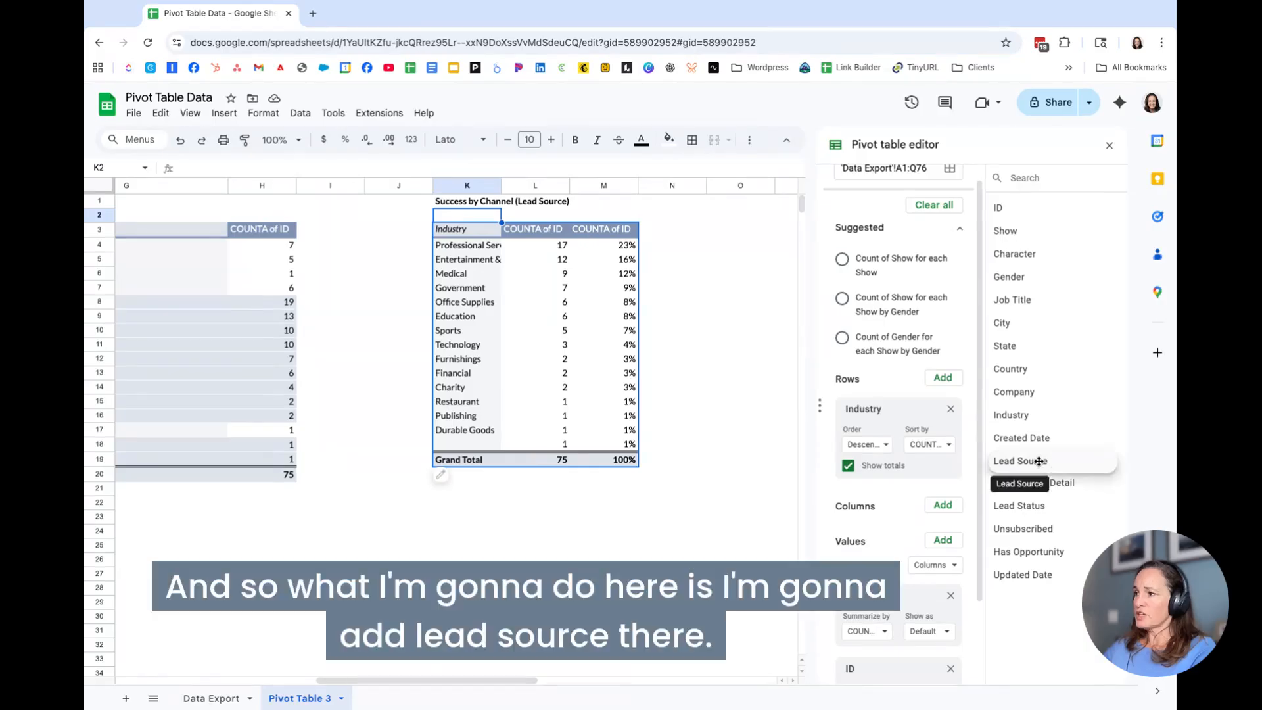
Replace Industry with Lead Source as the row field of the Success by Channel pivot table.
left_click_drag(1038, 458, 850, 460)
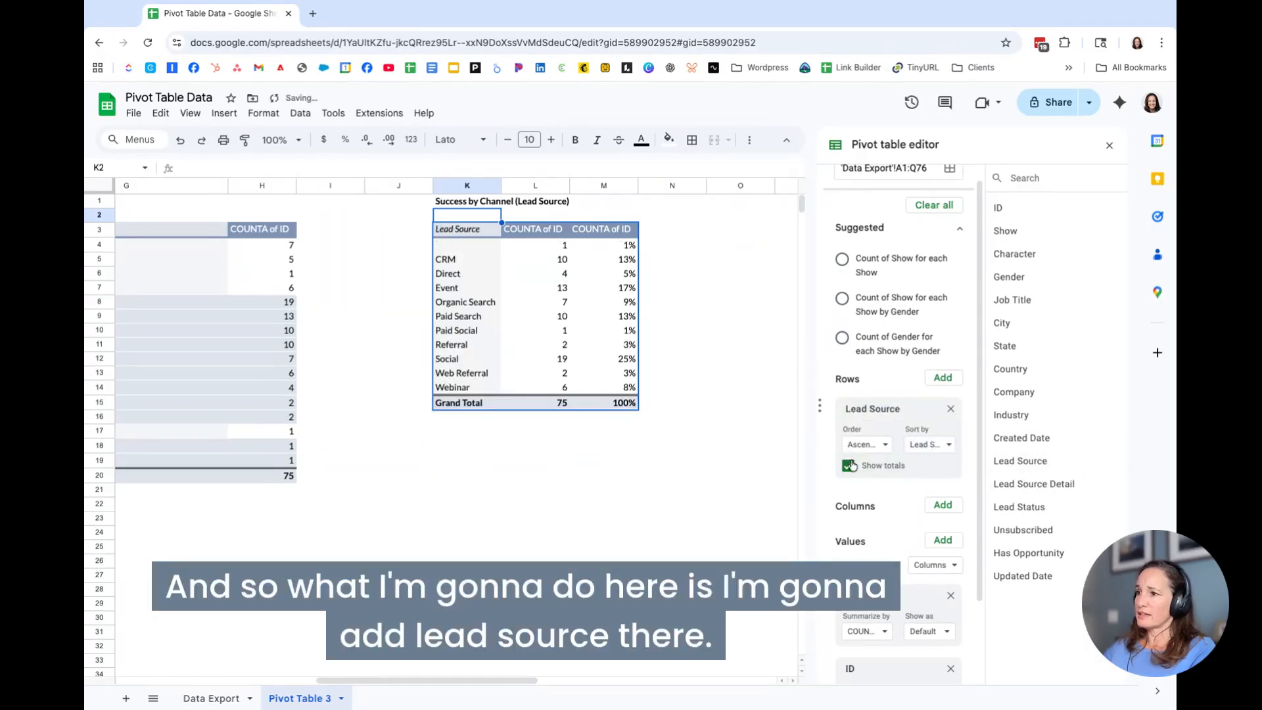
scroll(946, 599, "down", 2)
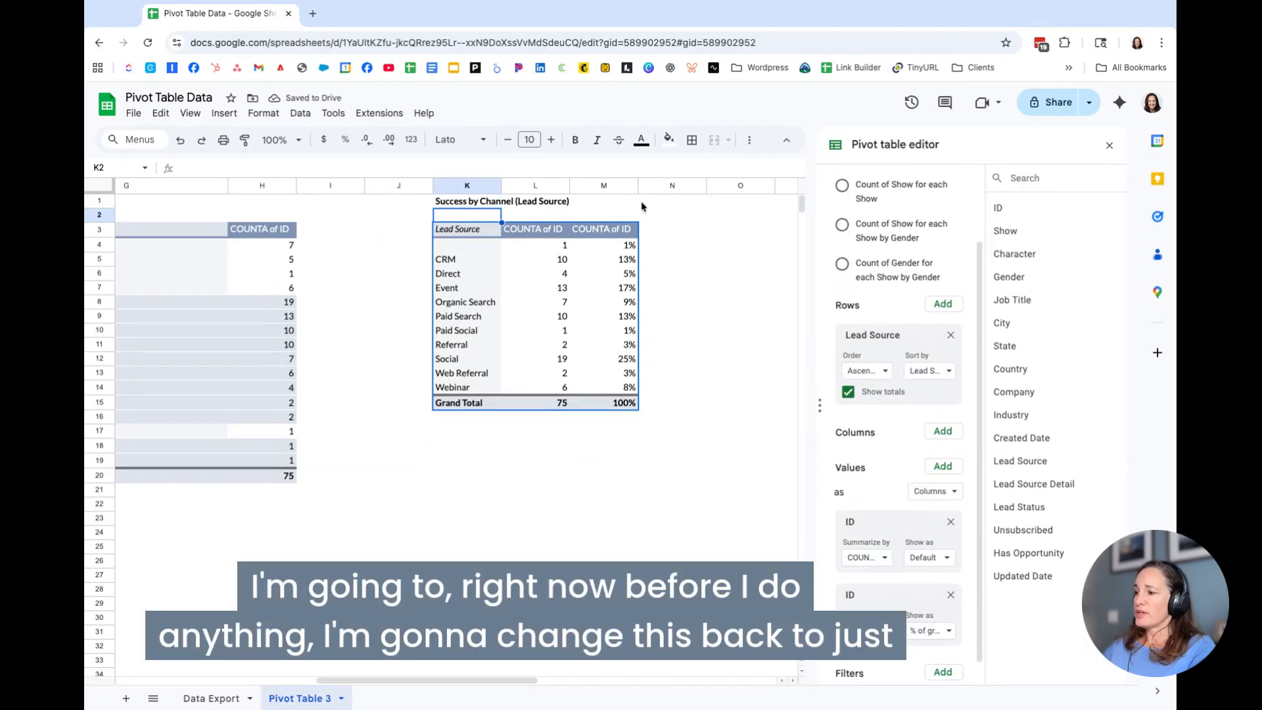
Reset the number format of column M and remove the second ID value, the % of grand total, from the pivot table.
left_click(604, 185)
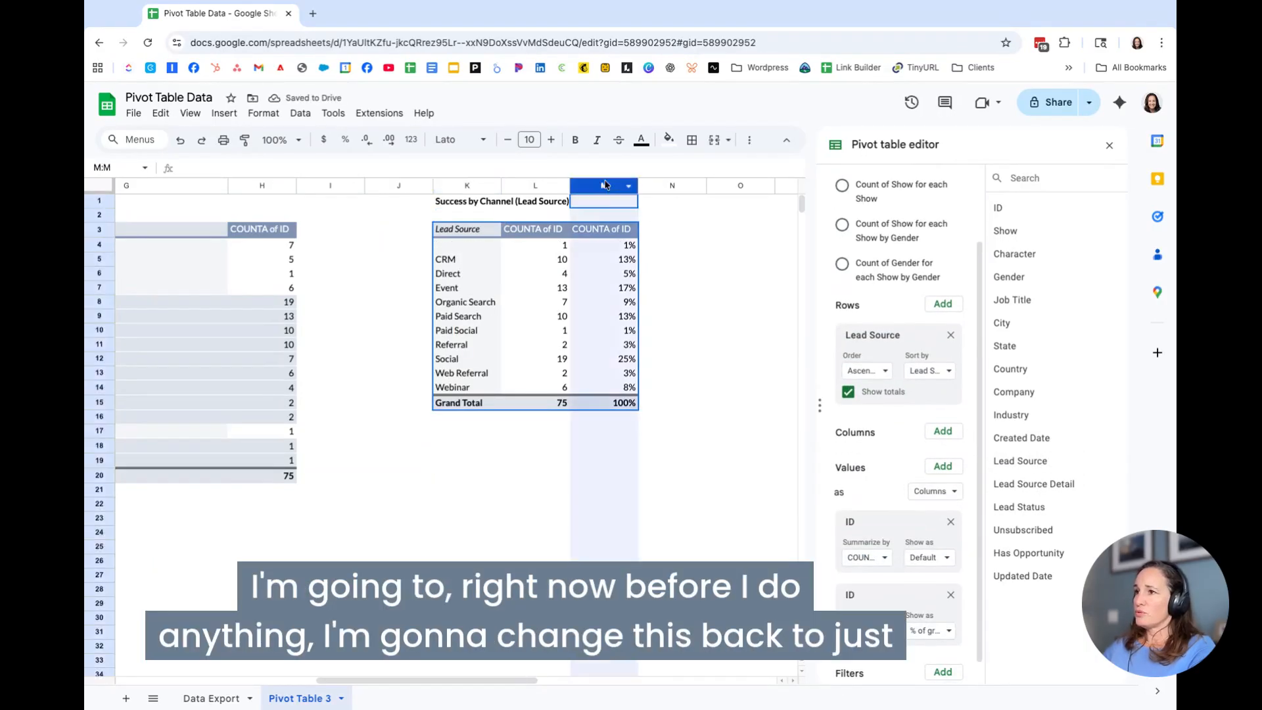
left_click(411, 140)
left_click(498, 165)
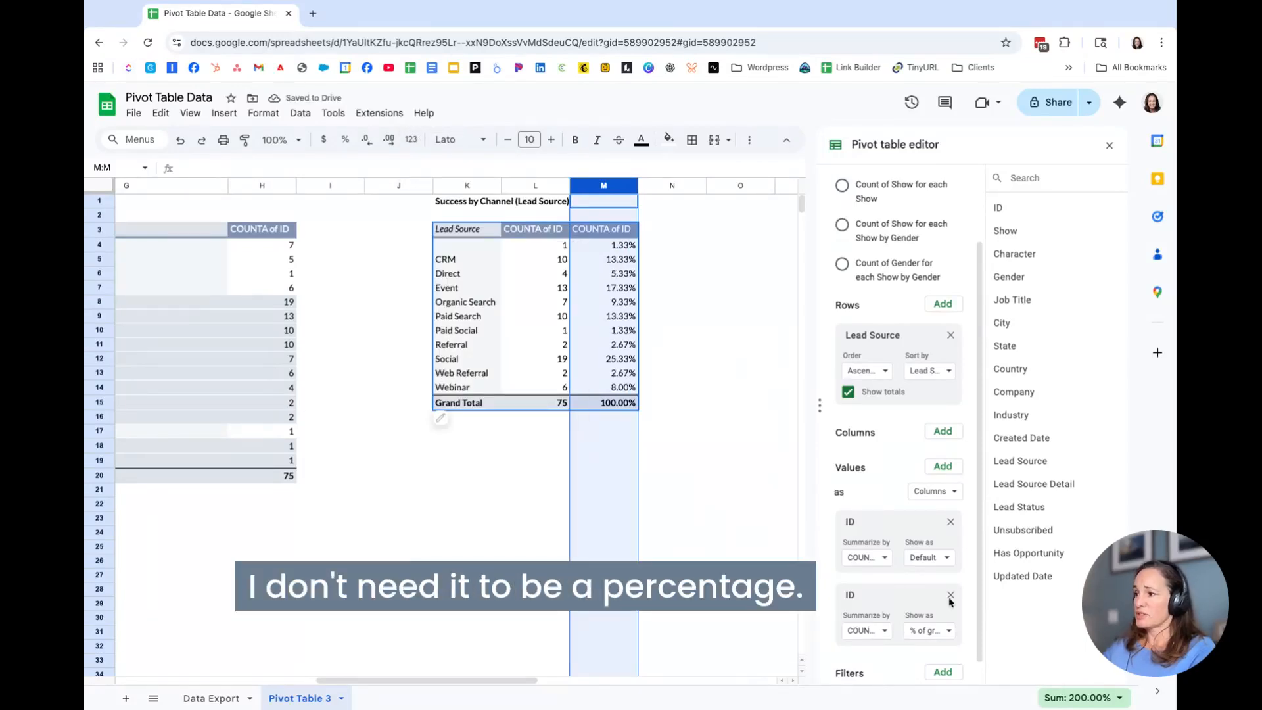
left_click(950, 595)
left_click(686, 408)
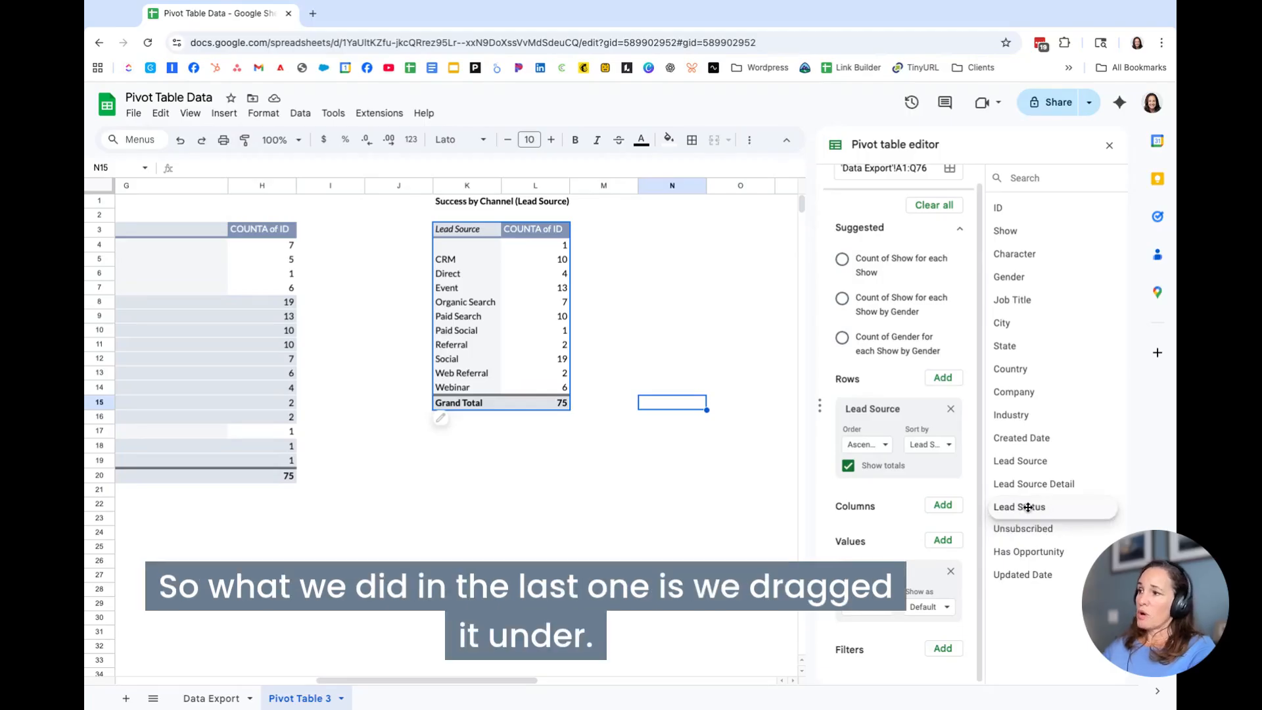
Add Lead Status as a second row field under Lead Source in the Success by Channel pivot table.
left_click_drag(1028, 507, 877, 490)
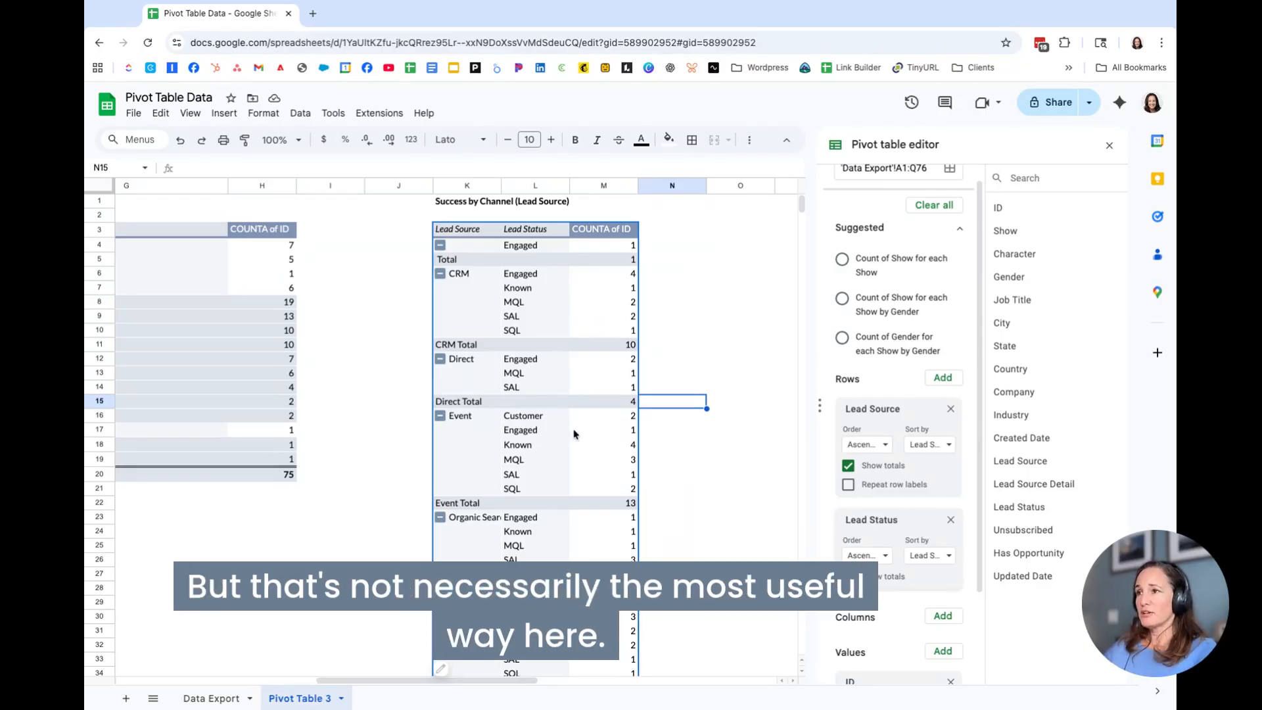
scroll(574, 434, "right", 2)
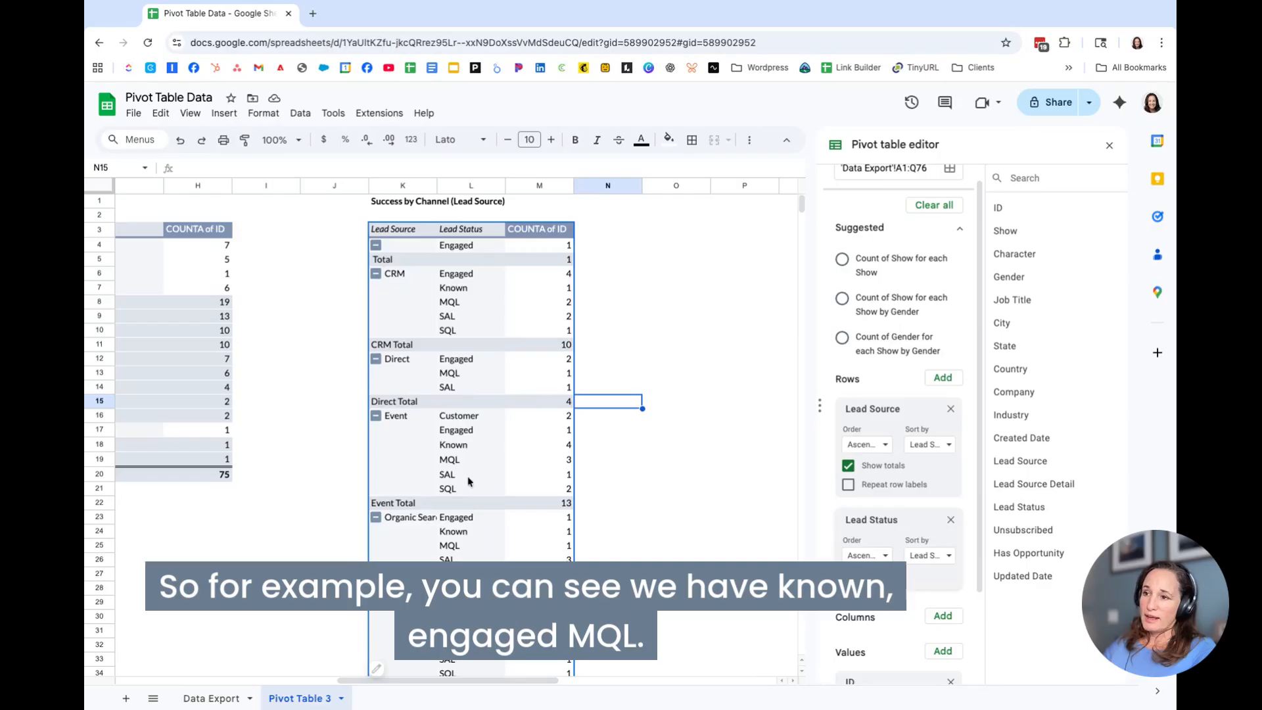
scroll(539, 572, "down", 2)
scroll(539, 571, "left", 1)
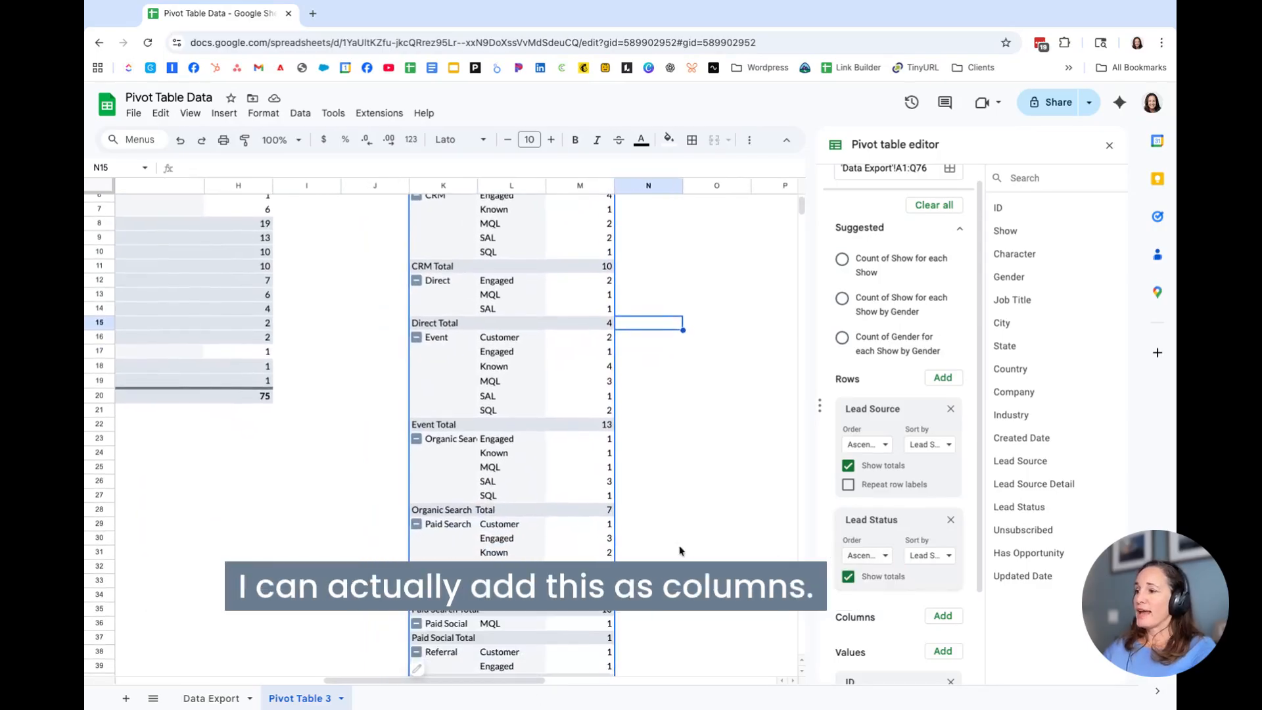
Move Lead Status from the rows to the columns of the pivot table to form a matrix.
scroll(543, 515, "up", 2)
scroll(884, 629, "down", 2)
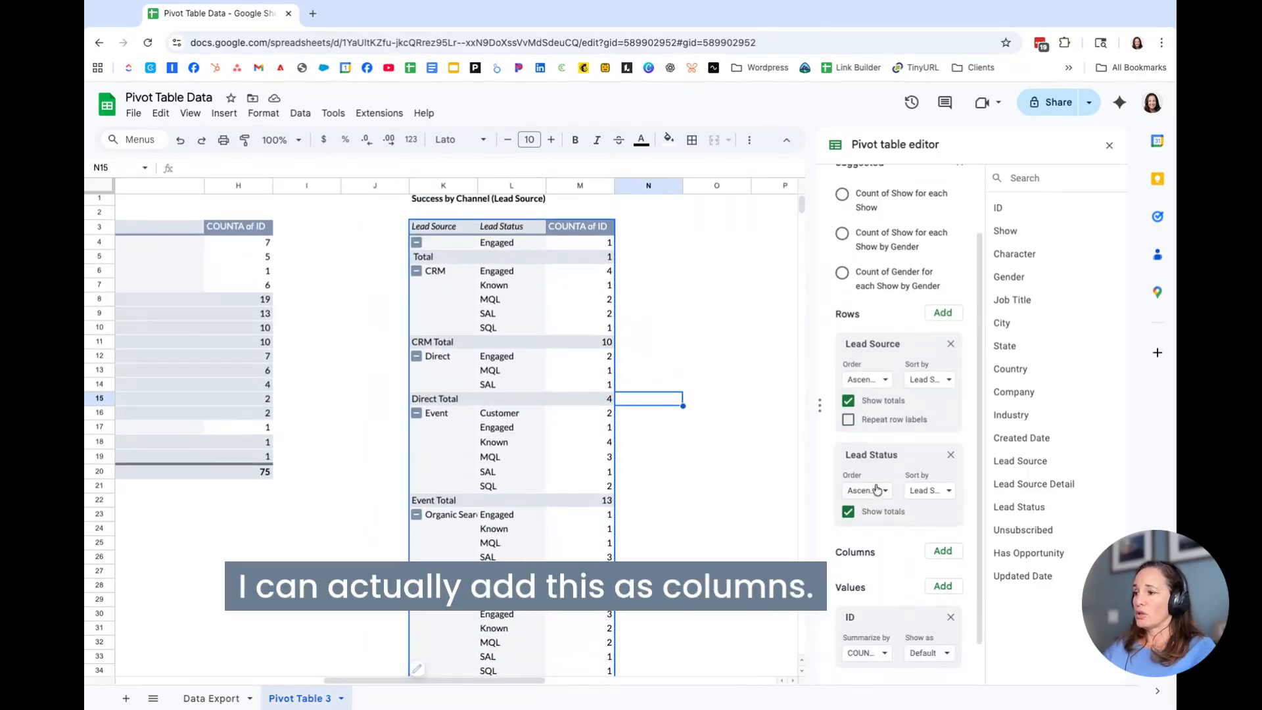
left_click_drag(883, 459, 887, 521)
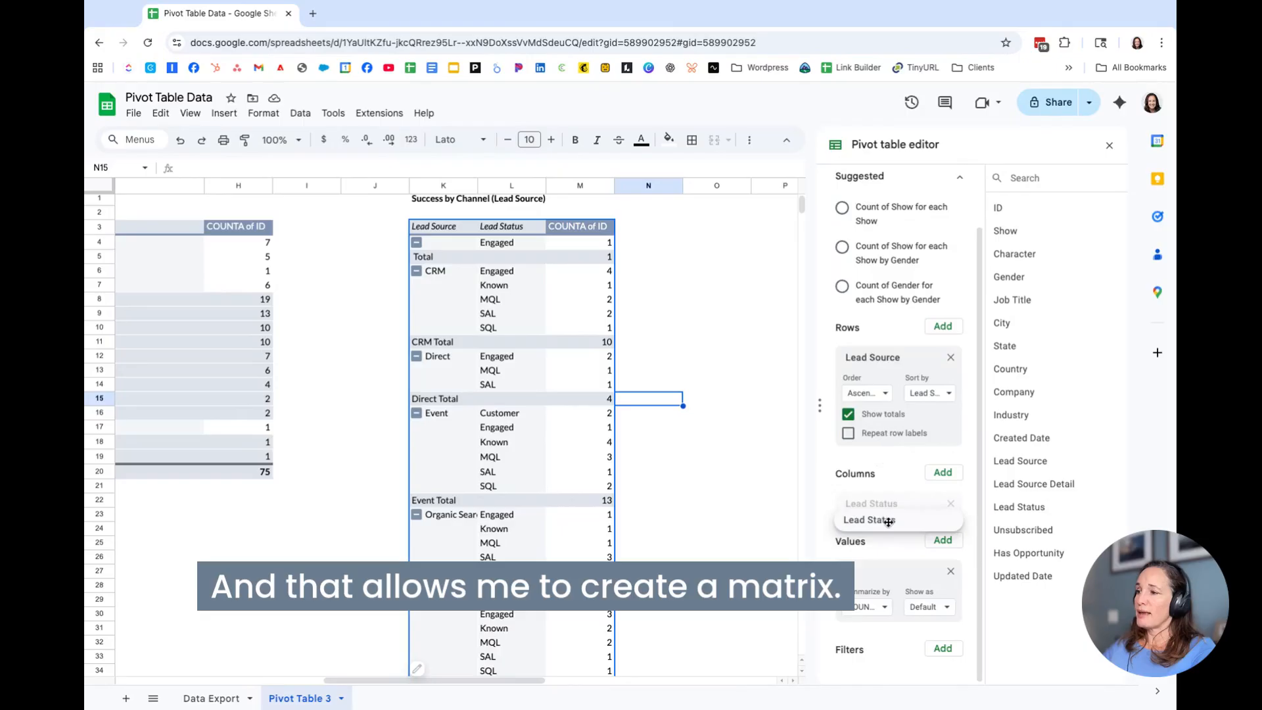
scroll(753, 459, "right", 4)
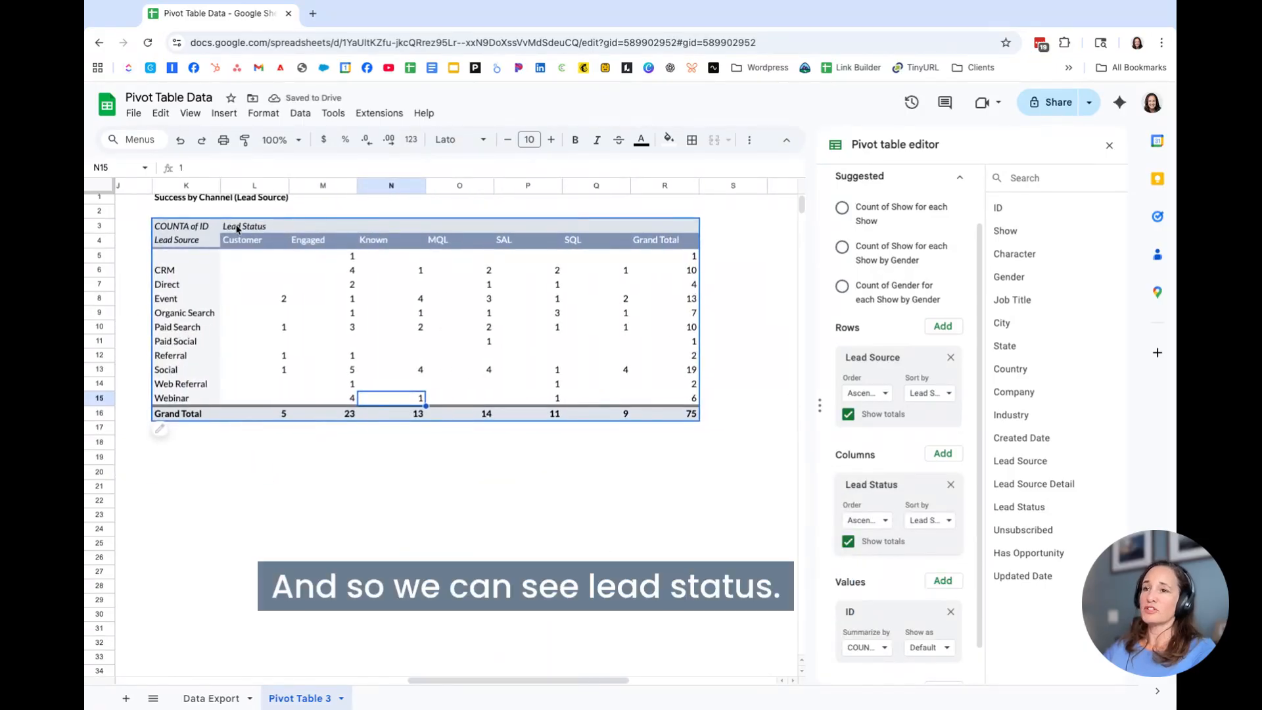
Examine the matrix's Lead Status headings and the Lead Source labels from CRM to Webinar.
left_click(237, 228)
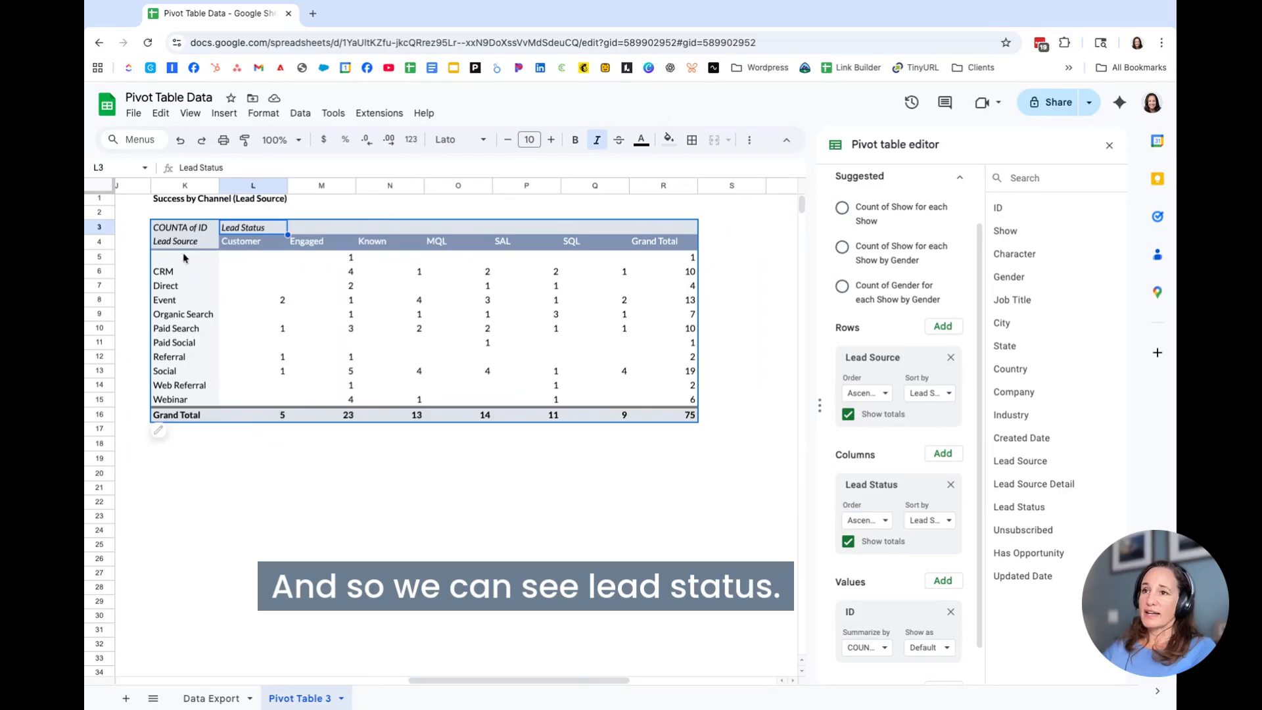
left_click_drag(196, 272, 190, 328)
key("shift+Down")
key("shift+Down")
key("shift+Down")
key("shift+Down")
key("shift+Down")
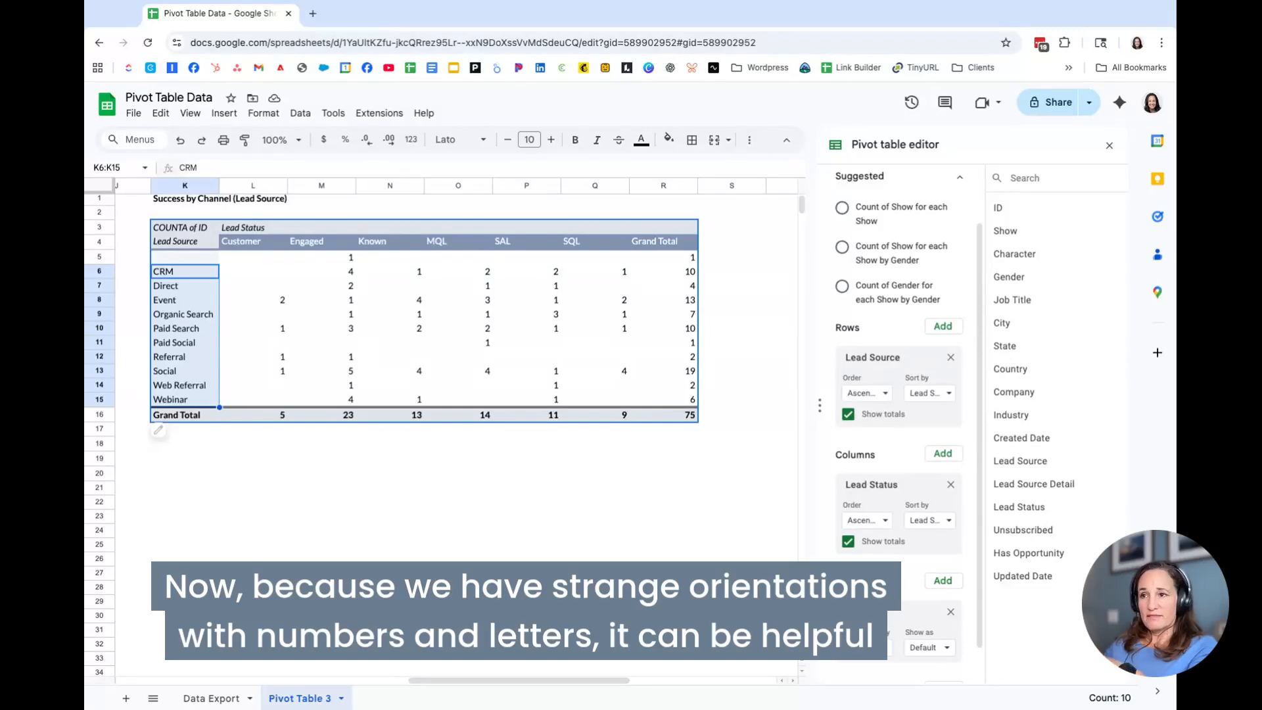
left_click(263, 249)
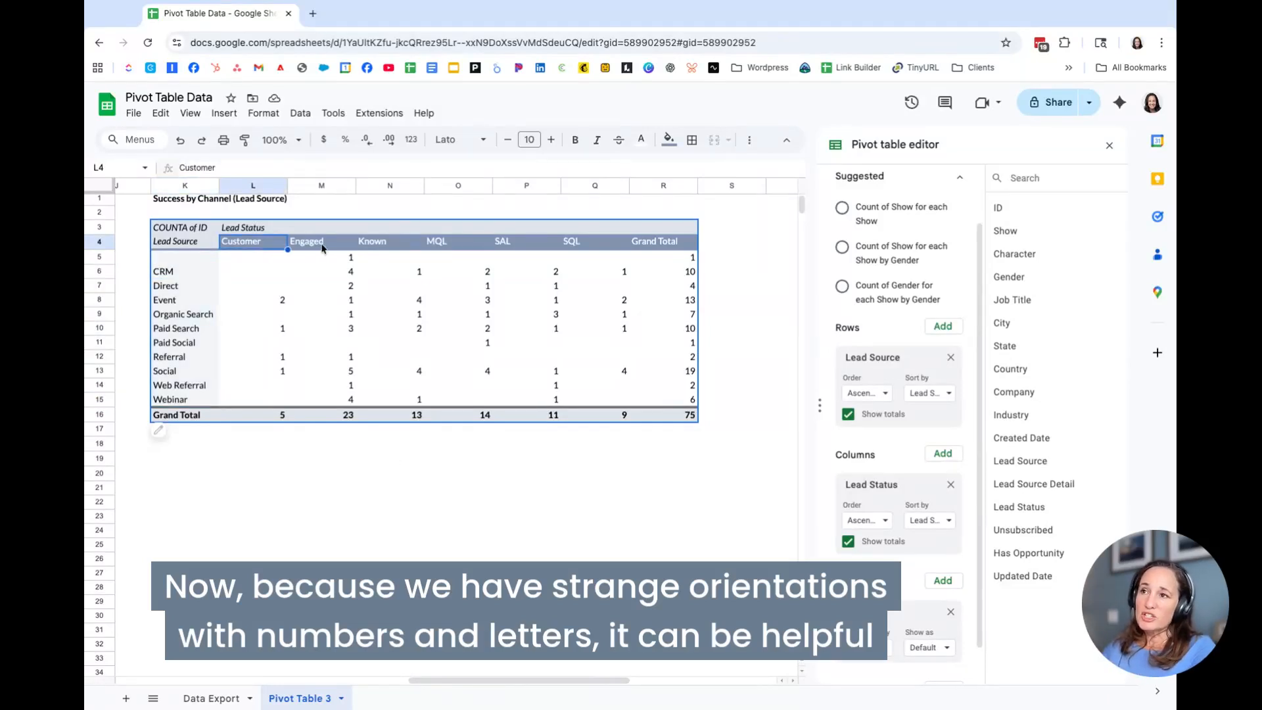
Center the contents of L4:R16, from the Customer heading to the overall grand total.
left_click(259, 186)
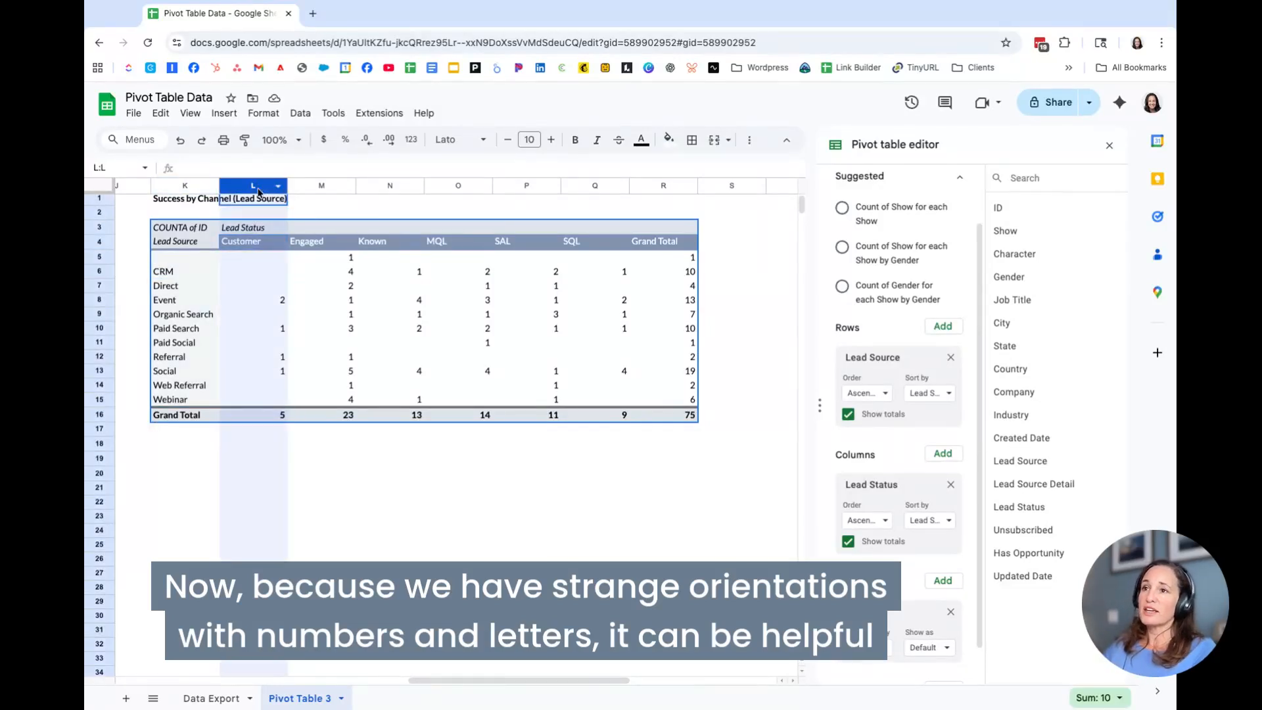
left_click(664, 188, "shift")
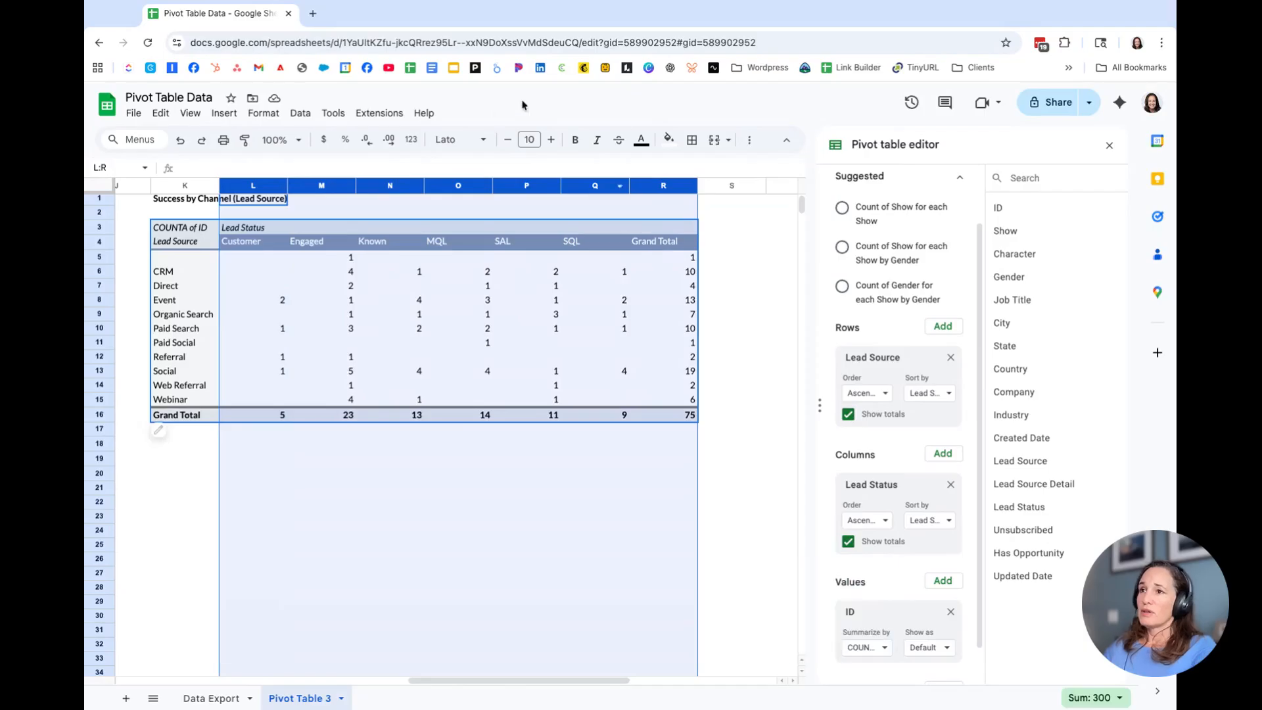
left_click(660, 416)
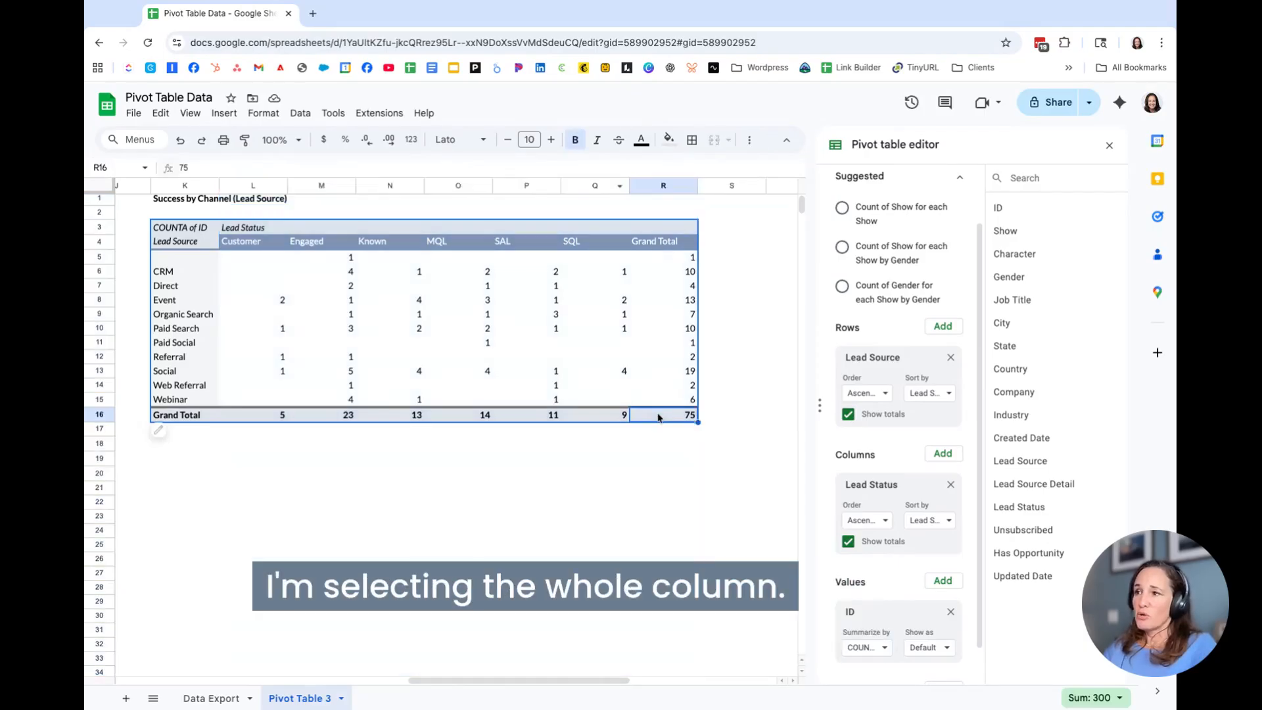
left_click(237, 240, "shift")
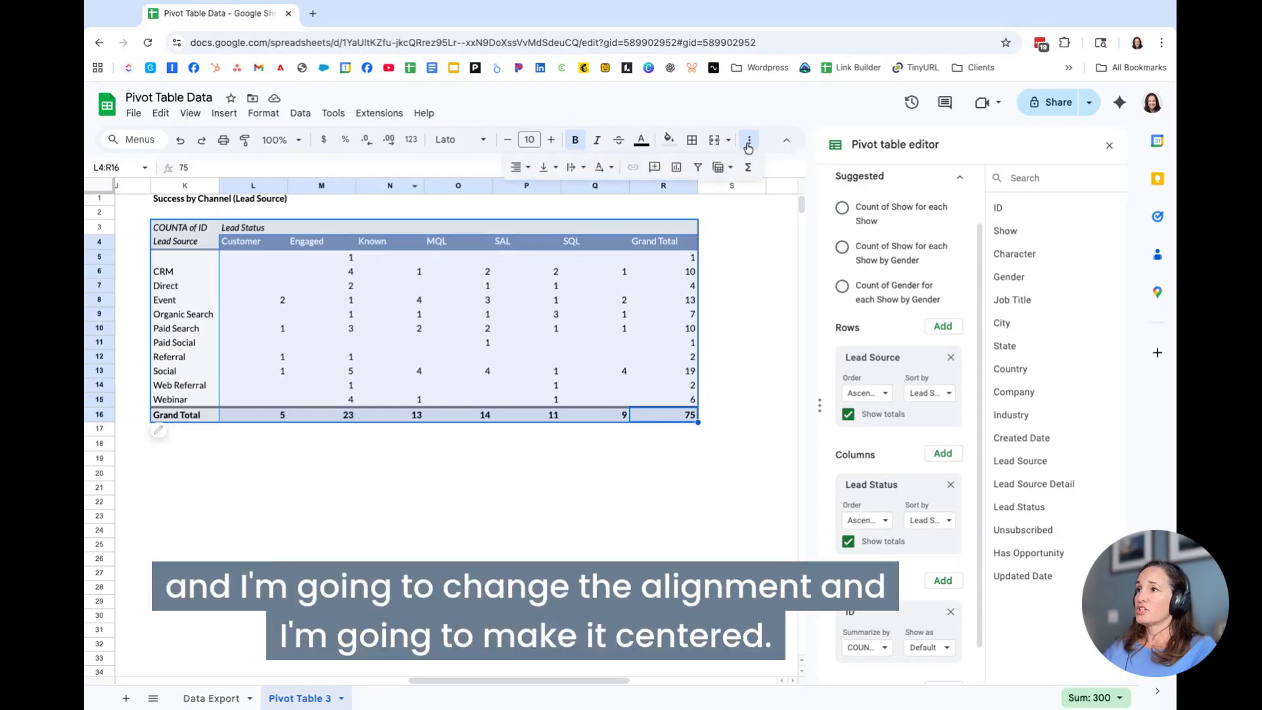
left_click(518, 167)
left_click(543, 193)
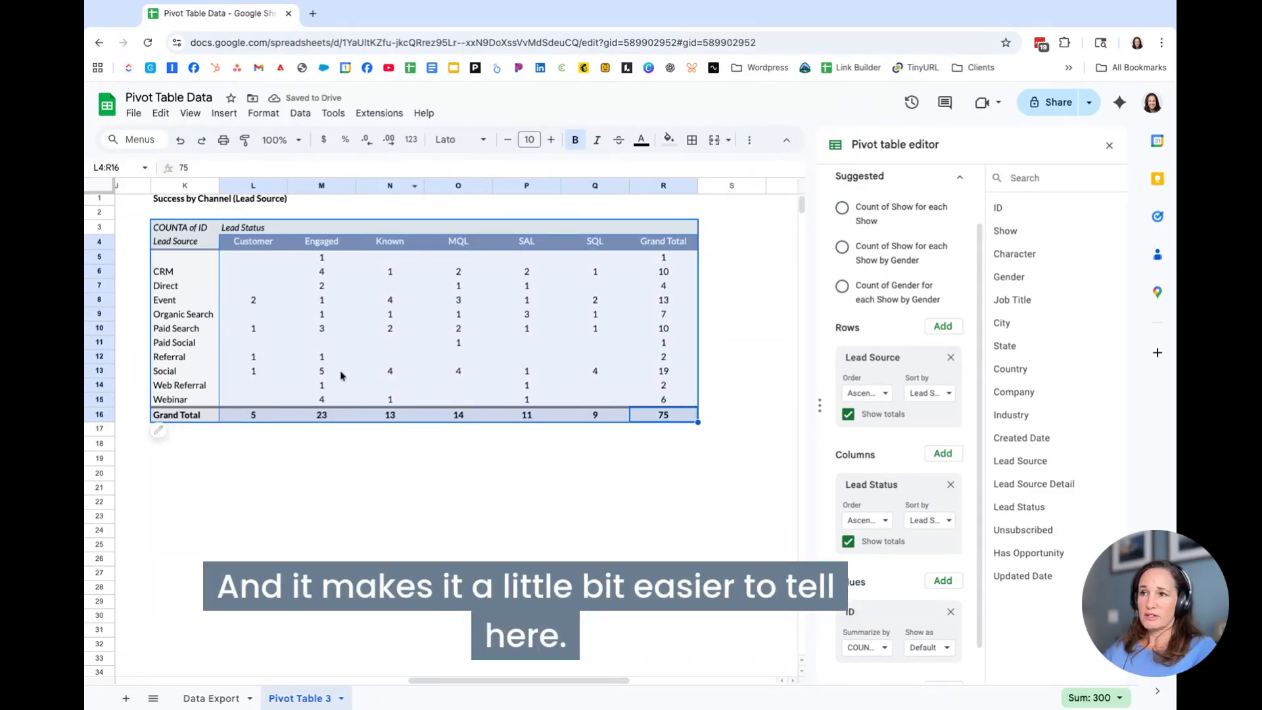
left_click(362, 463)
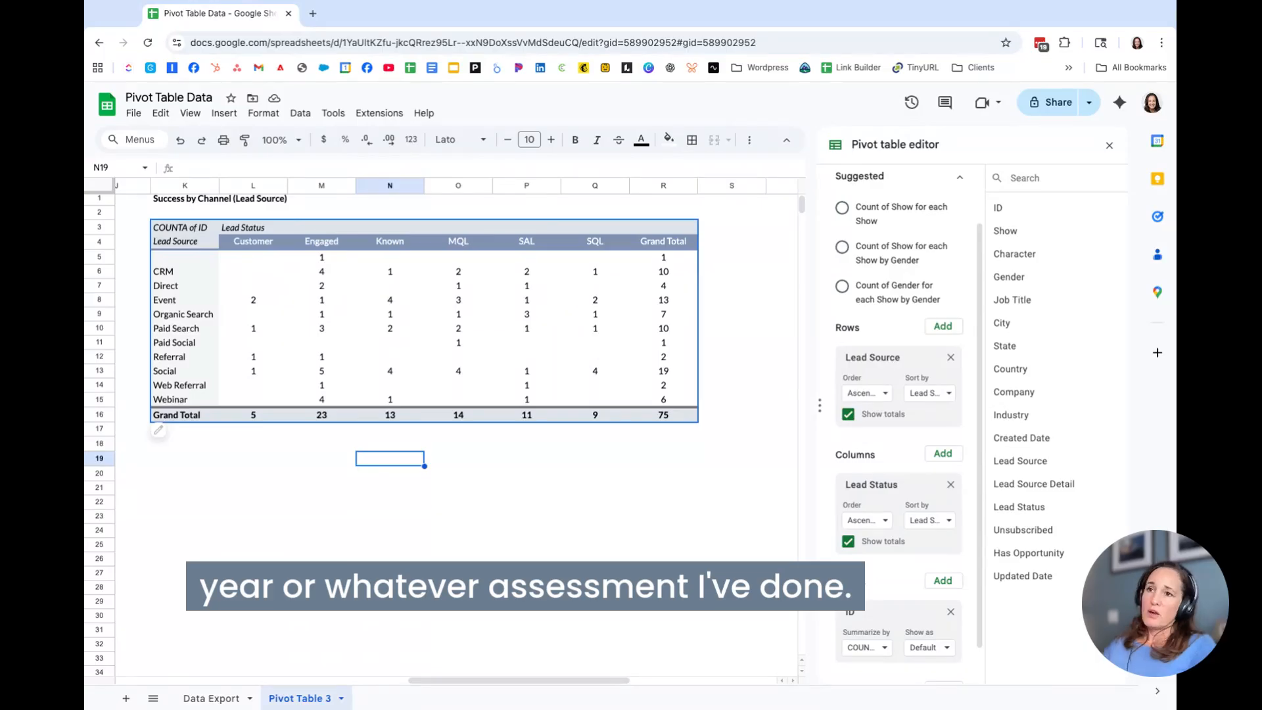
Fill the MQL, SAL and SQL header cells O4:Q4 with a darker green.
left_click(452, 249)
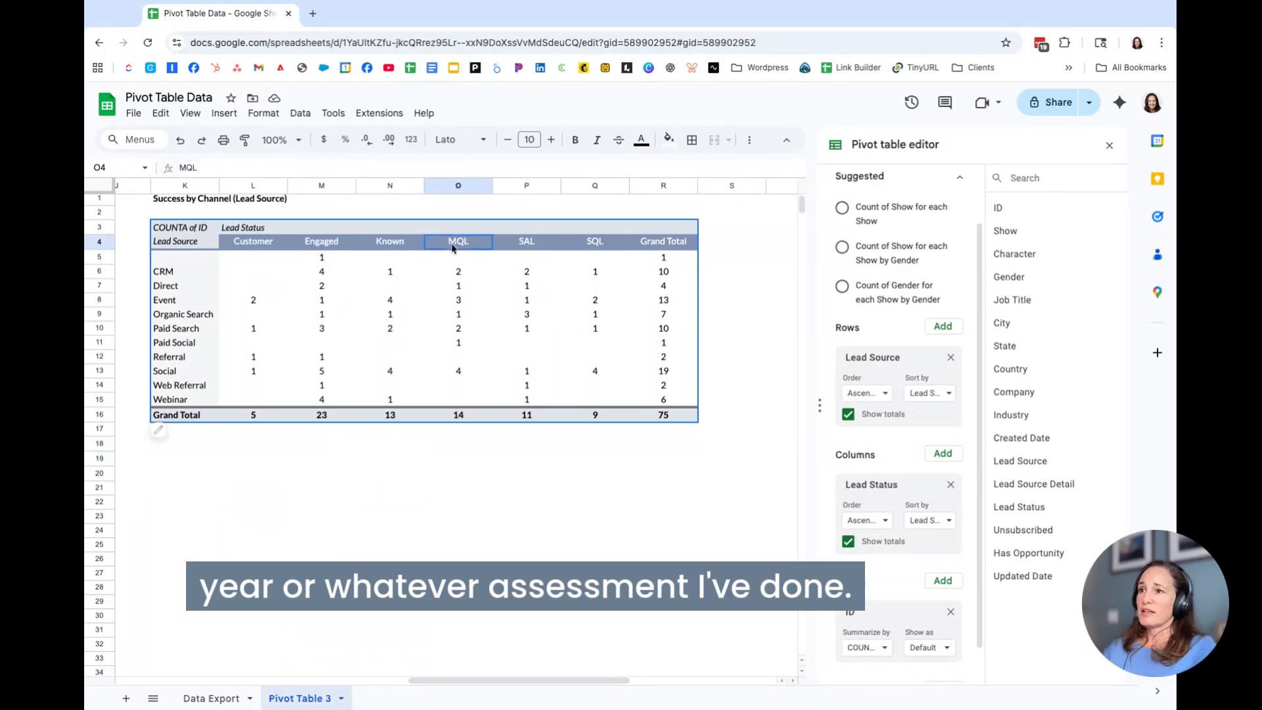
key("shift+Right")
key("shift+Right")
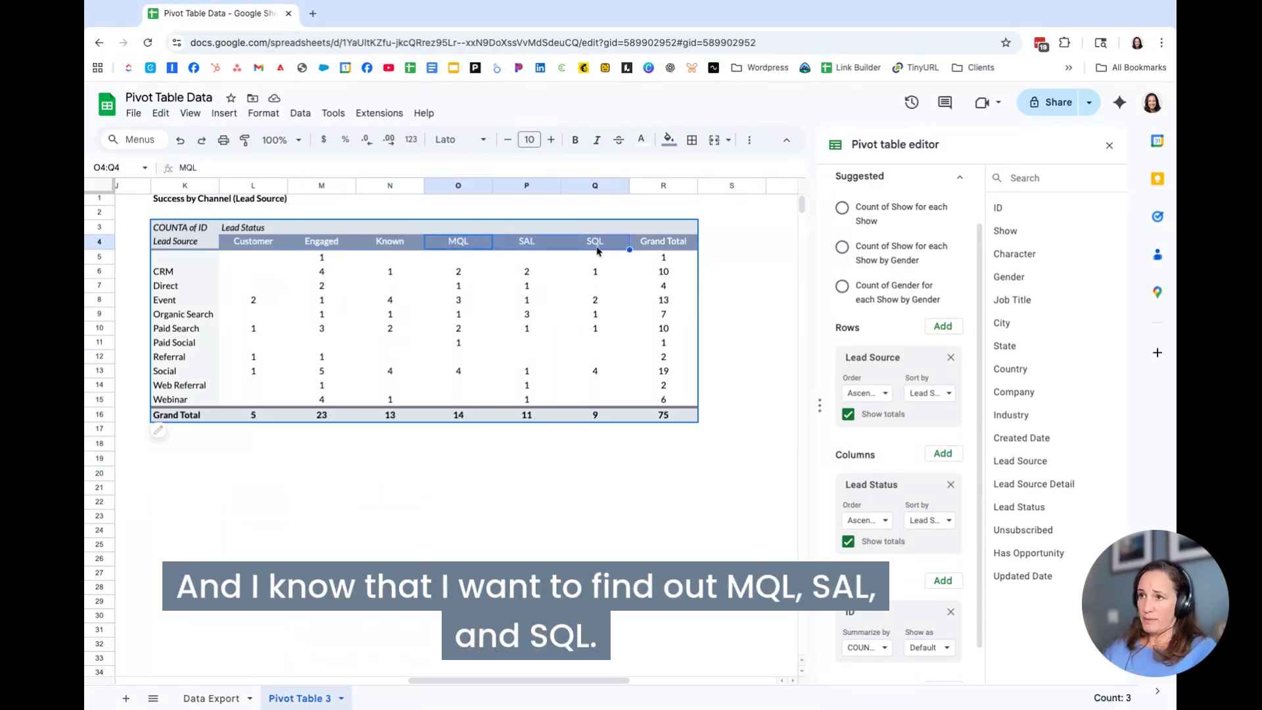
left_click(667, 140)
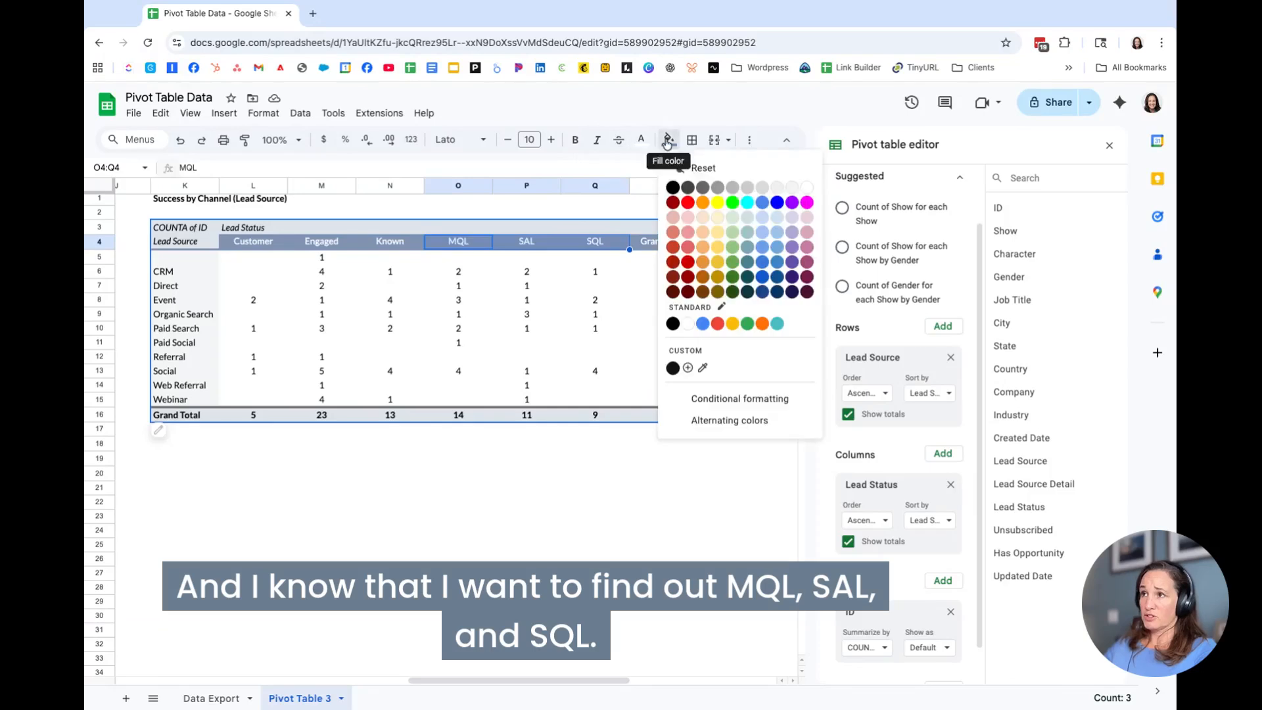
left_click(730, 263)
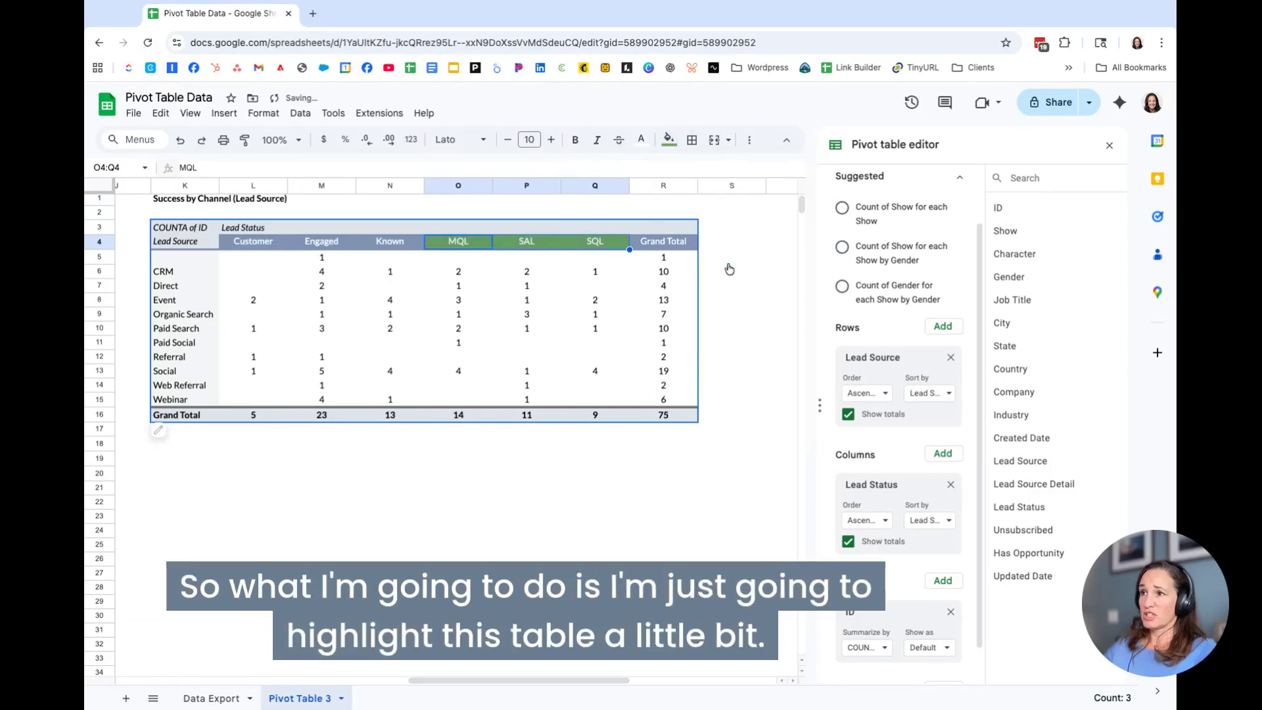
Fill the data cells O5:Q15 under MQL, SAL and SQL with light green.
left_click(460, 261)
left_click_drag(460, 263, 595, 399)
left_click(667, 143)
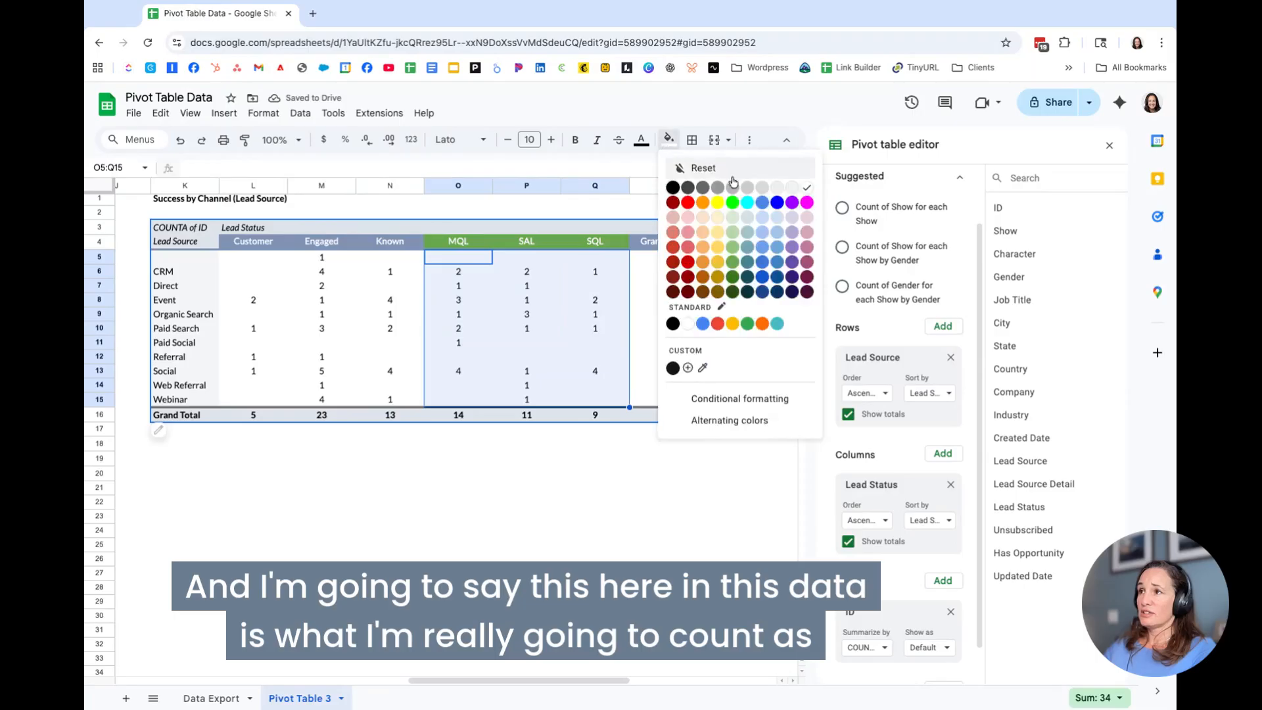
left_click(737, 224)
left_click(615, 318)
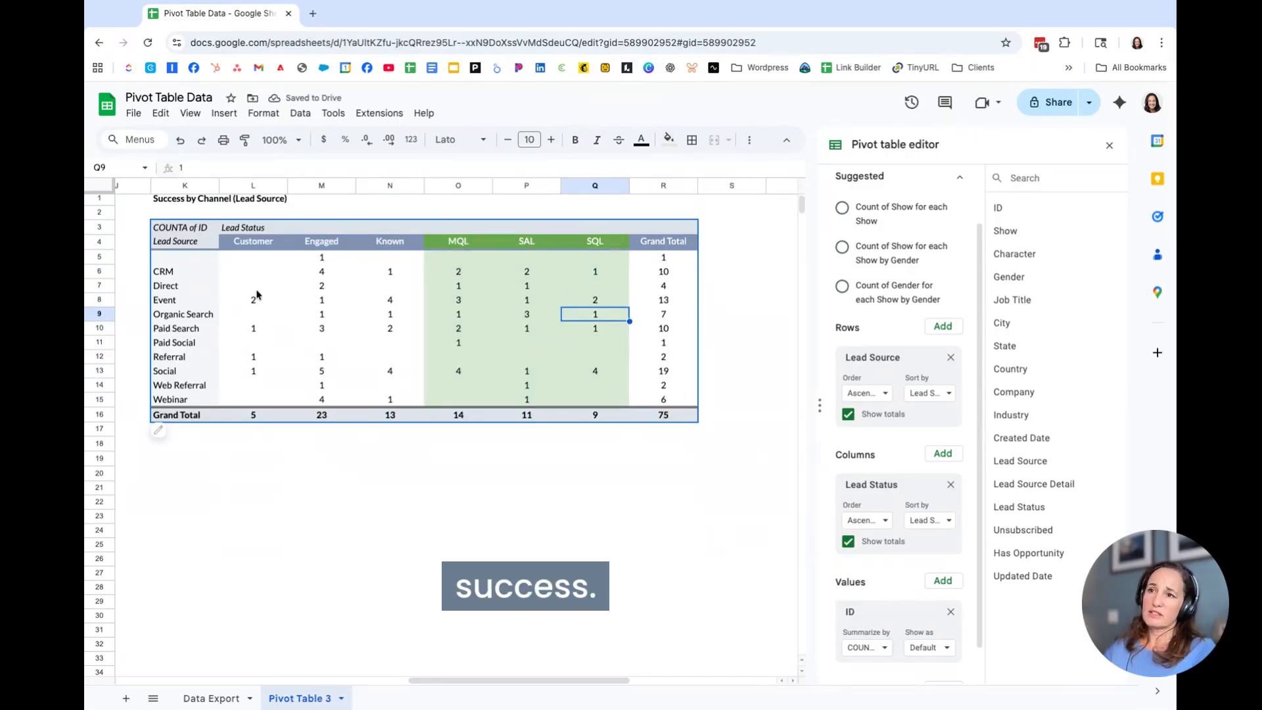
left_click(728, 272)
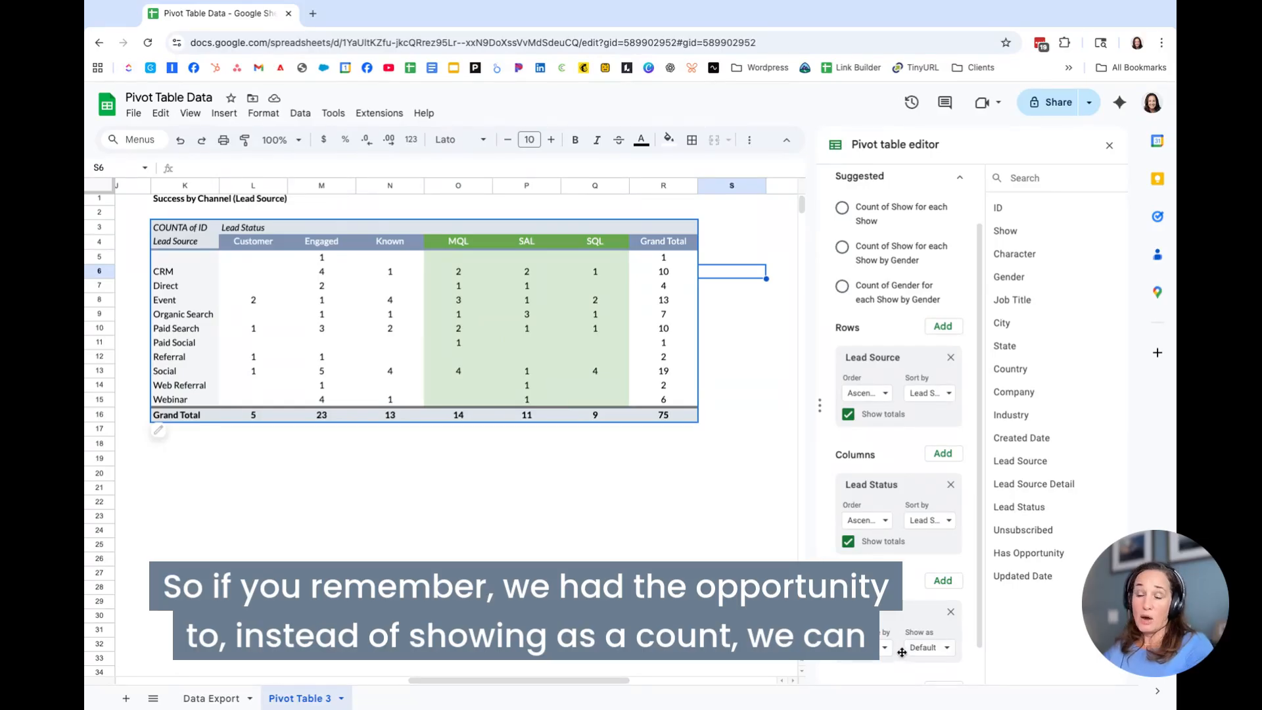
Show the ID value of the pivot table as % of row.
left_click(880, 649)
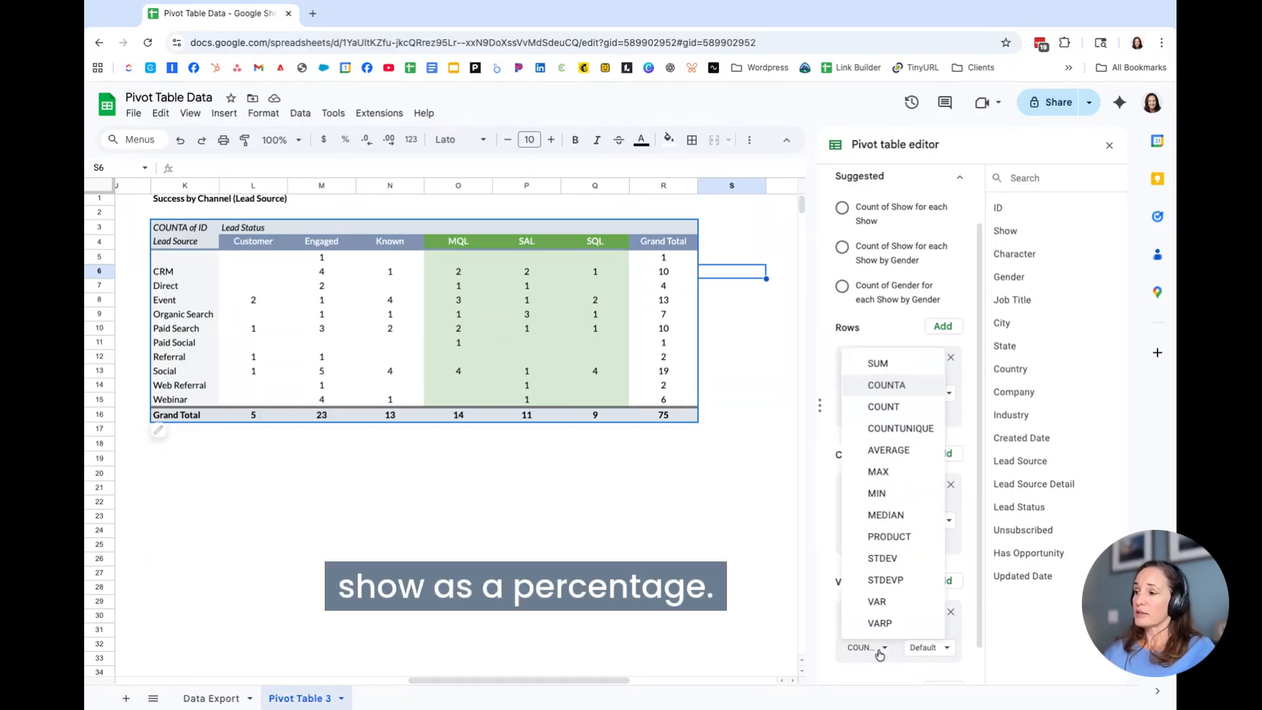
left_click(880, 649)
left_click(940, 648)
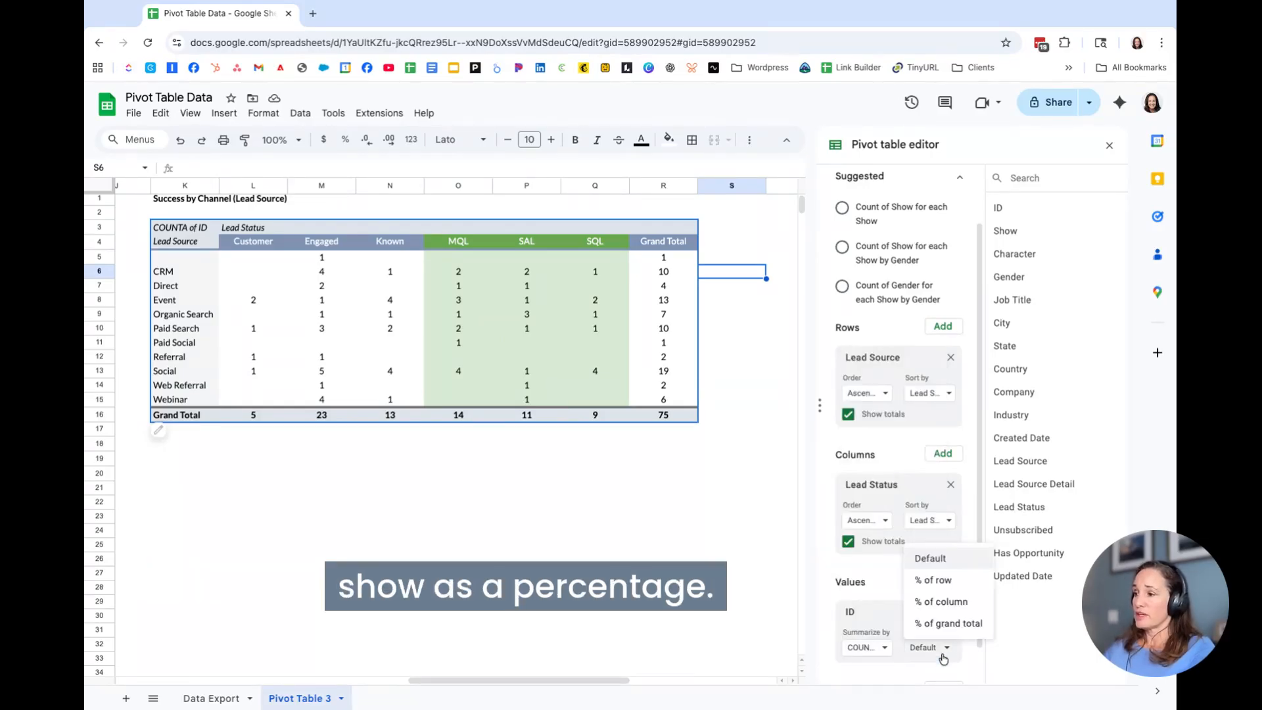
left_click(957, 586)
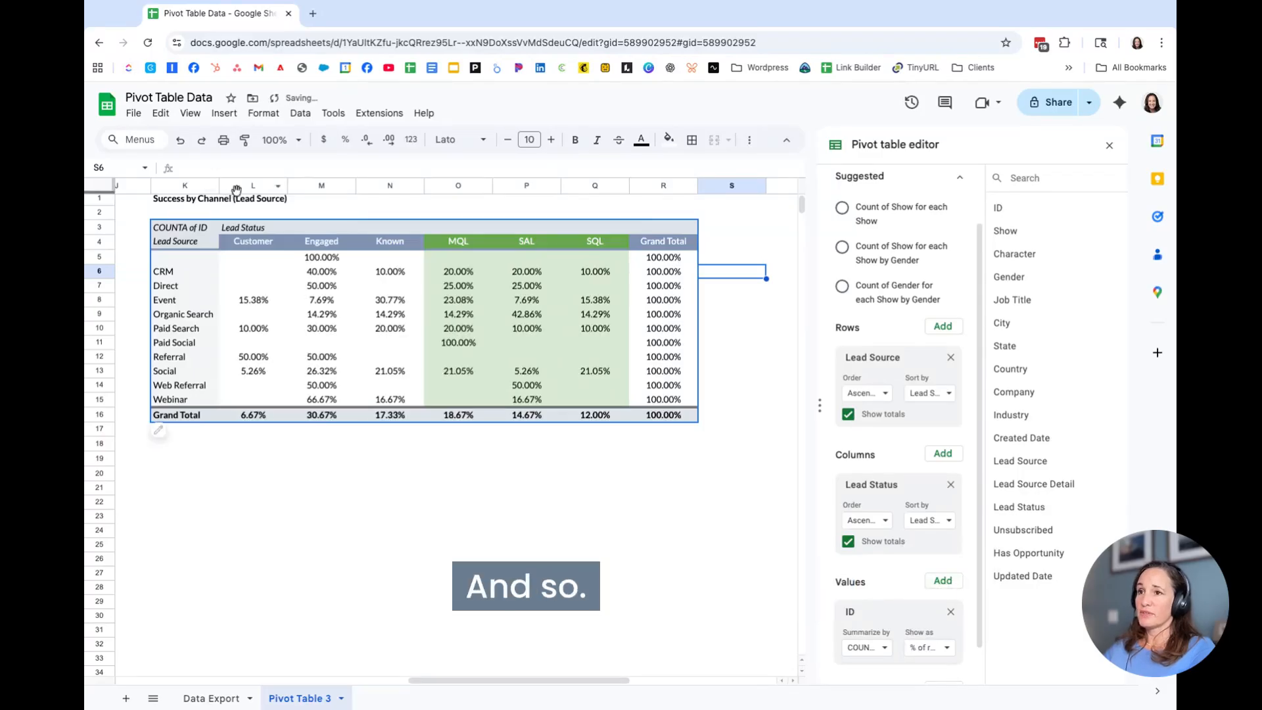
Format the percentages in L4:R16 without decimal places.
left_click(236, 242)
key("ctrl+shift+End")
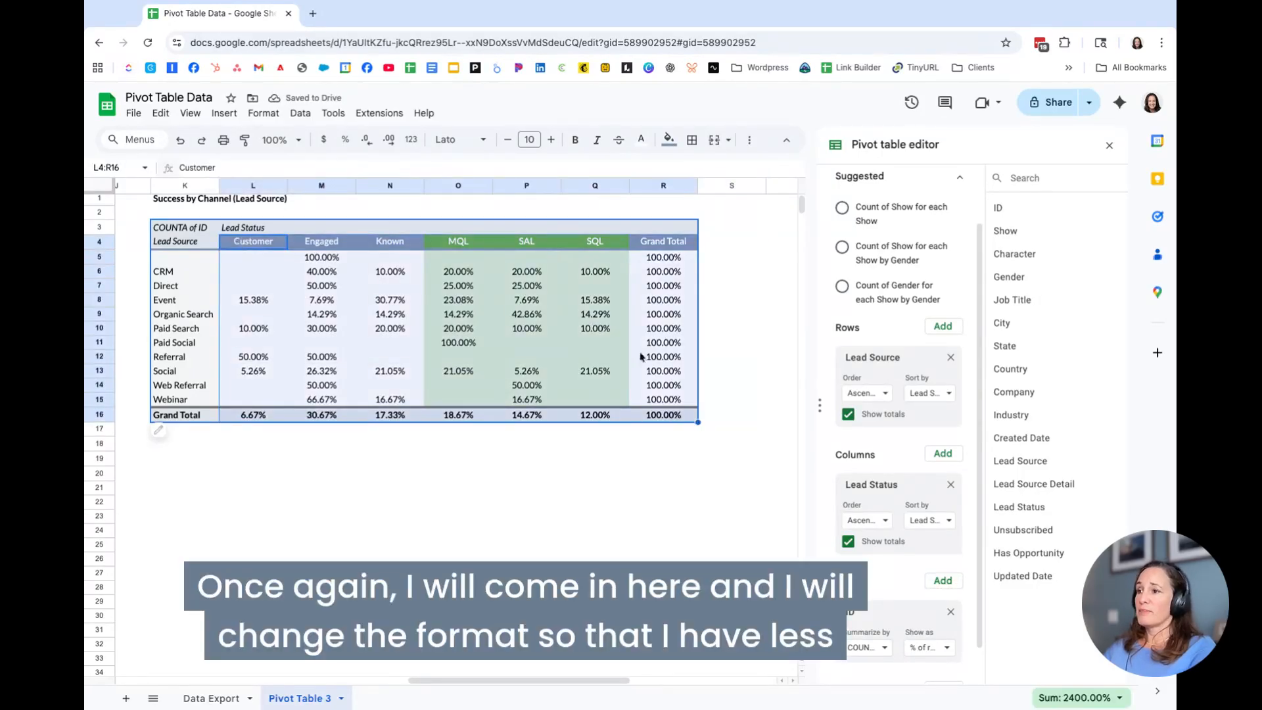
left_click(366, 140)
left_click(366, 140)
left_click(729, 304)
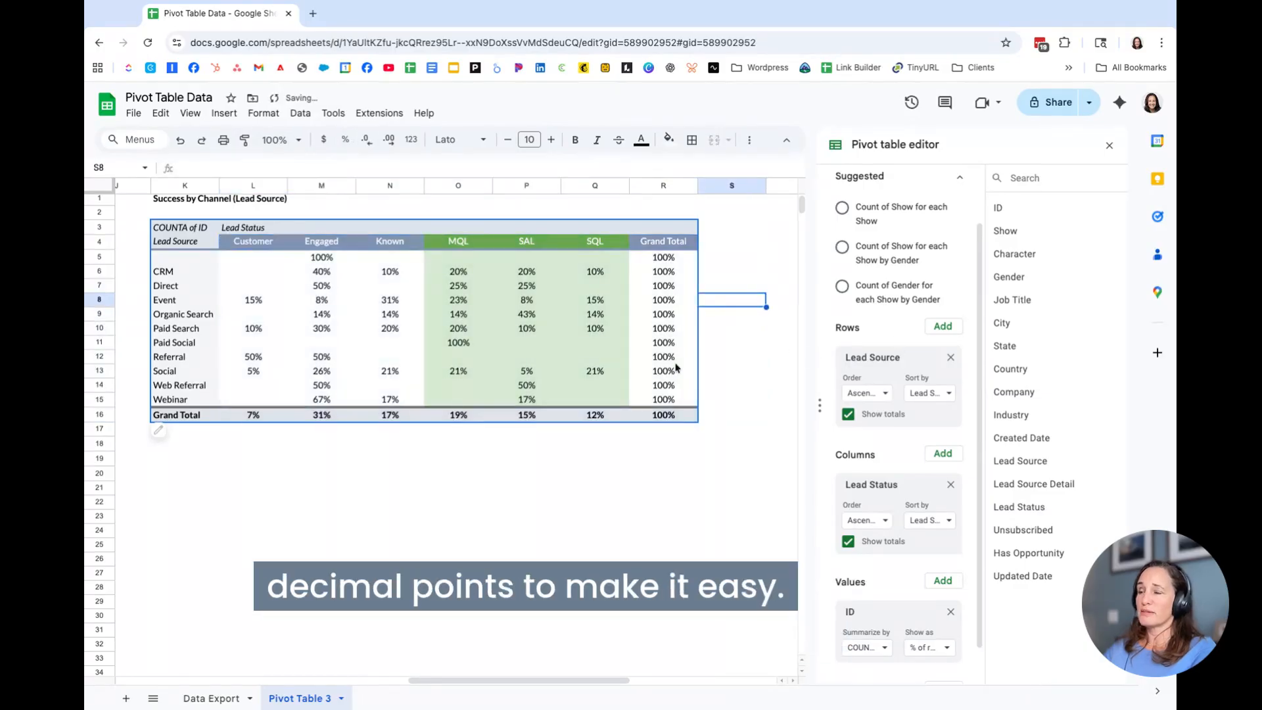
Examine the Organic Search row across all lead statuses, especially its MQL, SAL and SQL percentages.
left_click(193, 315)
key("shift+Right")
key("shift+Right")
key("shift+Right")
key("shift+Right")
key("shift+Right")
key("shift+Right")
key("shift+Right")
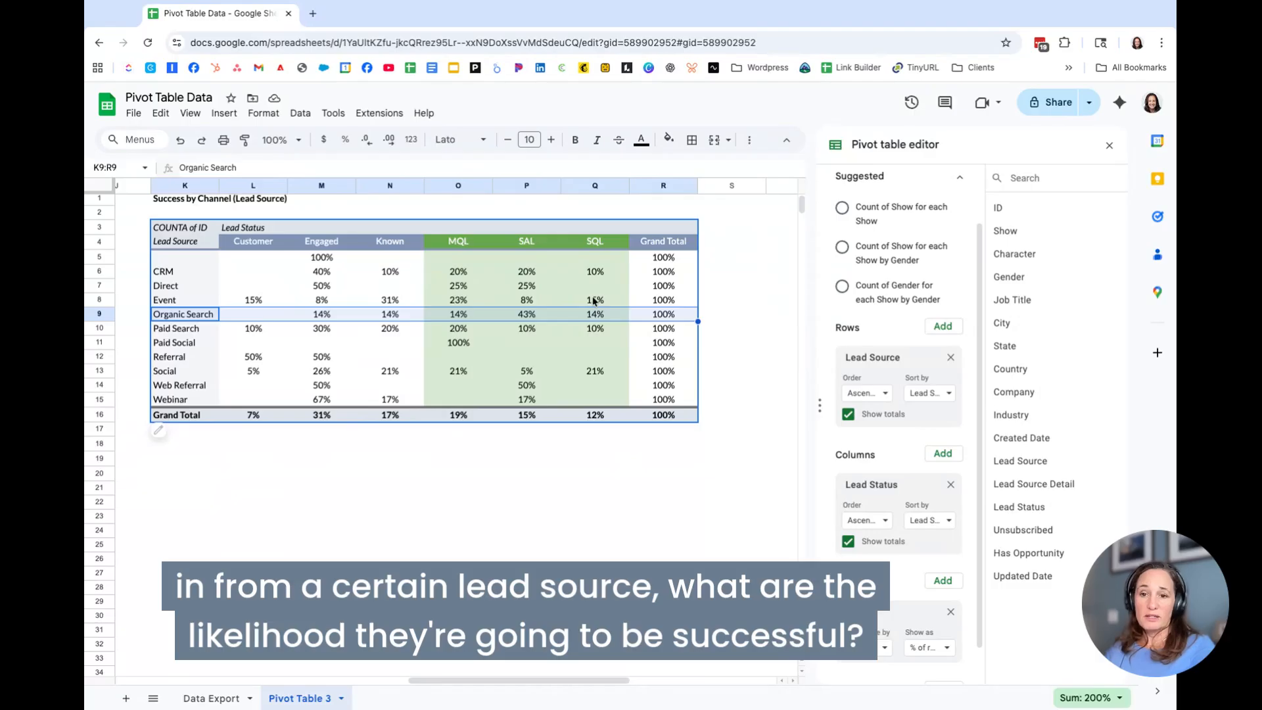
left_click(451, 361)
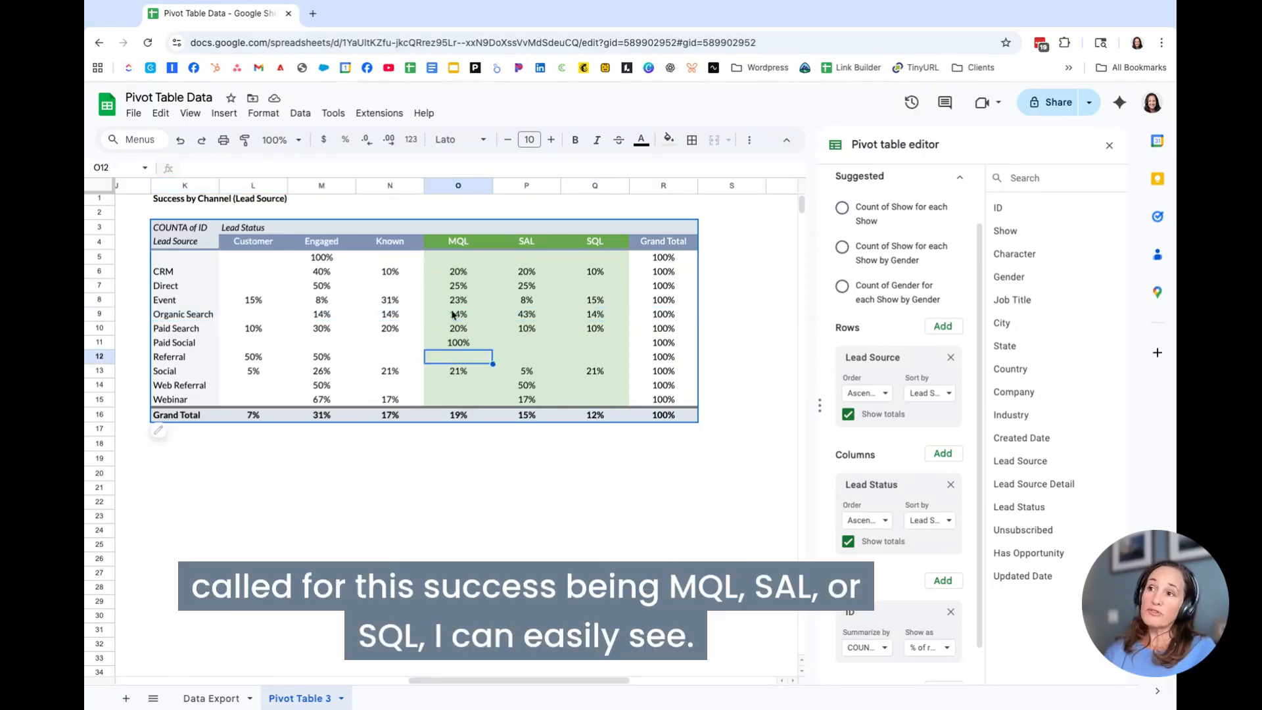
left_click(453, 316)
left_click(534, 317)
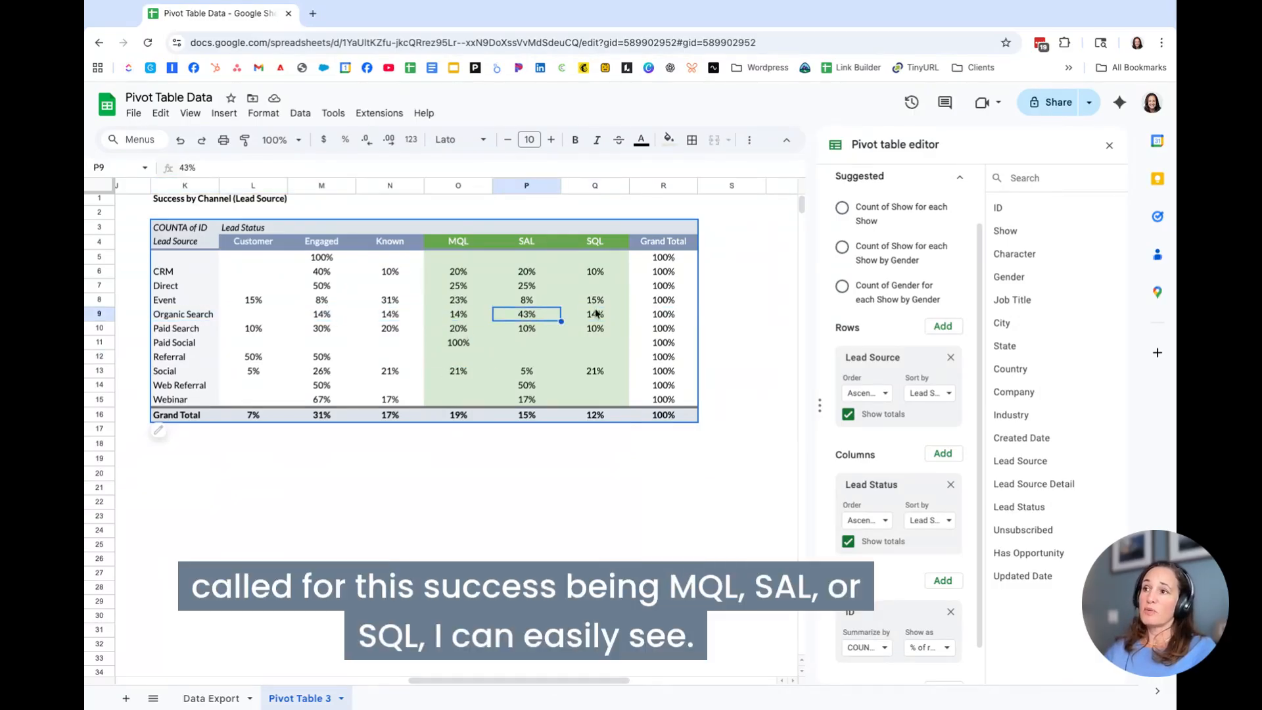
left_click(606, 319)
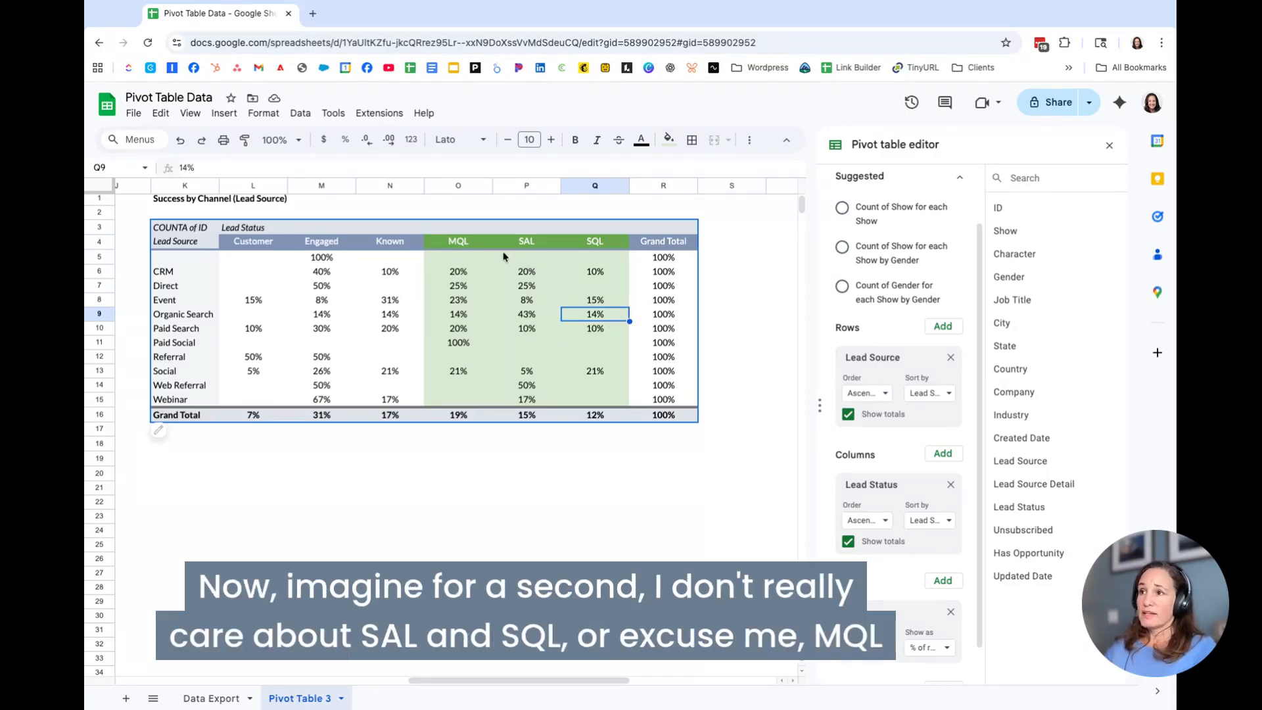
left_click(530, 246)
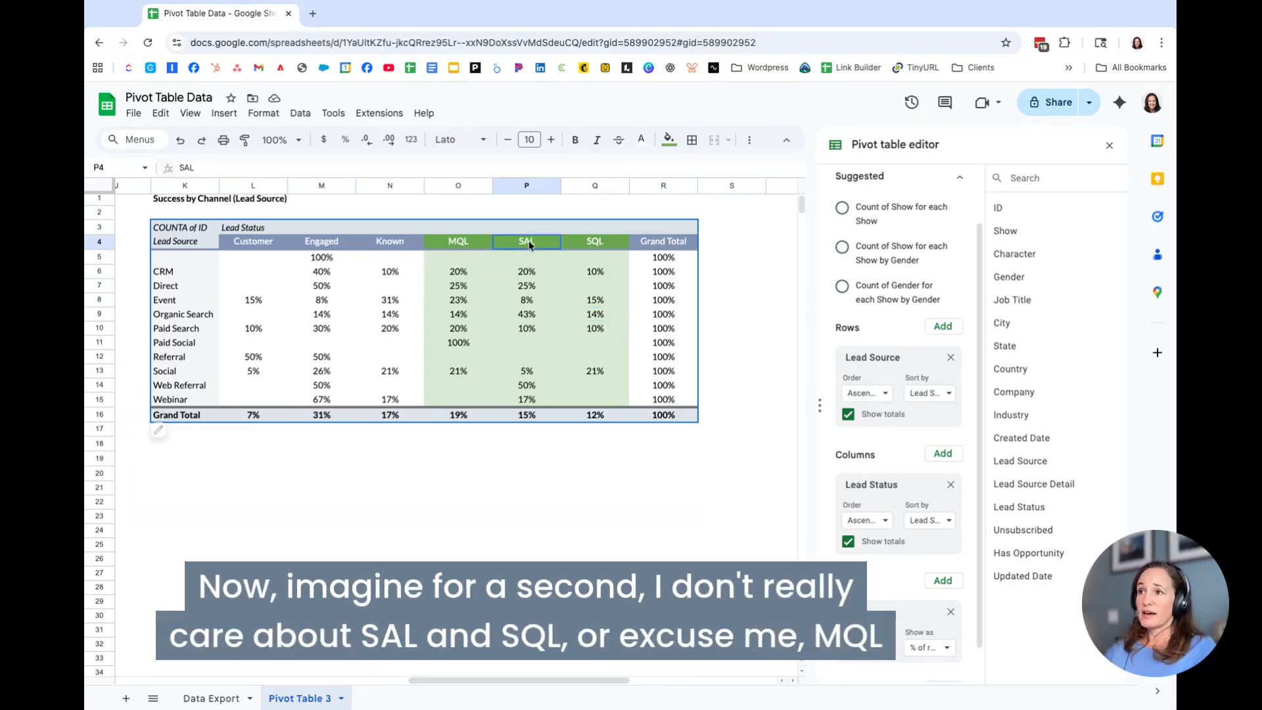
Reset the fill color of the MQL and SAL columns in O4:P15.
key("shift+Down")
key("shift+Down")
key("shift+Down")
key("shift+Down")
key("shift+Down")
key("shift+Down")
key("shift+Down")
key("shift+Down")
key("shift+Down")
key("shift+Down")
key("shift+Down")
key("shift+Left")
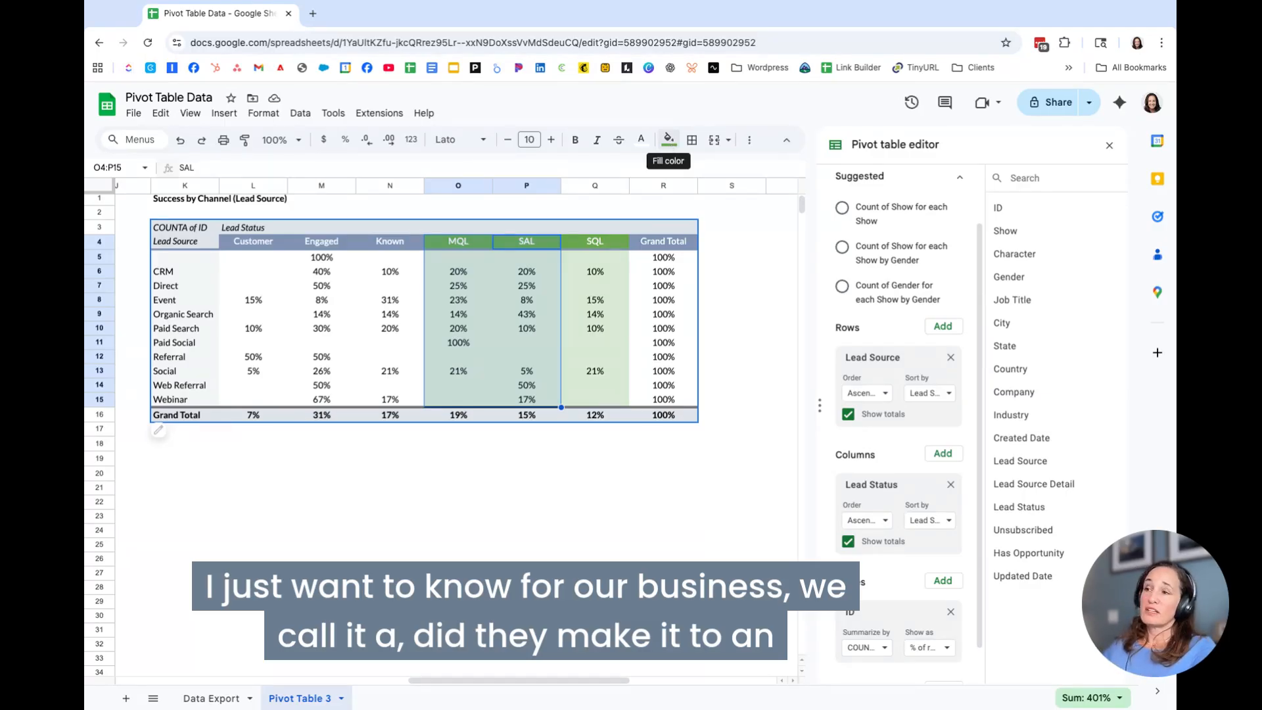
left_click(668, 140)
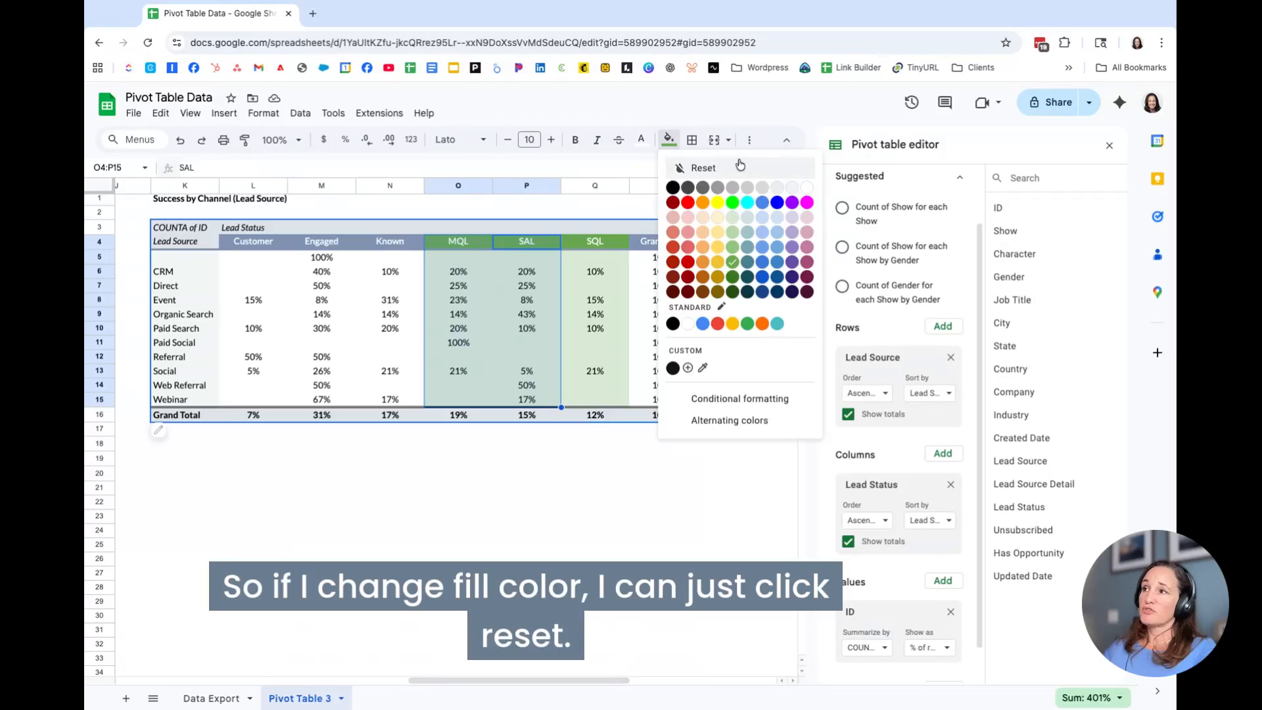
left_click(699, 168)
scroll(691, 215, "down", 1)
scroll(697, 224, "up", 1)
left_click(751, 275)
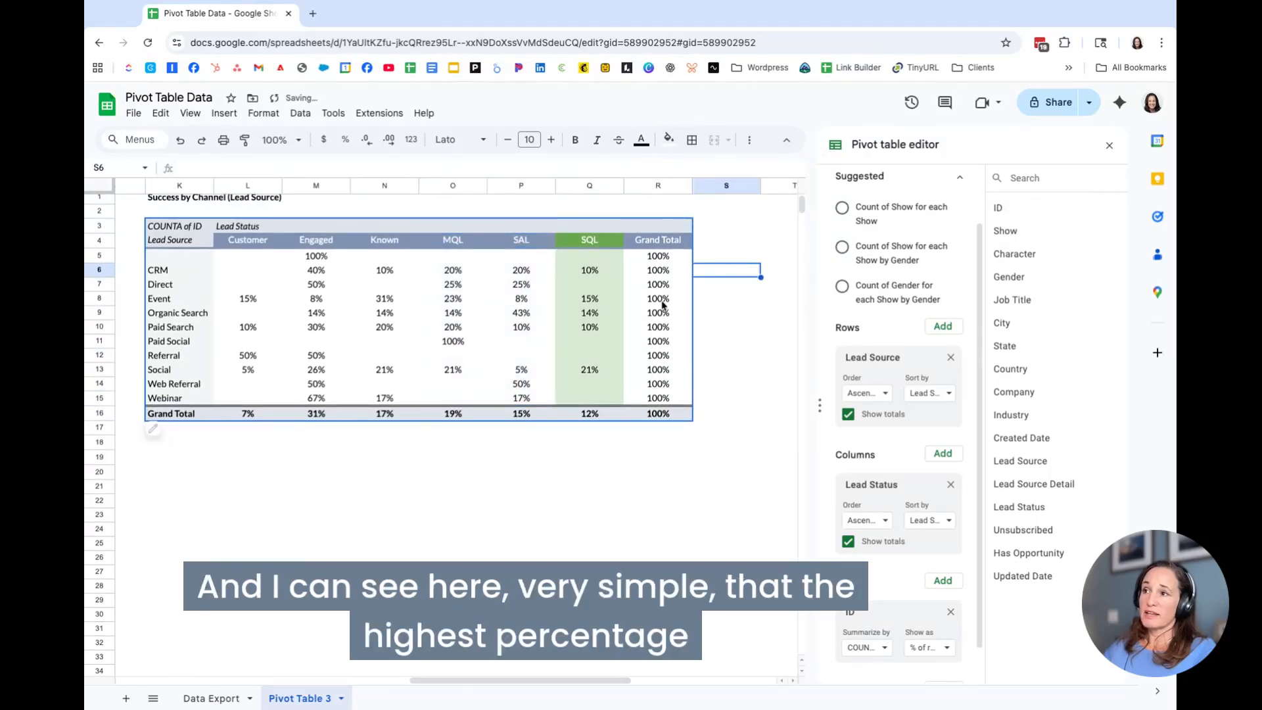
Compare the SQL percentages of CRM and Social, and undo the fill reset on O4:P15.
left_click(612, 274)
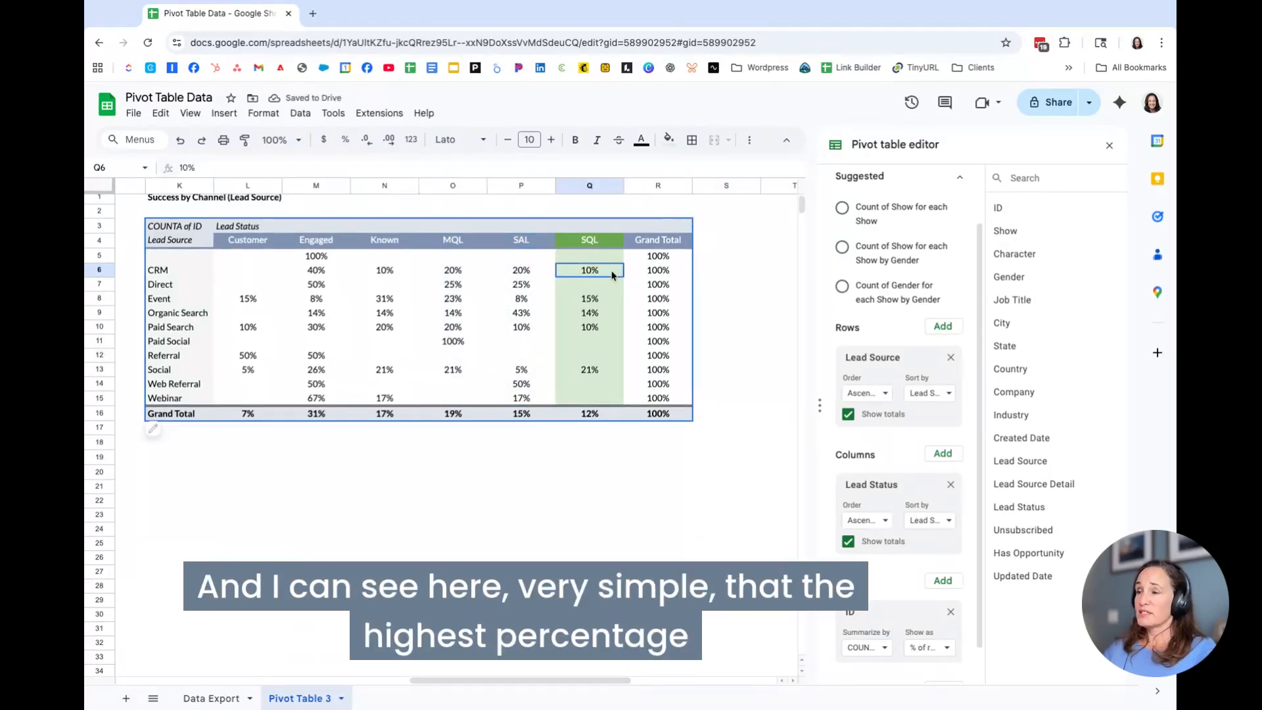
left_click(587, 371)
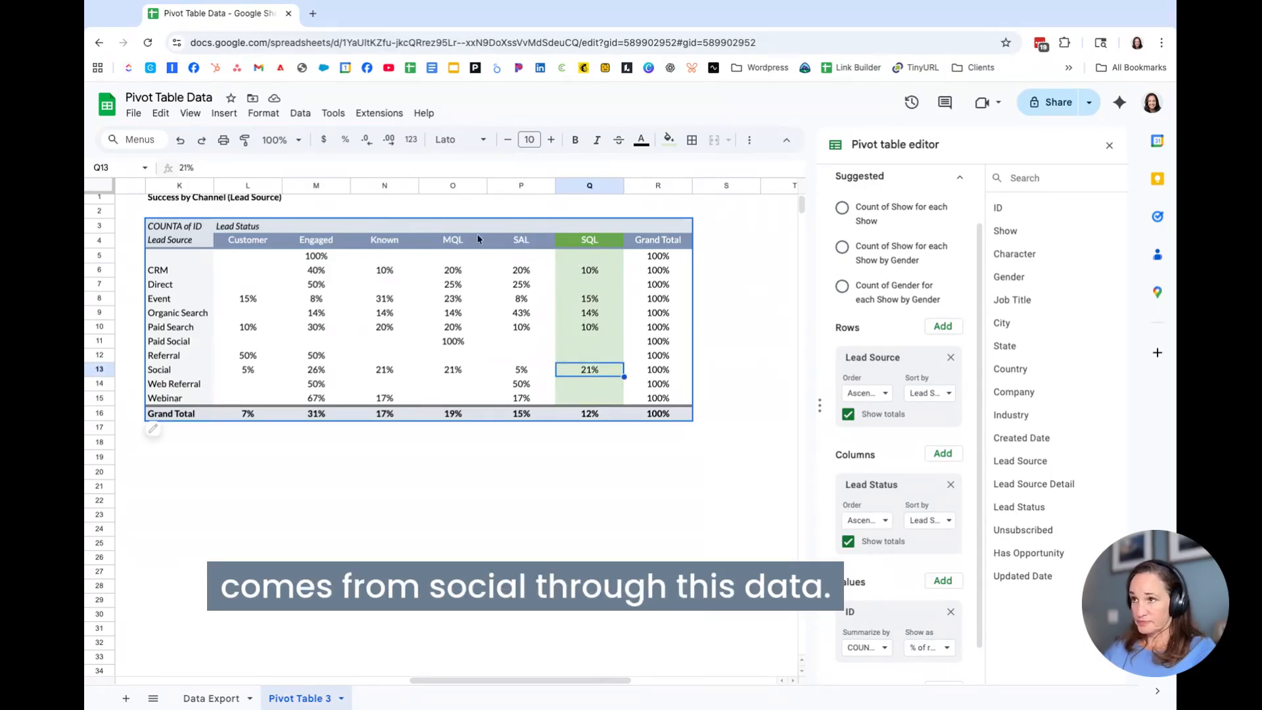
left_click(180, 144)
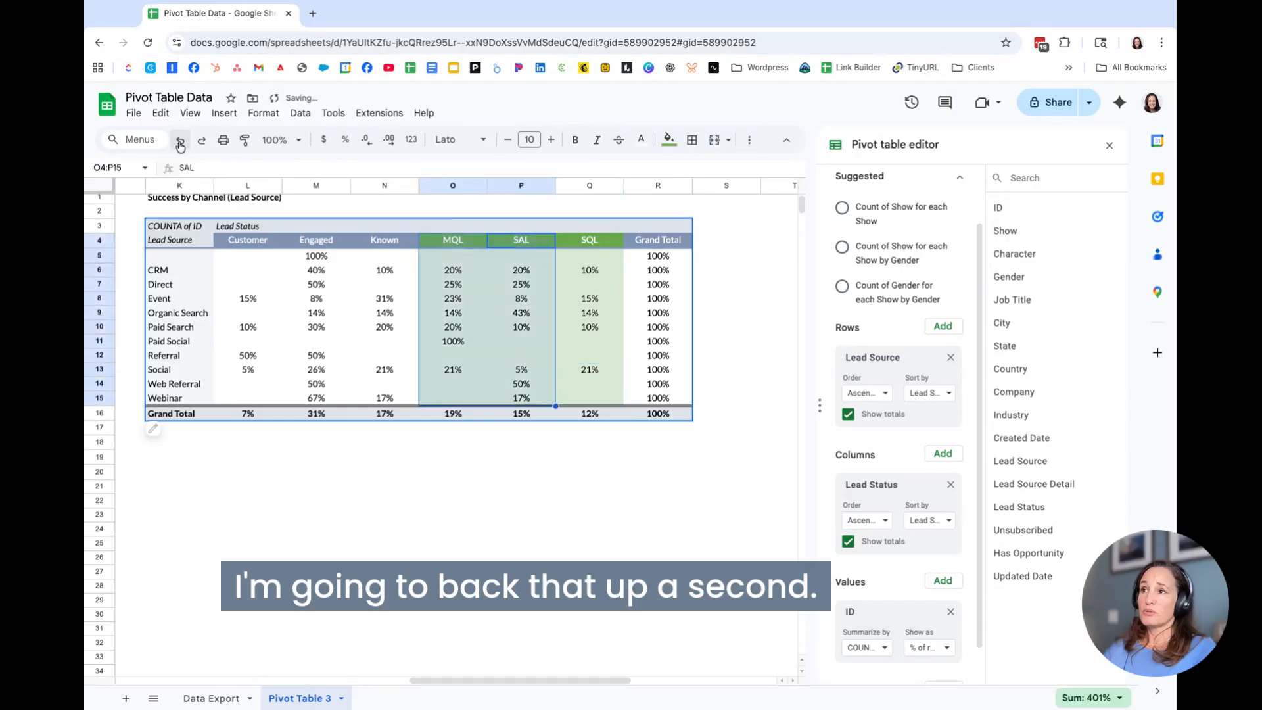
left_click(736, 283)
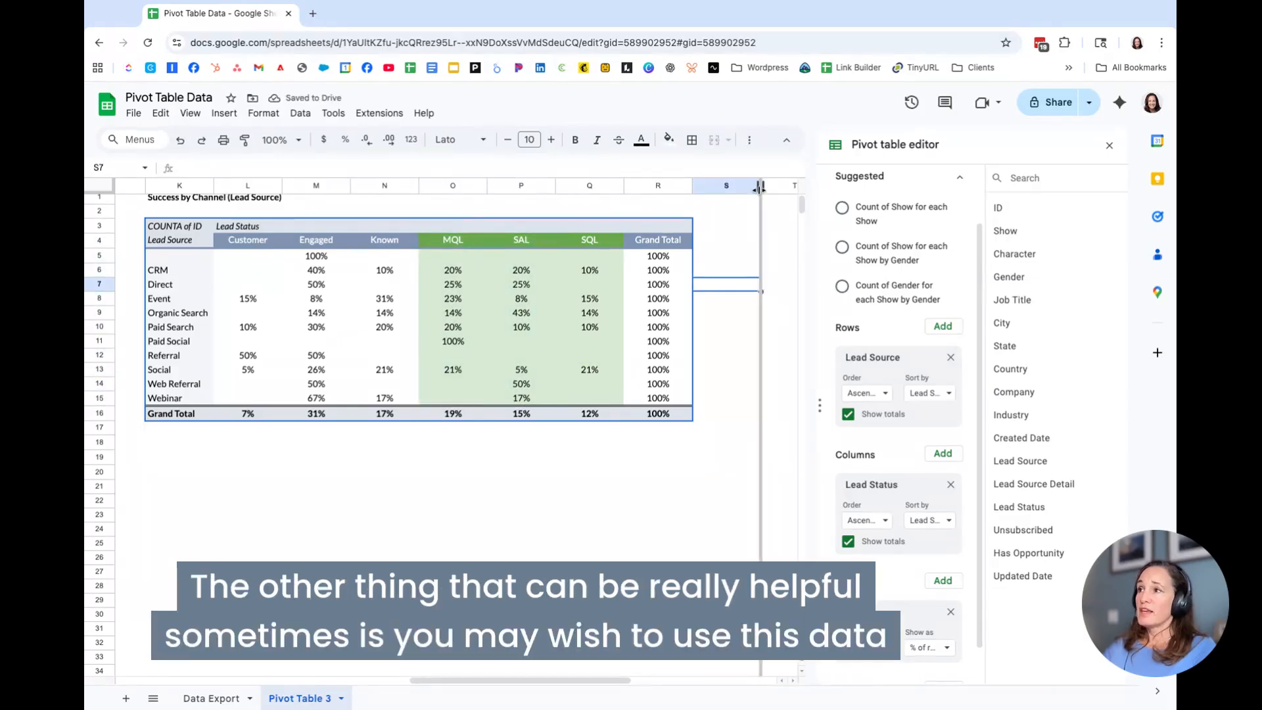
Narrow column S to a slim spacer and enter =sum(O6:Q6) in T6 for the CRM row.
left_click_drag(759, 188, 709, 188)
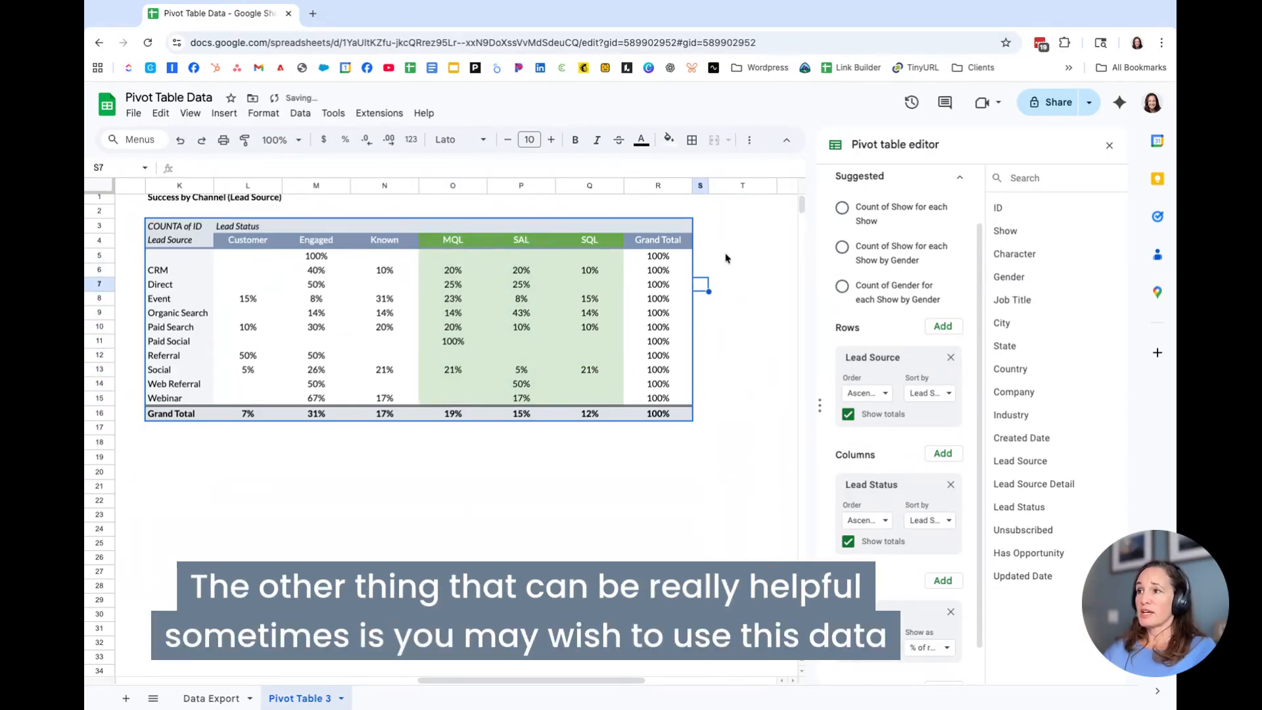
left_click(726, 259)
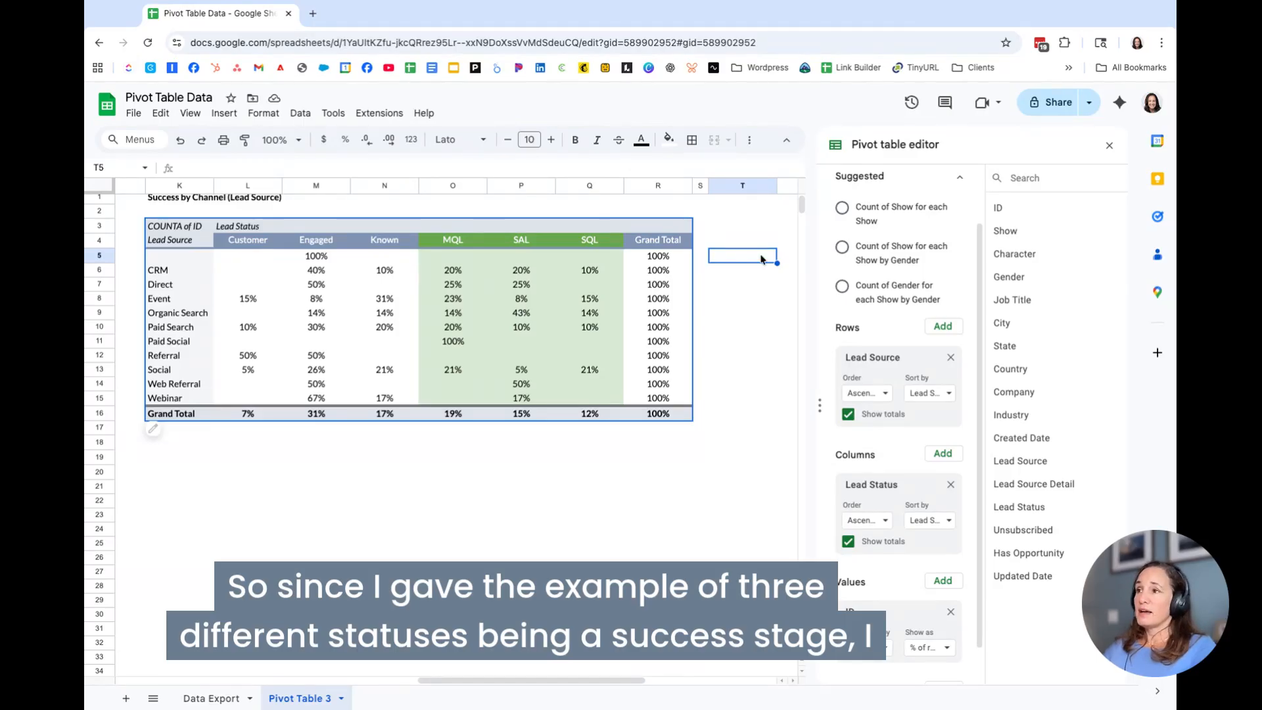
key("Down")
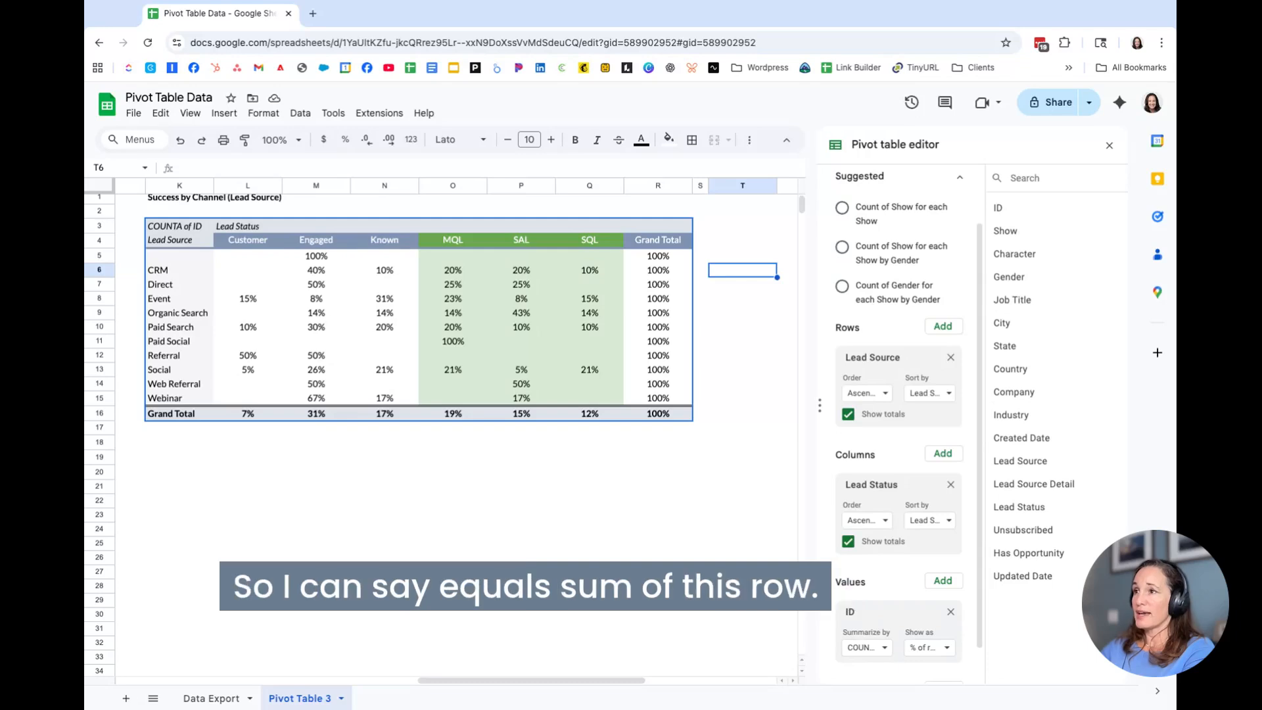
type("=sum(")
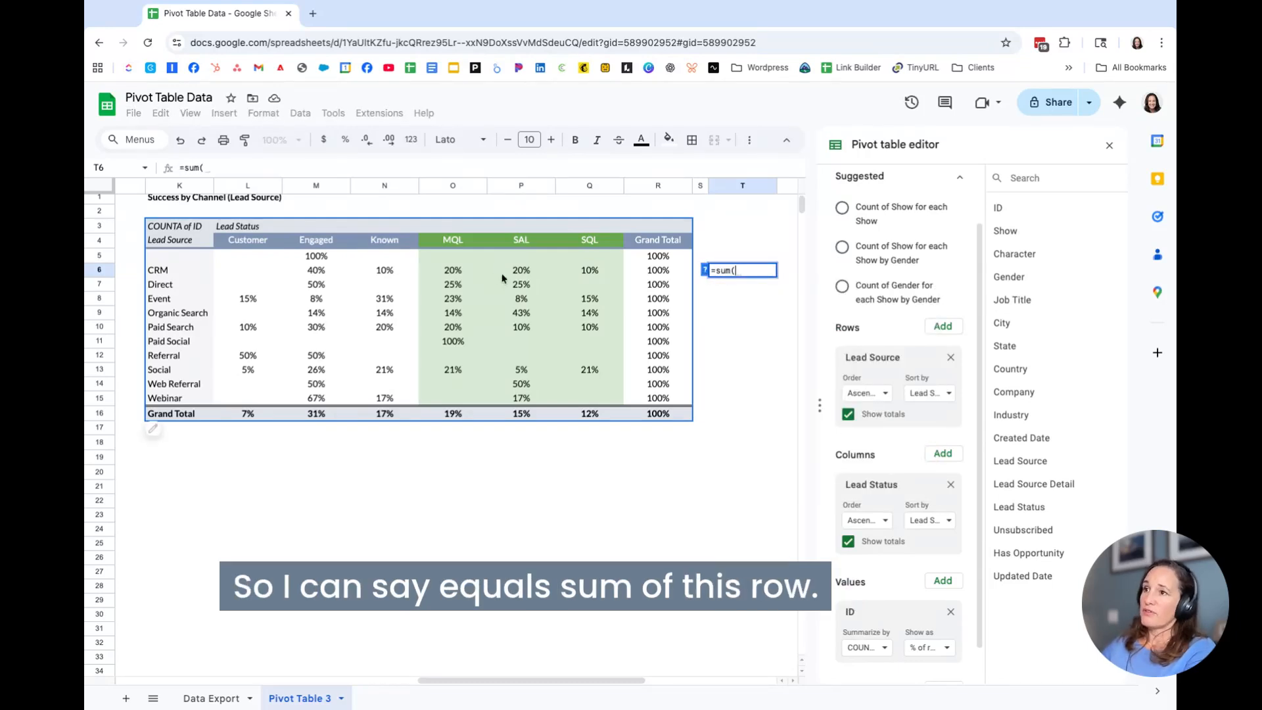
left_click_drag(464, 275, 590, 273)
type(")")
key("Return")
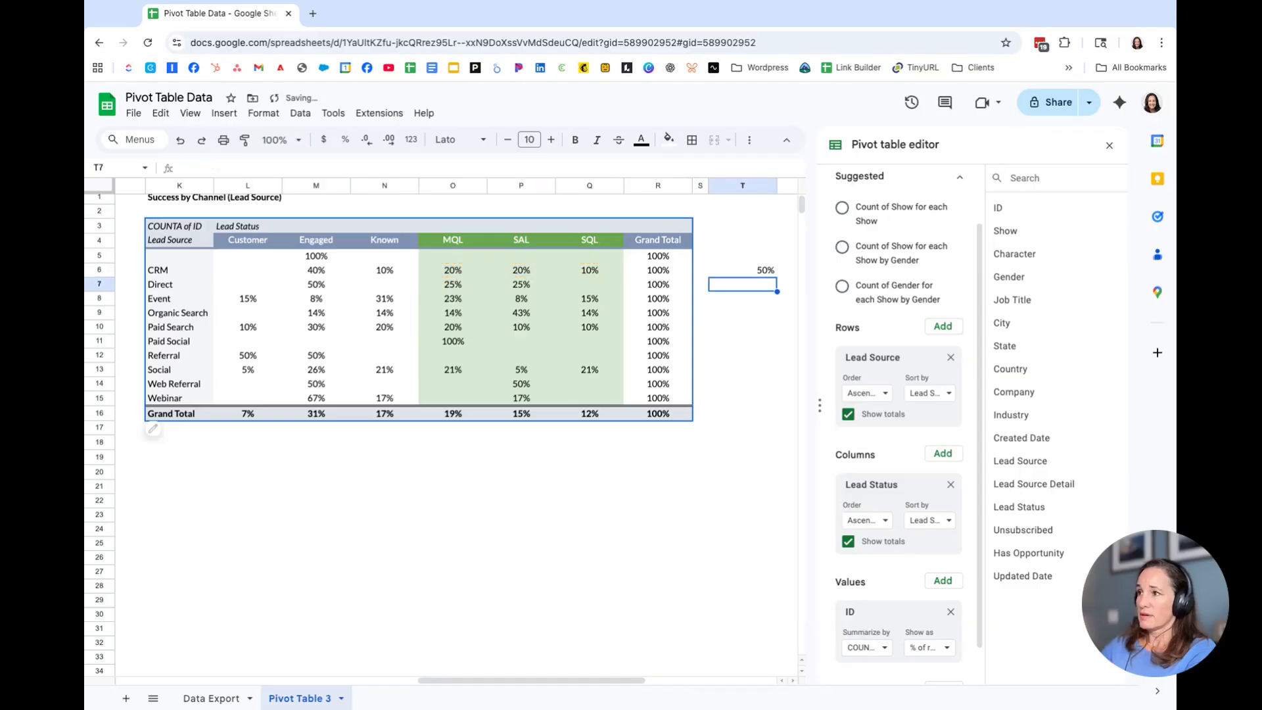
Enter the header "Success %" in T4 and make it bold.
left_click(741, 239)
type("P")
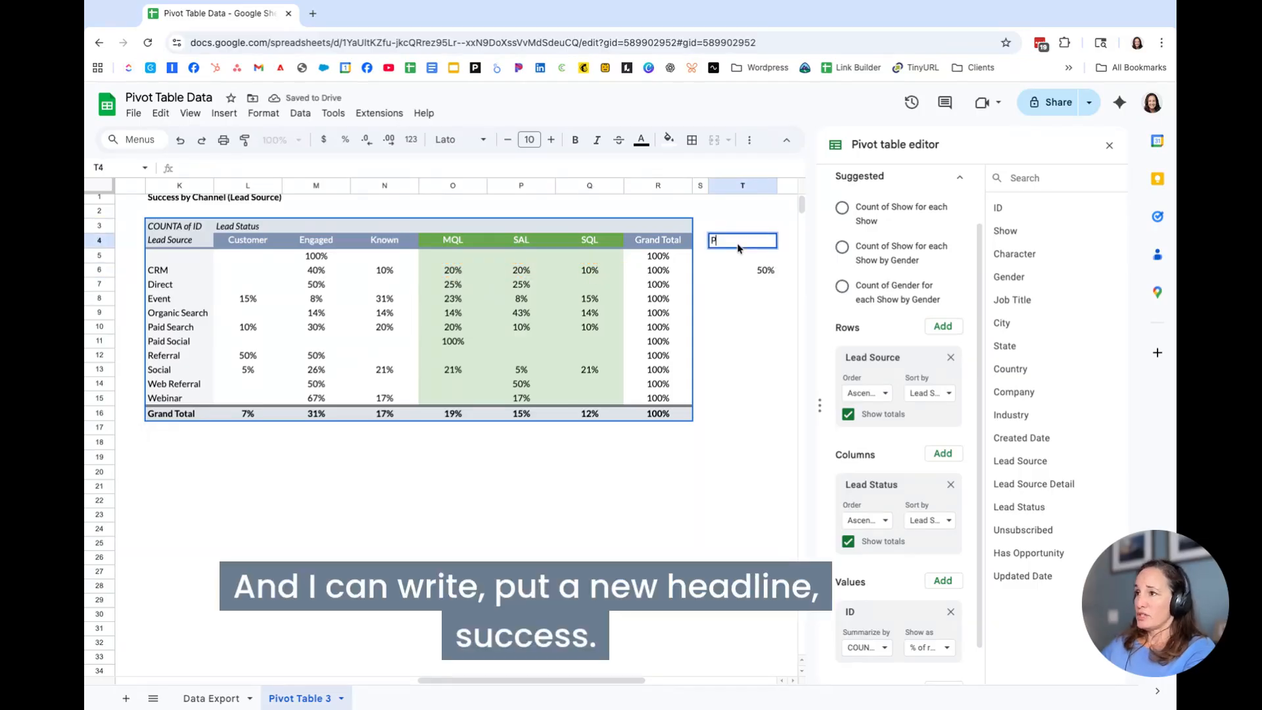
type("ercent Succ")
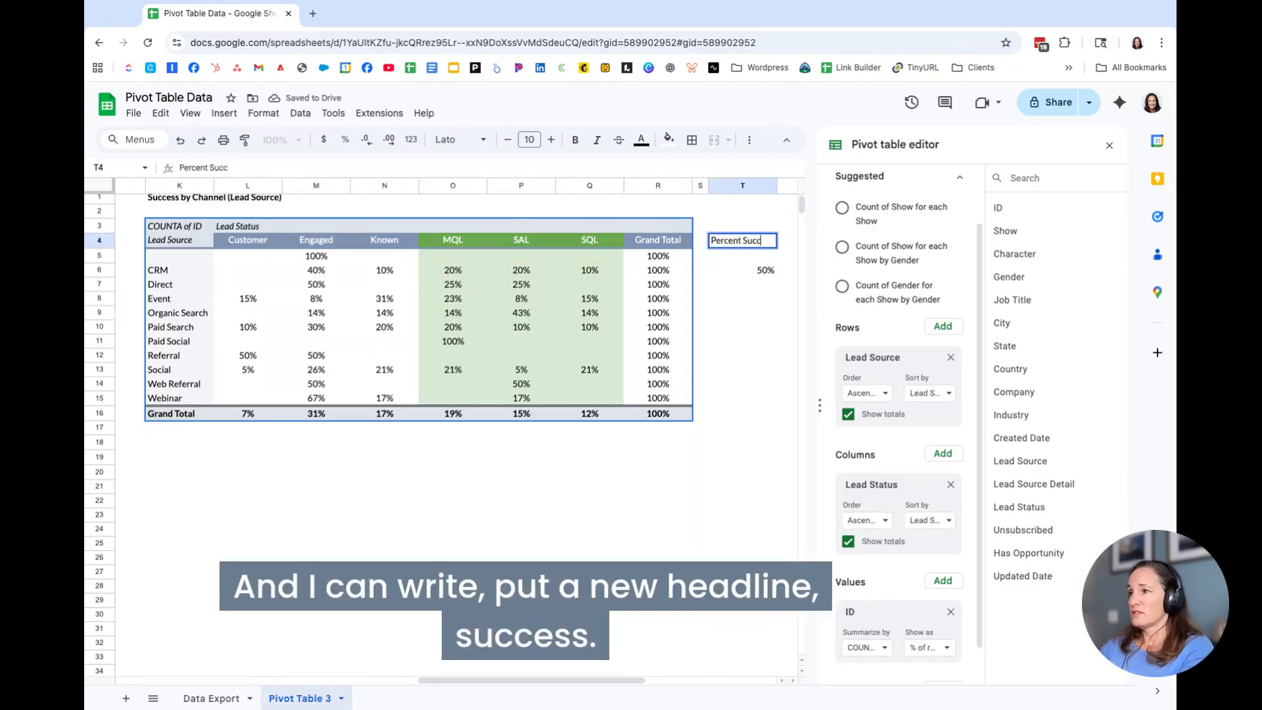
type("ess")
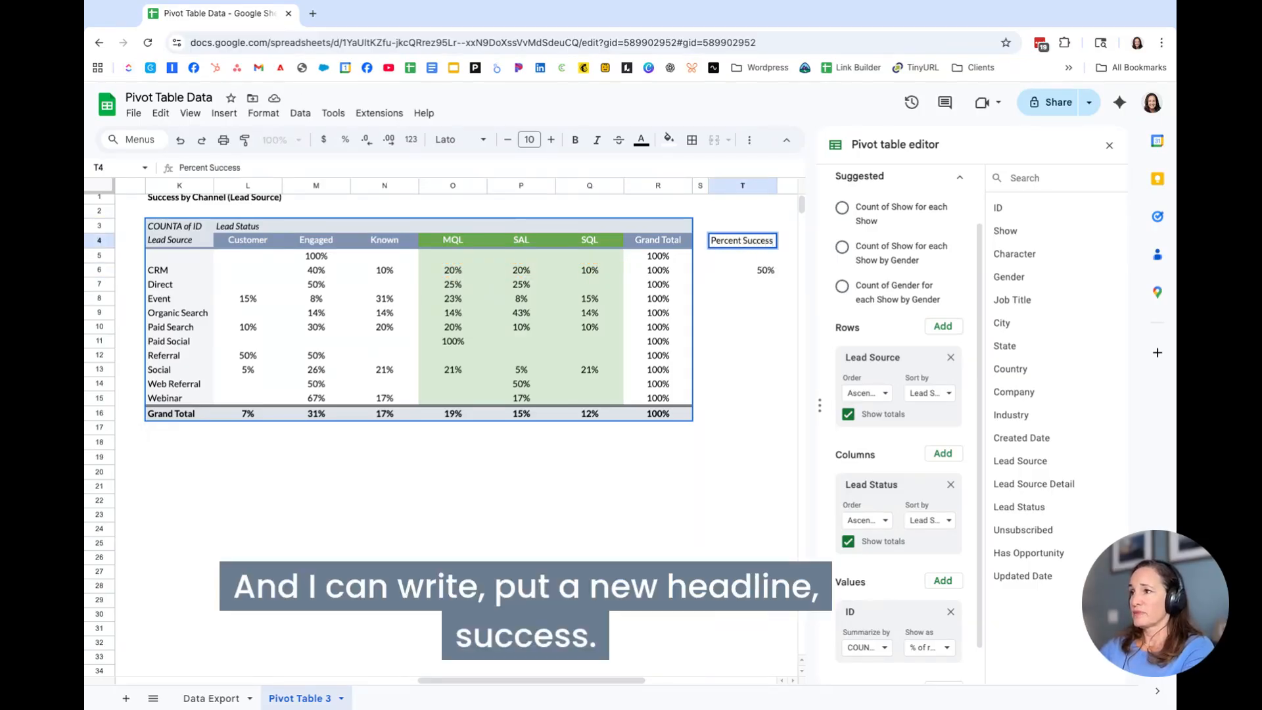
double_click(741, 240)
key("BackSpace")
key("Delete")
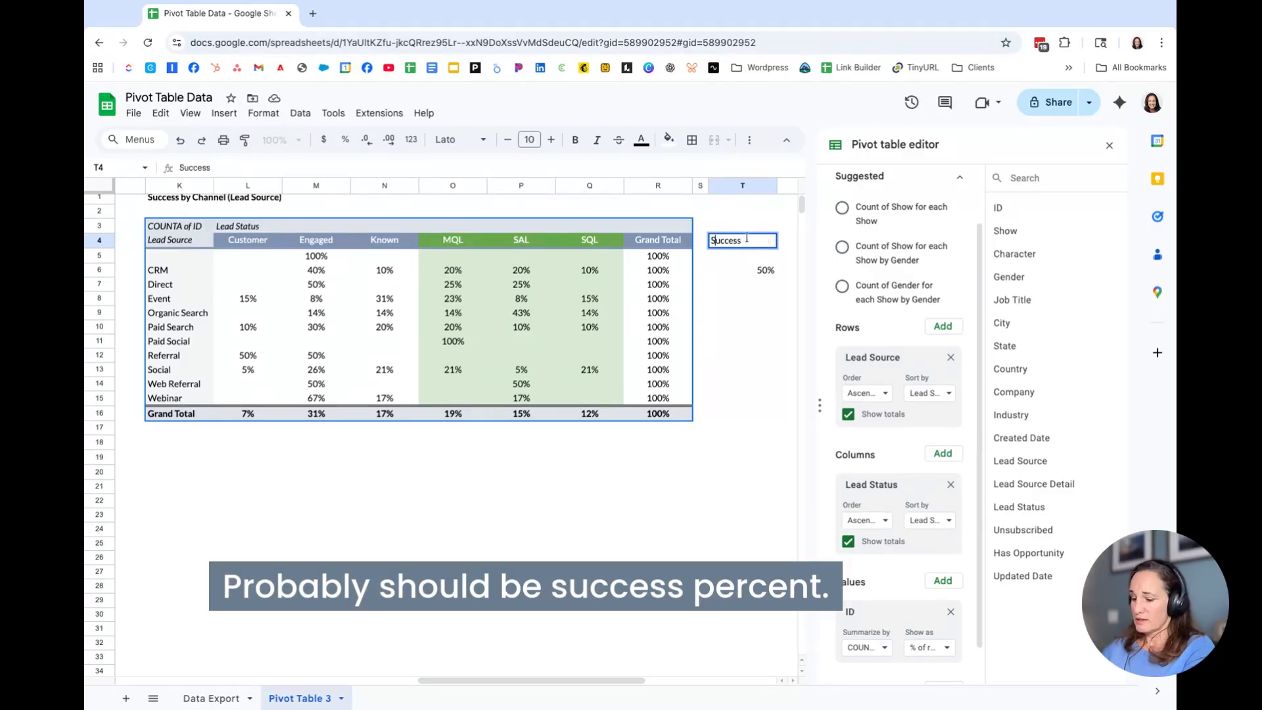
key("Return")
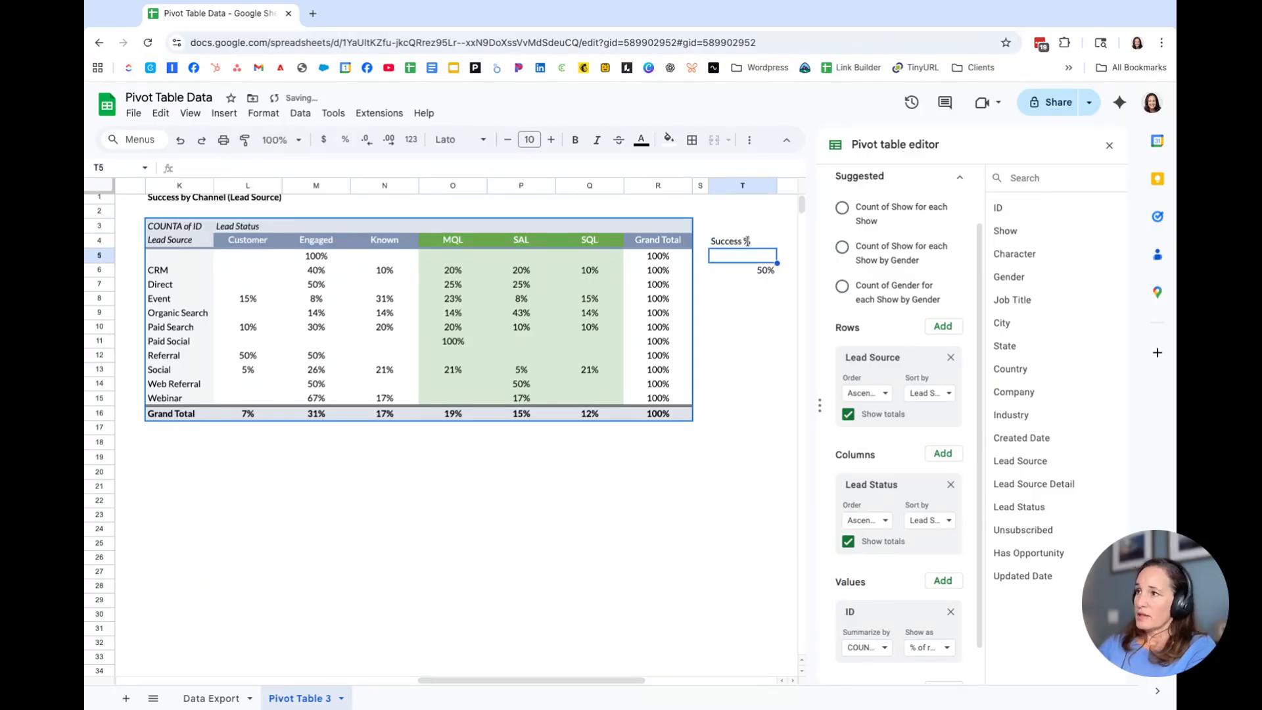
key("Up")
key("super+b")
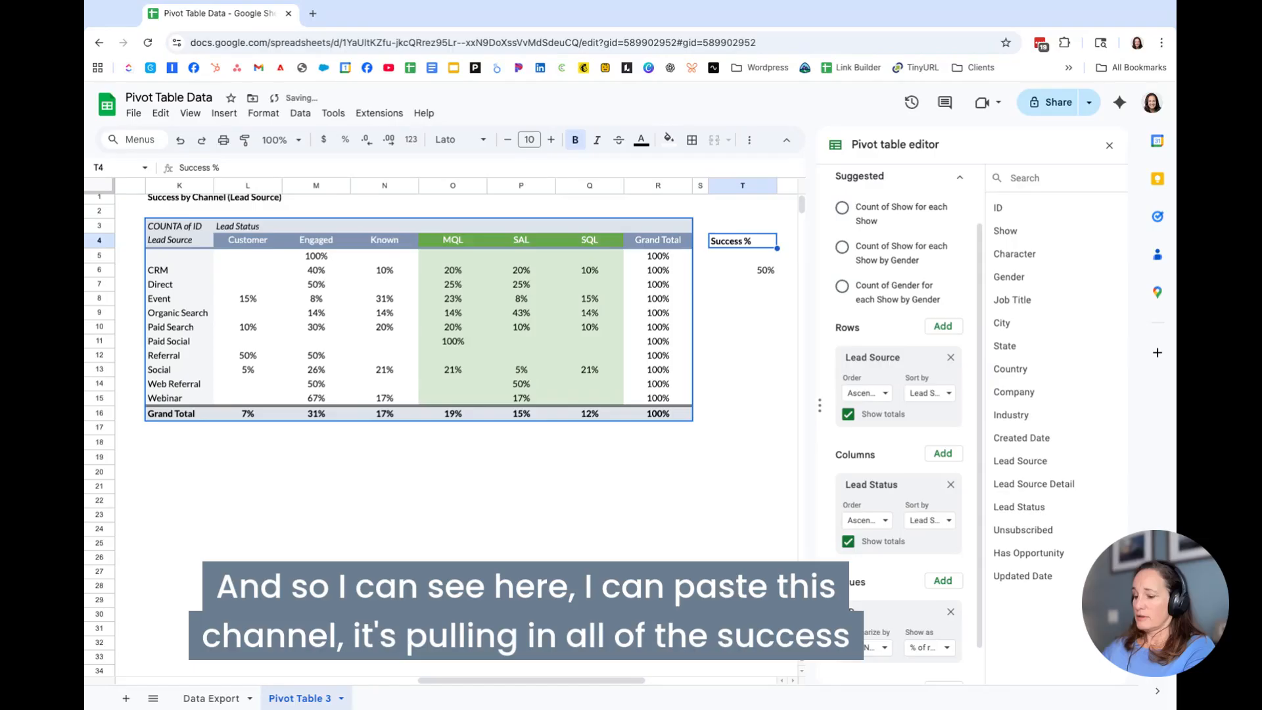
Fill the success formula from T6 down to T15 for the remaining lead sources.
left_click(762, 272)
left_click_drag(777, 277, 776, 402)
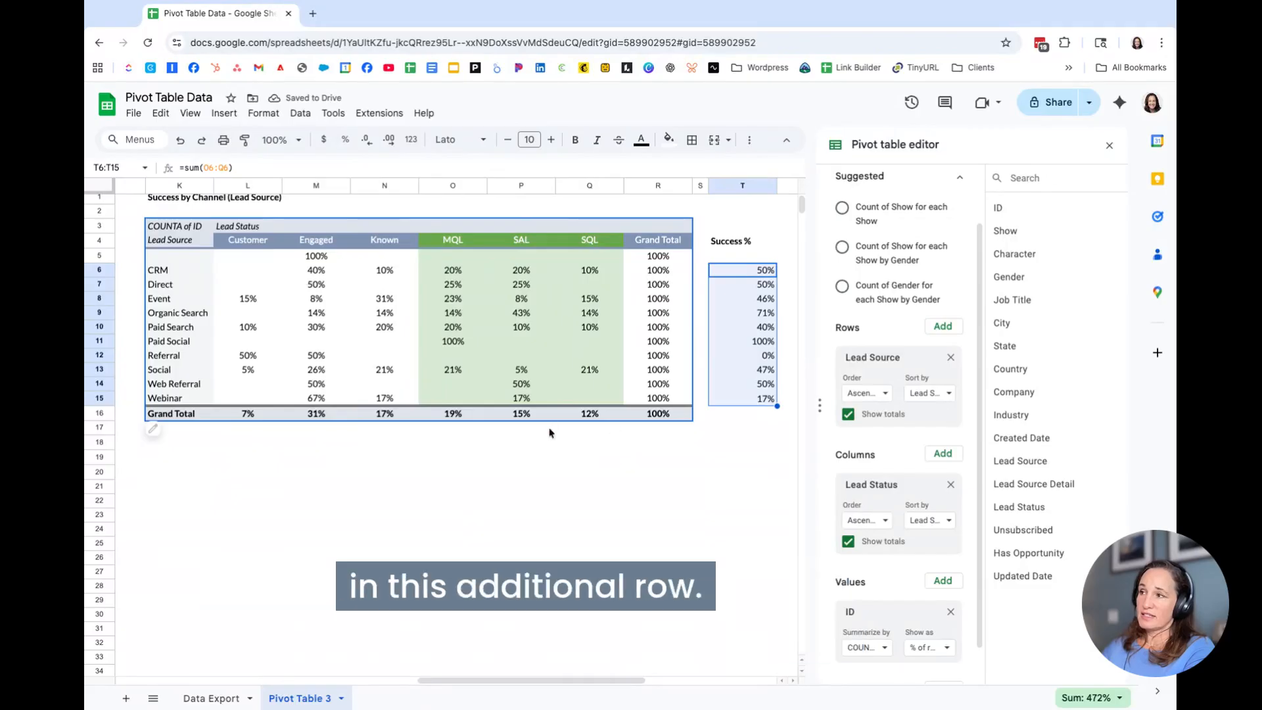
left_click(757, 258)
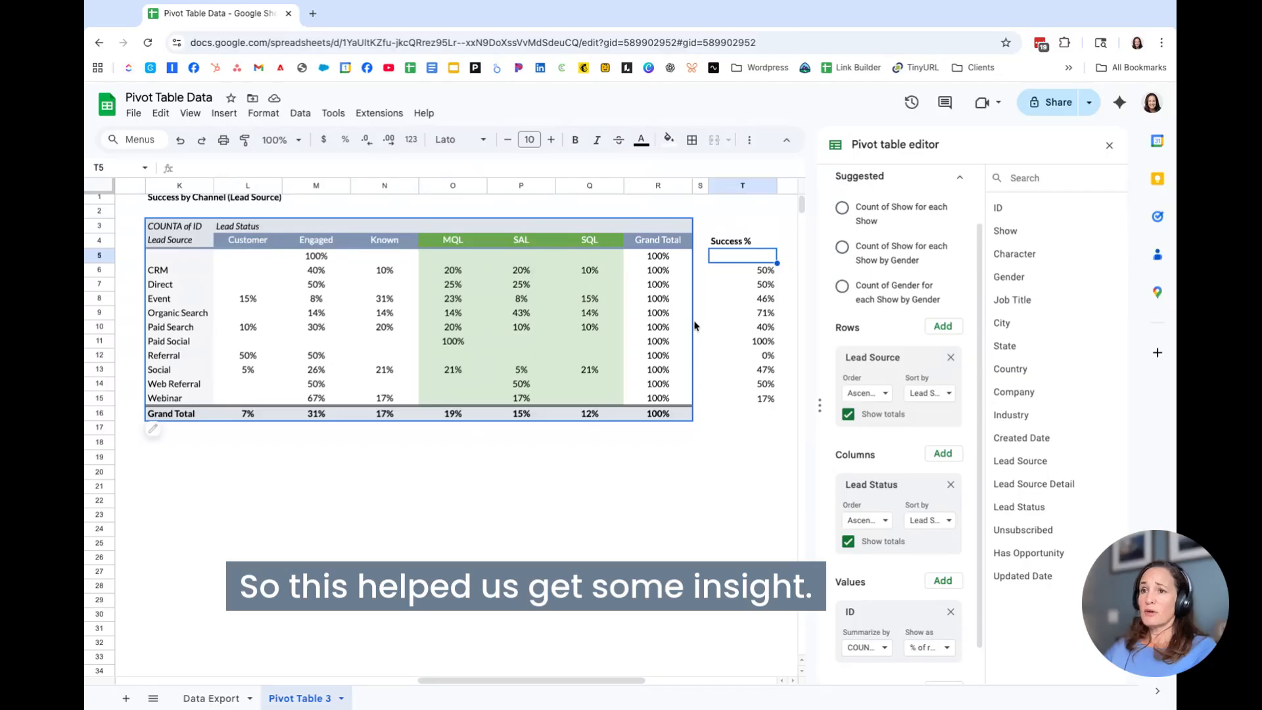
Copy the Database by Industry title and pivot table in A1:C19 and paste them at W1.
scroll(694, 325, "left", 10)
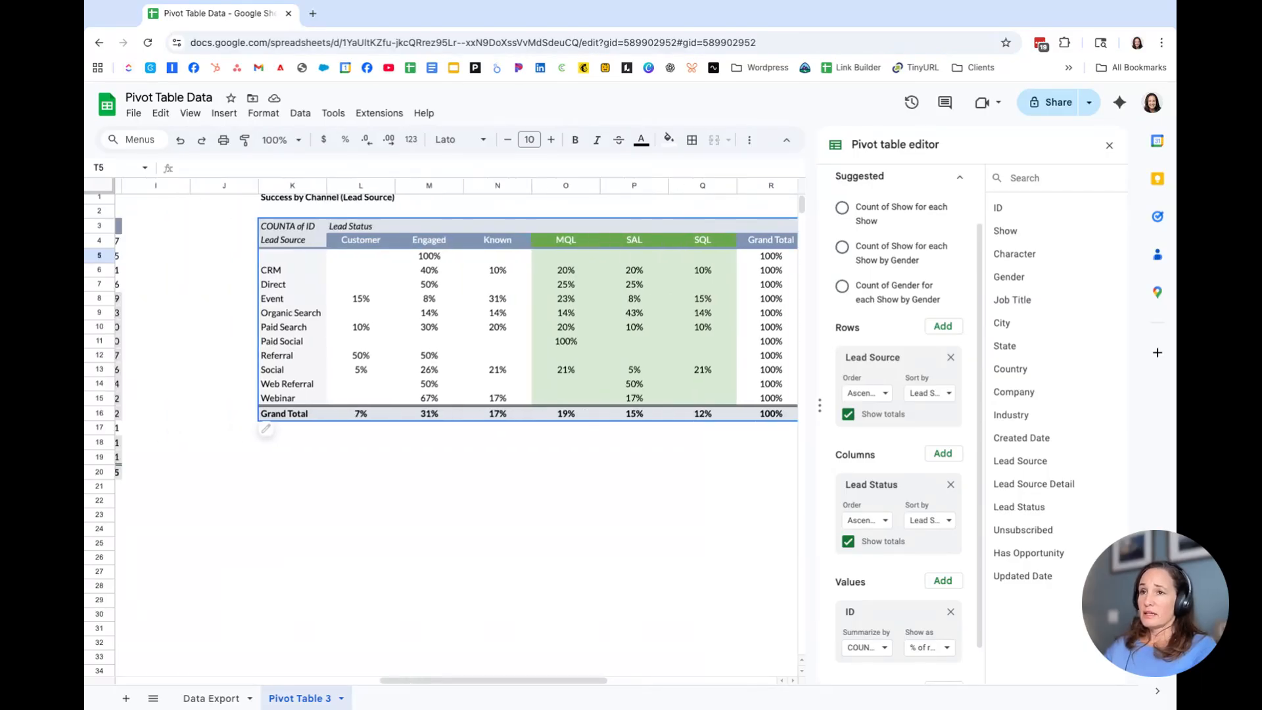
scroll(353, 284, "left", 3)
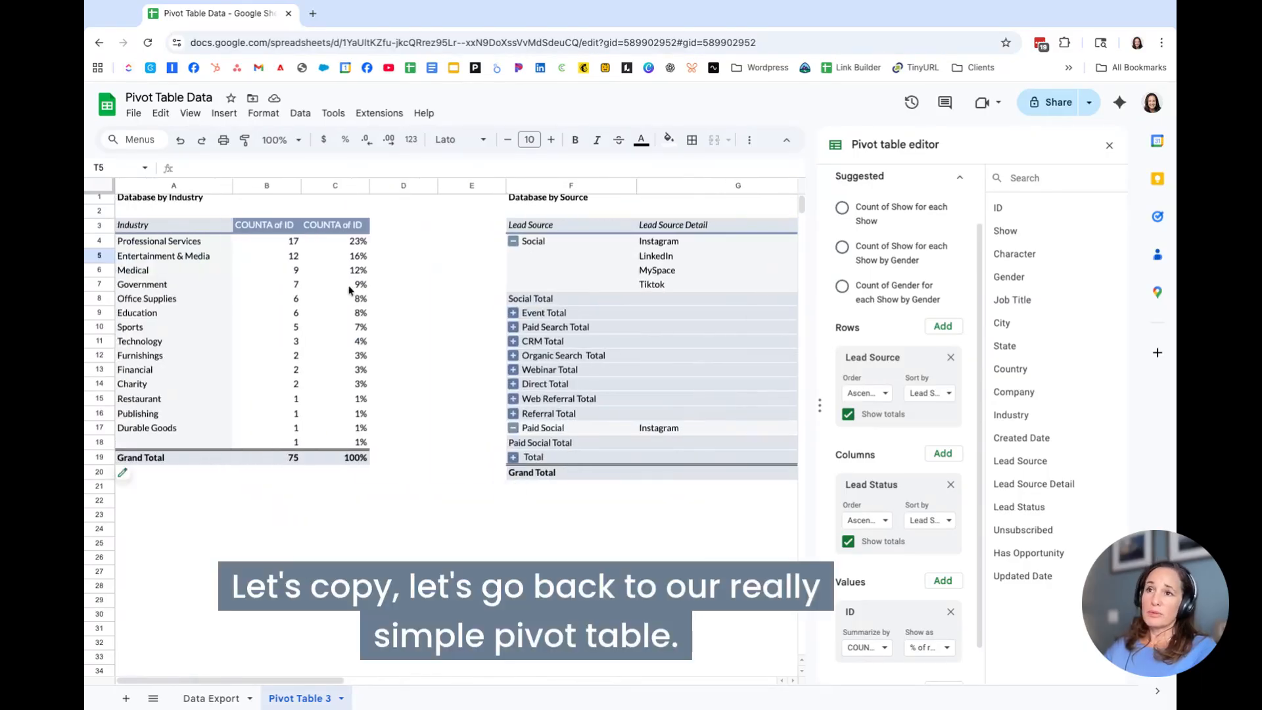
left_click(163, 200)
left_click_drag(163, 203, 365, 458)
key("ctrl+c")
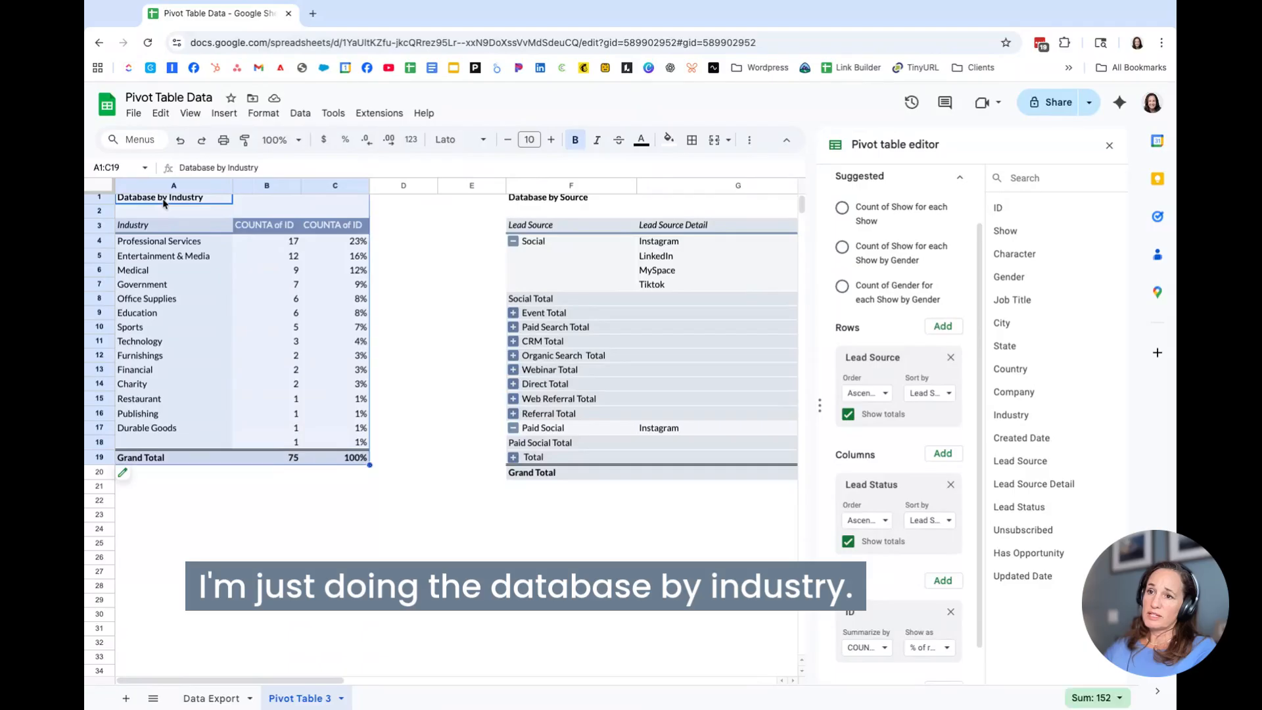
scroll(571, 394, "right", 15)
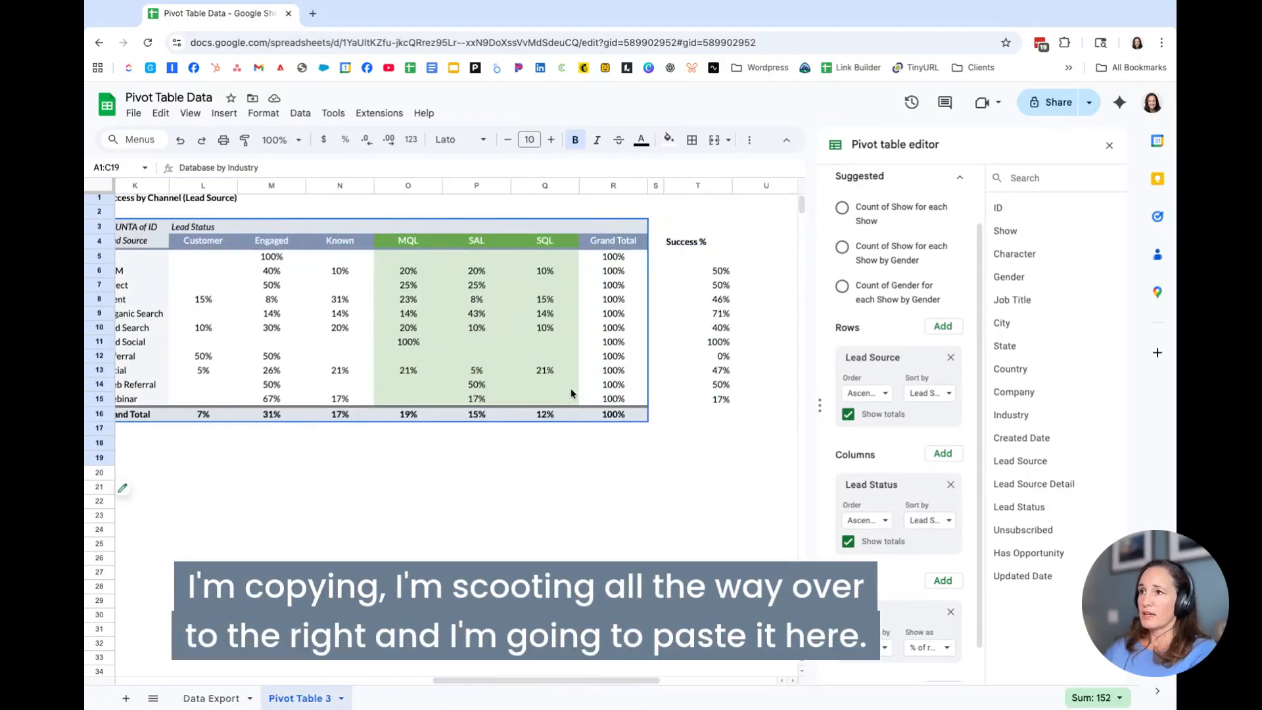
left_click(665, 211)
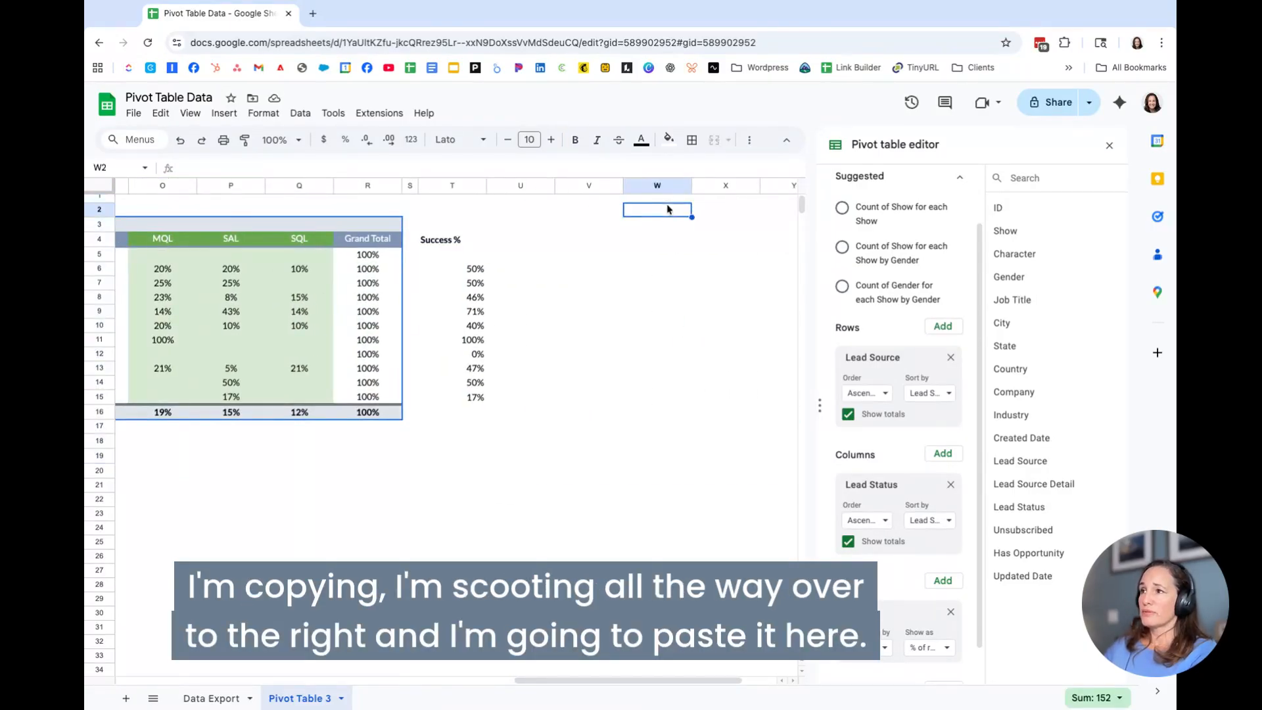
scroll(653, 235, "left", 1)
left_click(659, 204)
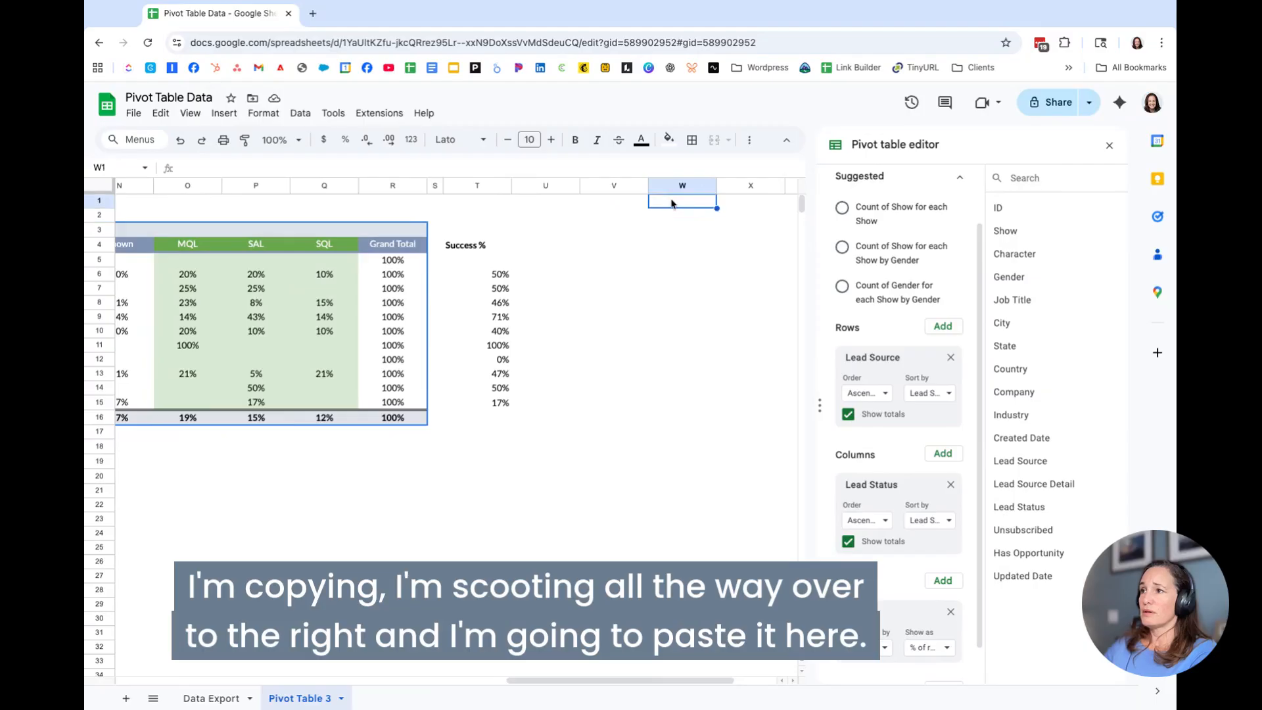
right_click(658, 205)
left_click(710, 235)
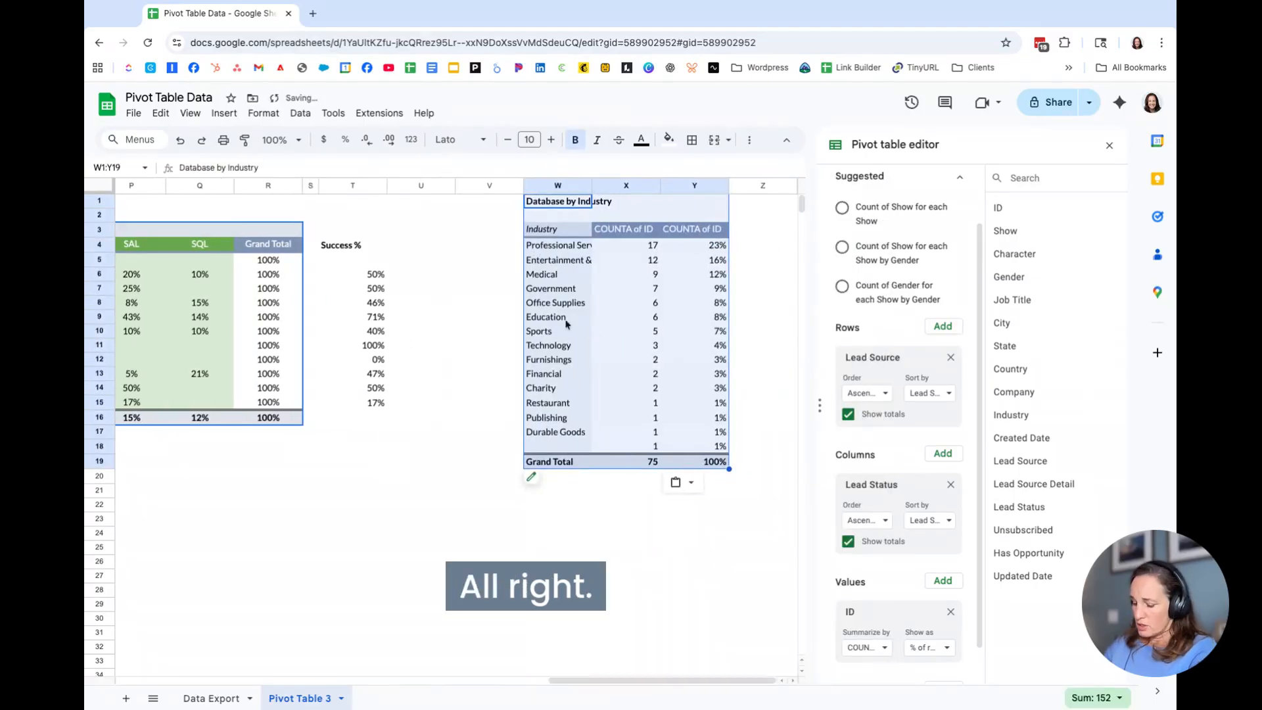
left_click(497, 318)
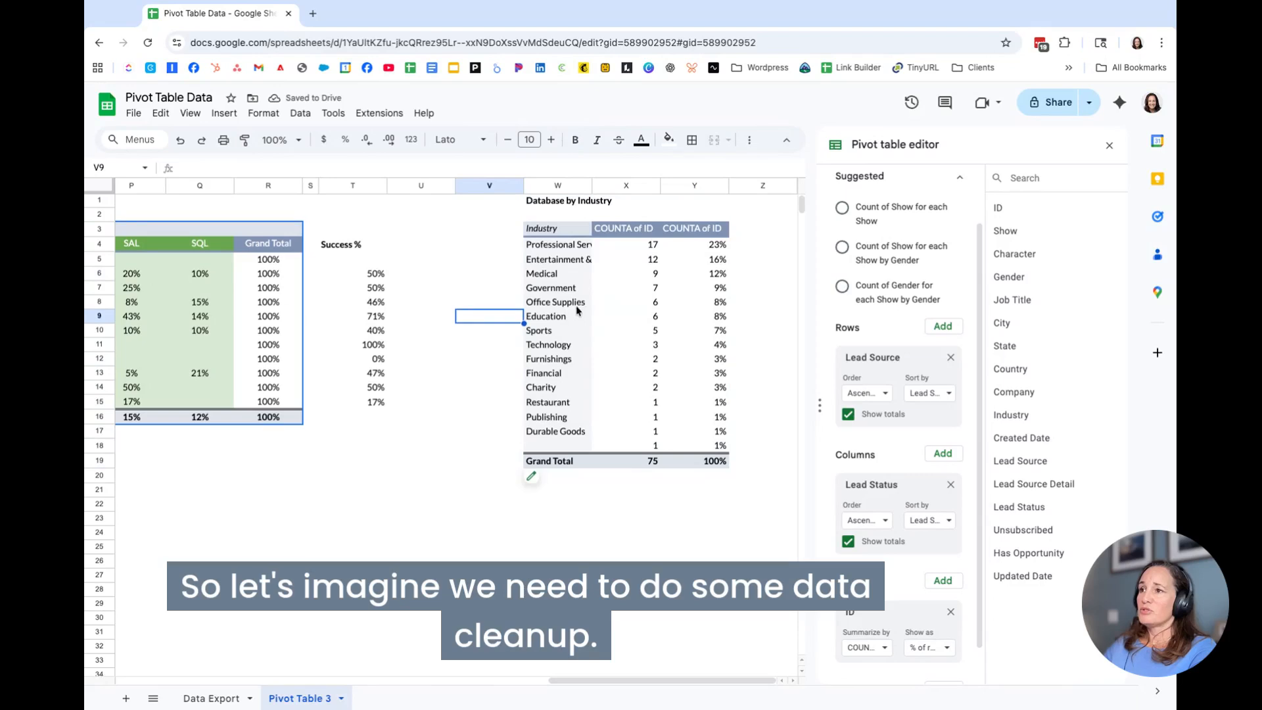
Change the title of the copied pivot table in W1 to "Database by State".
left_click(543, 206)
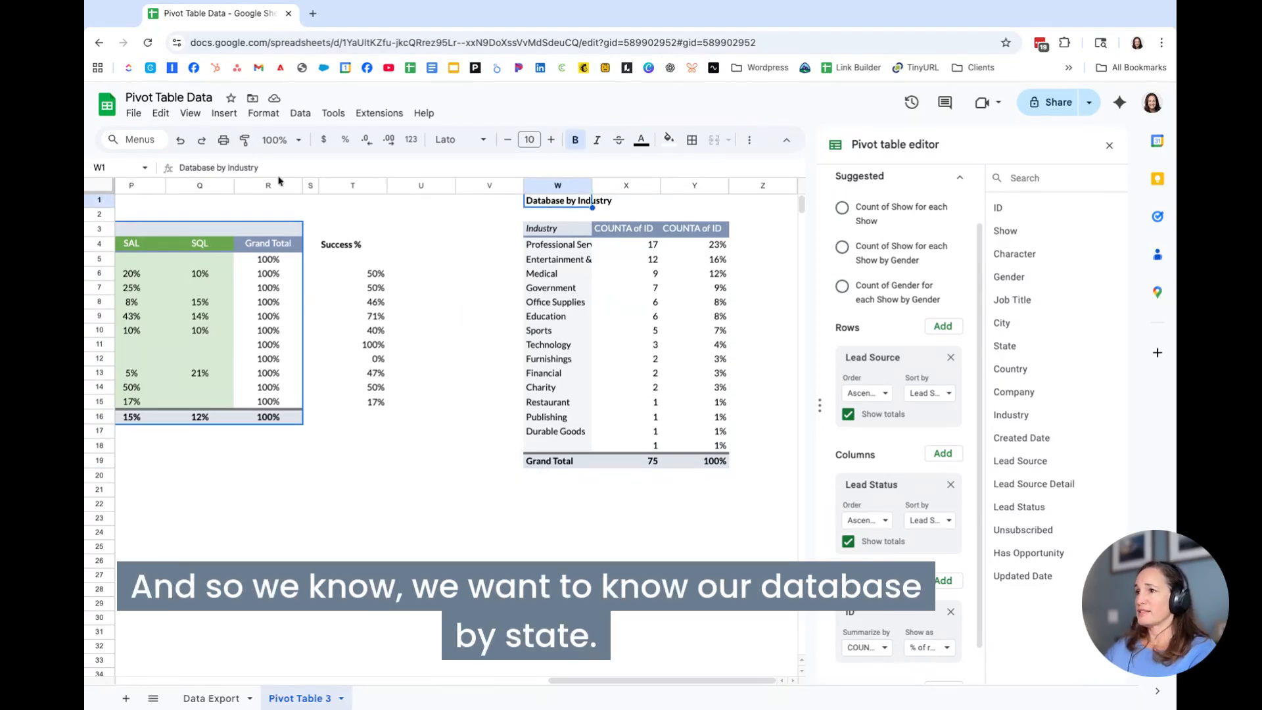
left_click(229, 166)
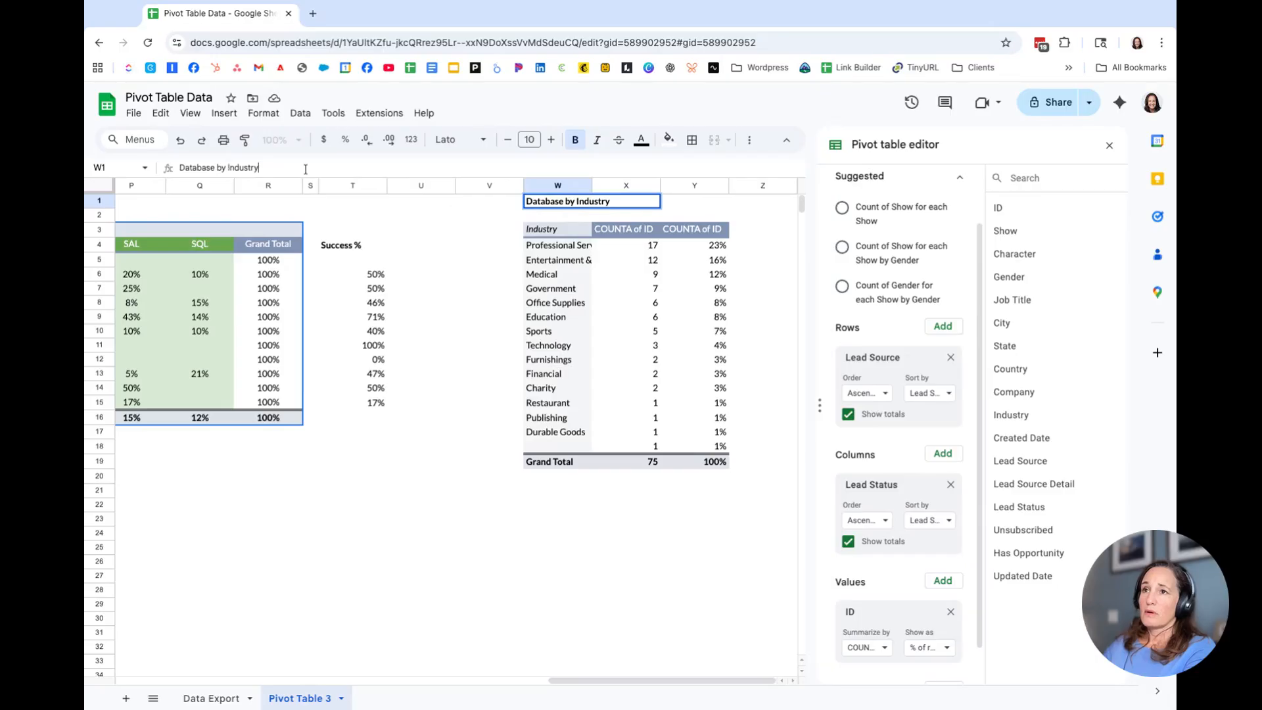
key("BackSpace")
key("BackSpace")
type("State")
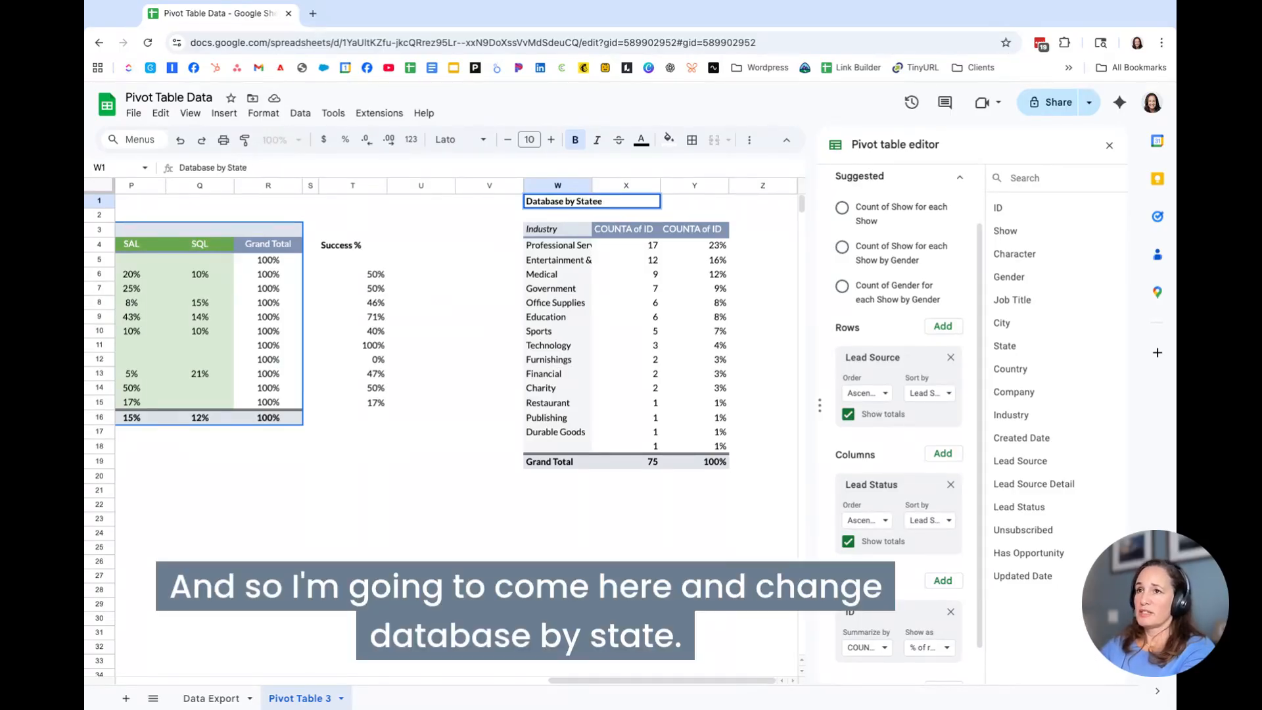
key("Return")
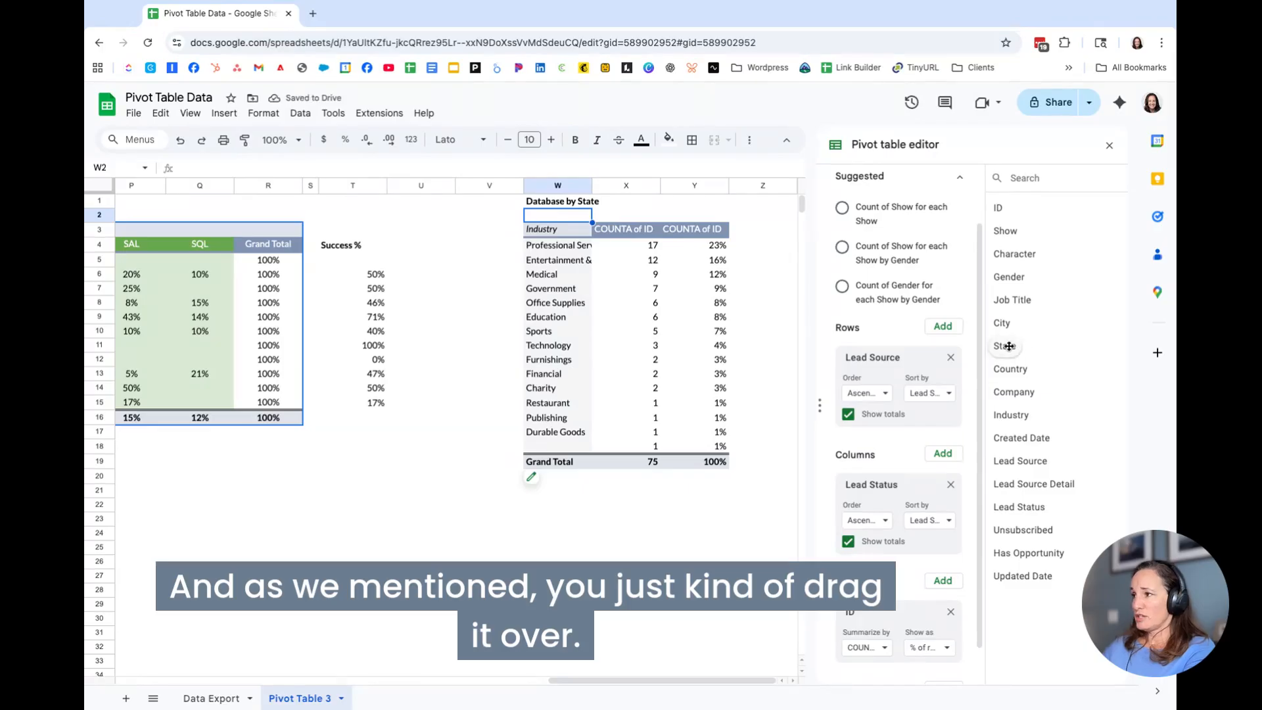
Try to replace Lead Source with State as the row field of the Success by Channel pivot table, and undo the change.
left_click_drag(1006, 344, 911, 390)
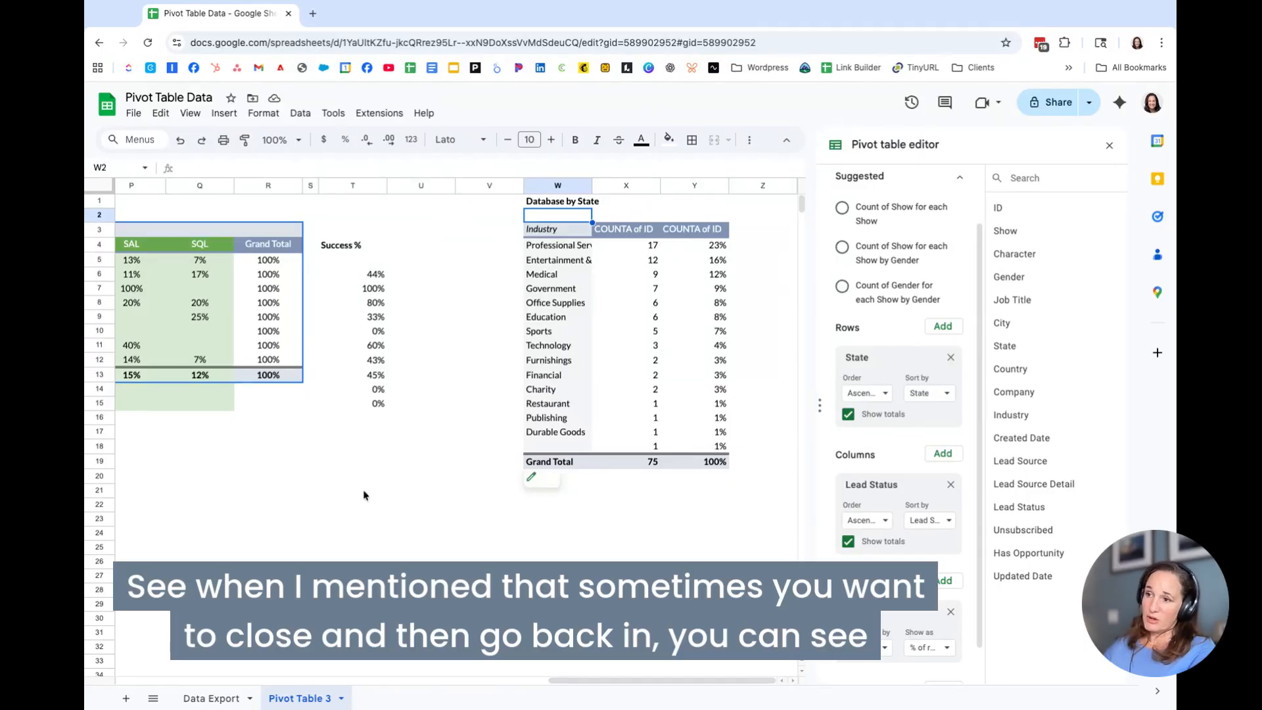
left_click(180, 142)
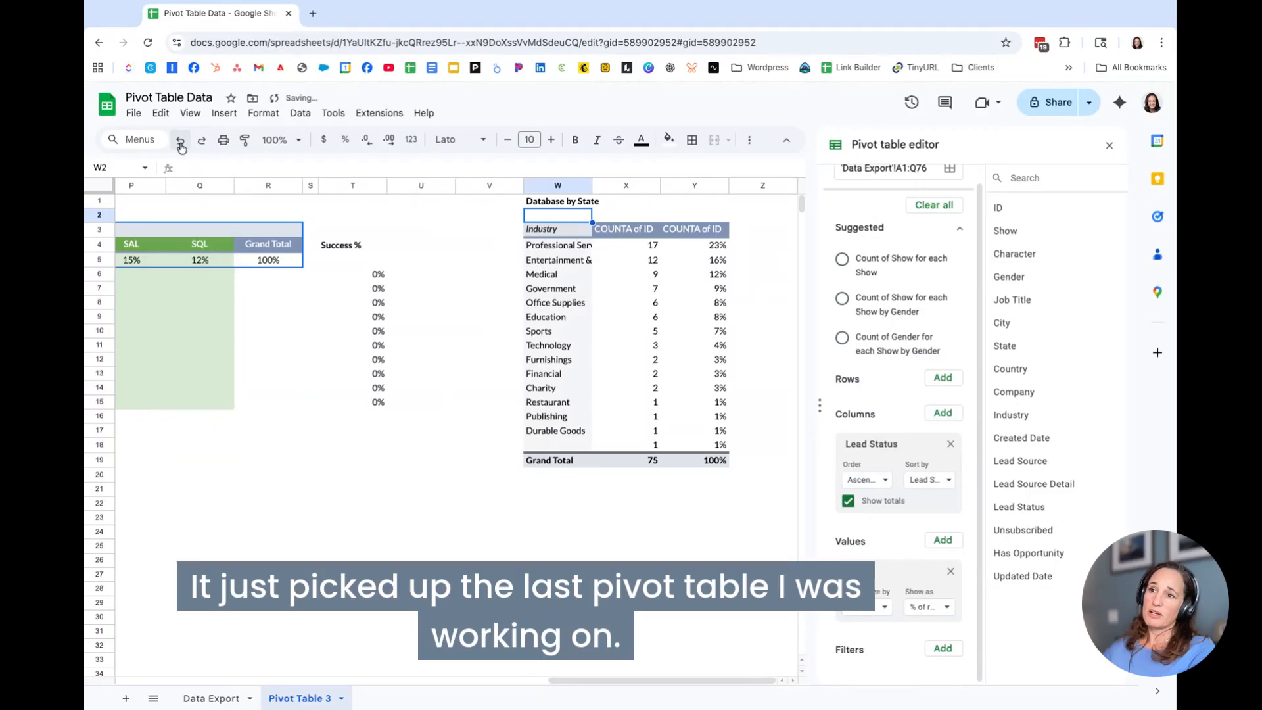
left_click(180, 142)
left_click(375, 520)
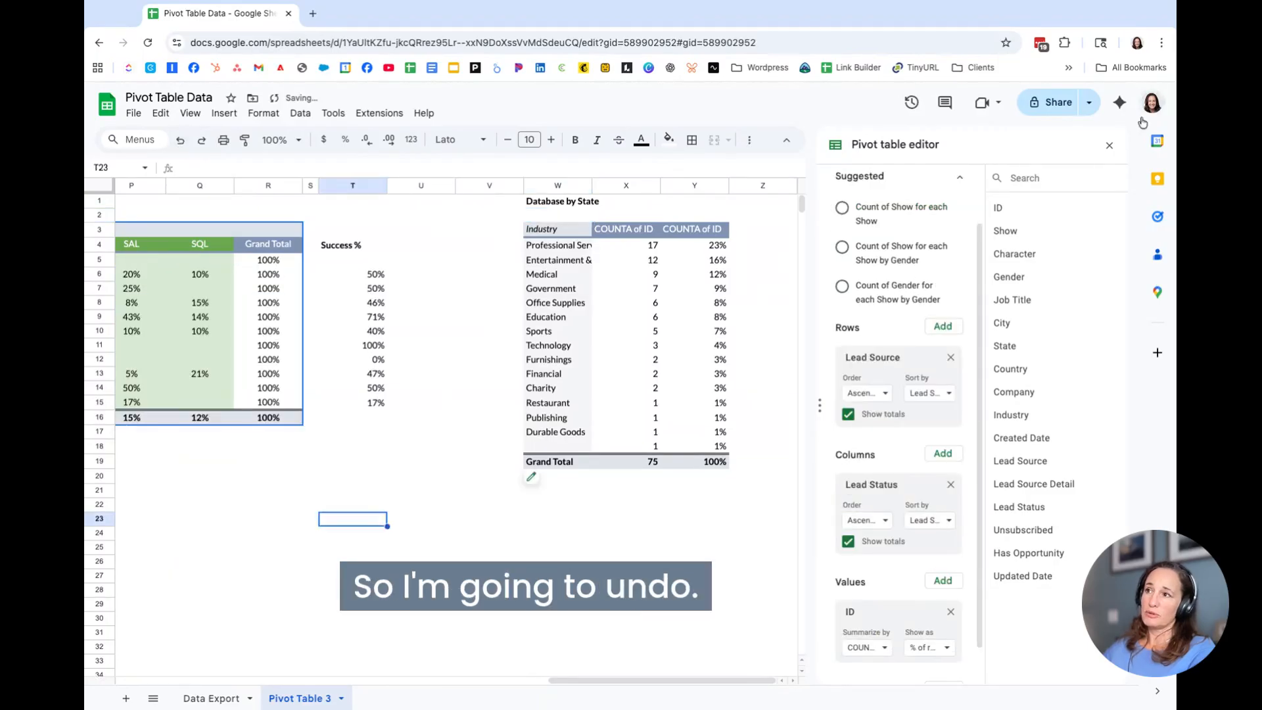
Replace Industry with State as the row field of the Database by State pivot table.
left_click(1109, 146)
left_click(570, 575)
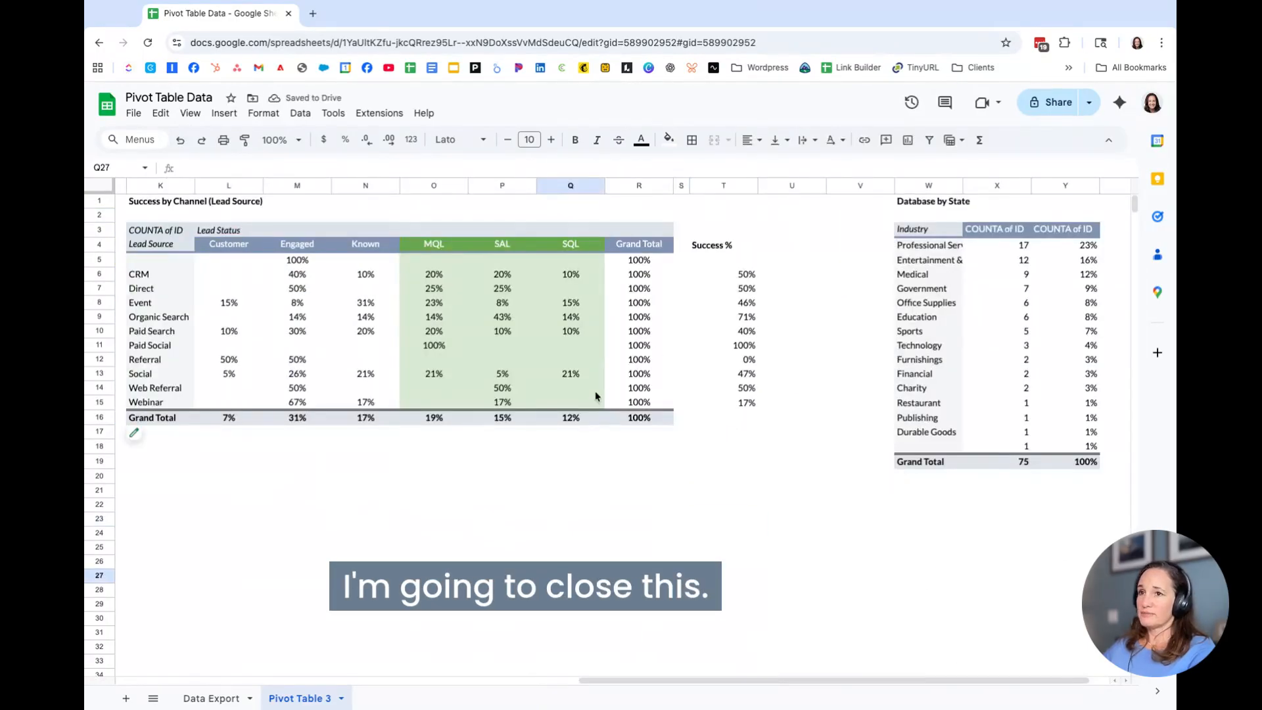
scroll(657, 394, "right", 1)
left_click(954, 320)
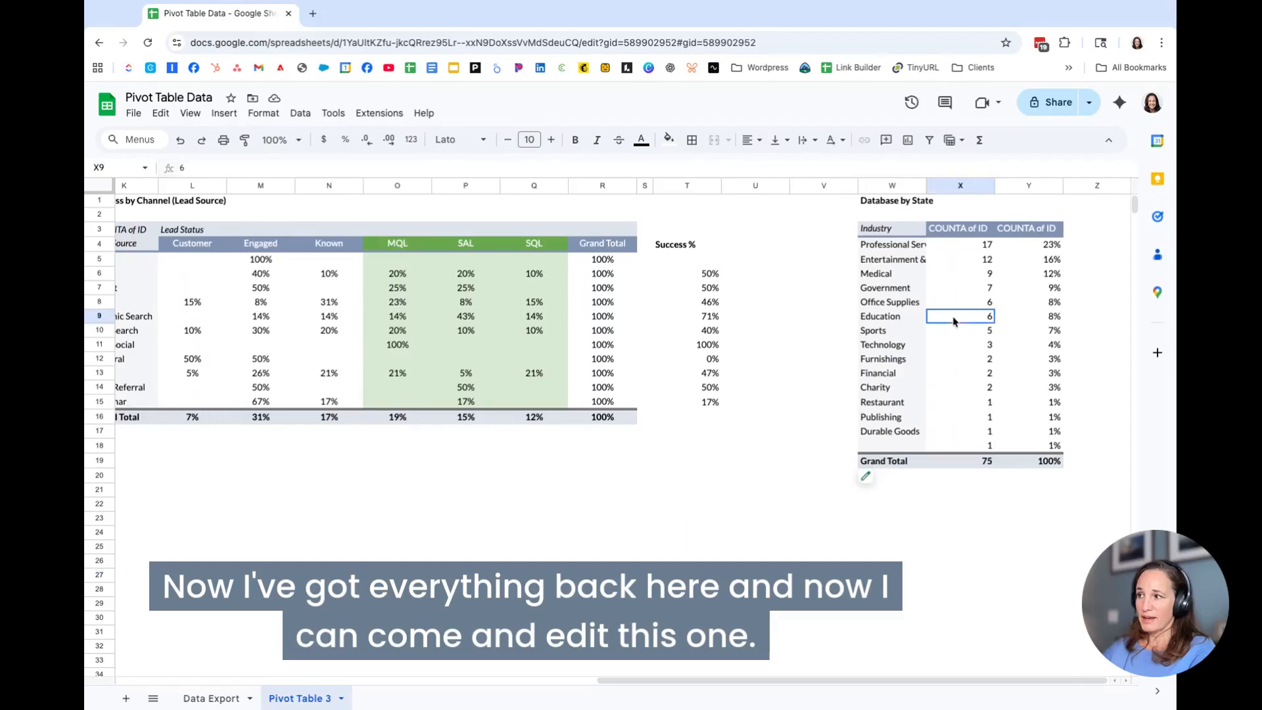
left_click(873, 479)
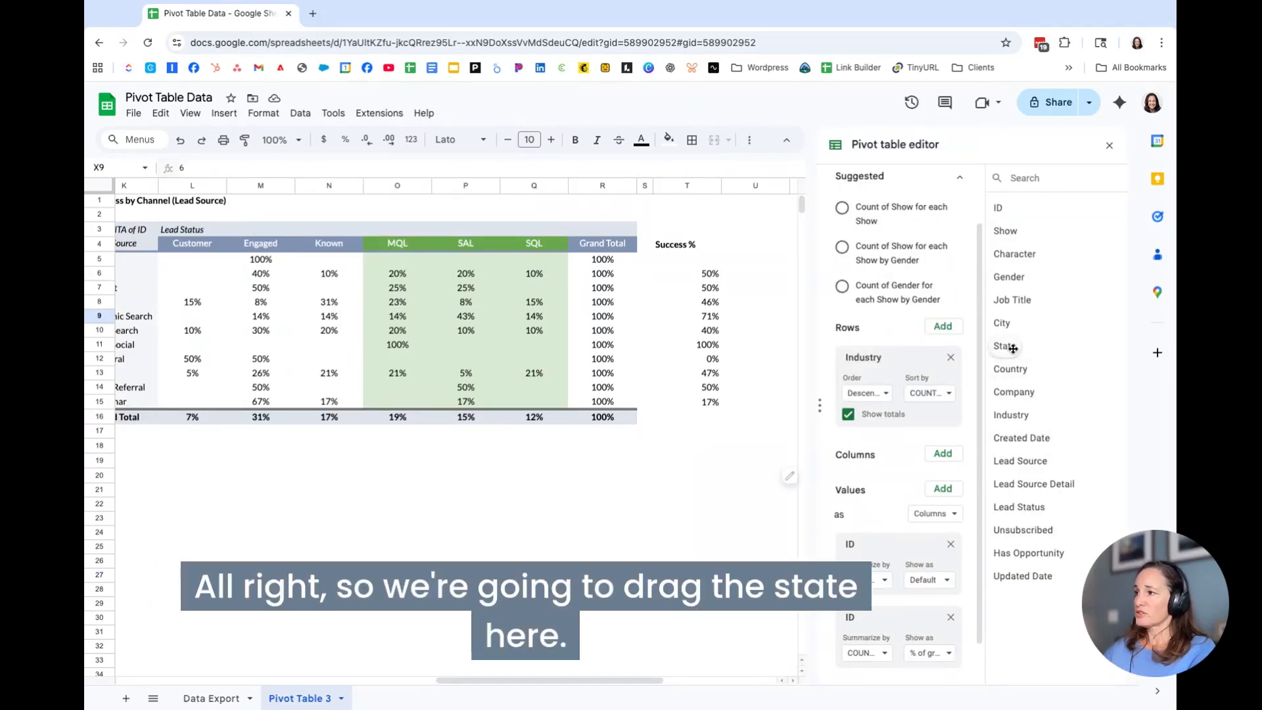
left_click_drag(1012, 348, 874, 365)
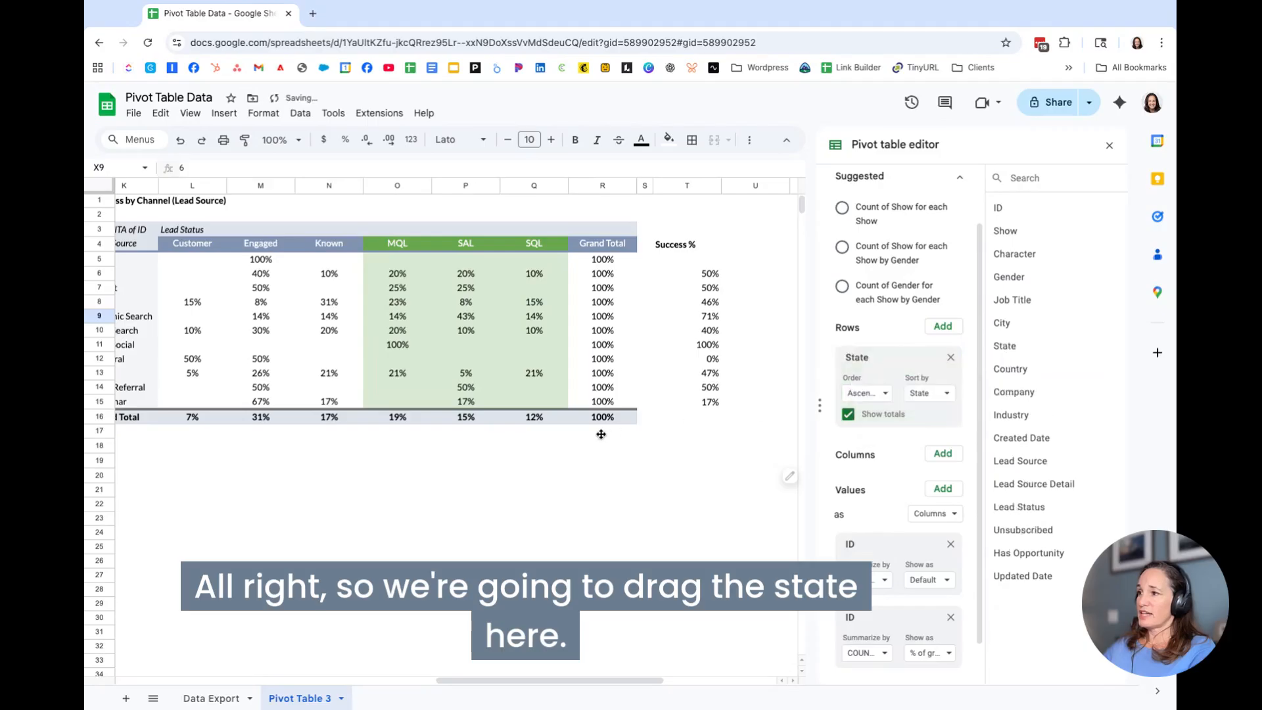
left_click(572, 259)
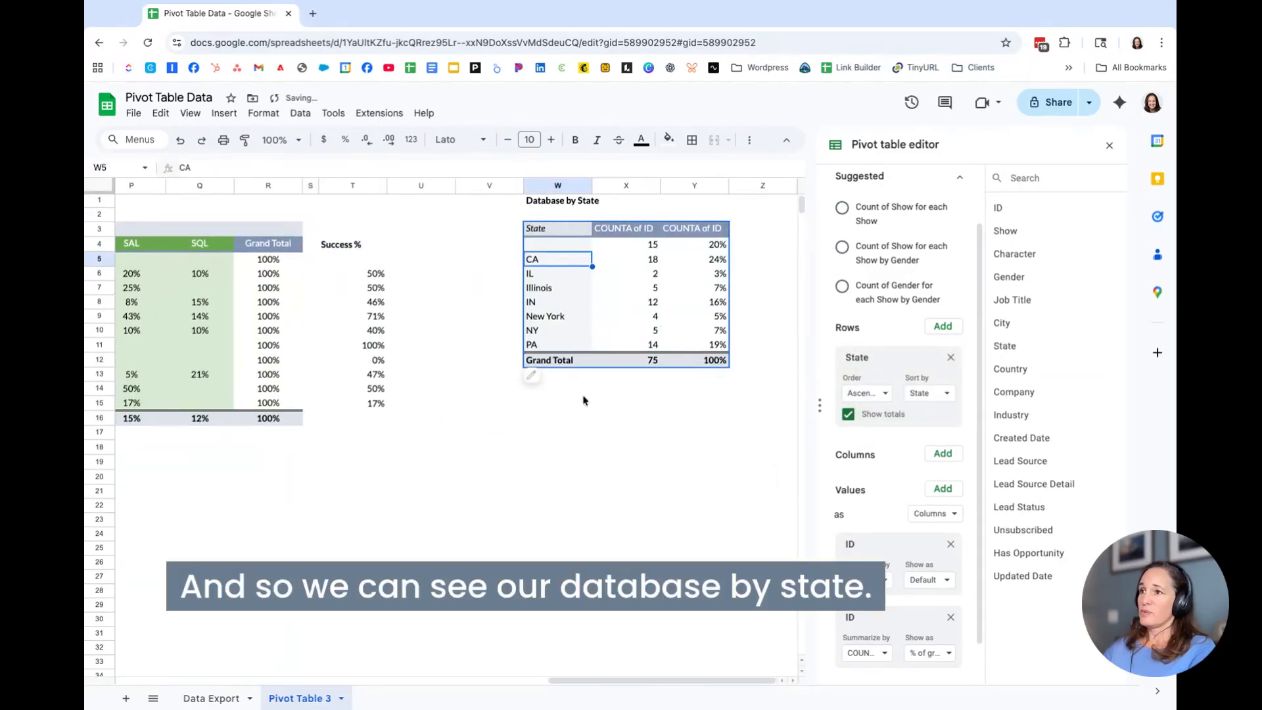
left_click(574, 249)
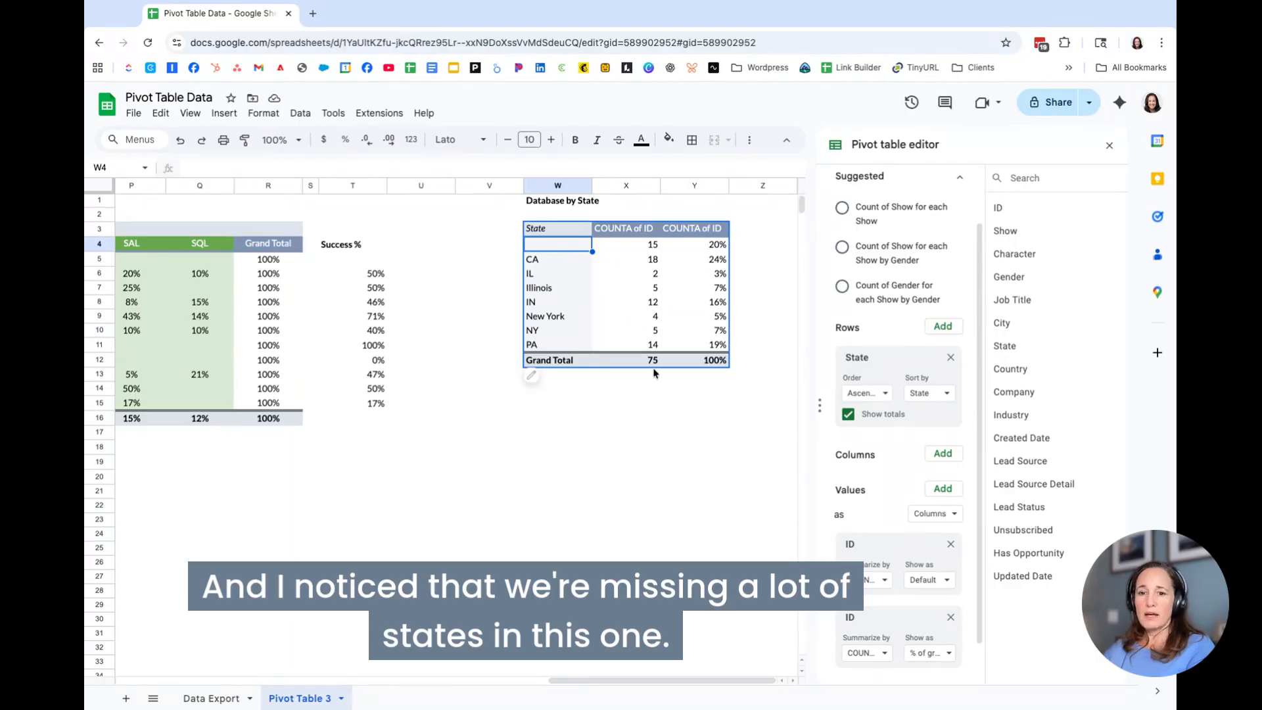
Remove the percentage ID value from the Database by State pivot table and add Country above State in the rows, fitting column W to its contents.
left_click(950, 617)
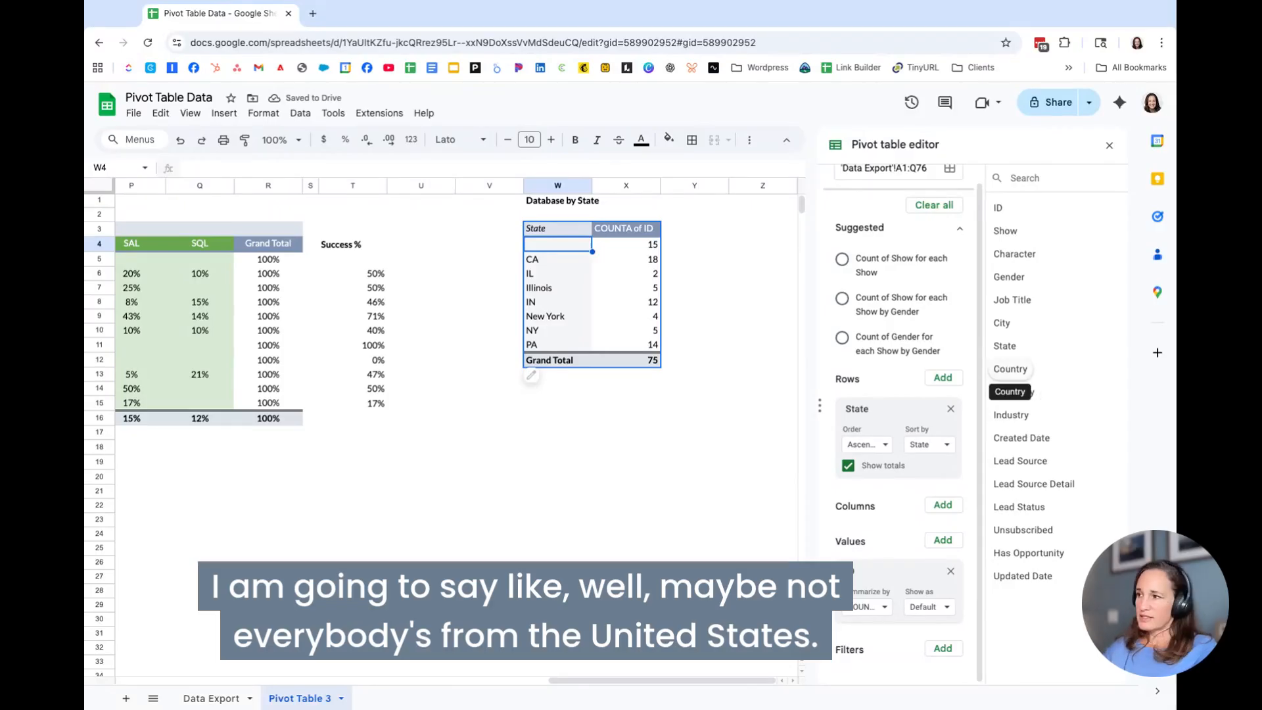
left_click_drag(1010, 371, 858, 394)
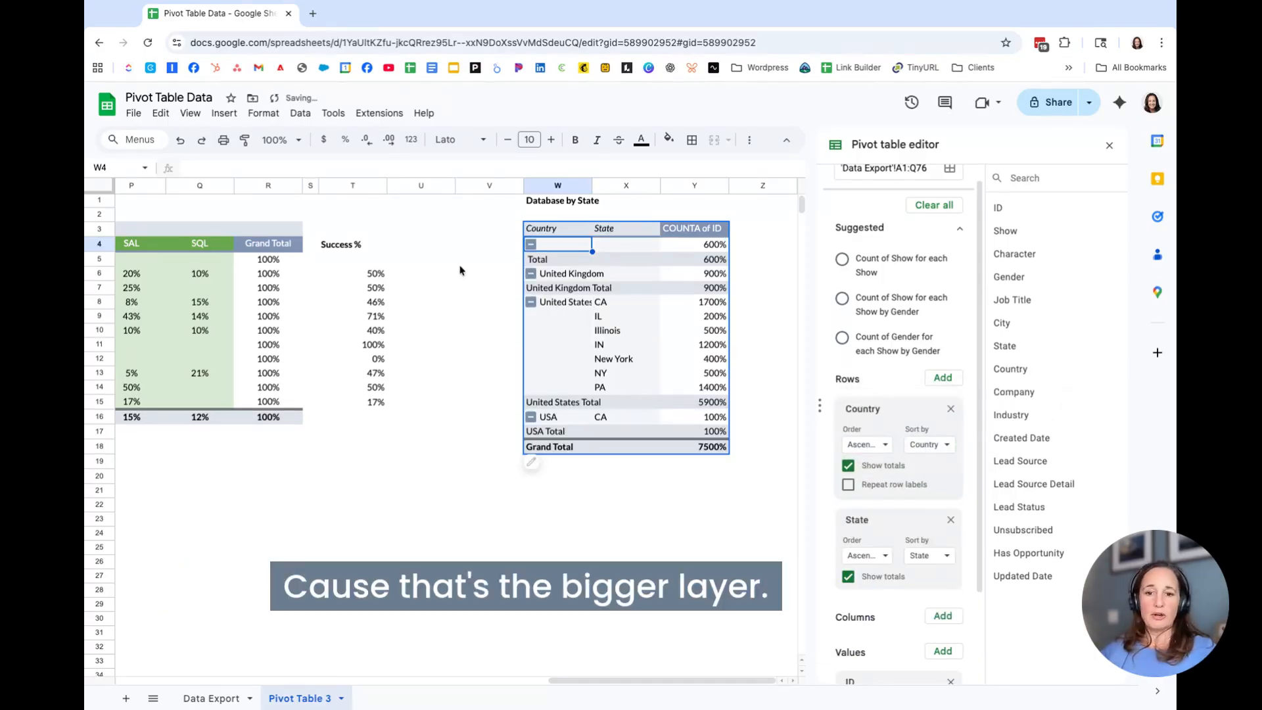
double_click(592, 186)
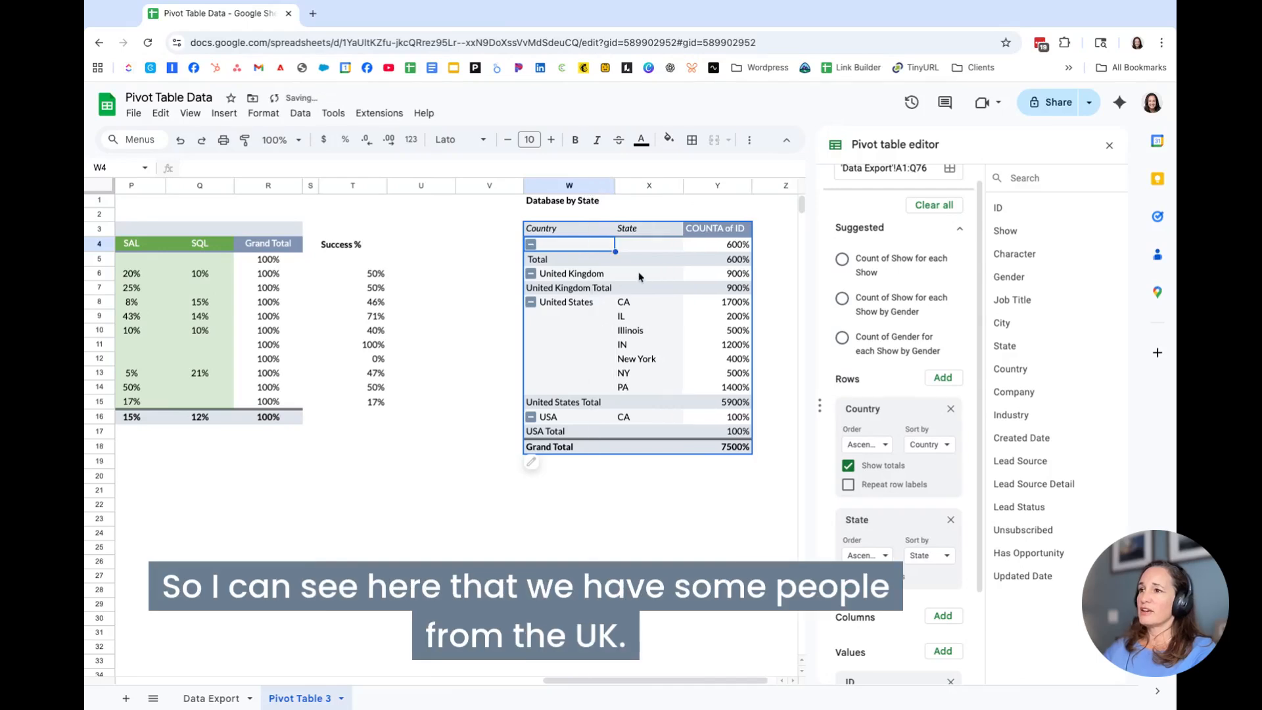
left_click(579, 303)
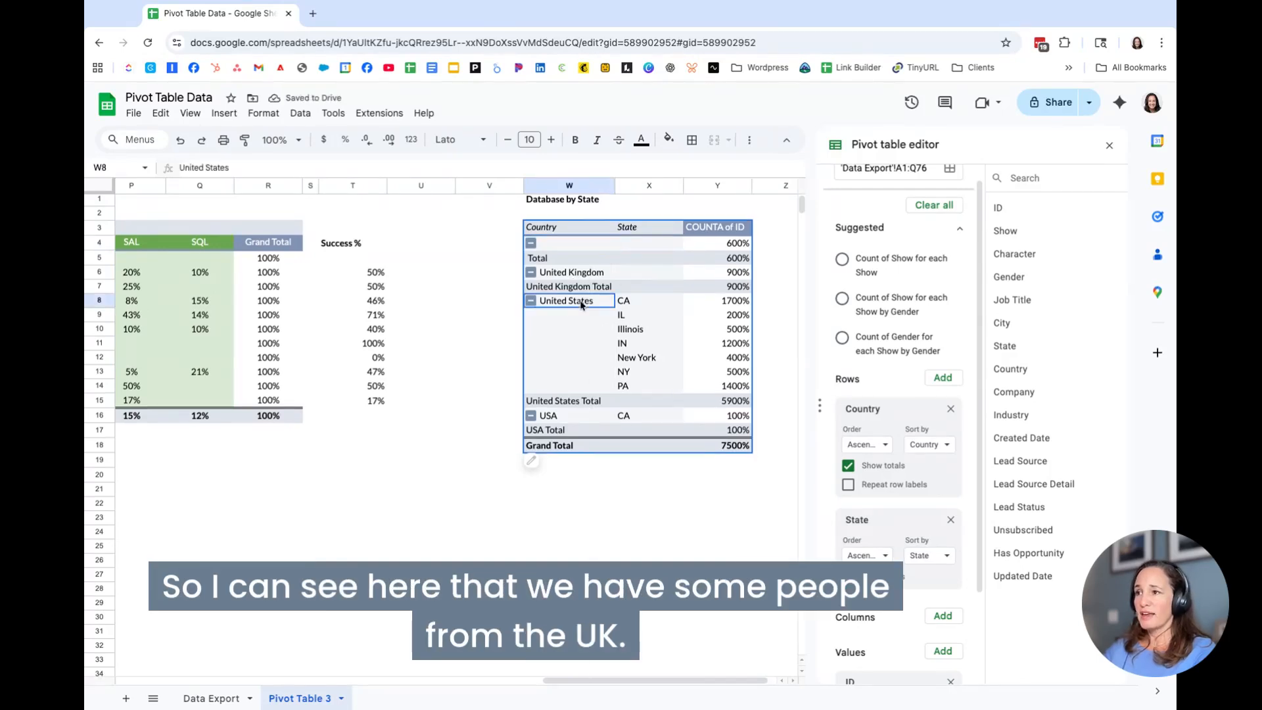
left_click(573, 415)
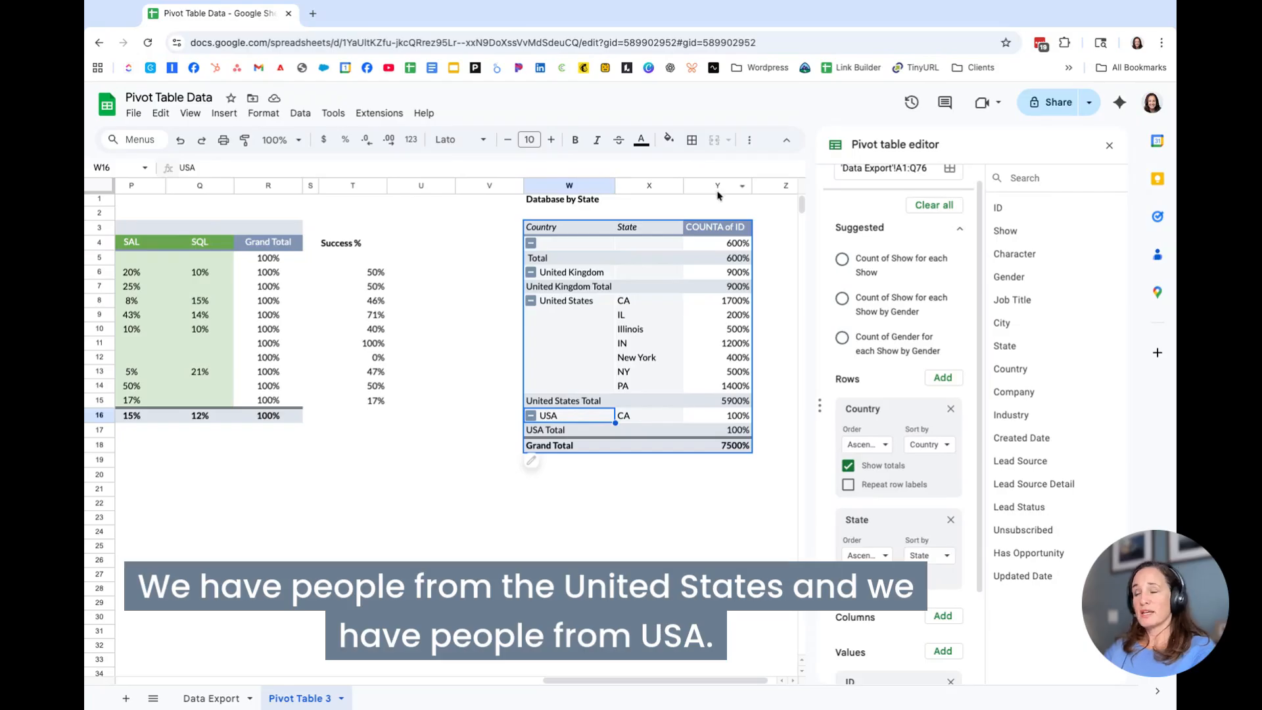
Set the number format of column Y, which holds the Database by State counts, to Automatic.
left_click(736, 244)
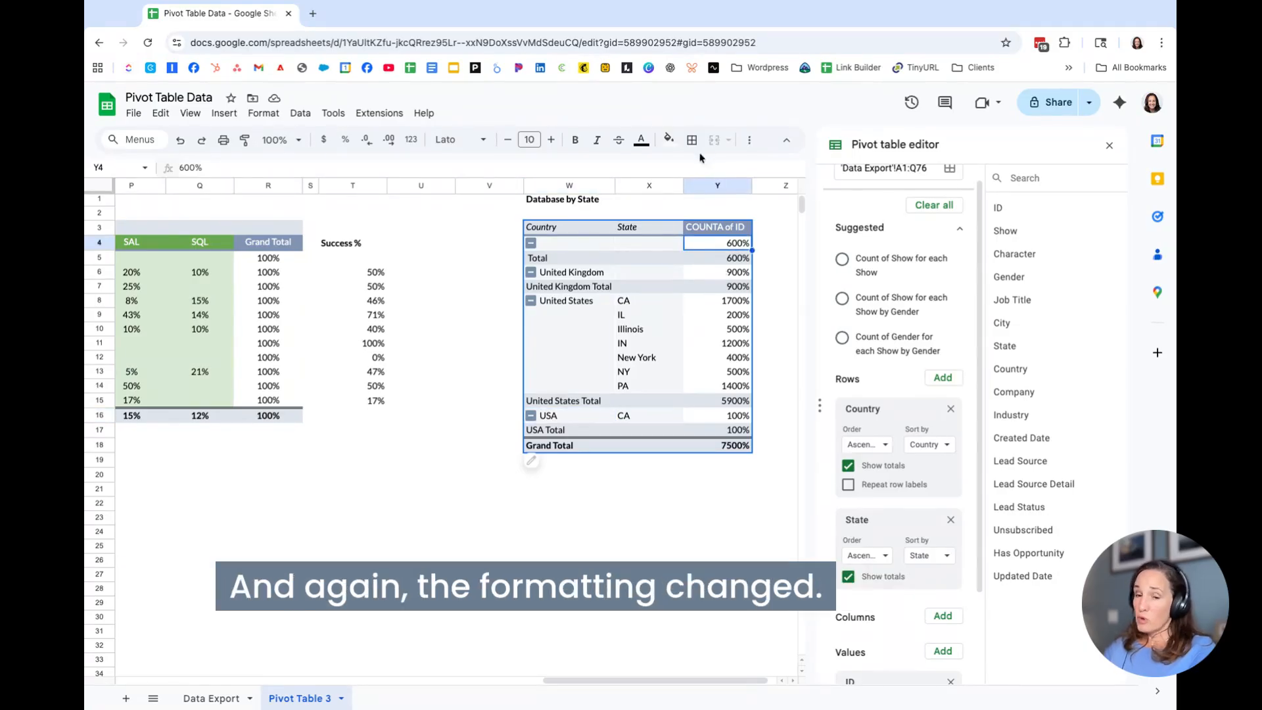
left_click(708, 189)
left_click(411, 140)
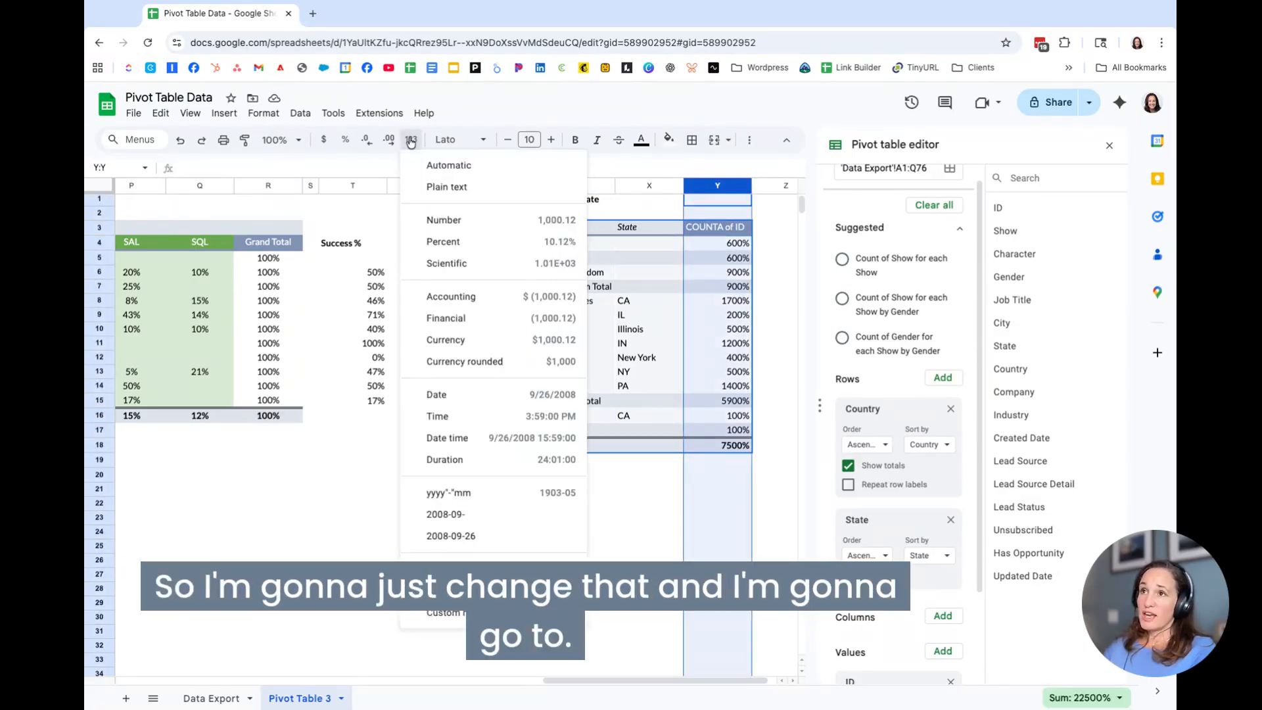
left_click(447, 165)
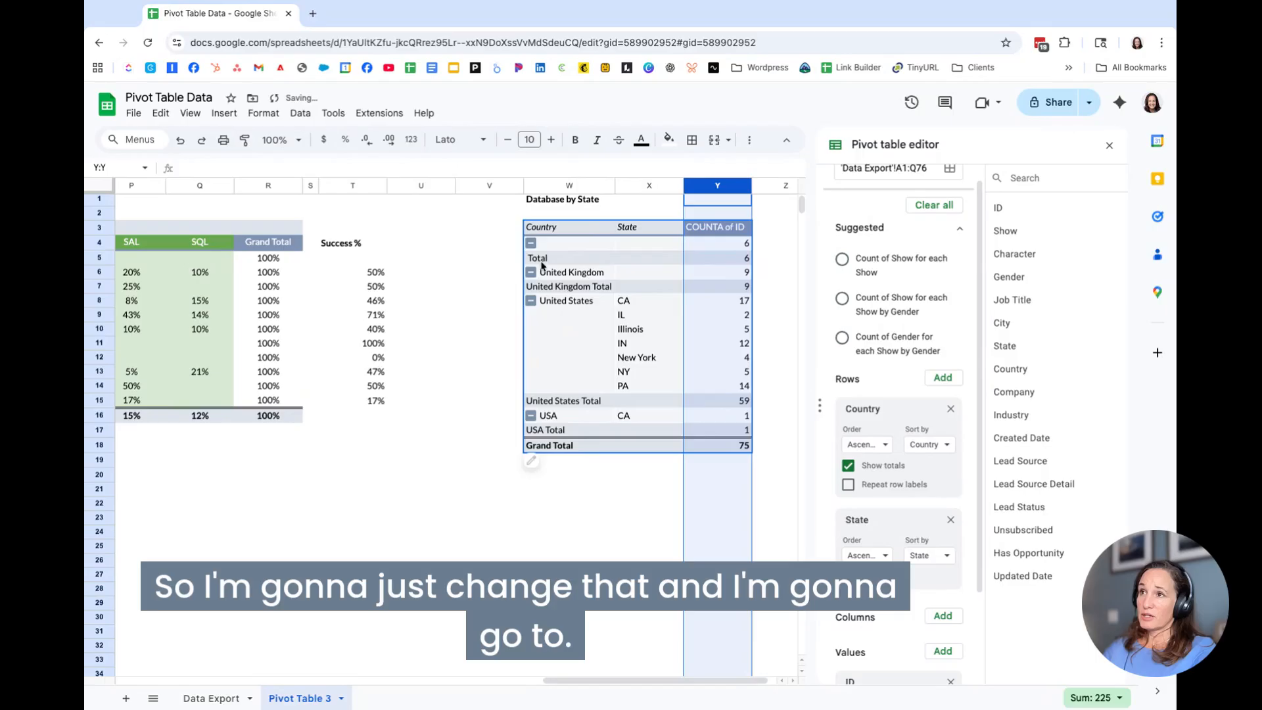
left_click(684, 412)
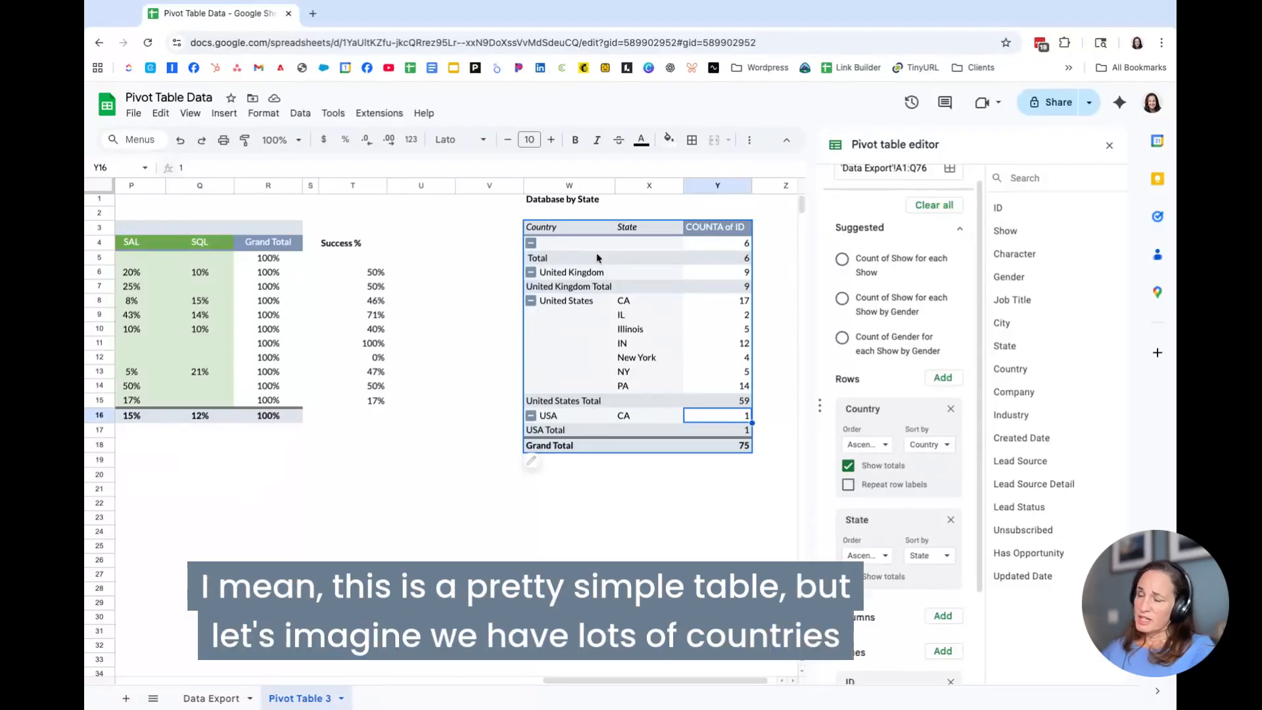
Add a Country filter to the Database by State pivot table that shows only United States and USA.
scroll(721, 395, "down", 2)
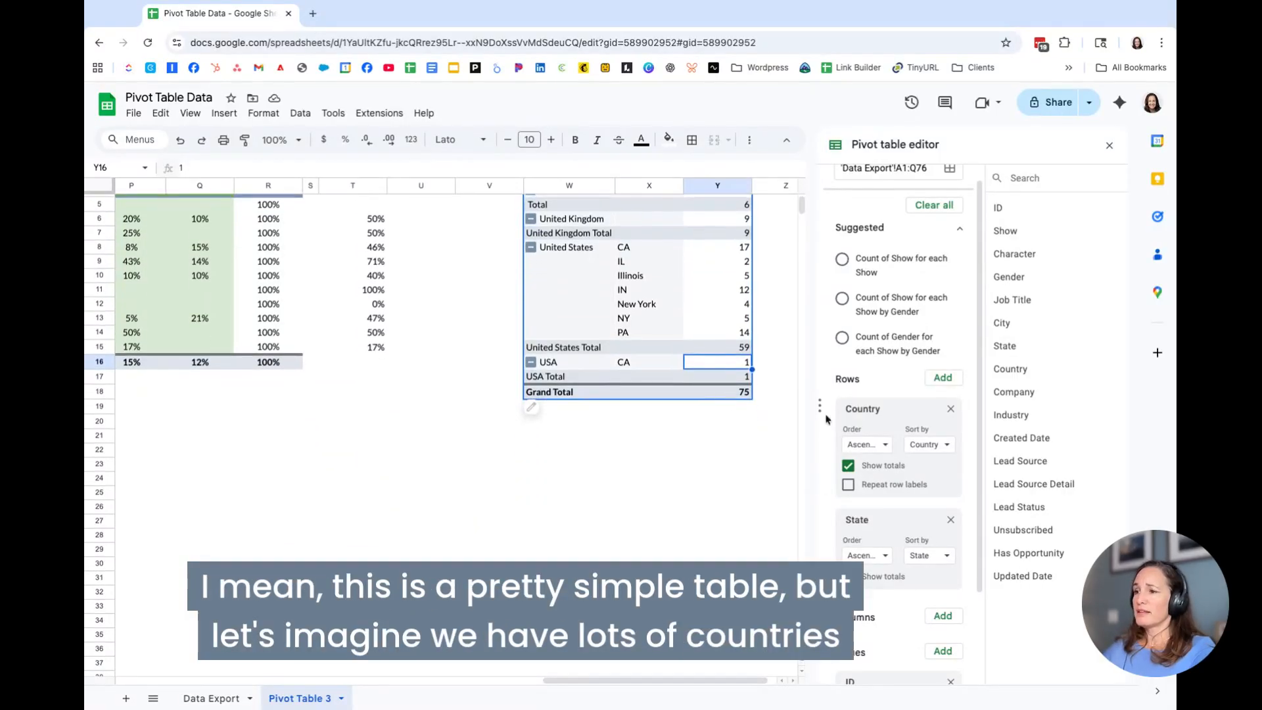
scroll(936, 507, "down", 1)
scroll(936, 507, "down", 1)
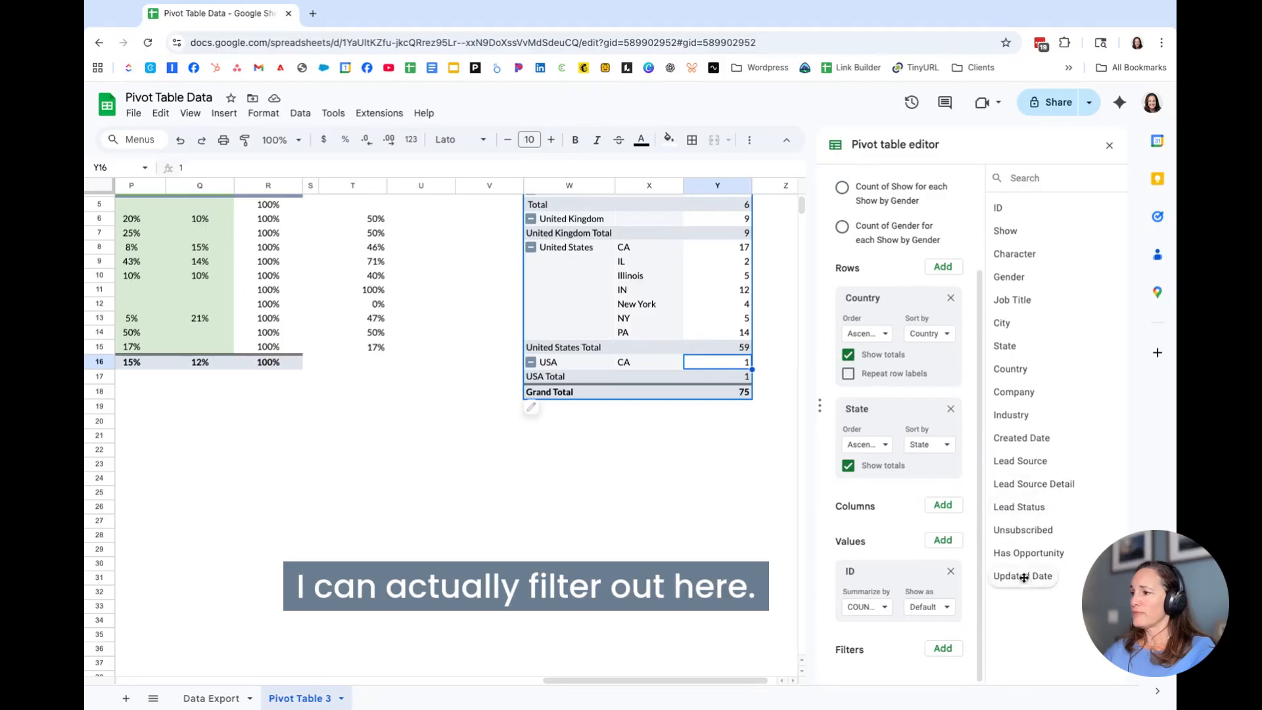
left_click_drag(1012, 369, 874, 677)
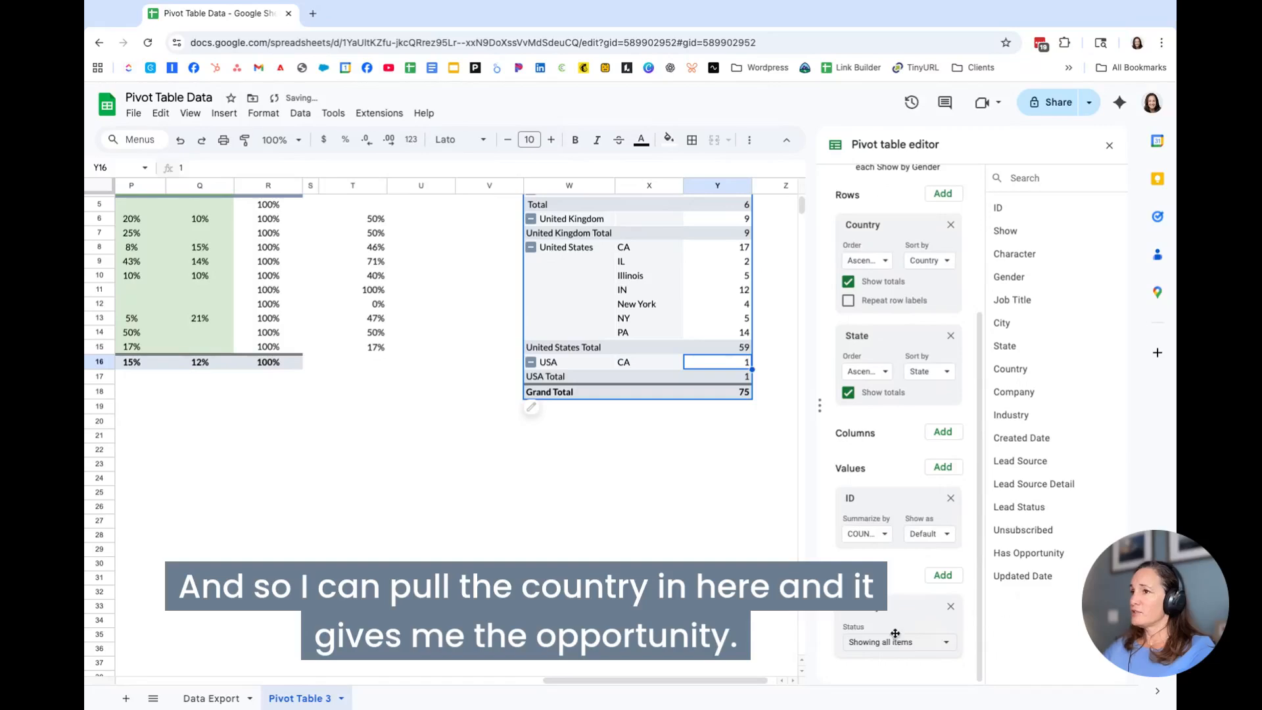
left_click(921, 650)
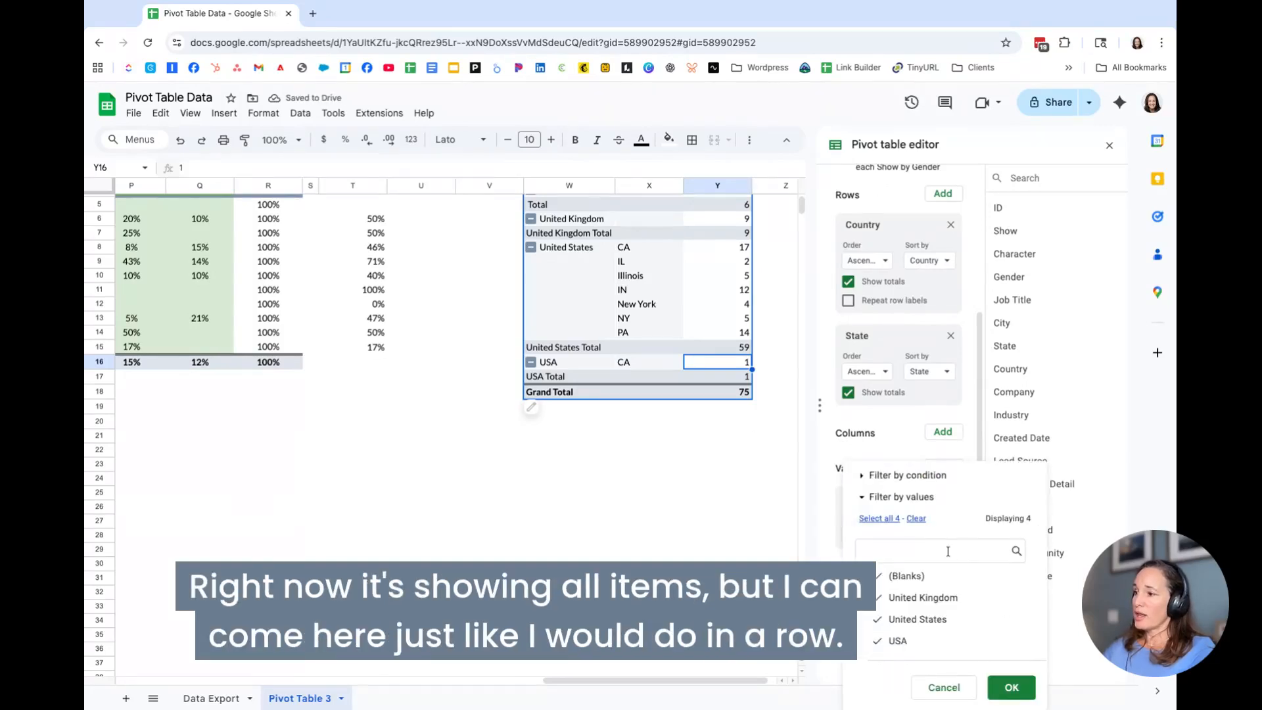
left_click(917, 519)
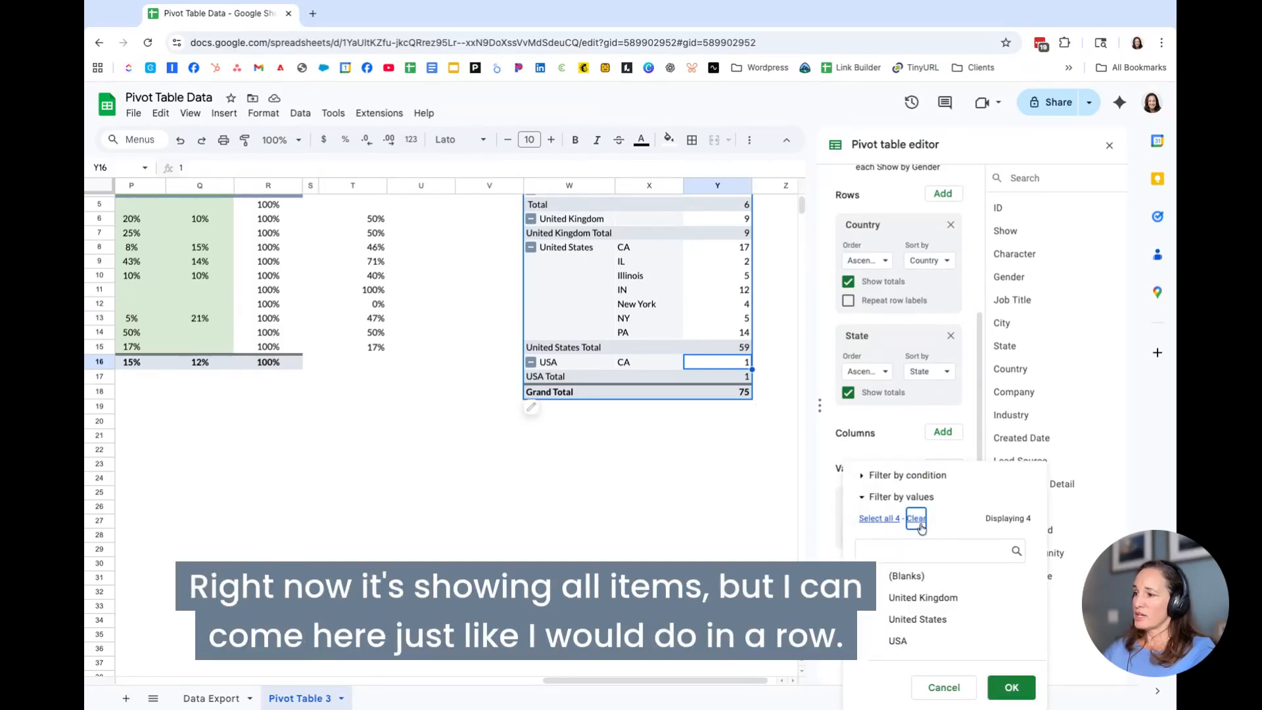
left_click(920, 619)
left_click(870, 638)
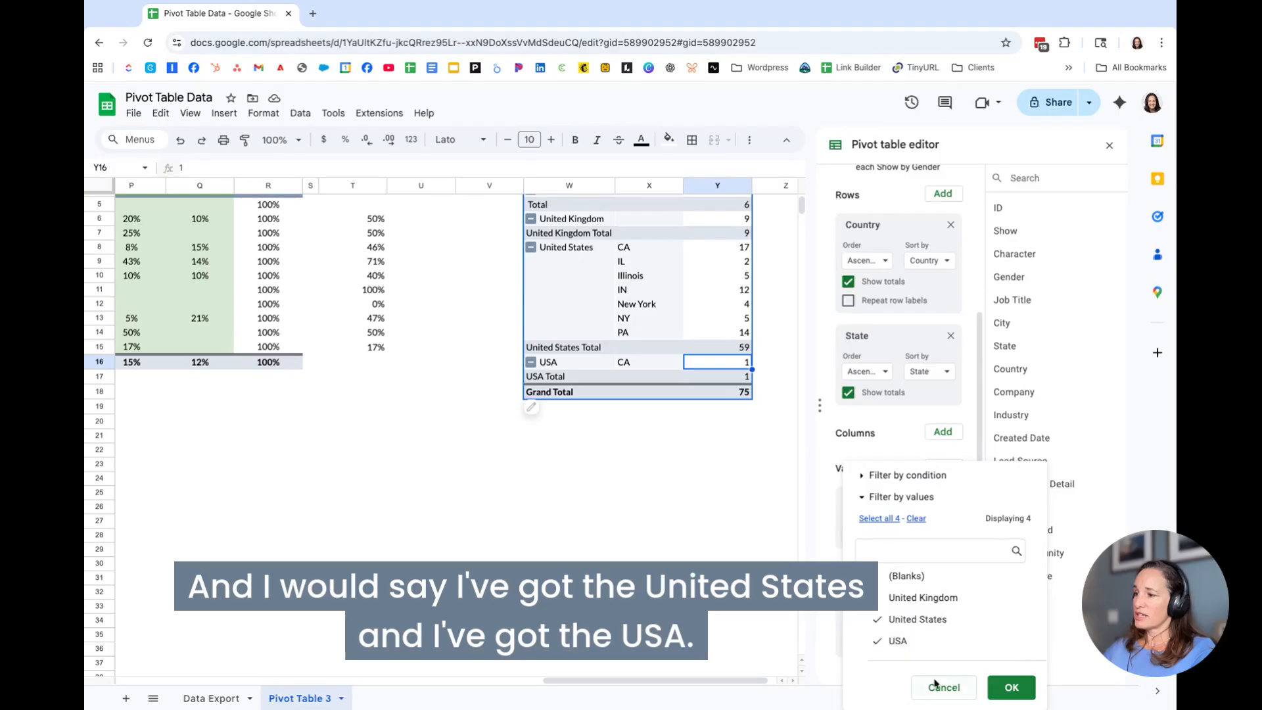
left_click(1010, 686)
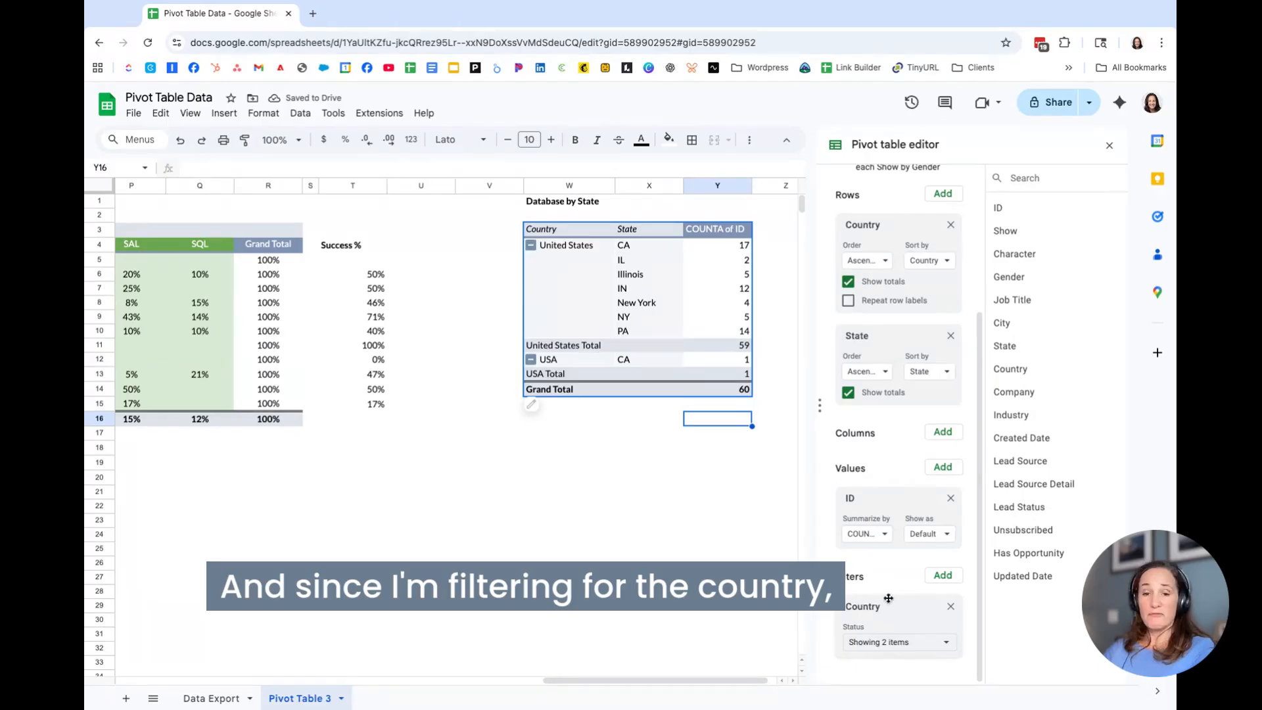
Remove Country from the rows of the Database by State pivot table and check the state names for inconsistent spellings.
left_click(950, 225)
left_click(679, 402)
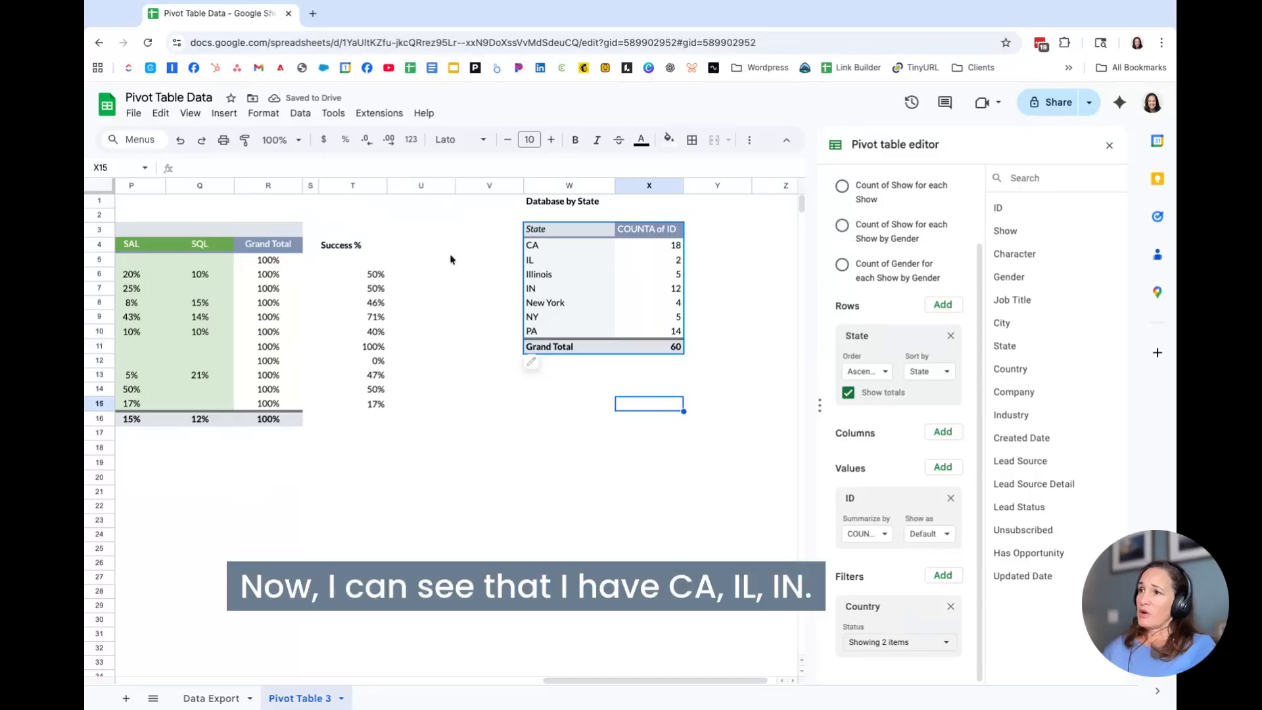
left_click(578, 248)
left_click(573, 262)
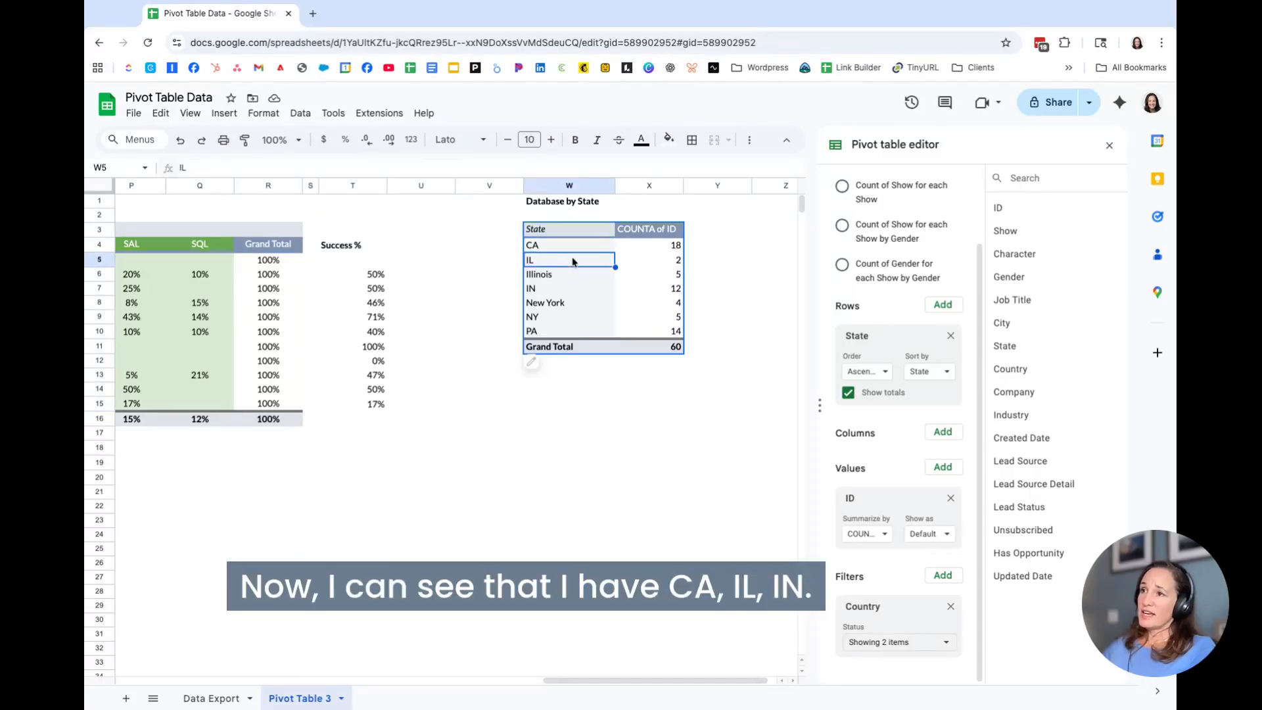
left_click(560, 289)
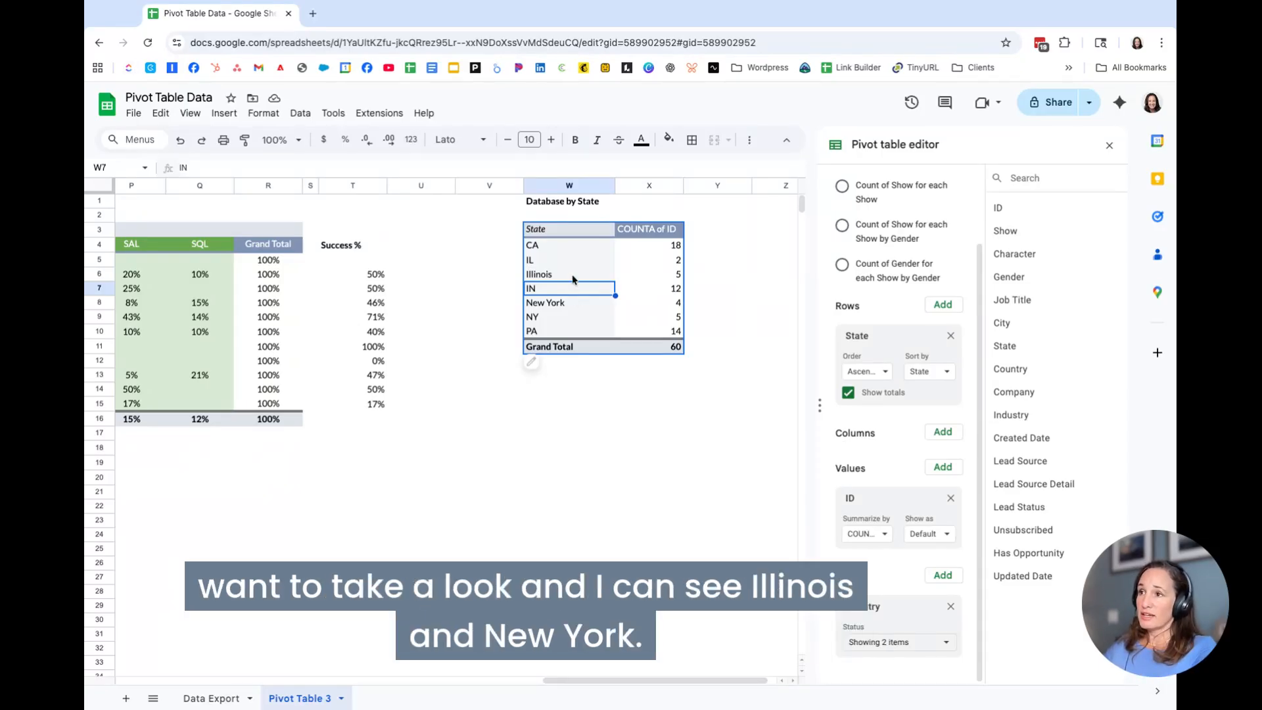
Filter the State column of the Data Export sheet to show only Illinois and New York.
left_click(219, 696)
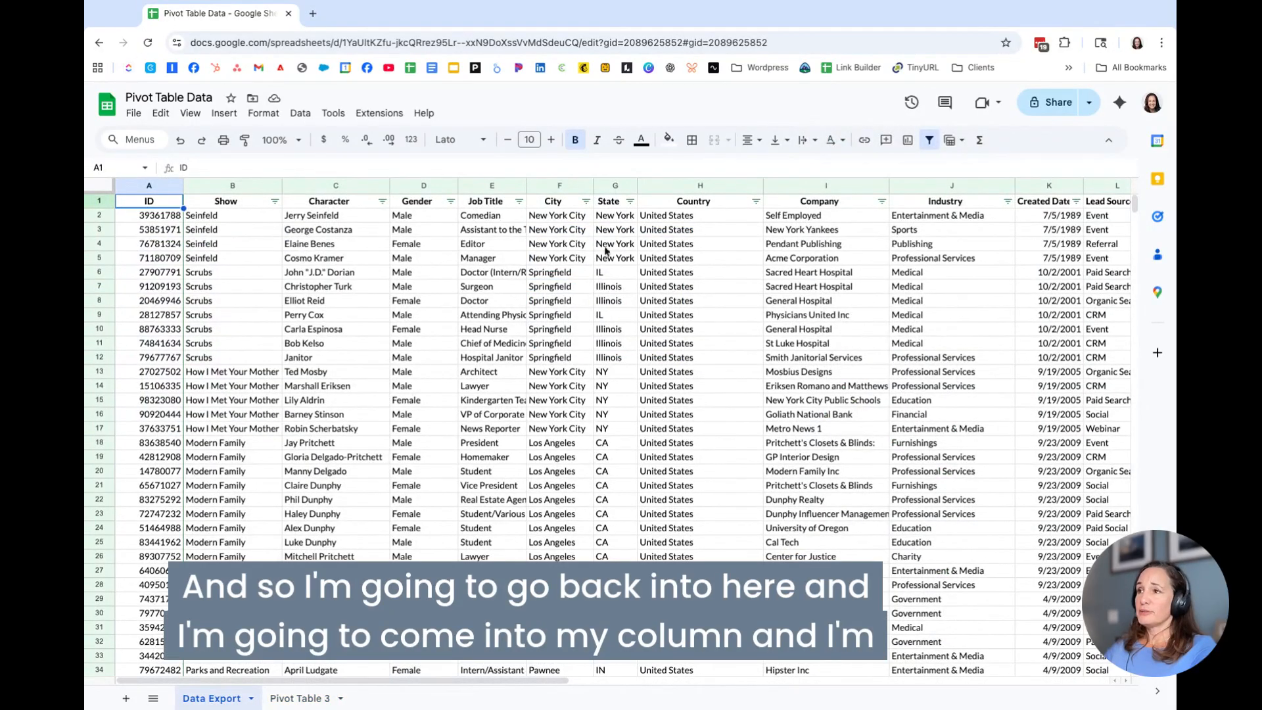
left_click(629, 201)
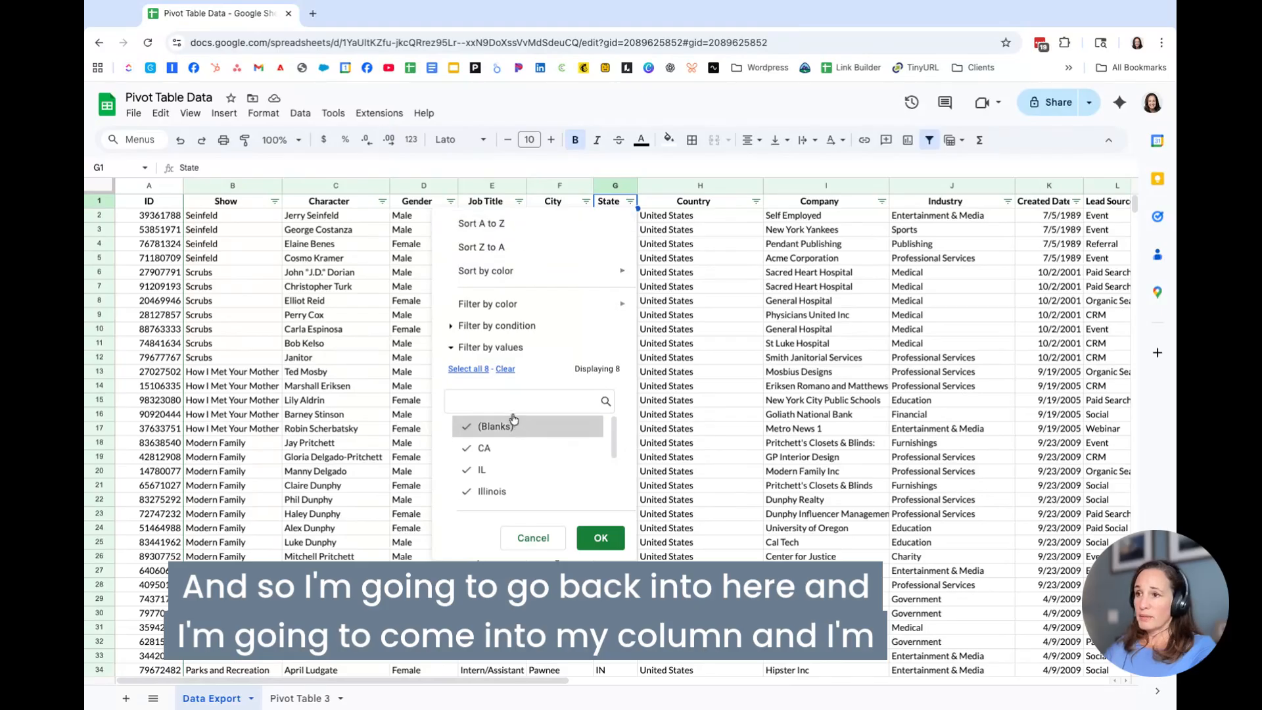
left_click(505, 369)
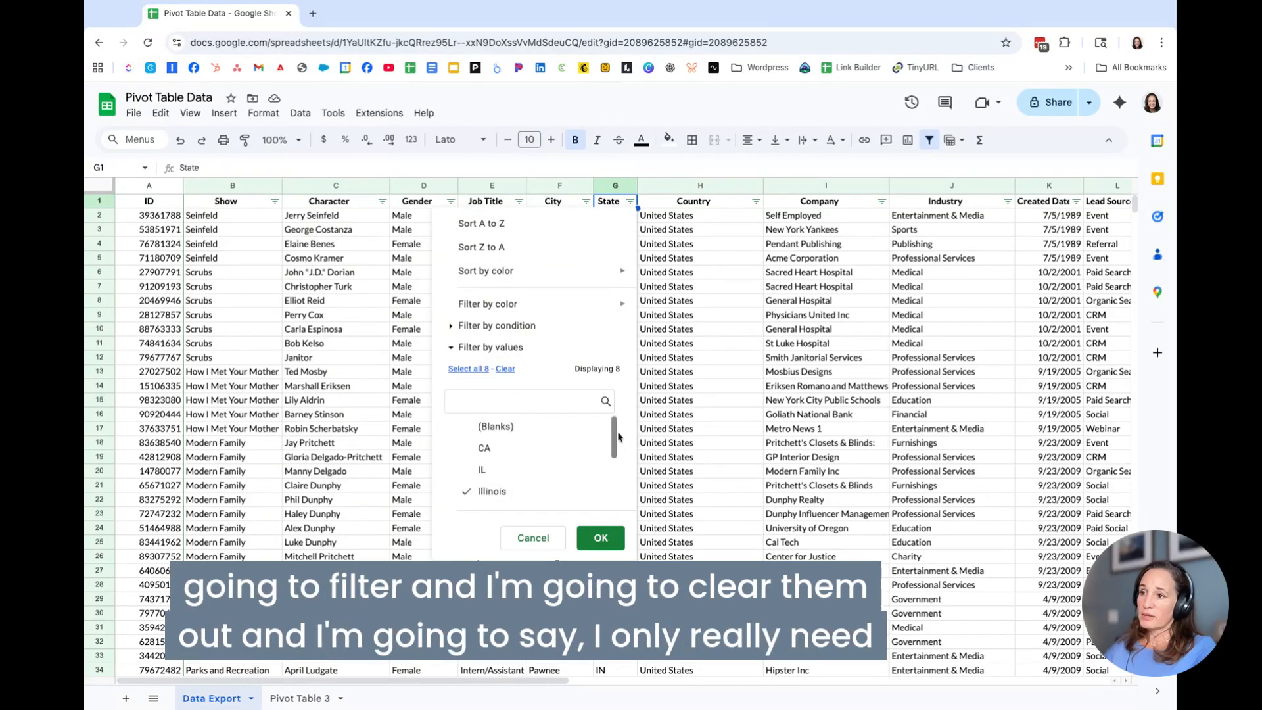
scroll(617, 436, "down", 2)
left_click(482, 448)
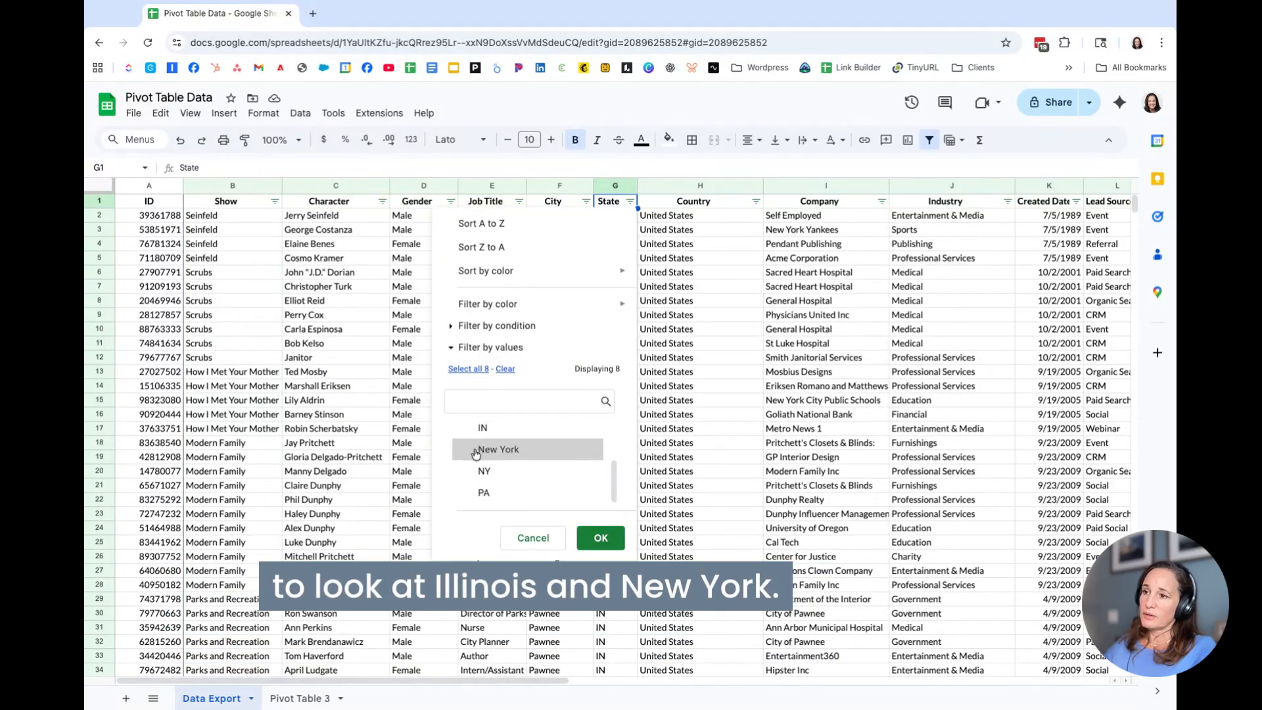
left_click(596, 539)
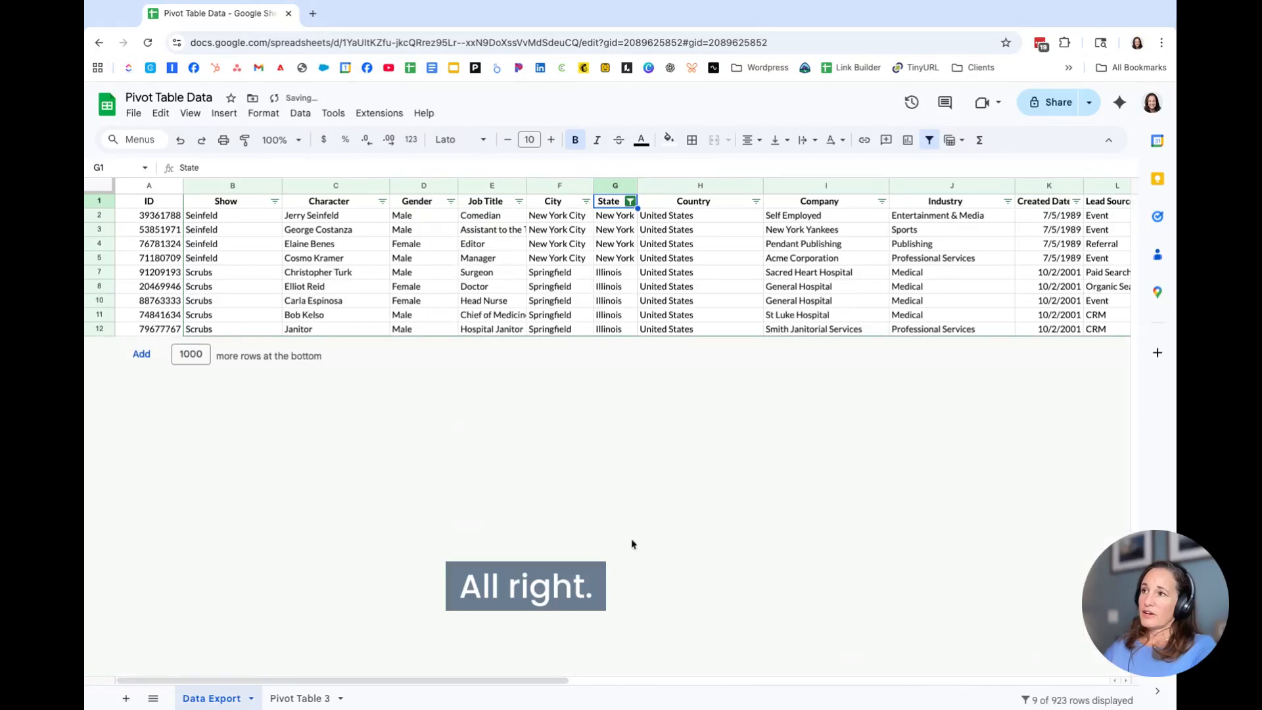
left_click(713, 302)
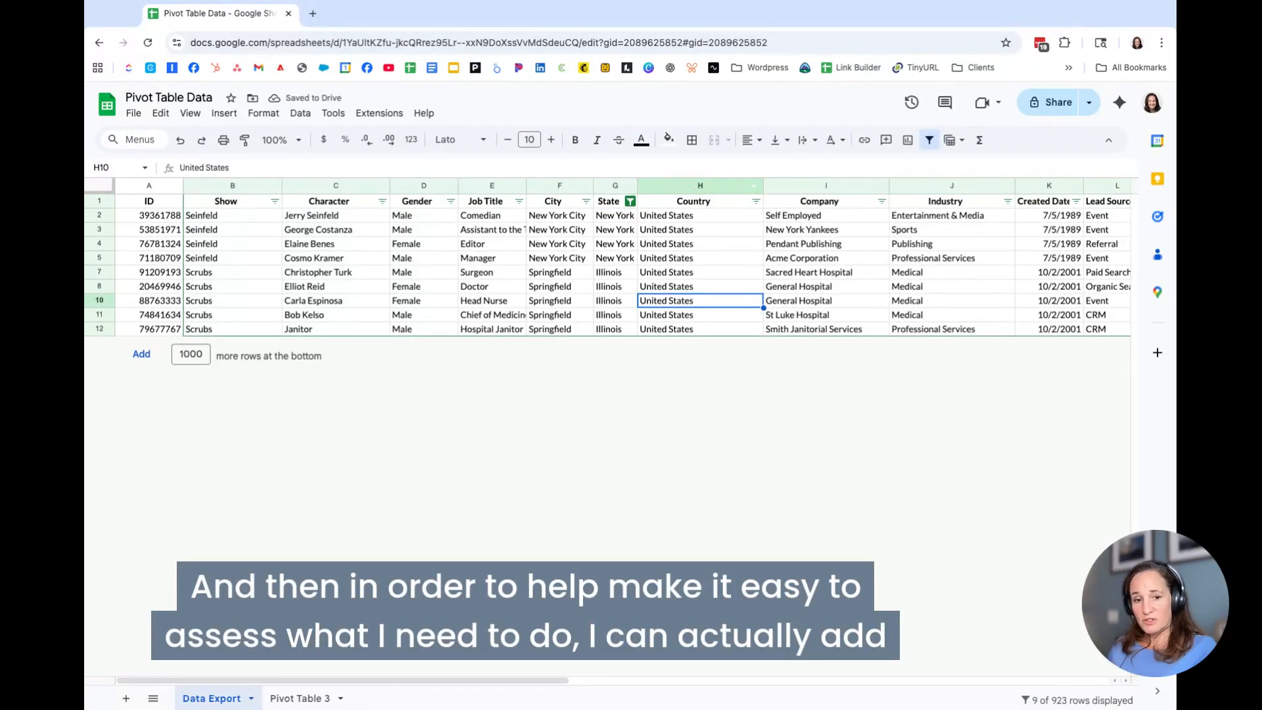
Insert a column before Country in the Data Export sheet and give it the header "Fix - Correct State".
left_click(696, 186)
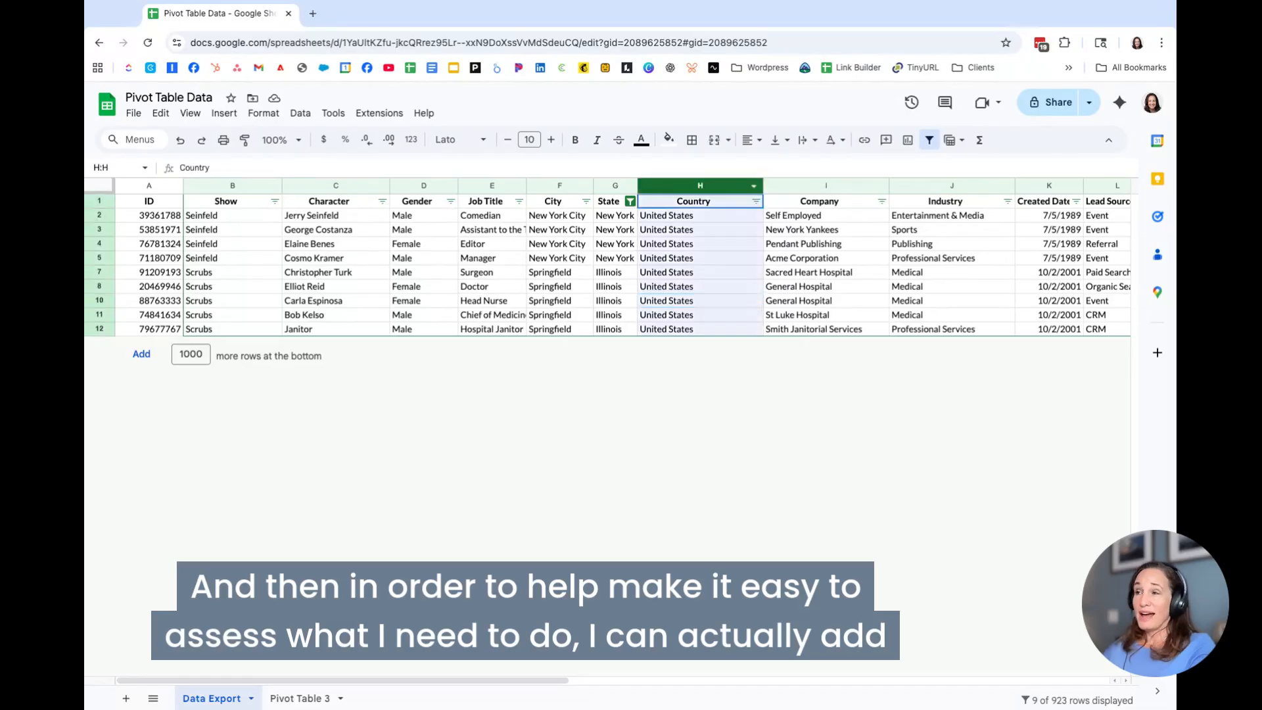
right_click(695, 186)
left_click(812, 301)
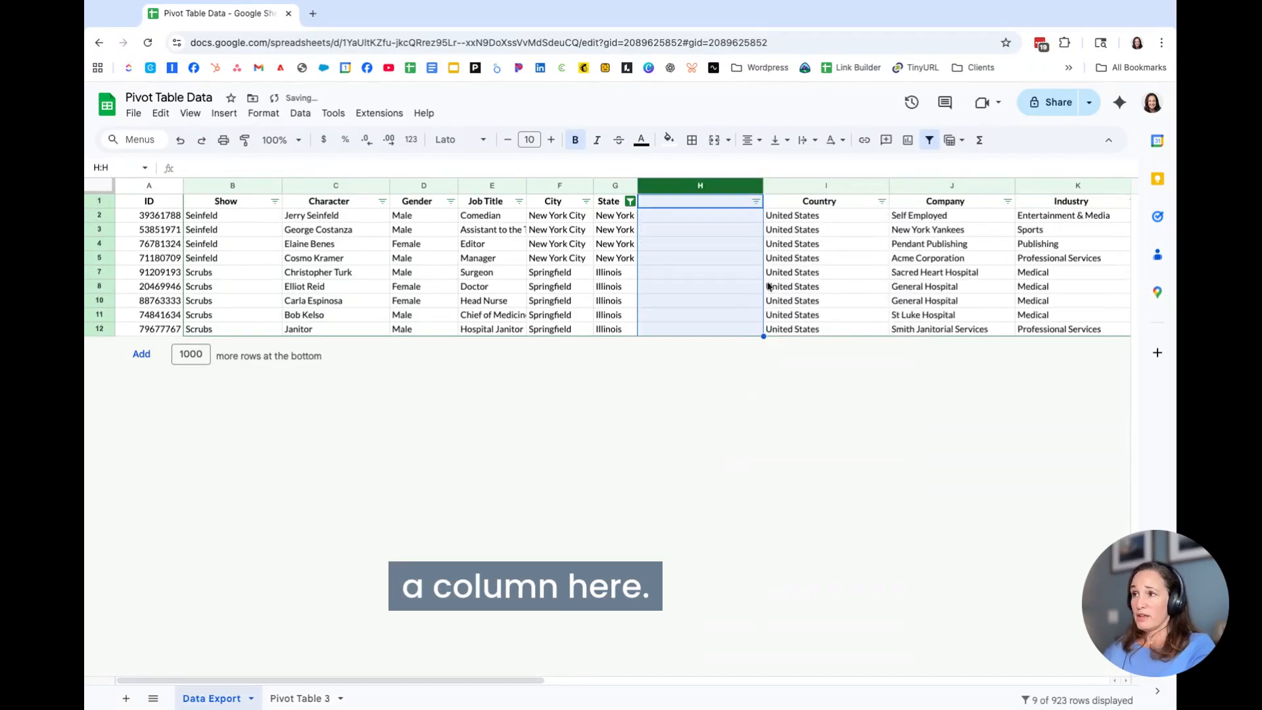
left_click(673, 203)
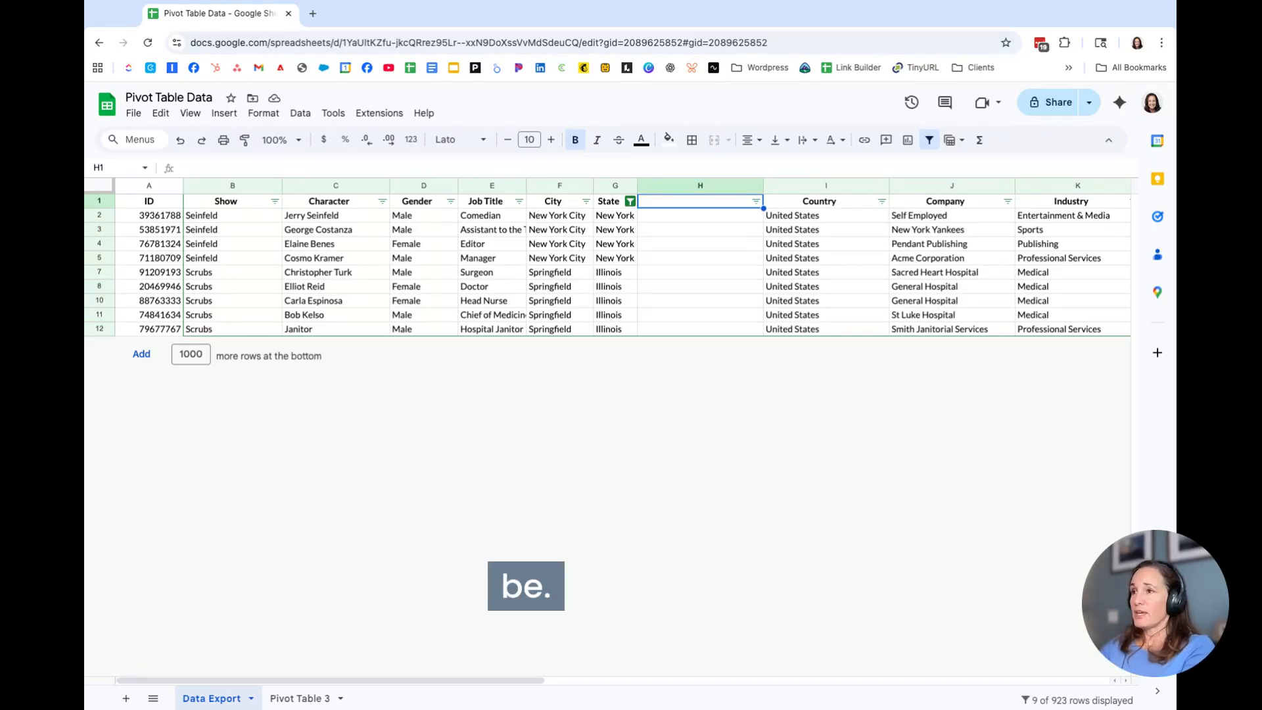
type("Fix -")
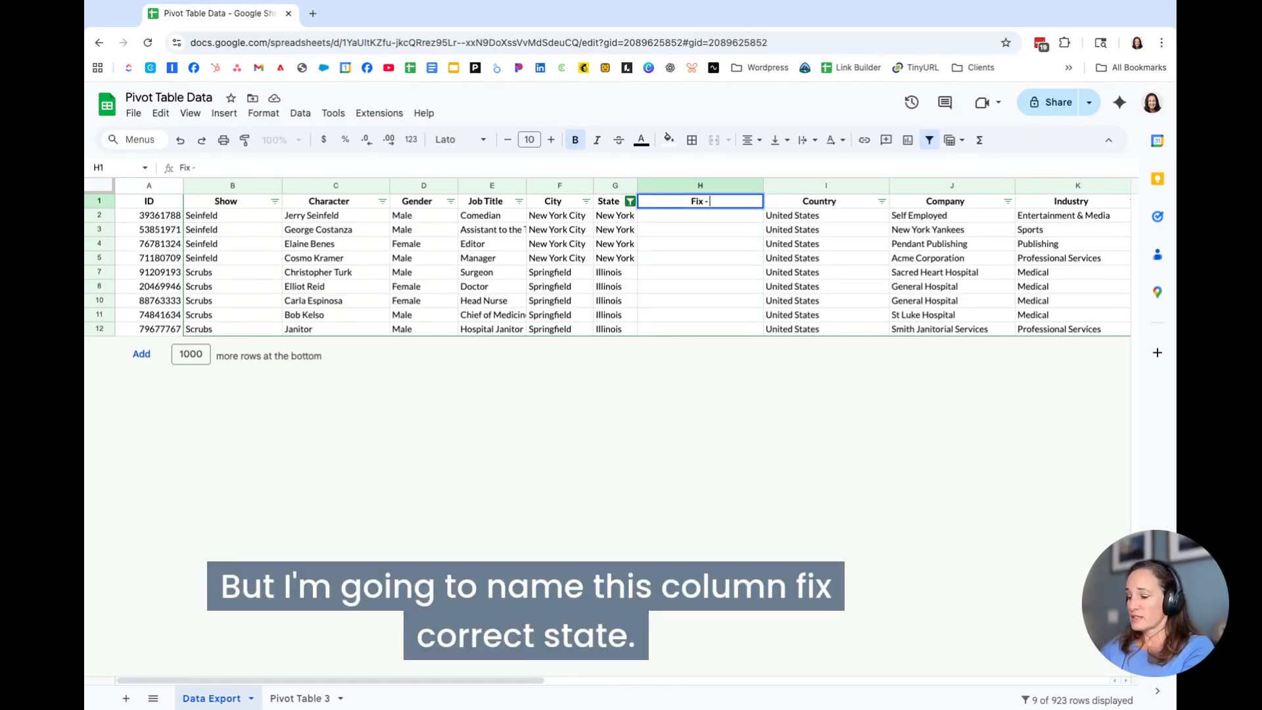
type(" Correct State")
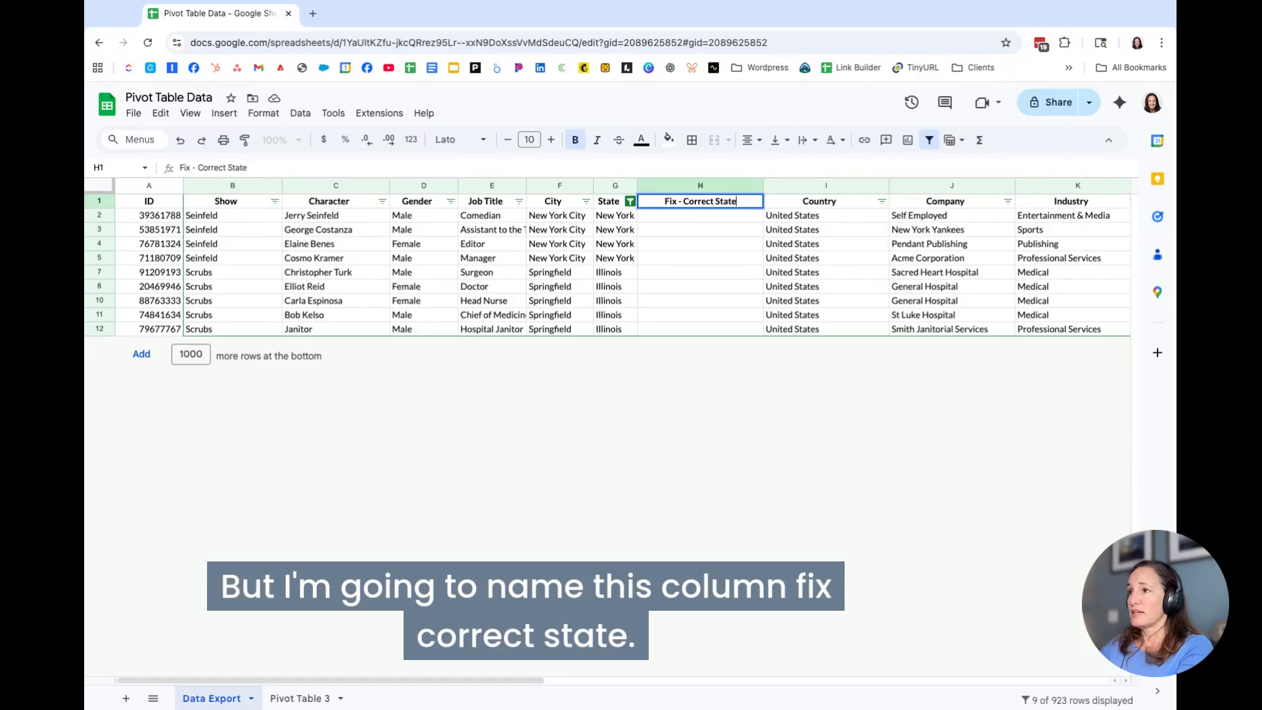
key("Return")
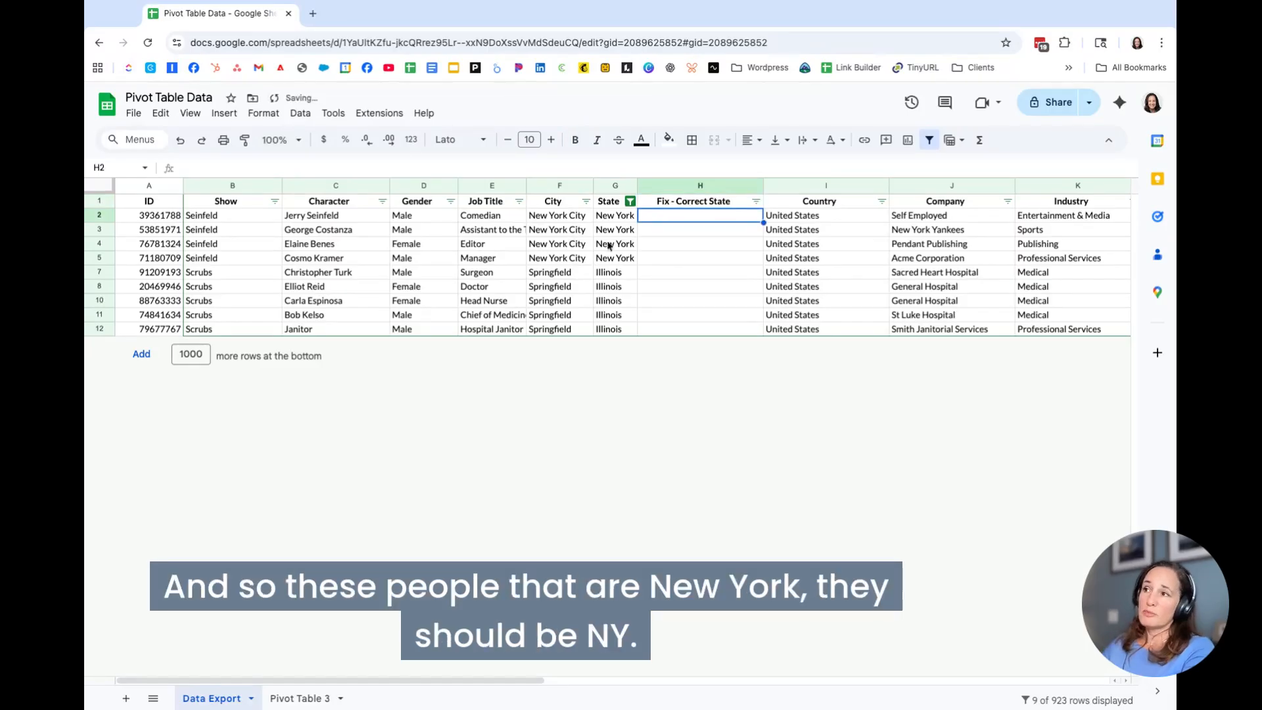
Enter NY in the Fix - Correct State column for all four New York rows.
type("NY")
key("Return")
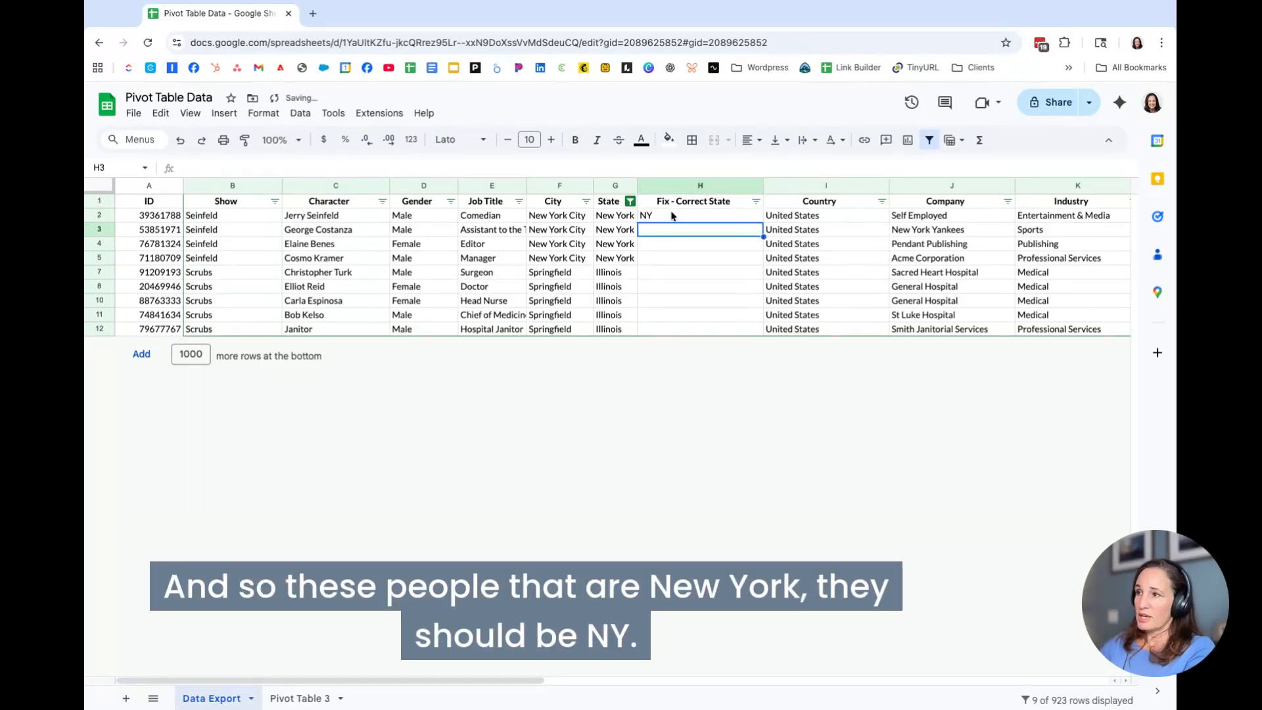
left_click(670, 218)
key("ctrl+c")
left_click_drag(667, 232, 665, 262)
key("ctrl+v")
Enter IL in the Fix - Correct State column for all Illinois rows and narrow the column to fit its header.
left_click(651, 273)
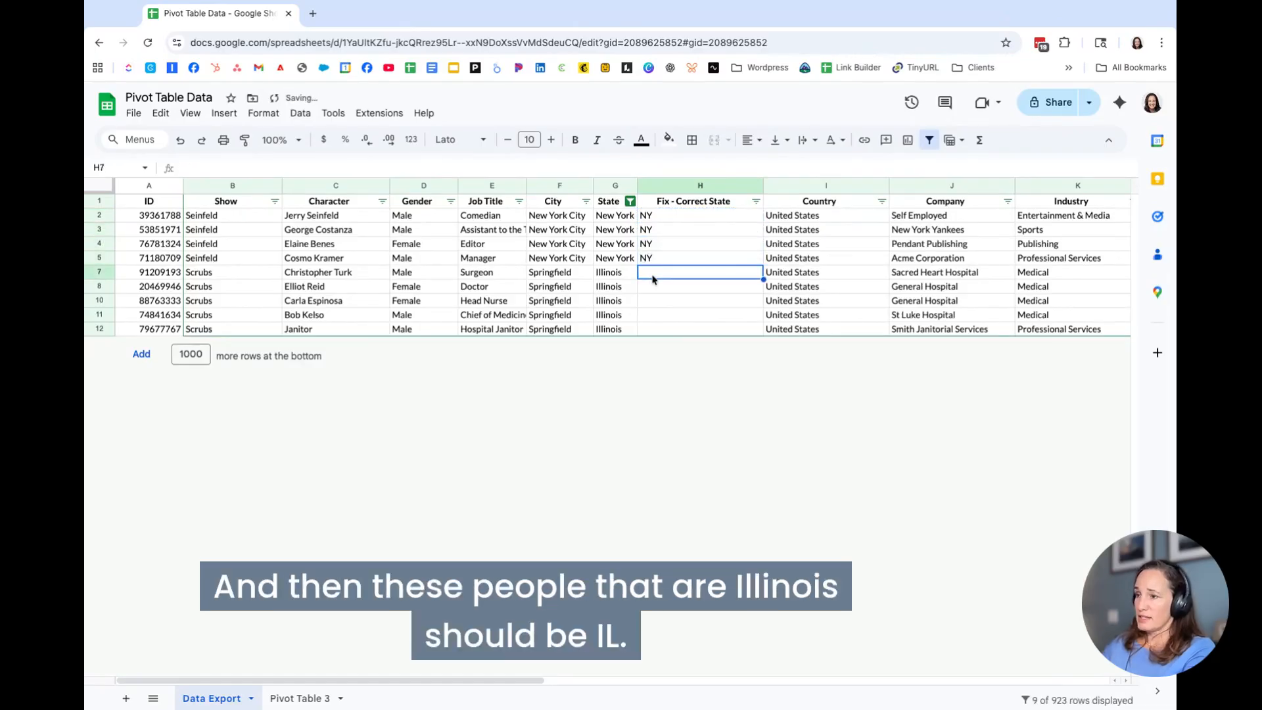
type("IL")
key("Return")
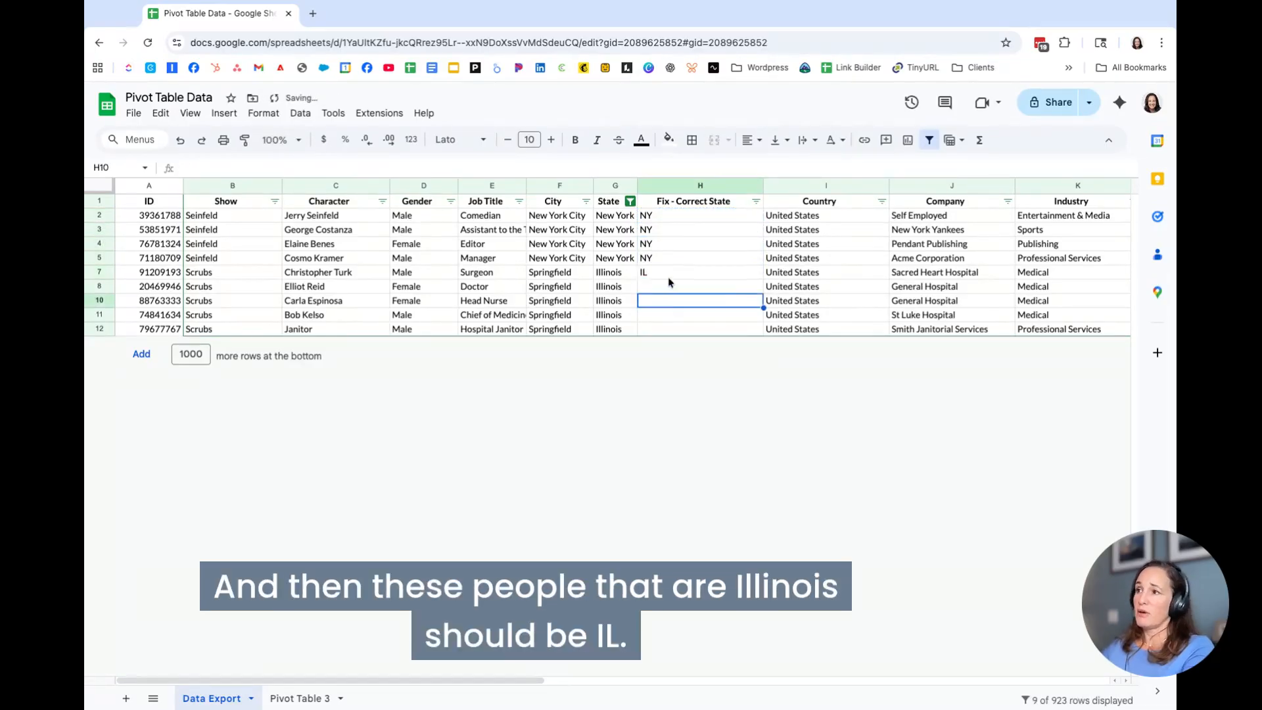
left_click(667, 275)
key("ctrl+c")
left_click_drag(669, 286, 670, 329)
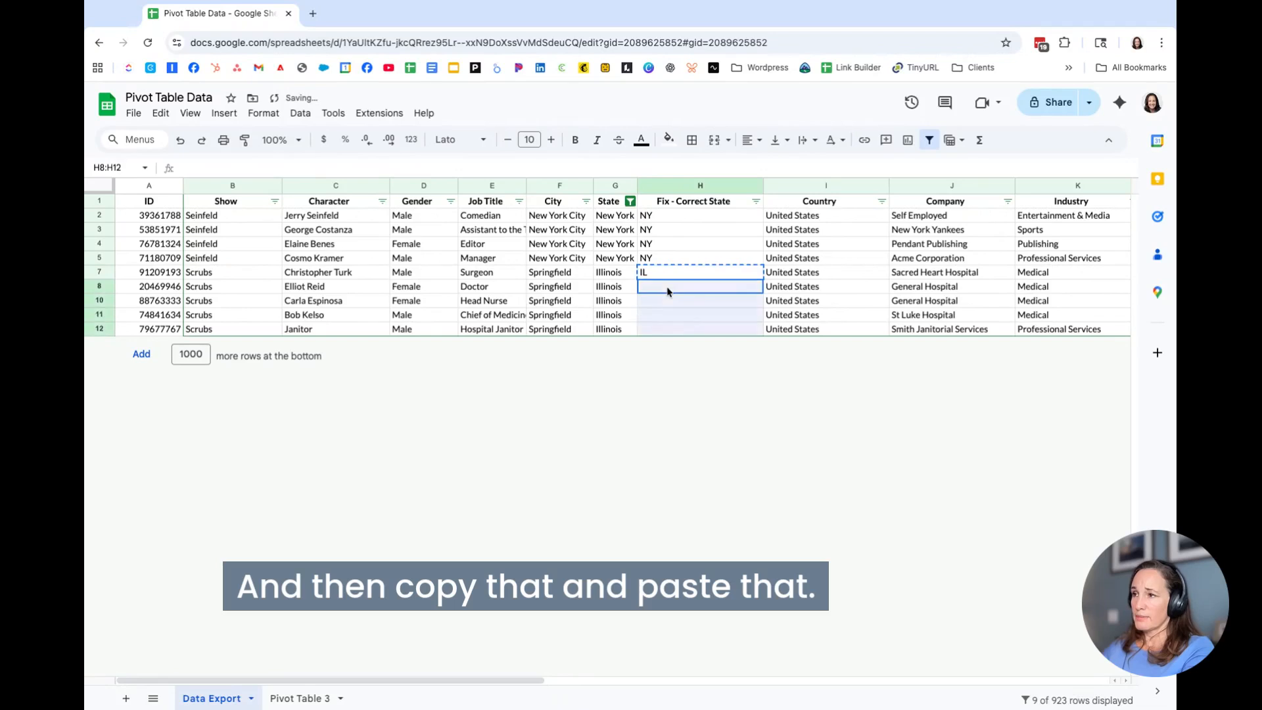
key("ctrl+v")
left_click_drag(764, 171, 729, 172)
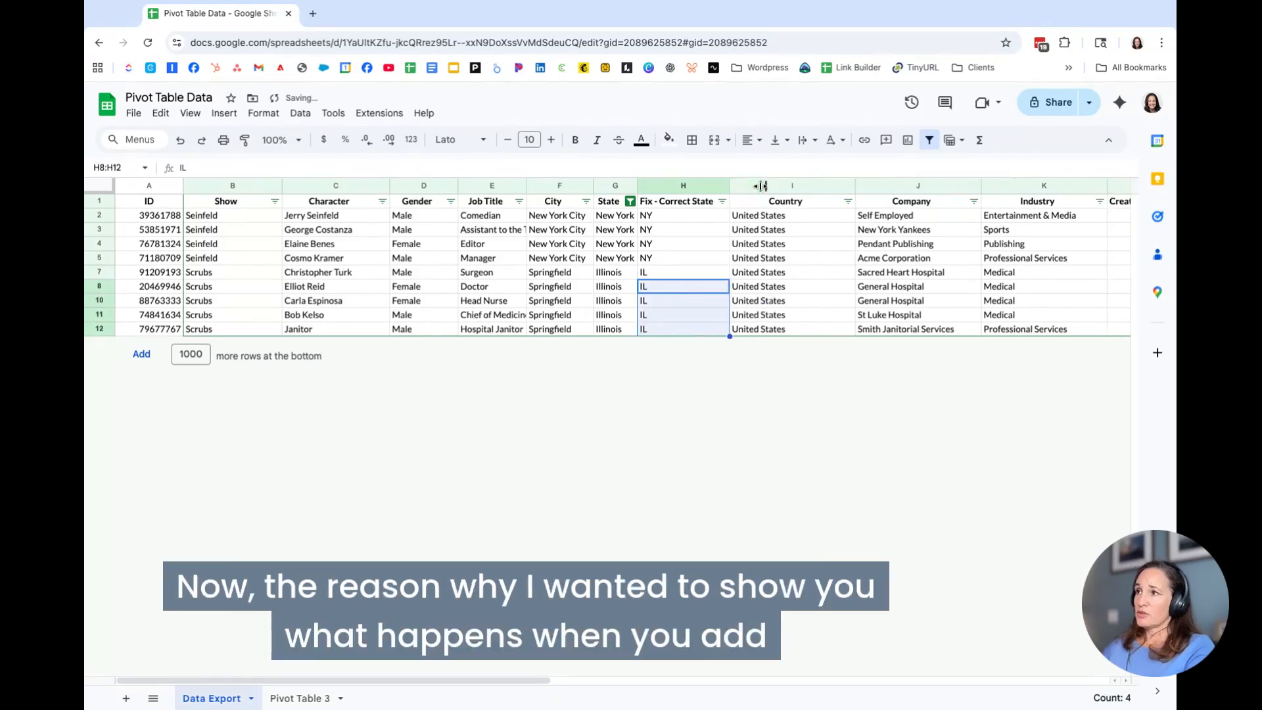
left_click(687, 329)
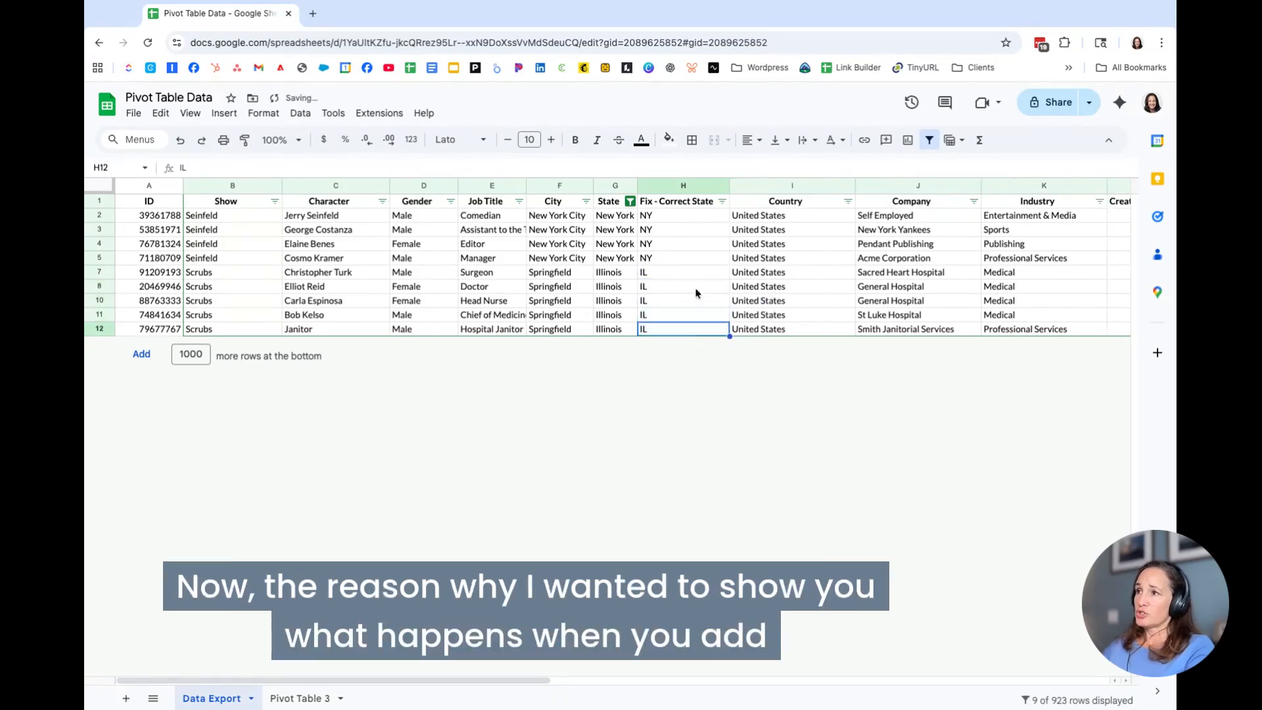
Reset the State column filter of the Data Export sheet to show all values.
left_click(630, 201)
left_click(468, 369)
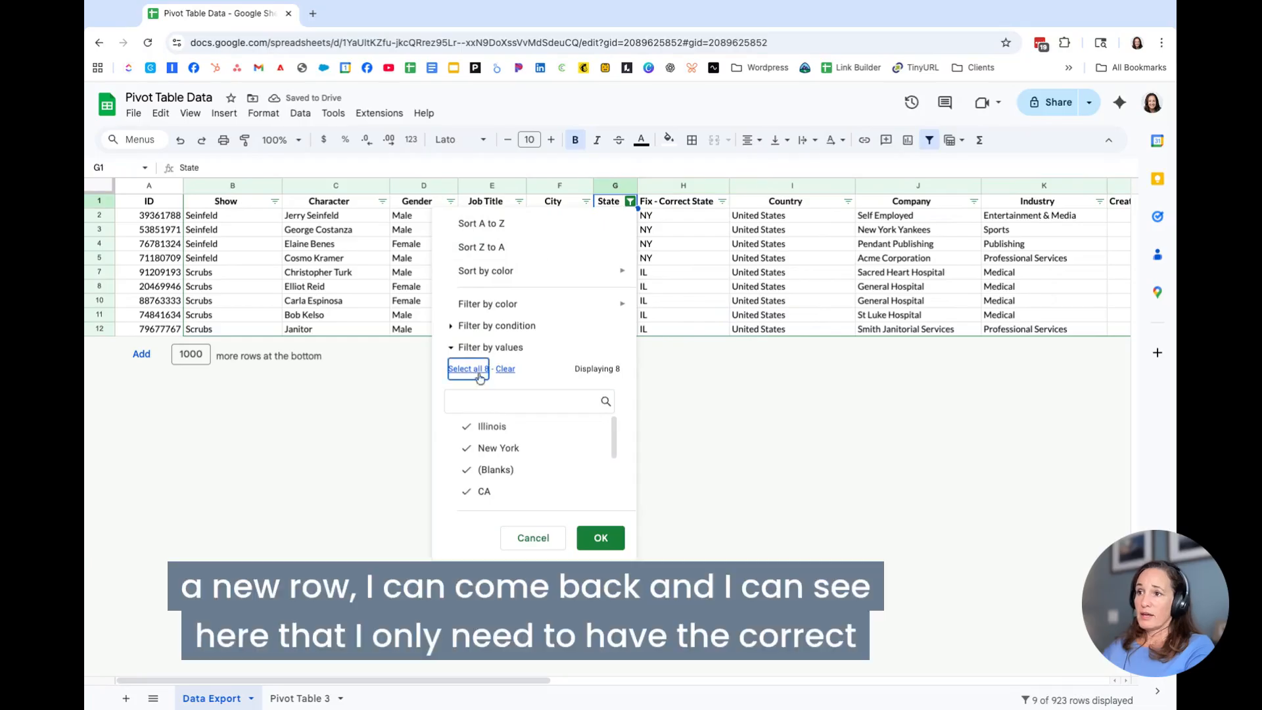
left_click(597, 538)
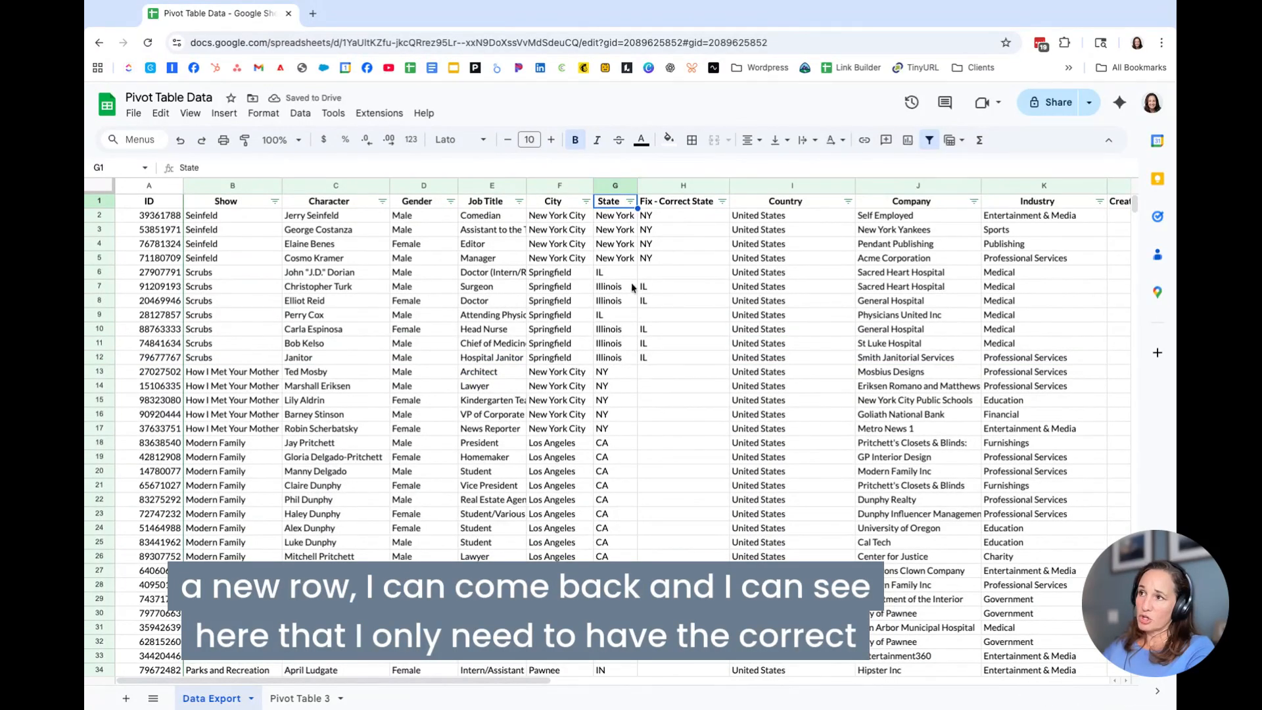
Add Fix - Correct State as a second row field of the Database by State pivot table and slightly widen column X.
left_click(300, 699)
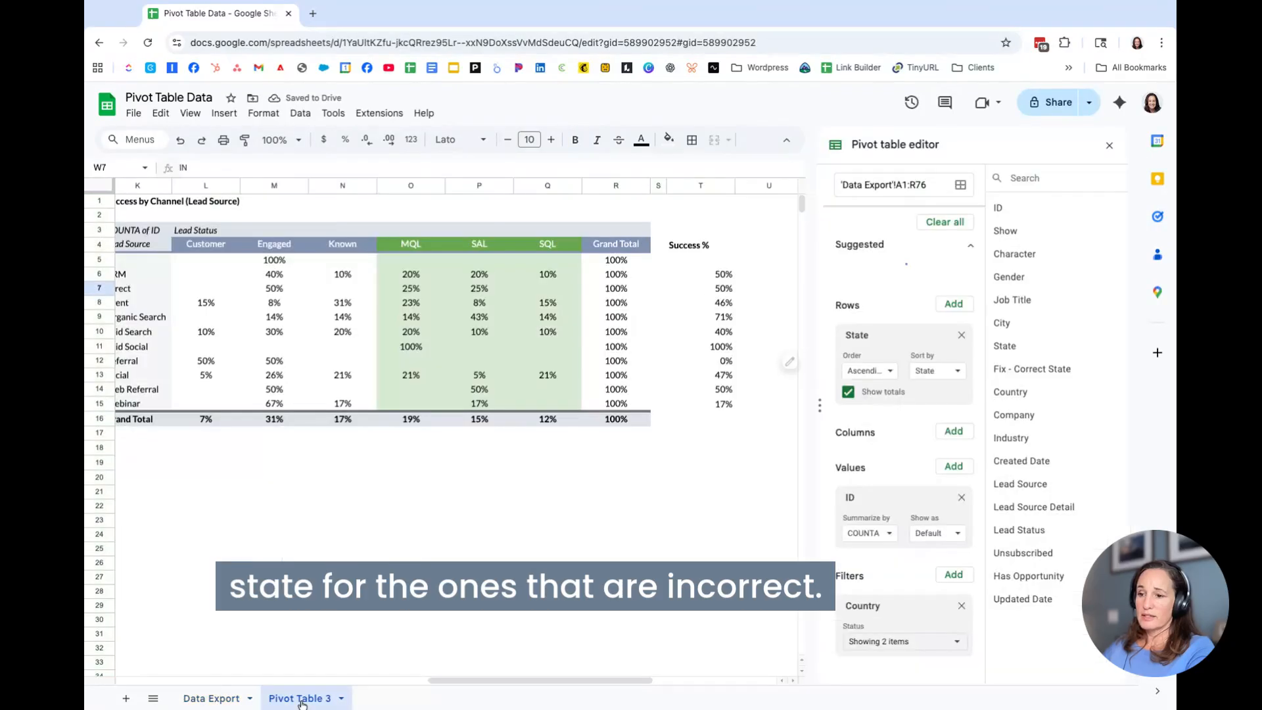
scroll(686, 439, "right", 5)
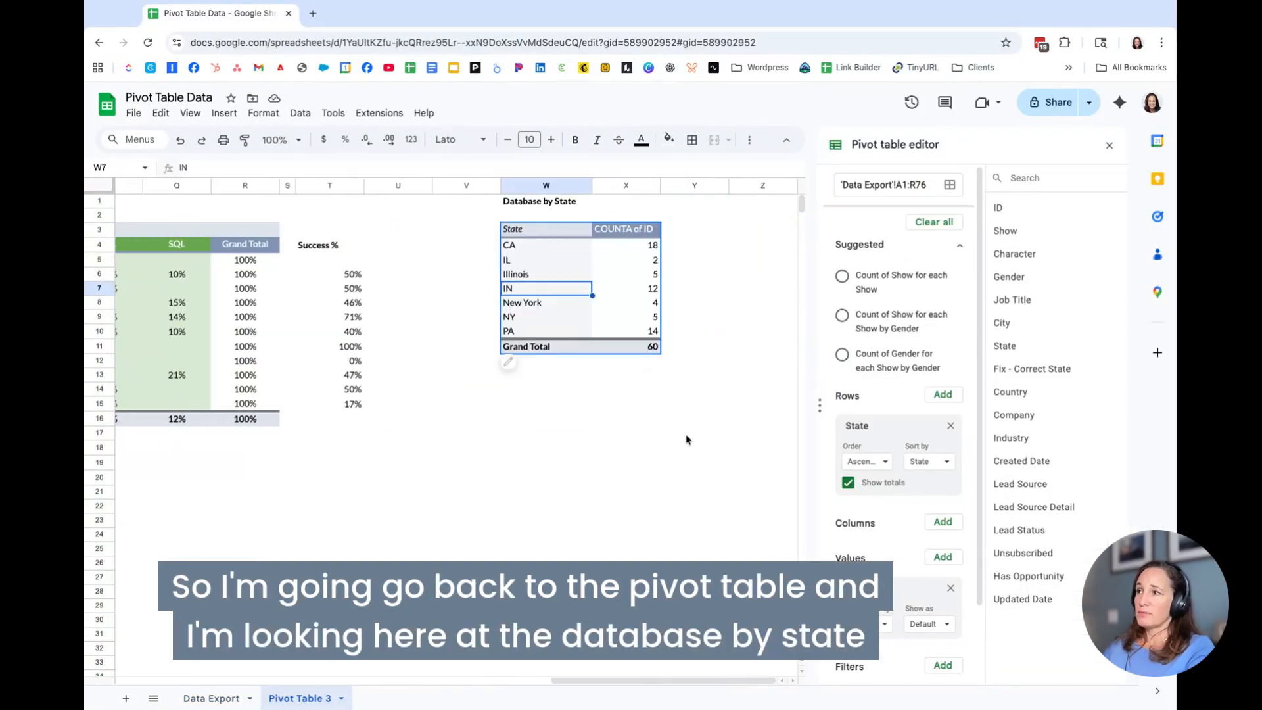
left_click(535, 202)
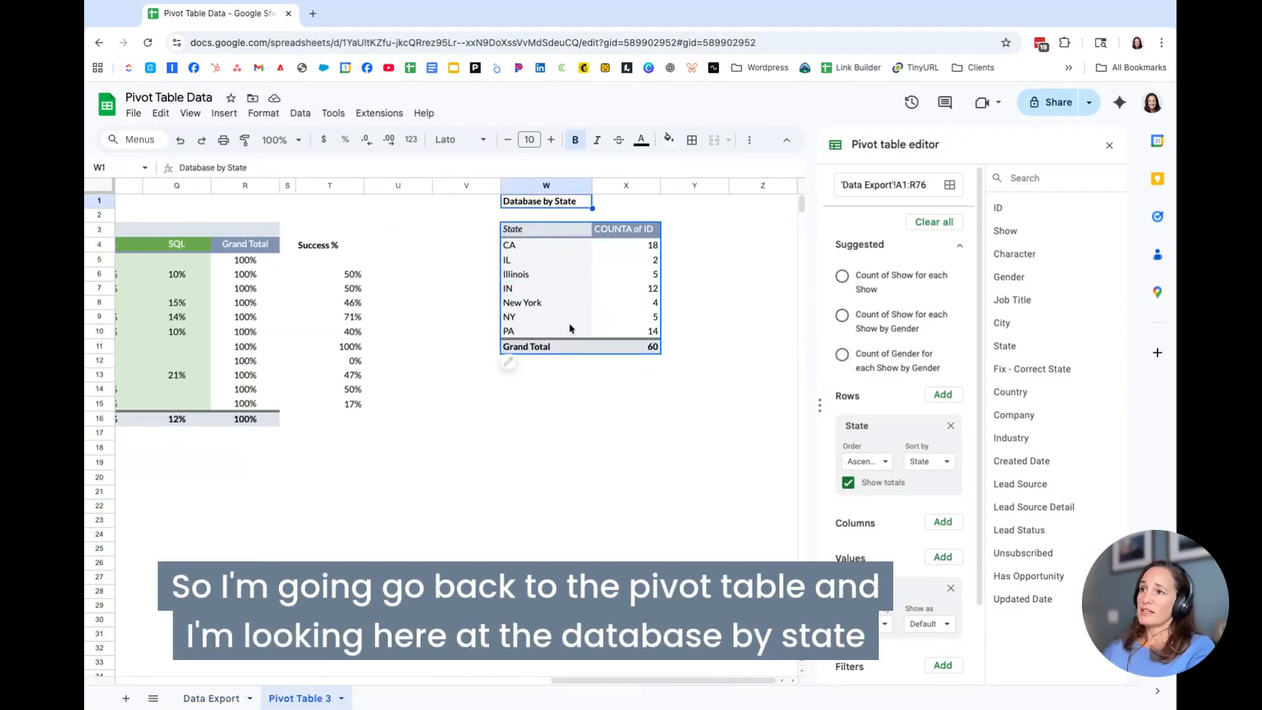
left_click(599, 270)
left_click(558, 234)
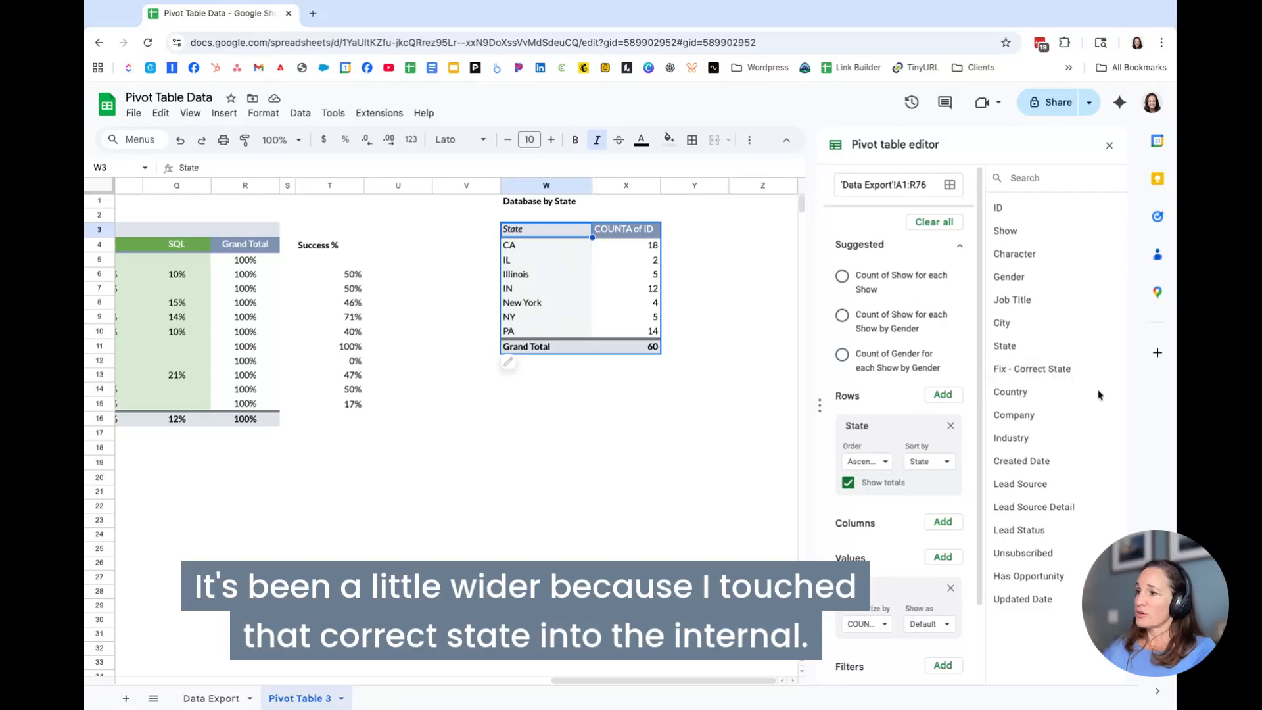
left_click_drag(1040, 370, 887, 516)
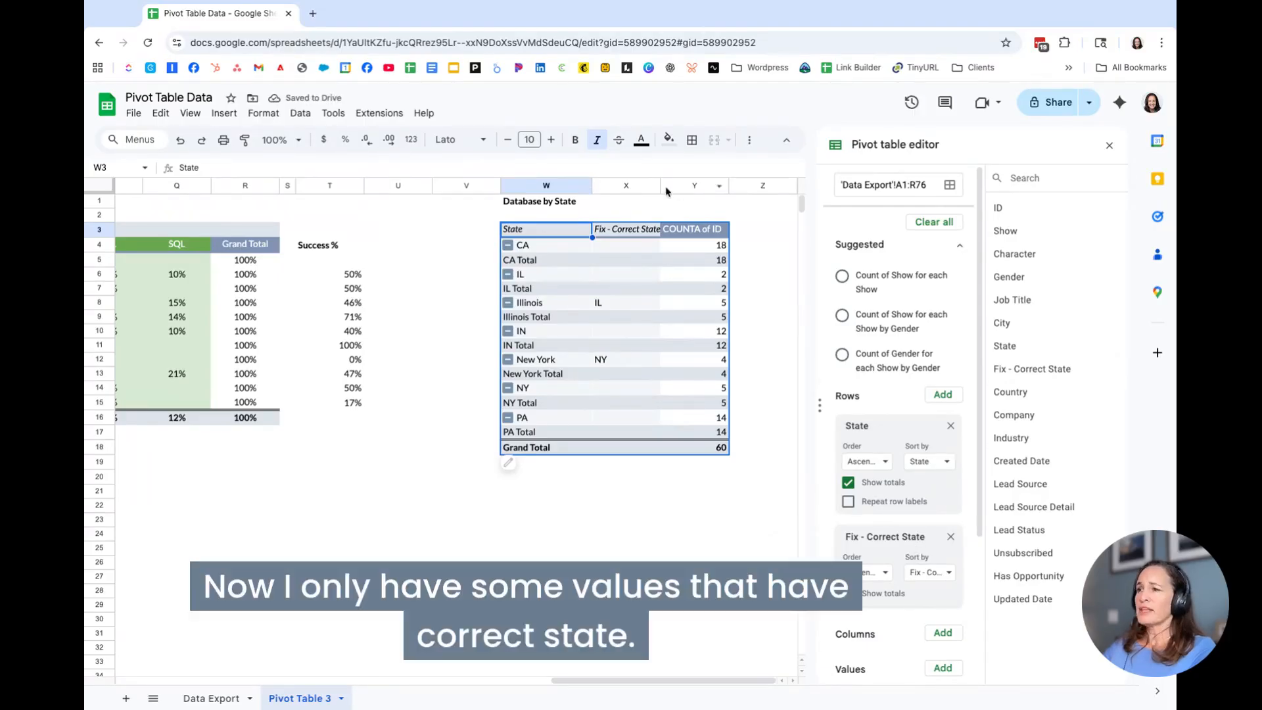
left_click_drag(660, 187, 663, 186)
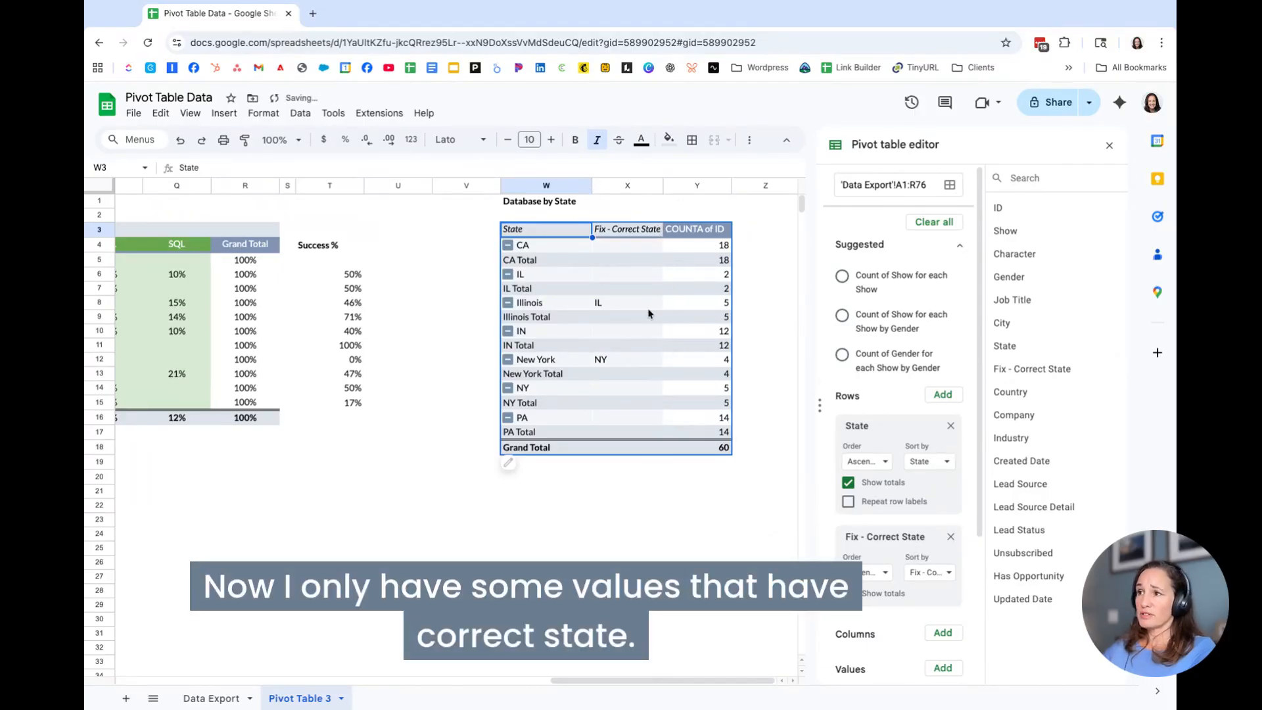
Replace the Country filter of the Database by State pivot table with a Fix - Correct State filter that excludes blanks.
scroll(854, 499, "down", 3)
scroll(853, 489, "down", 1)
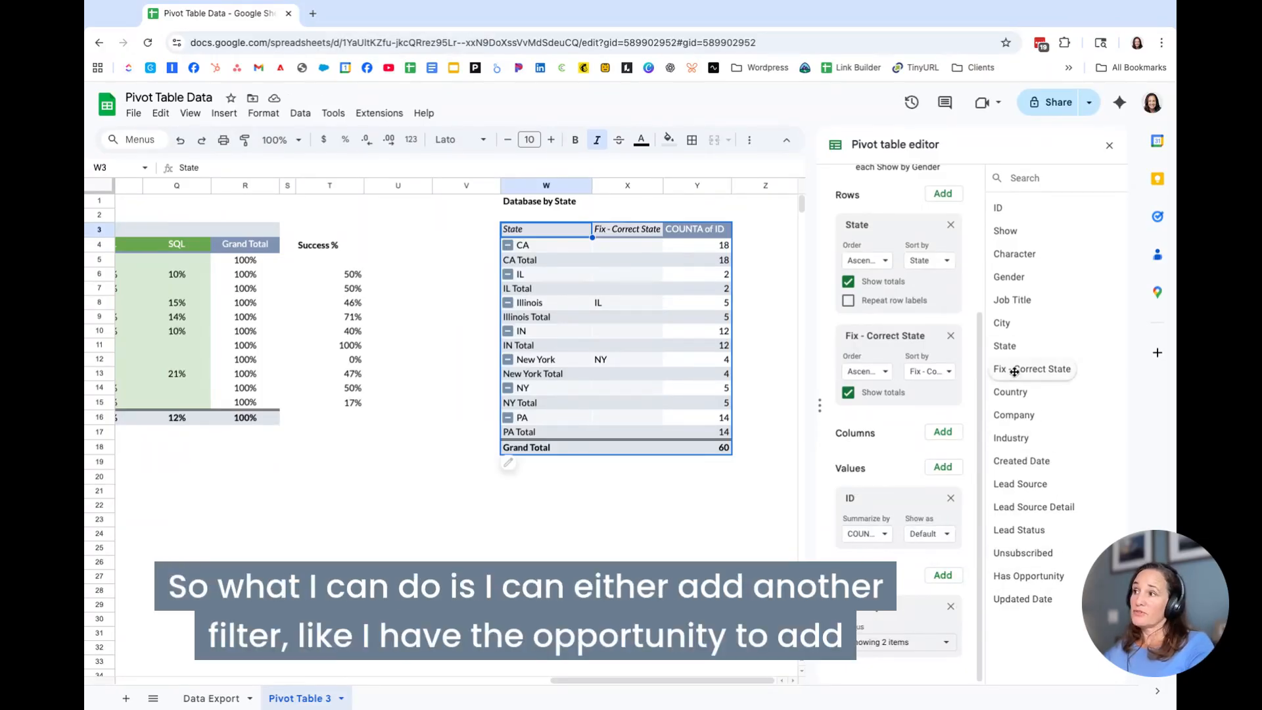
left_click_drag(1014, 371, 906, 670)
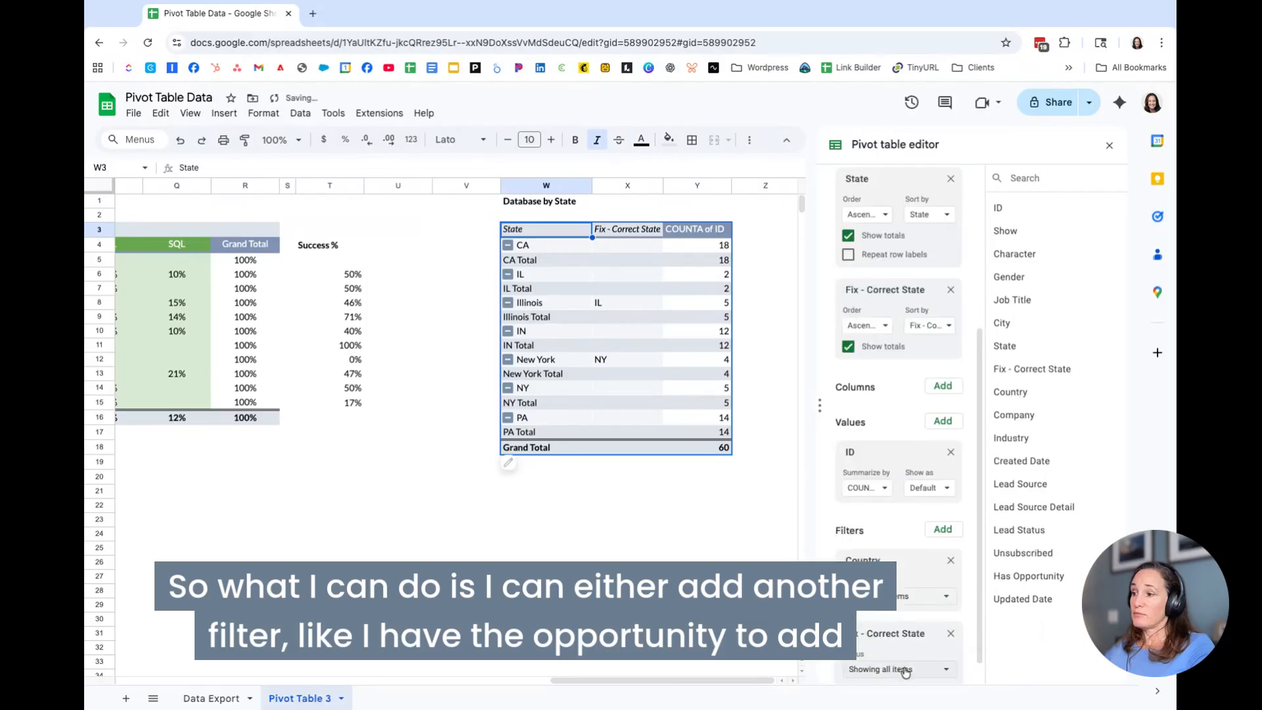
left_click(951, 561)
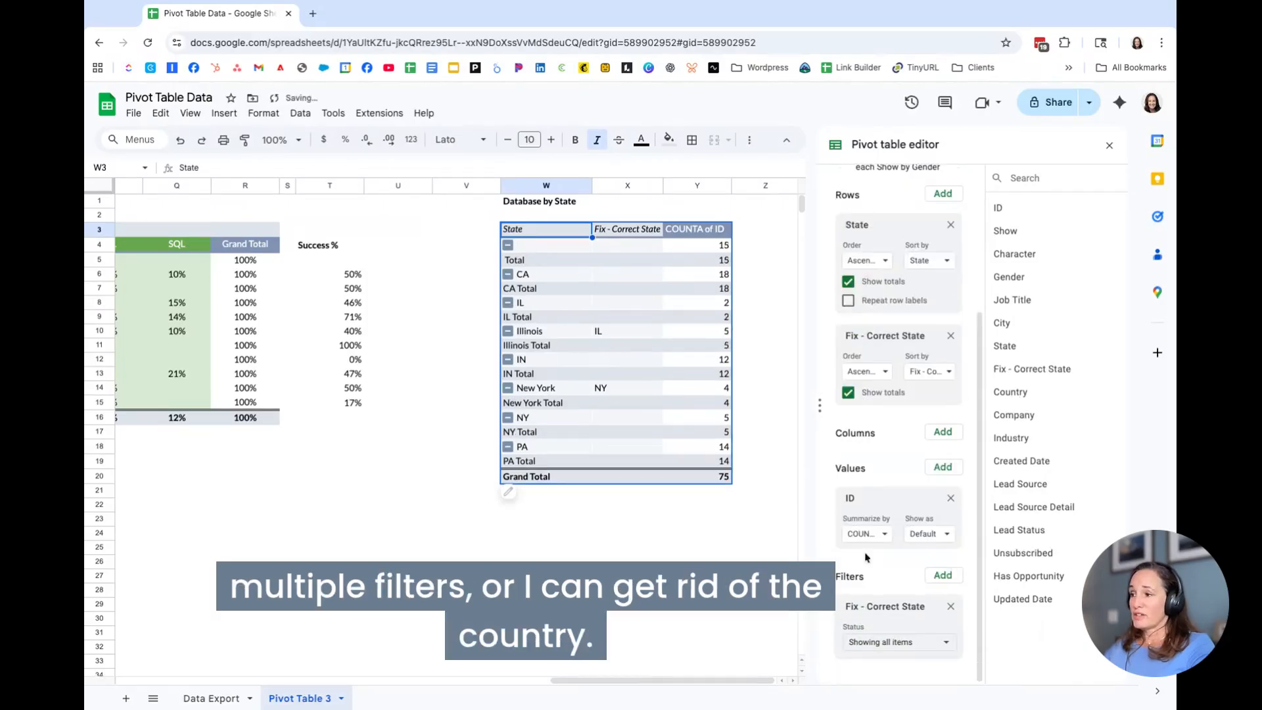
left_click(899, 644)
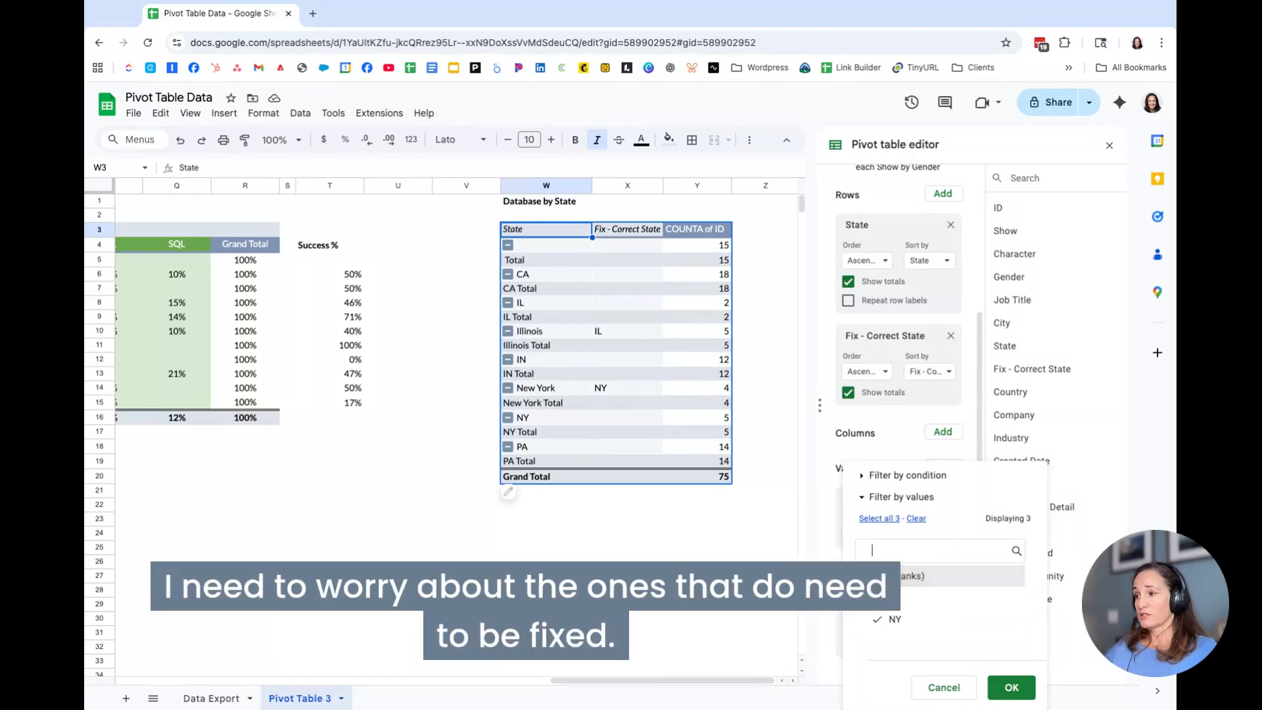
left_click(1011, 686)
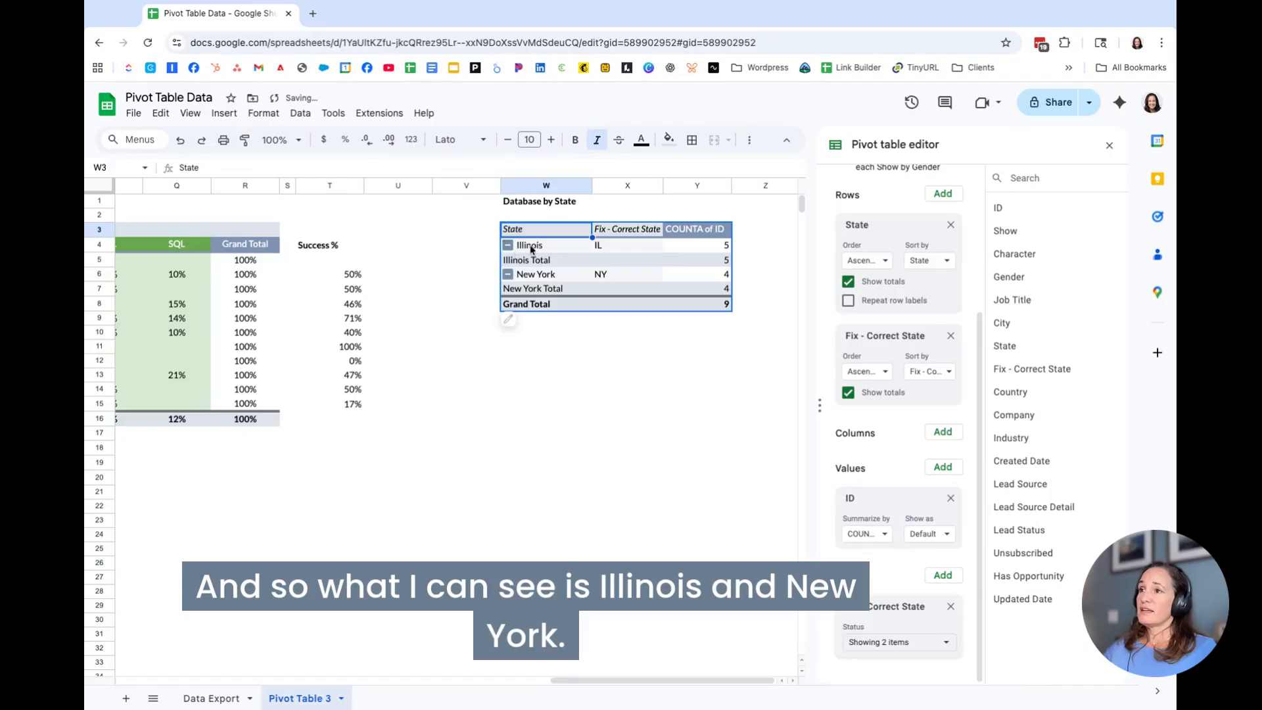
Write the heading "Notes" in W13 below the Database by State pivot table and the note 'Change "Illinois" to IL' in W14.
left_click(550, 378)
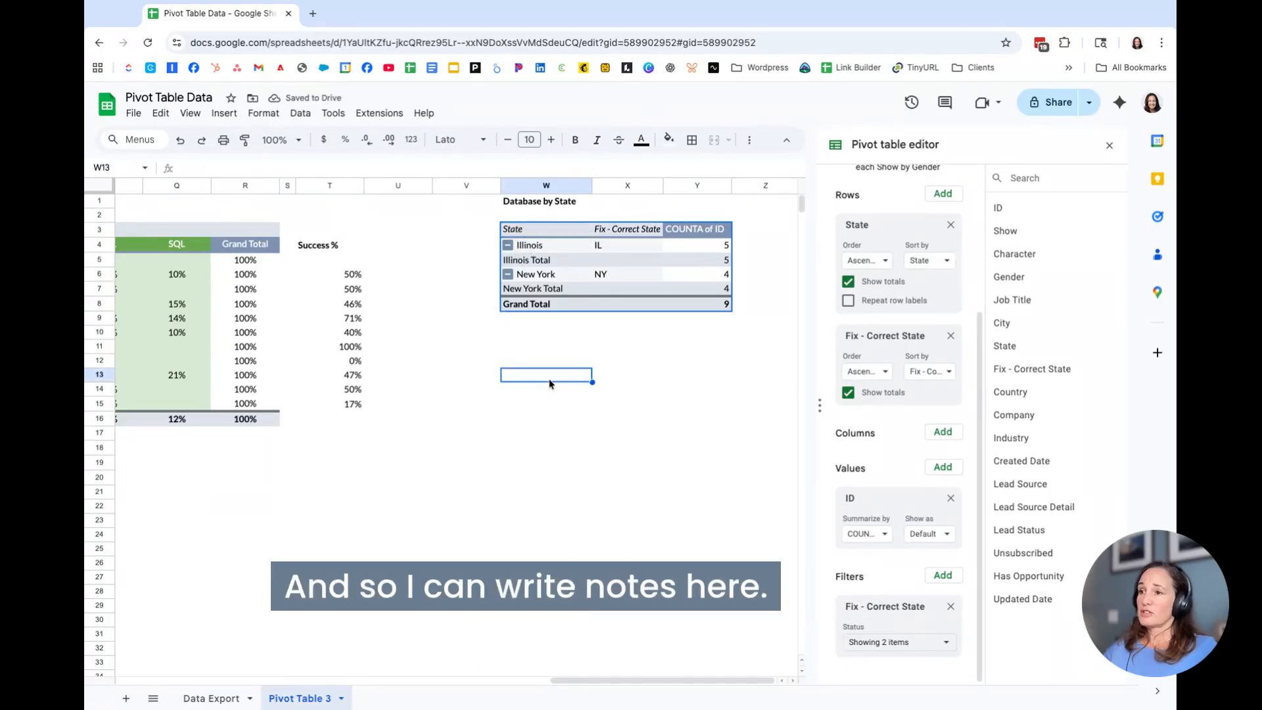
type("Notes")
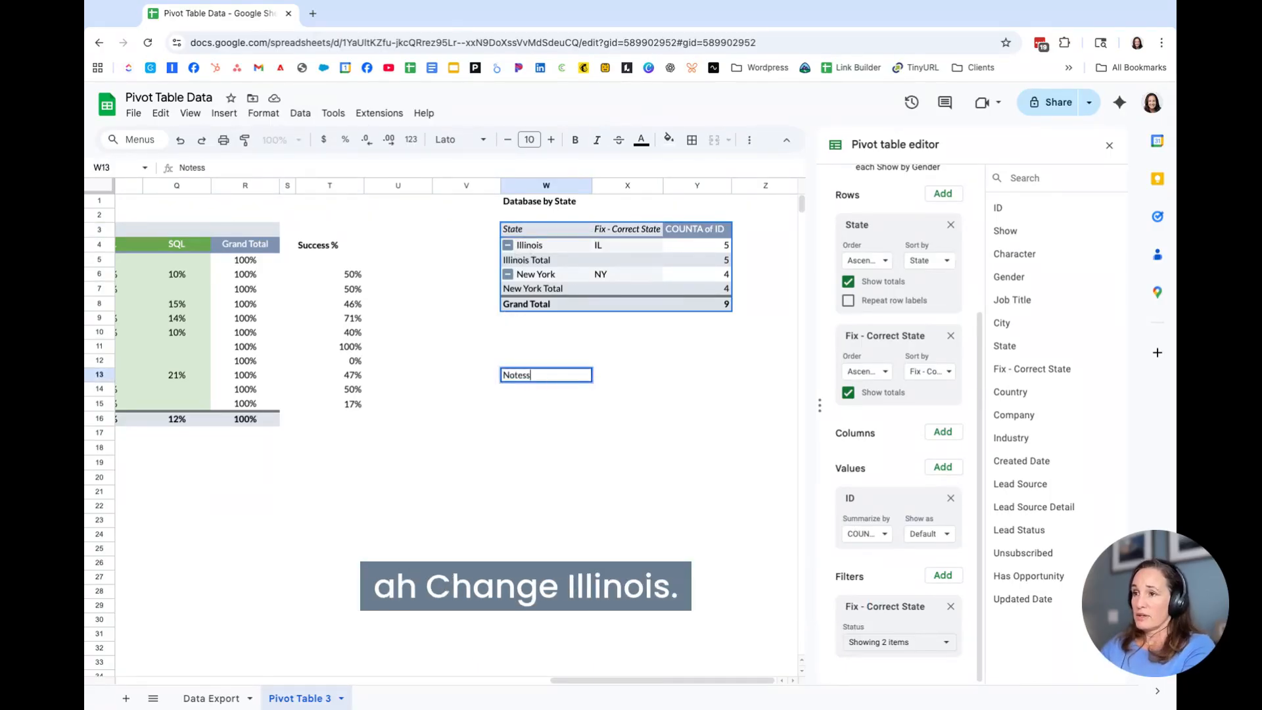
key("Return")
type("Change")
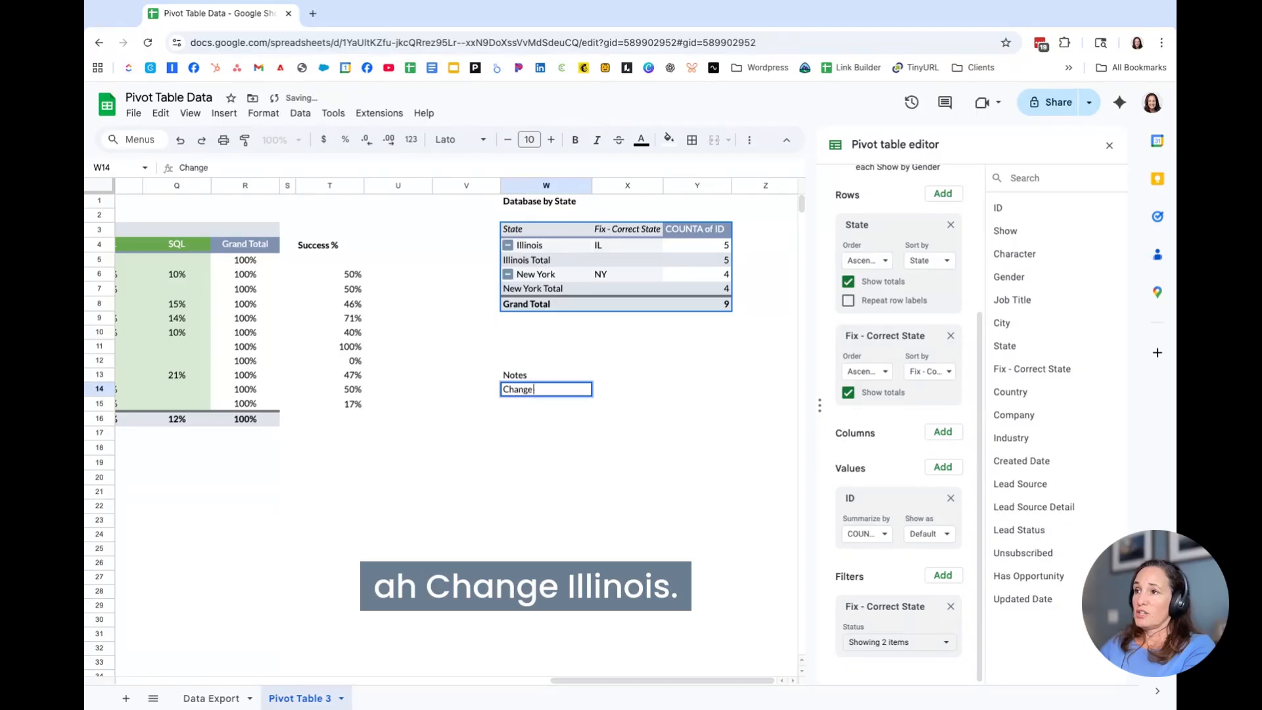
type(" \"i")
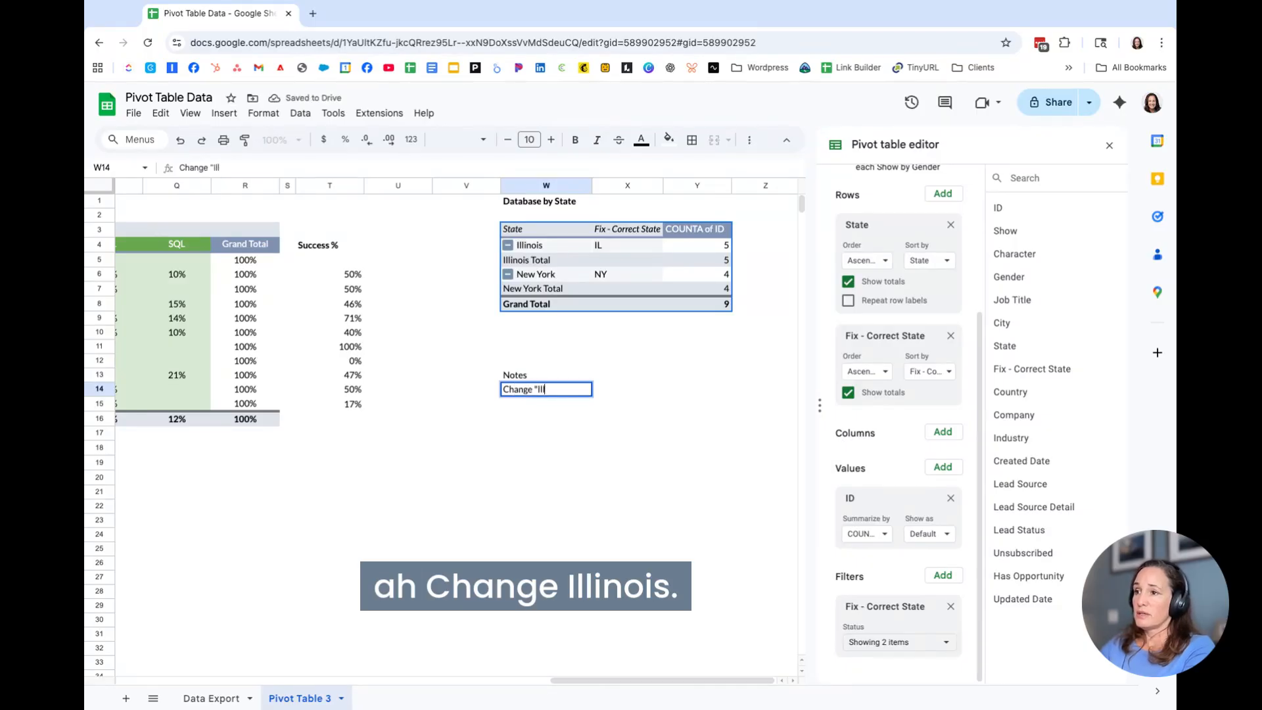
type("llinois\" to IL")
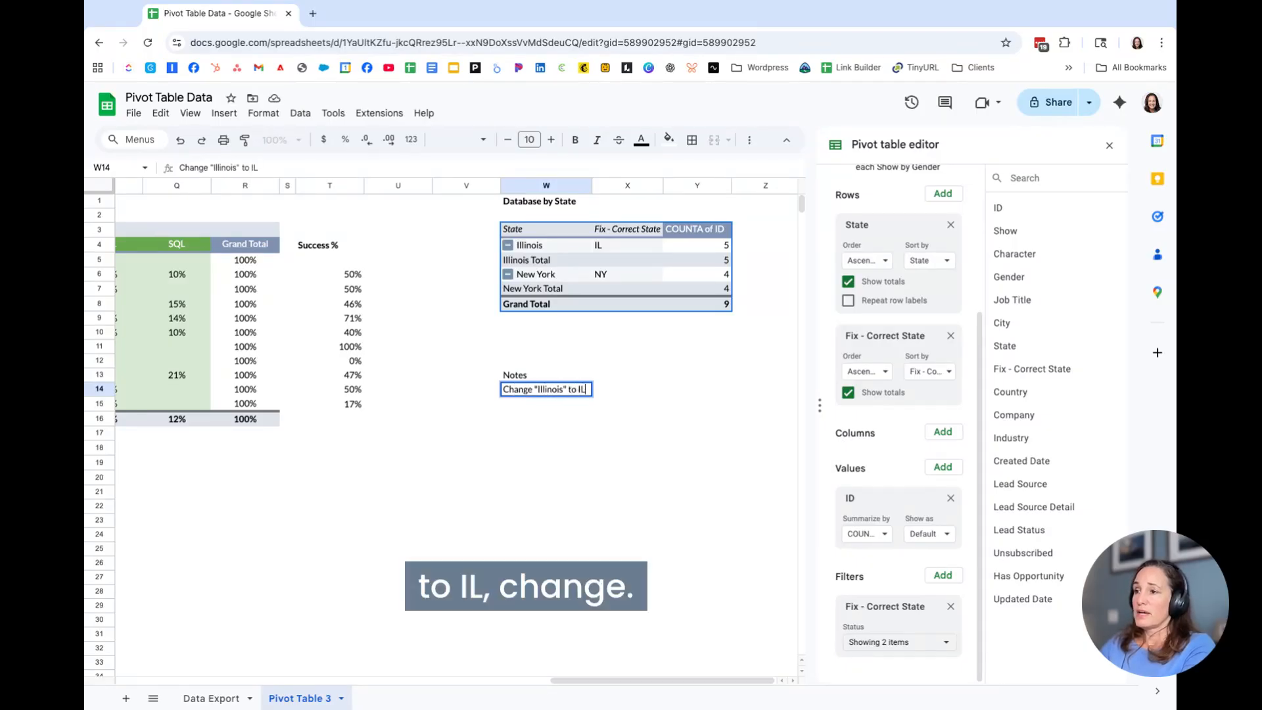
key("Return")
Copy the Illinois note into W15 and reword the copy as 'Change "New York" to NY'.
key("Up")
key("super+c")
key("Down")
key("super+v")
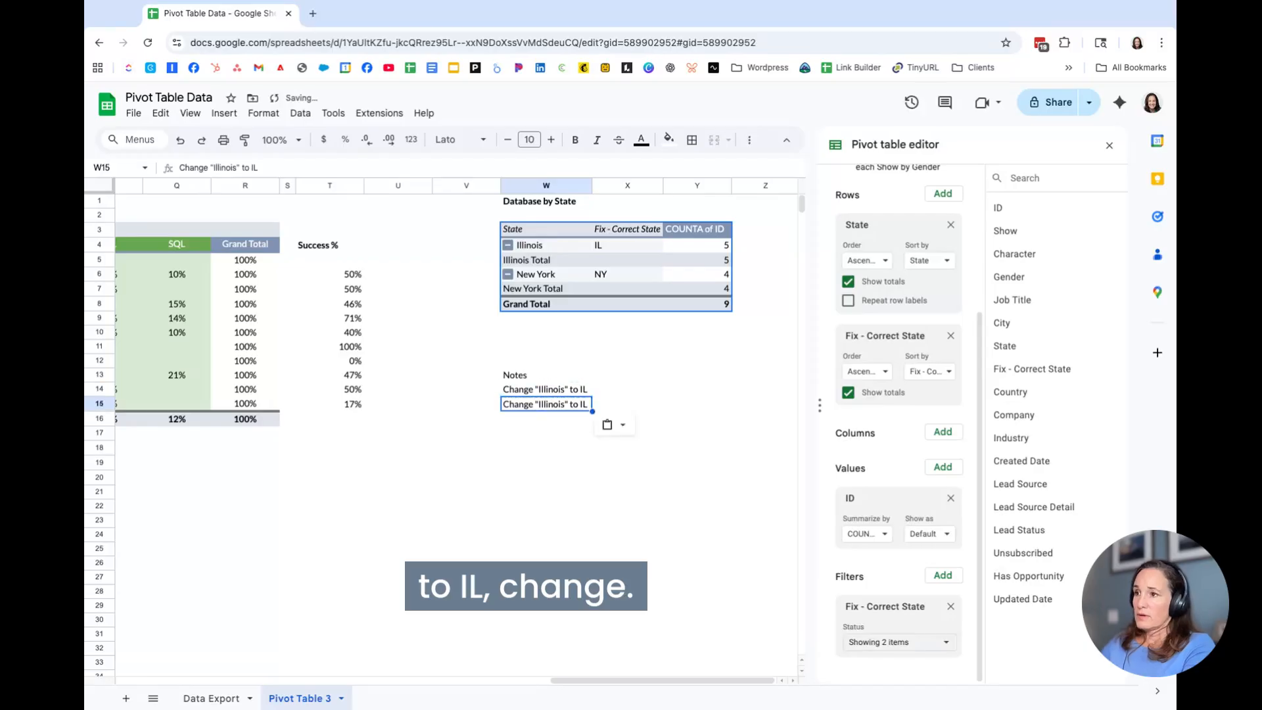
left_click(233, 166)
double_click(223, 167)
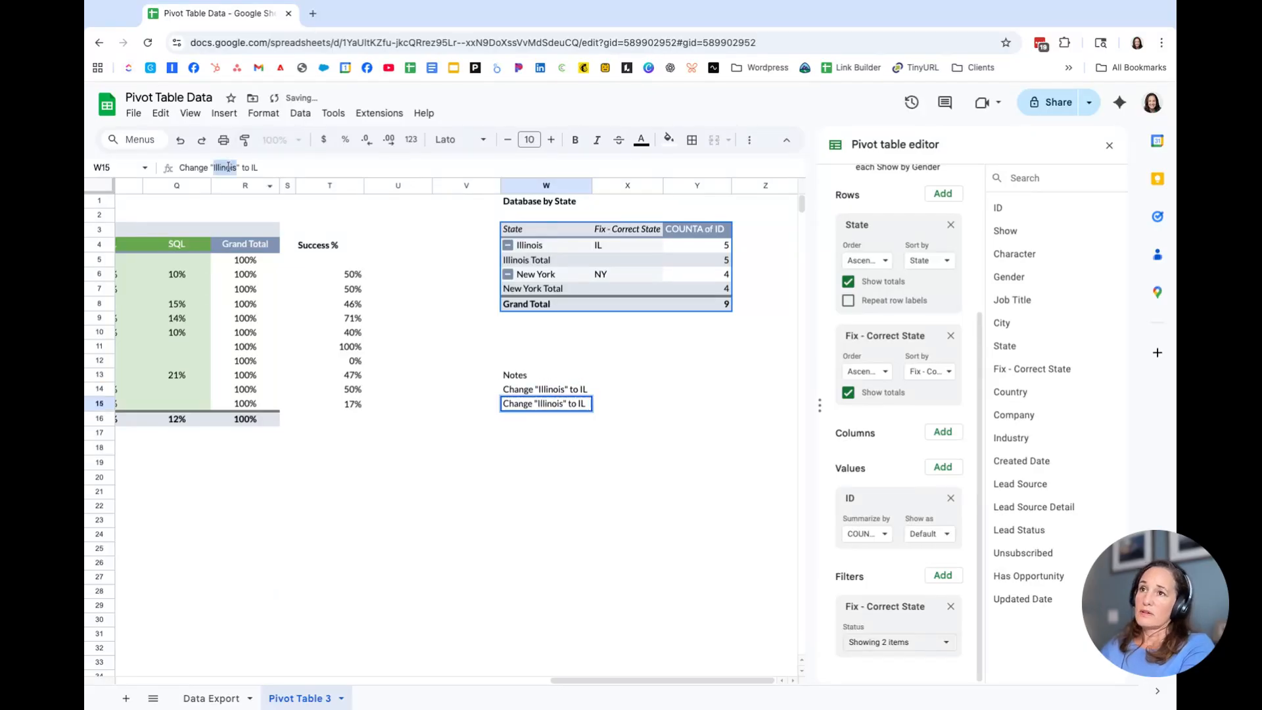
type("New York")
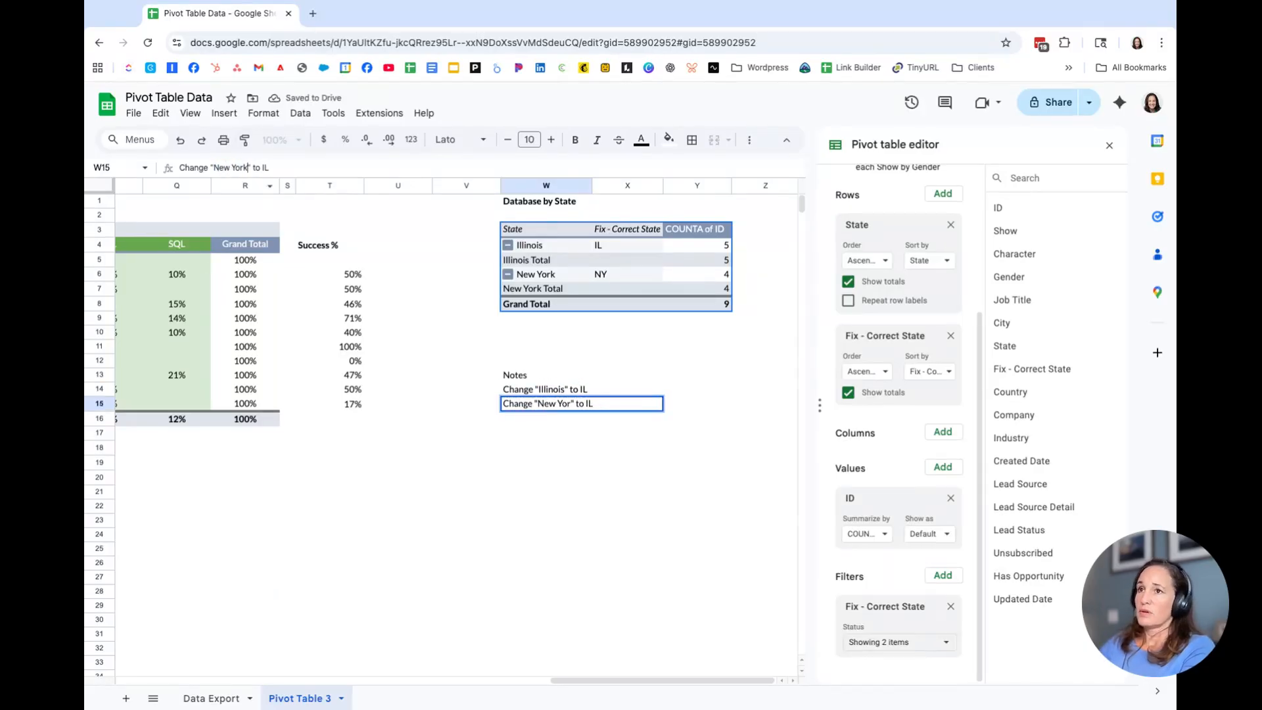
double_click(265, 168)
type("N")
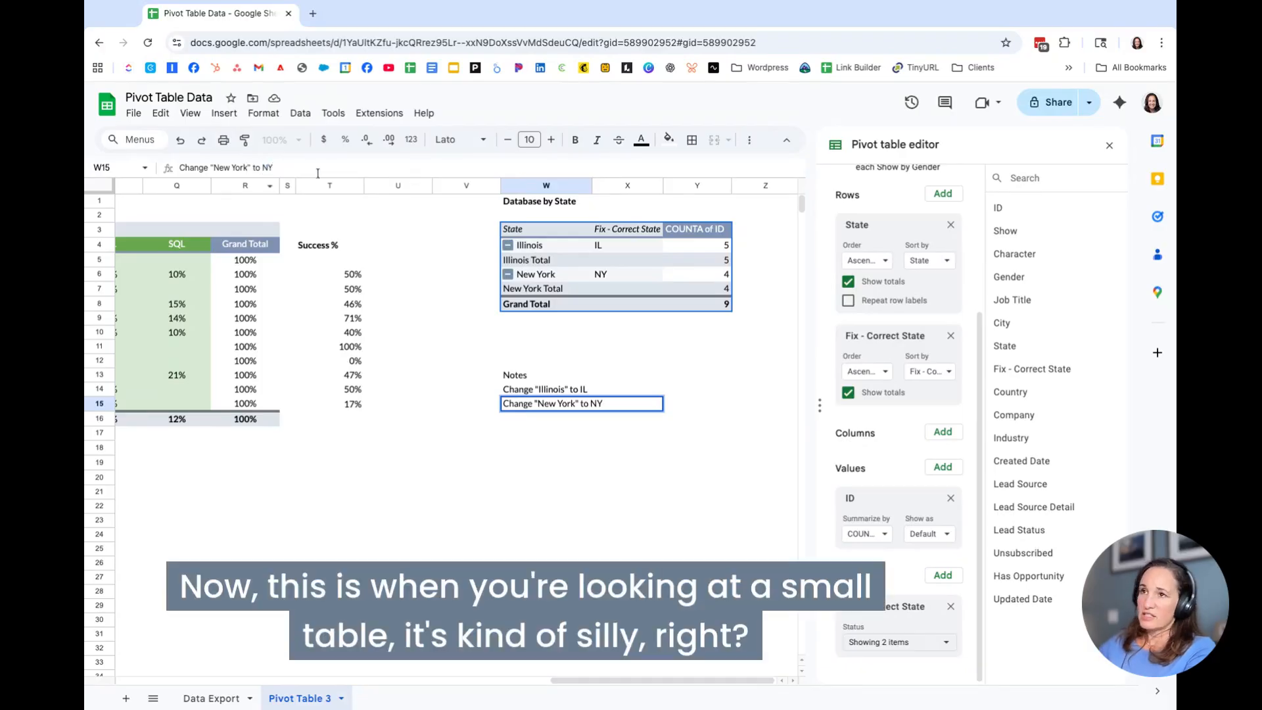
type("Y")
left_click(418, 438)
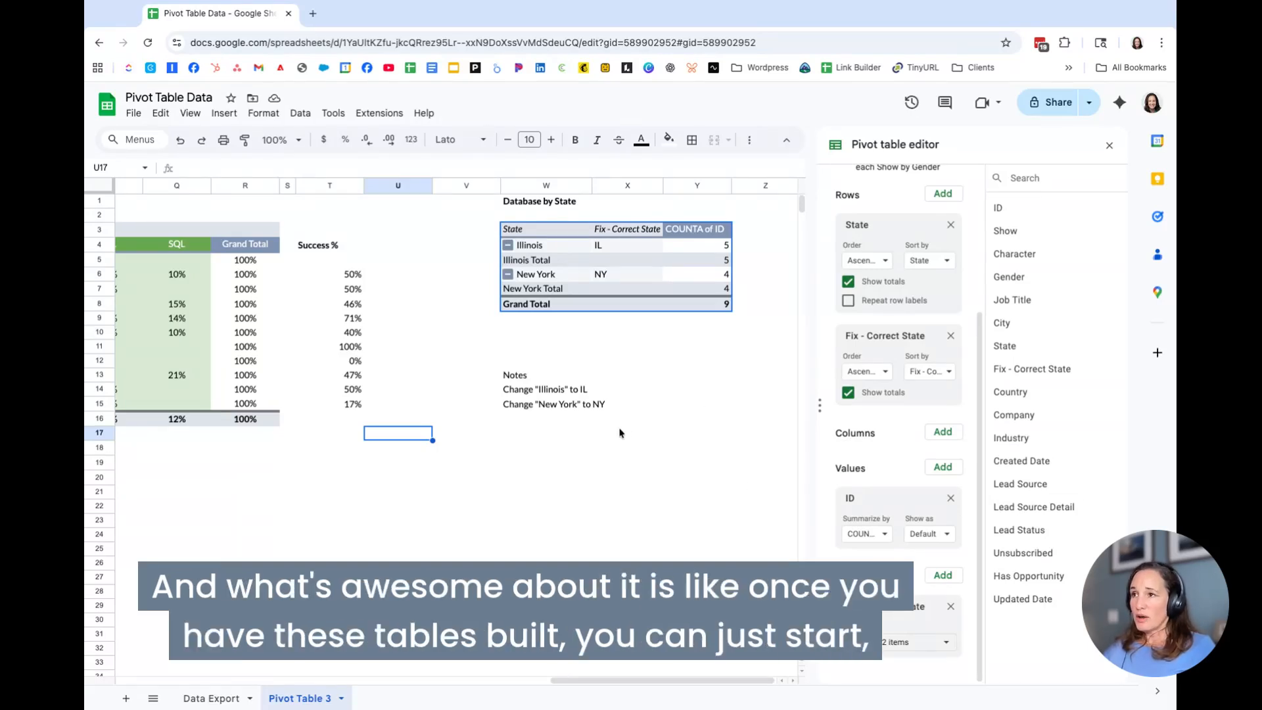
Insert two blank columns to the right of column Z, beside the Database by State pivot table.
left_click(569, 262)
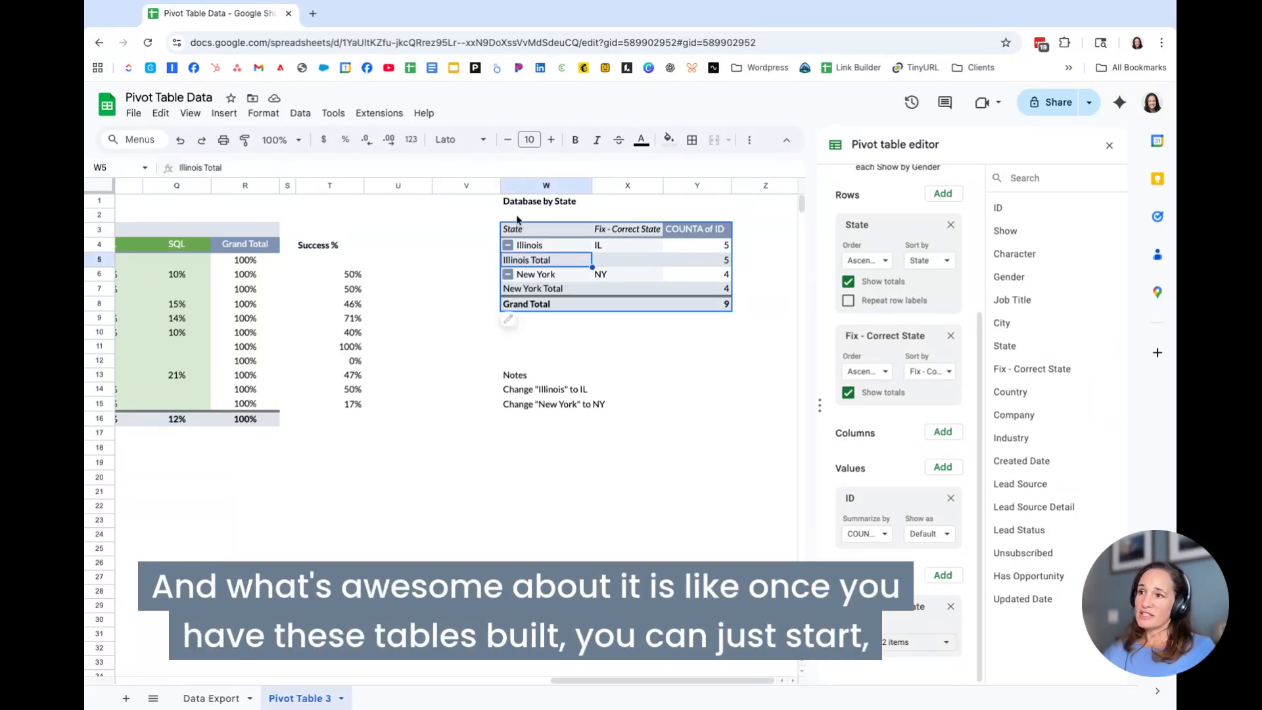
left_click_drag(526, 204, 722, 404)
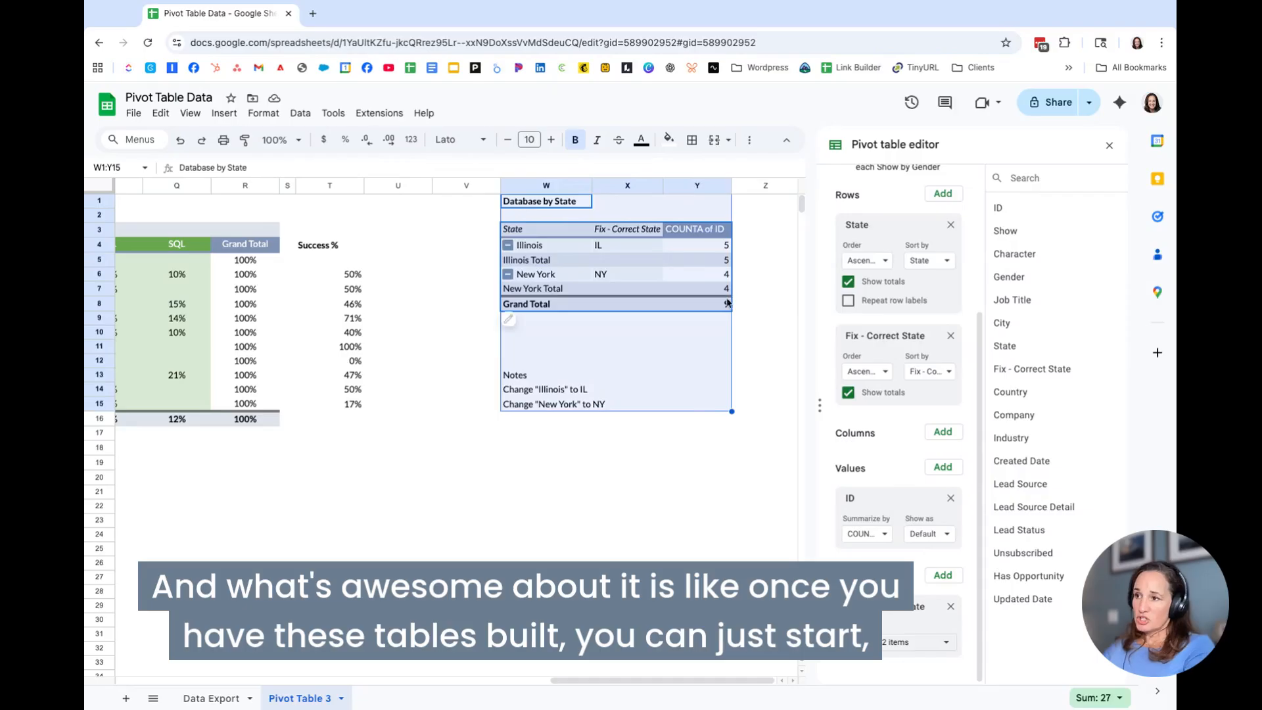
left_click_drag(727, 302, 527, 204)
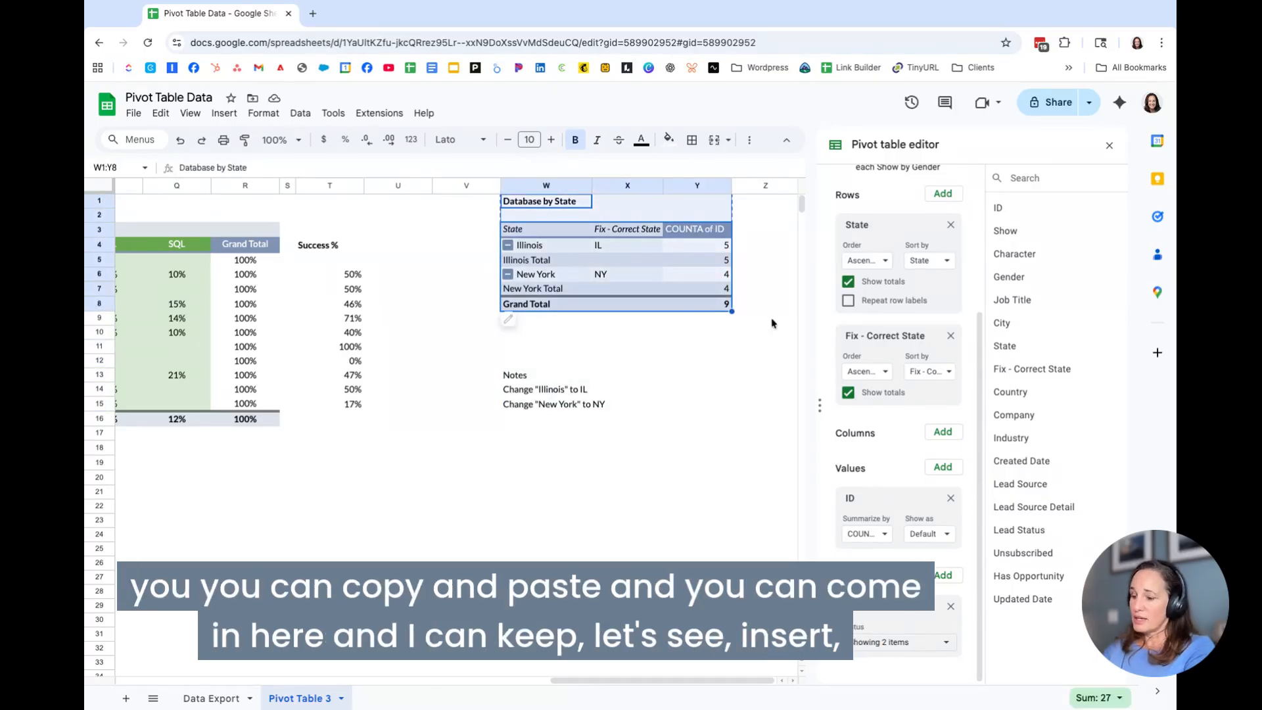
left_click(762, 259)
left_click(764, 205)
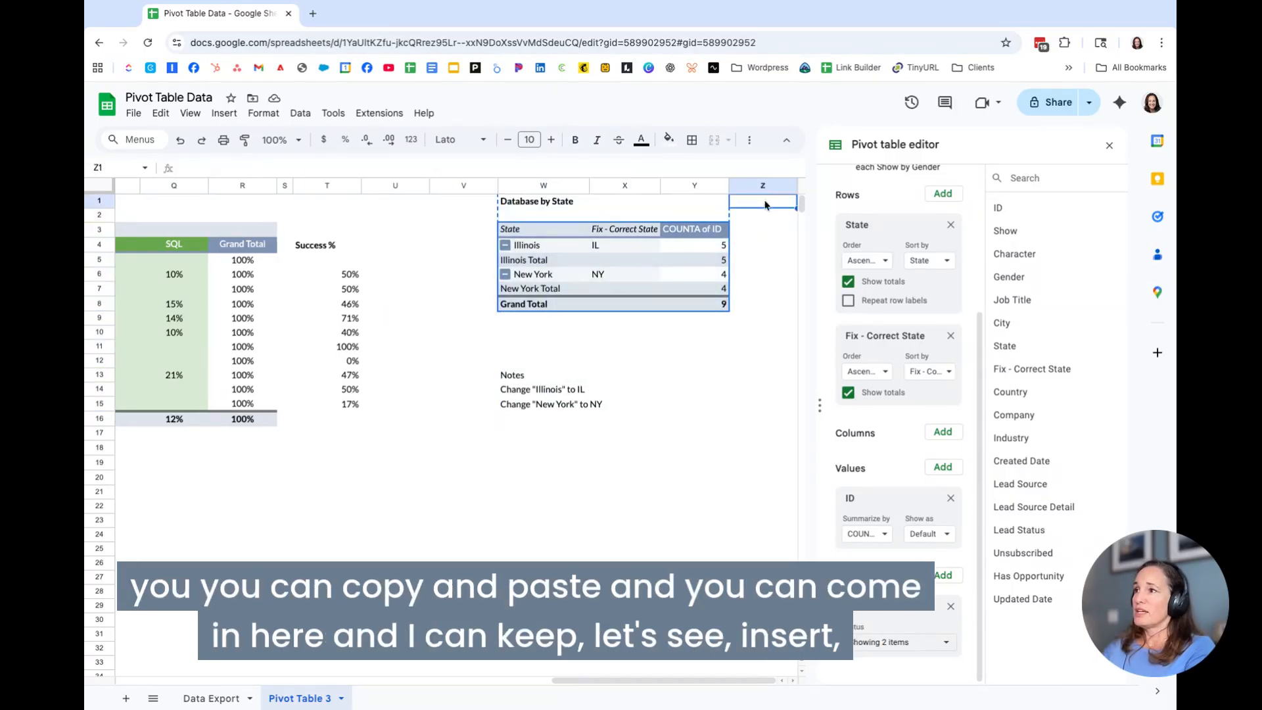
left_click(775, 186)
right_click(773, 188)
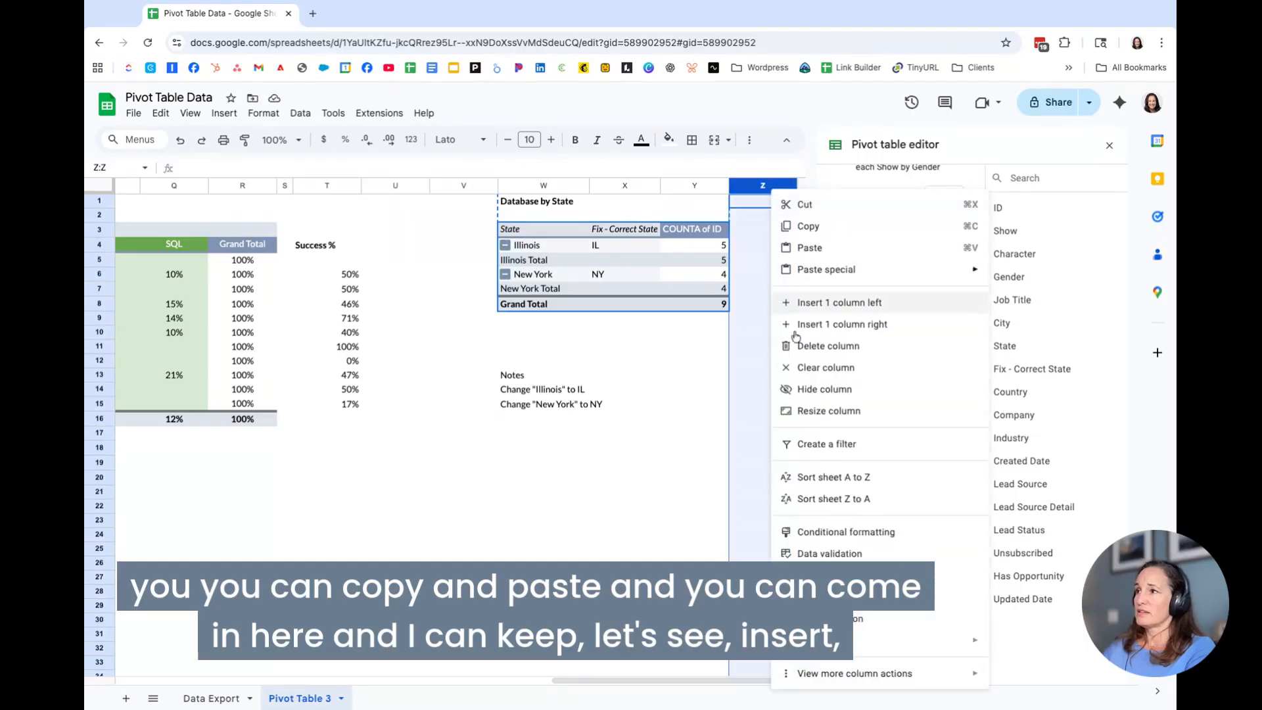
left_click(855, 324)
right_click(744, 188)
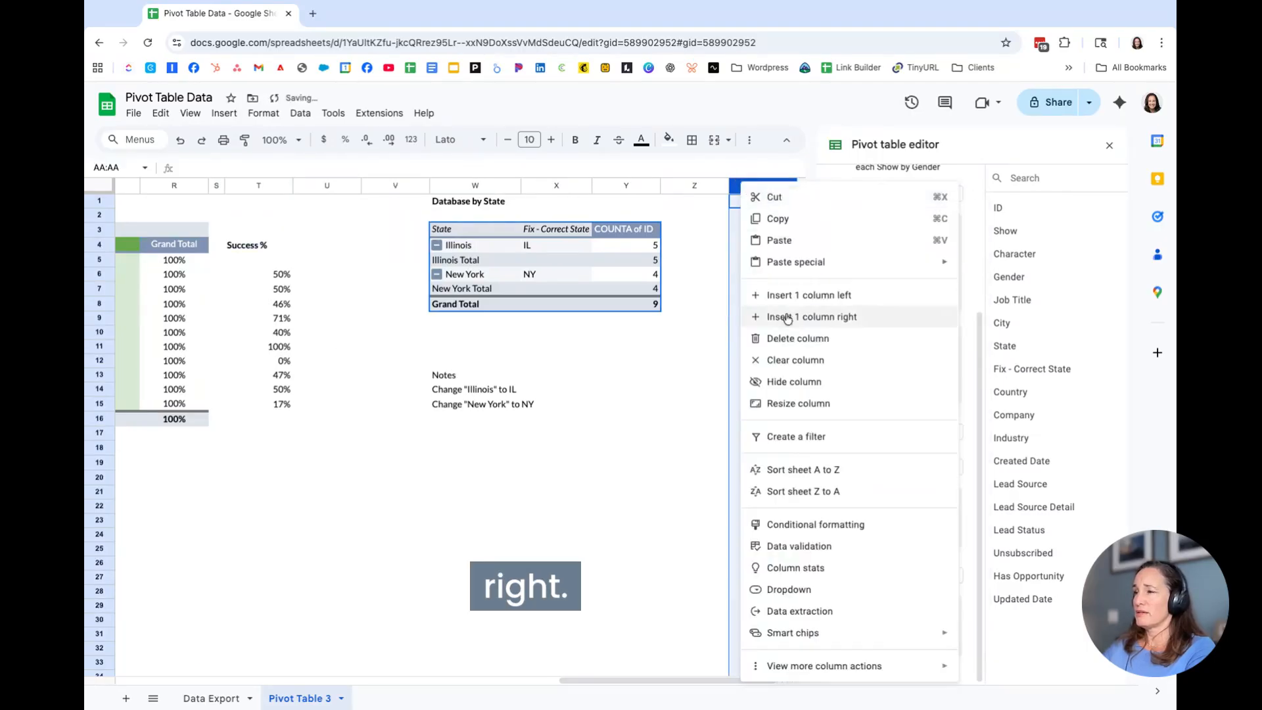
left_click(809, 317)
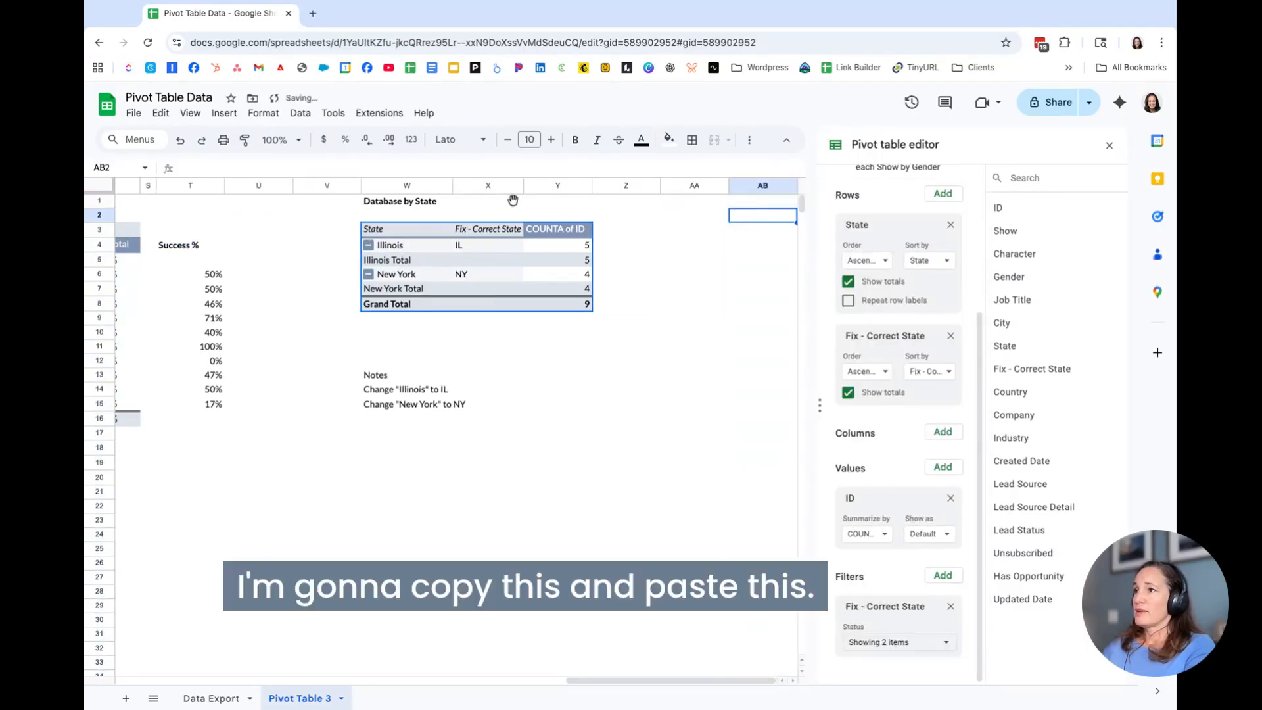
Copy the Database by State heading and pivot table in W1:Y8 and paste them at AB1.
left_click(415, 209)
left_click_drag(414, 209, 549, 306)
key("ctrl+c")
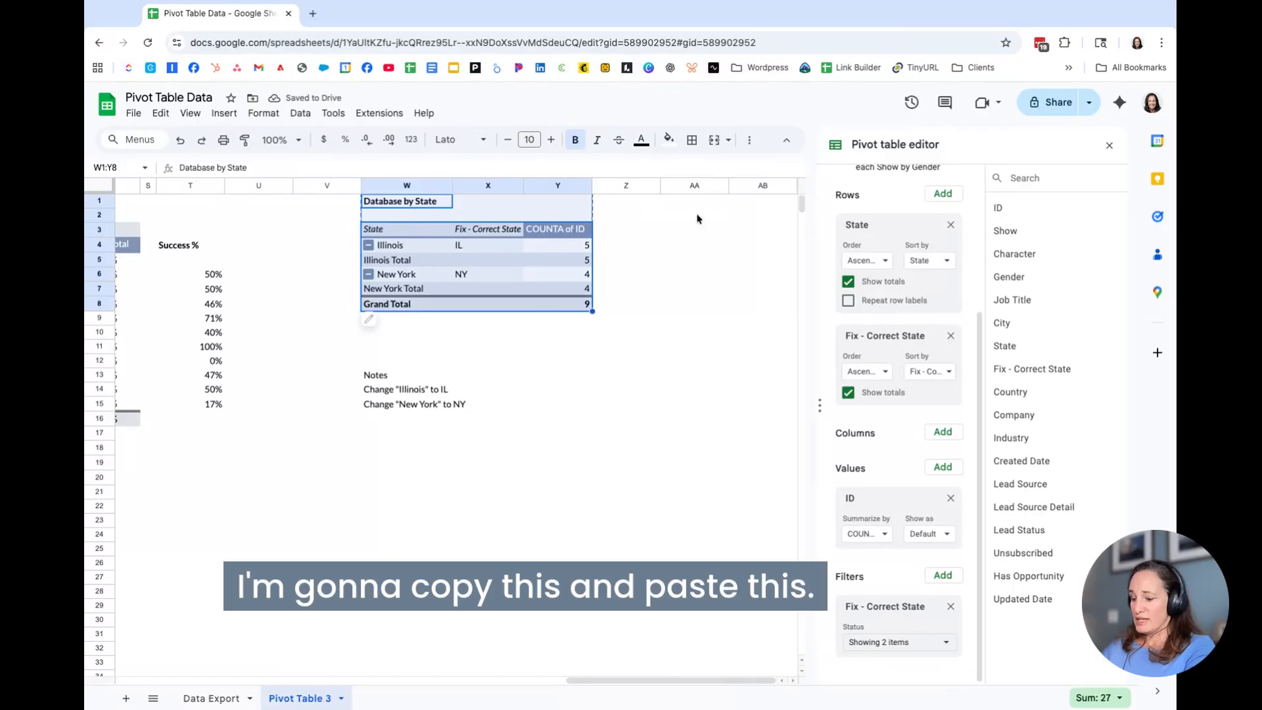
left_click(758, 205)
key("ctrl+v")
scroll(723, 329, "right", 2)
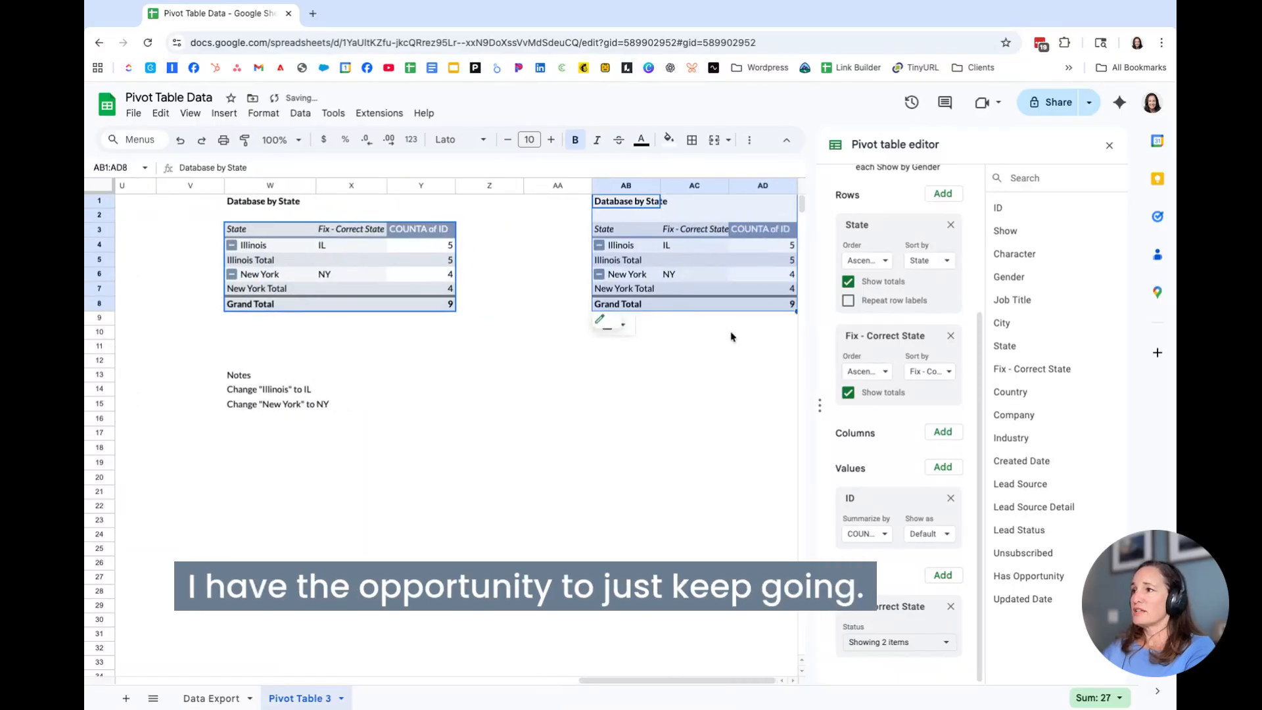
Try to replace the State and Fix - Correct State row fields of the original pivot table in column W with Lead Status.
left_click(687, 434)
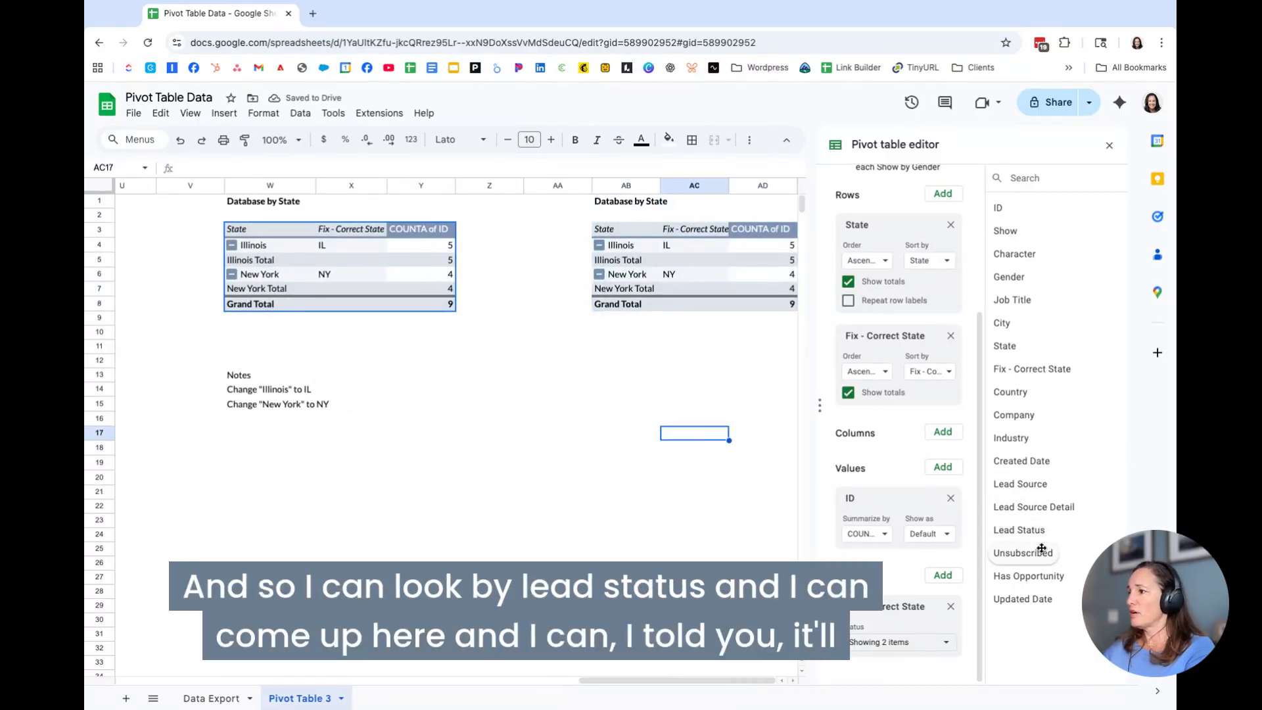
left_click_drag(1028, 535, 950, 245)
left_click(950, 447)
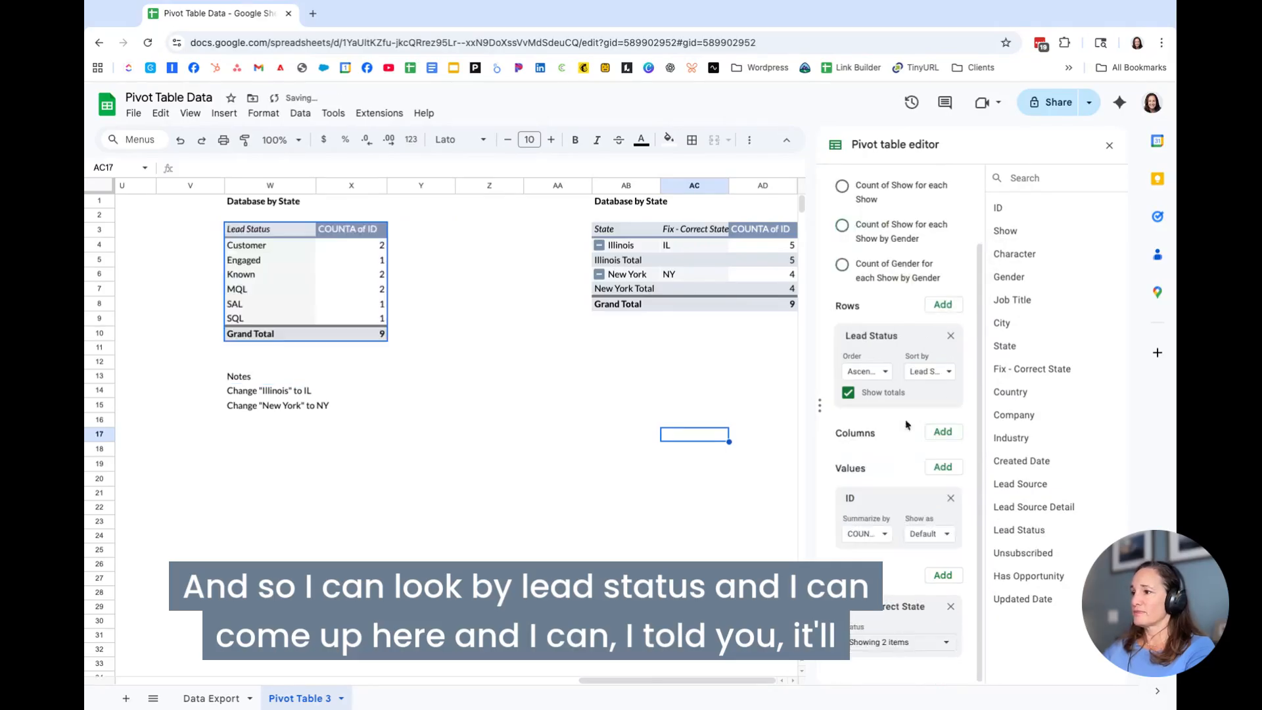
left_click(489, 347)
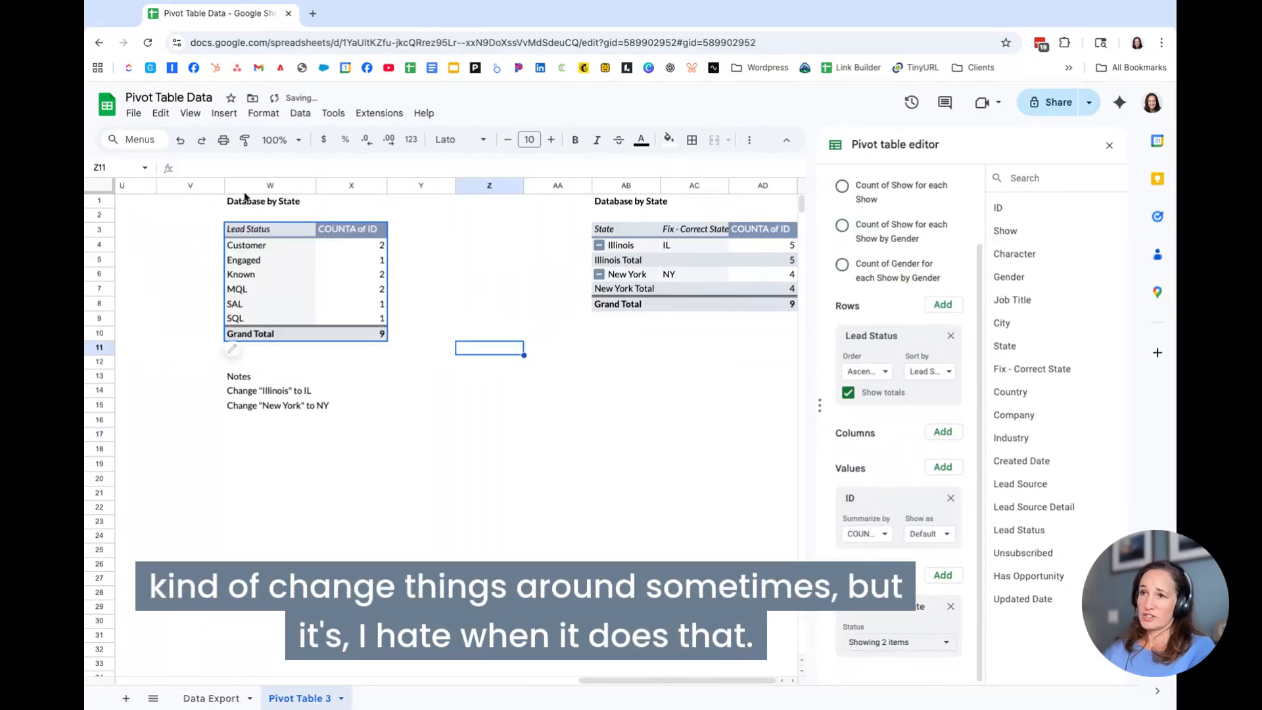
Undo the row field changes made to the original Database by State pivot table.
key("super+z")
key("super+z")
key("super+z")
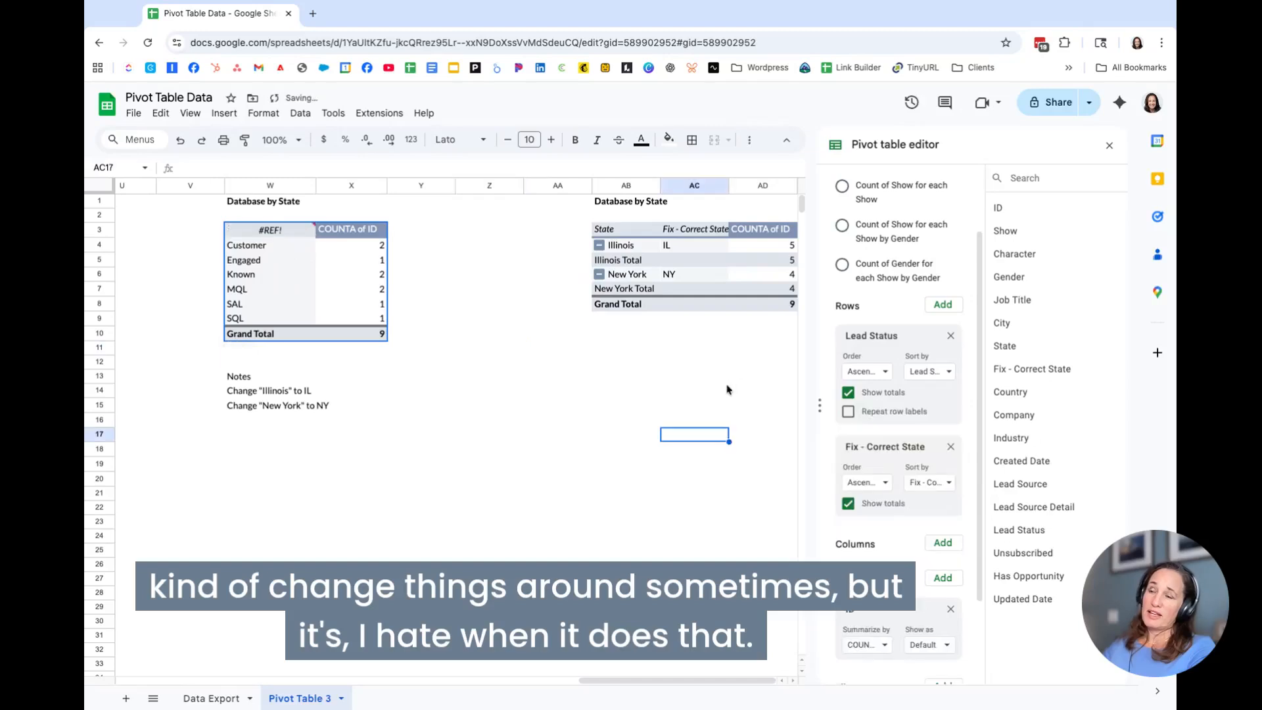
left_click(546, 432)
Replace the row fields of the copied pivot table in column AB with Lead Status and remove its Fix - Correct State filter.
left_click(667, 279)
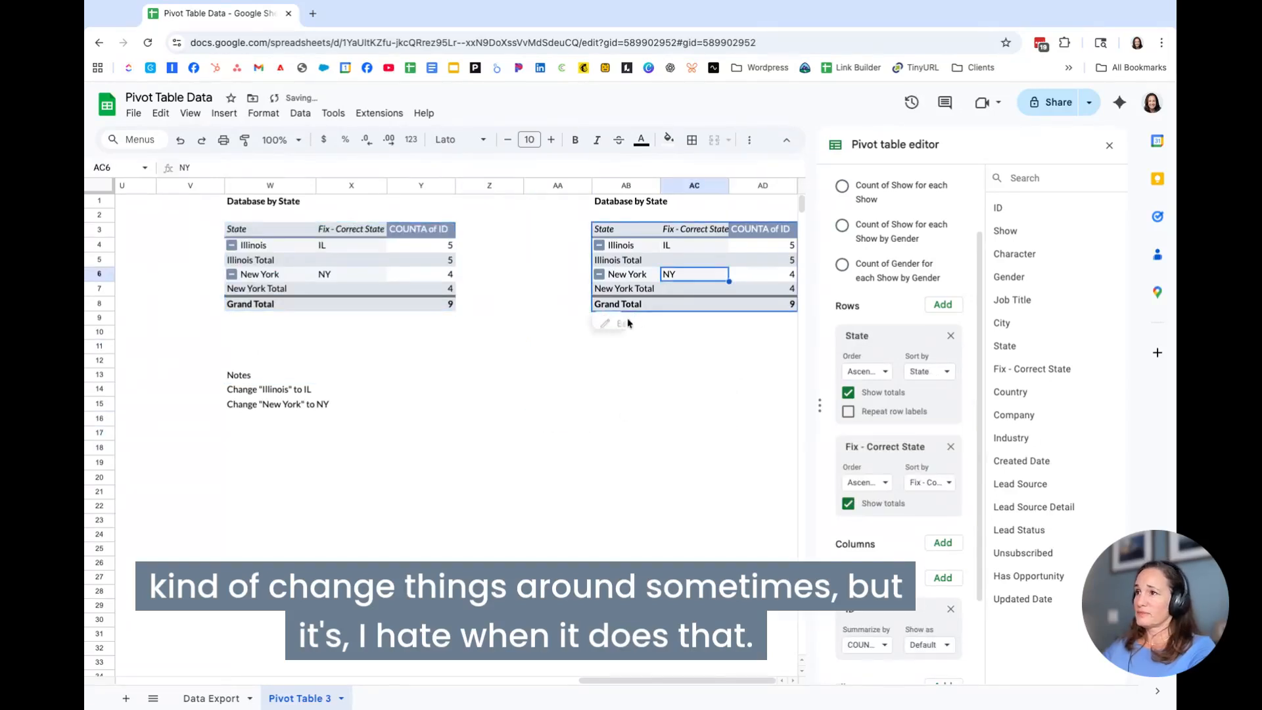
left_click(1111, 149)
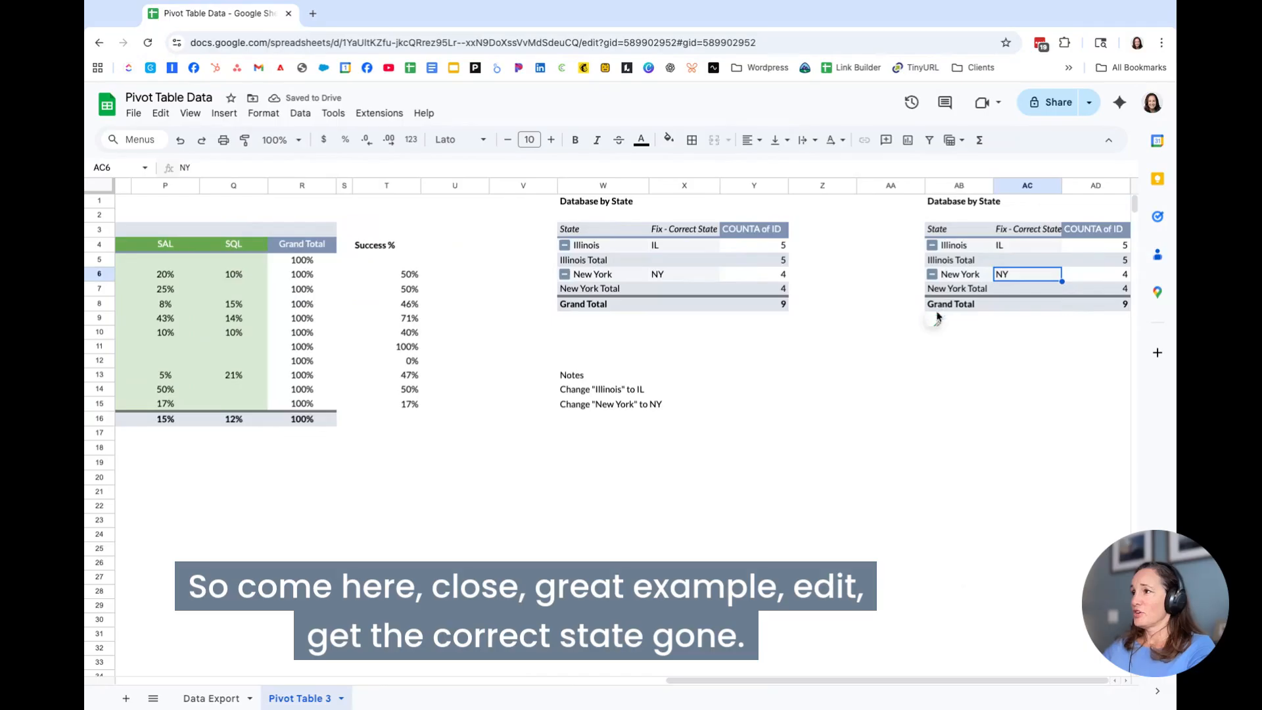
left_click(935, 319)
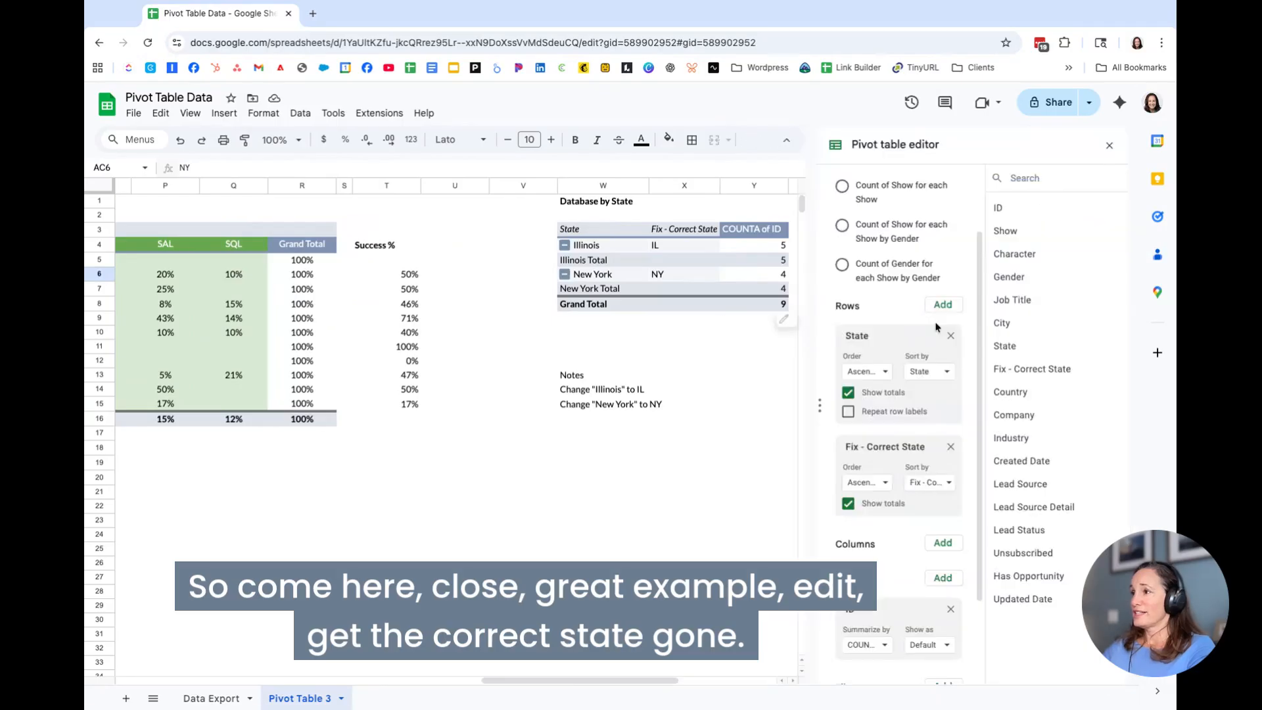
left_click(950, 447)
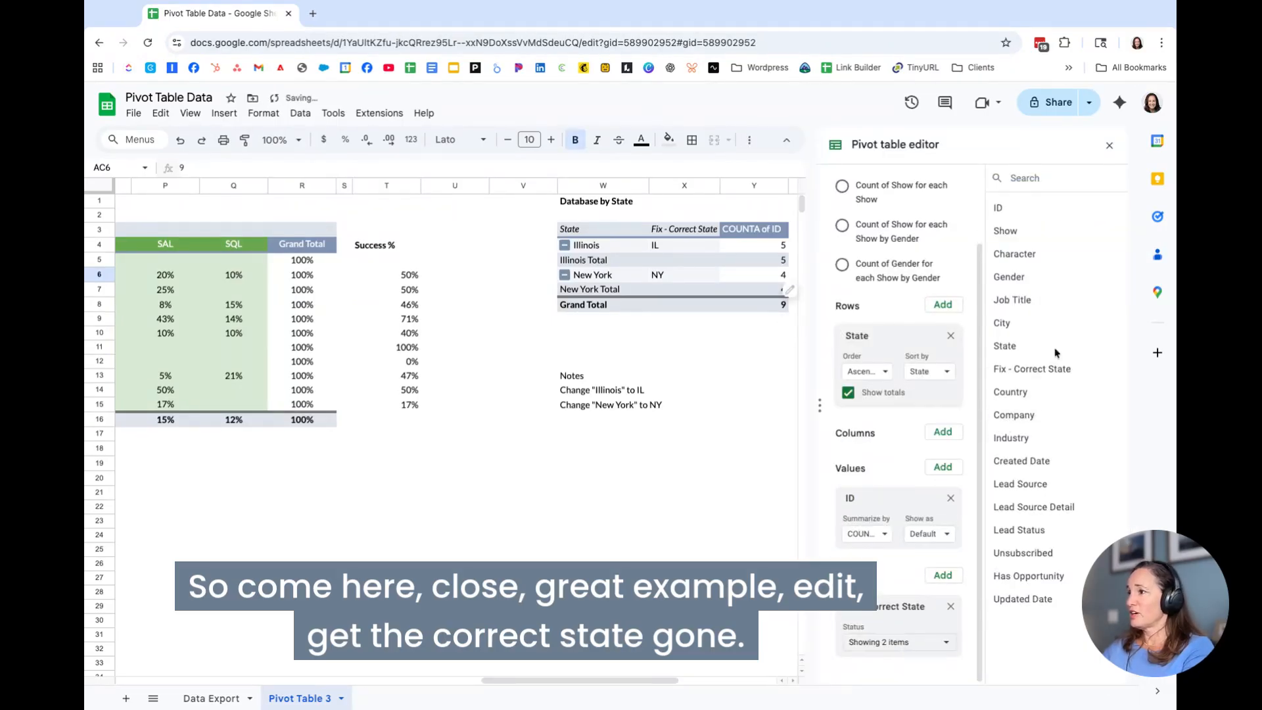
left_click_drag(1037, 529, 1037, 531)
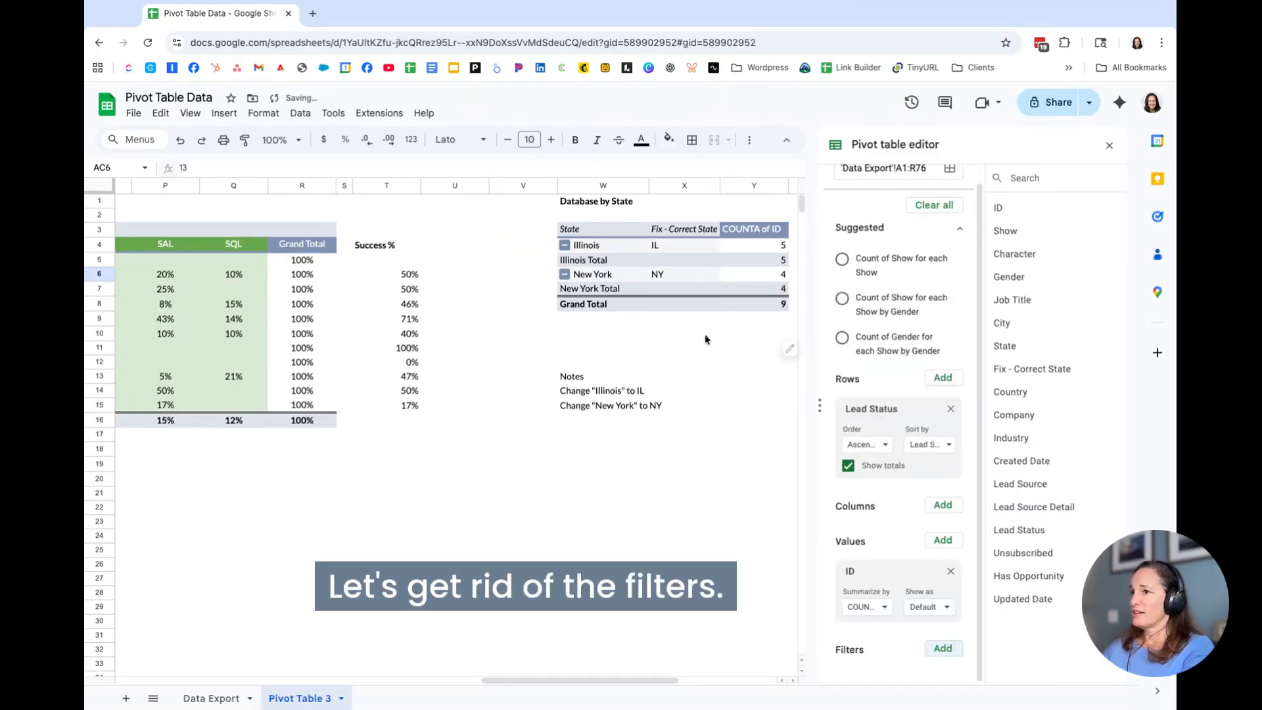
scroll(705, 339, "right", 5)
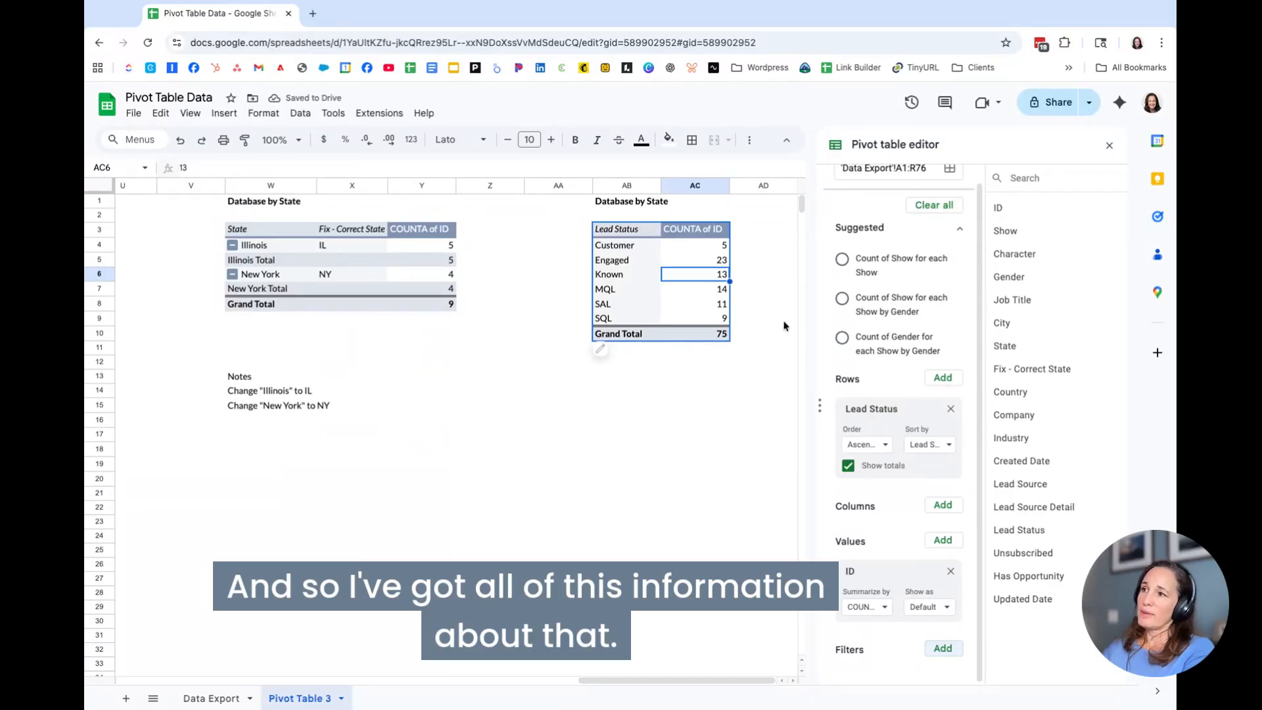
Sort the Lead Status rows of the copied pivot table by COUNTA of ID in descending order.
left_click(920, 609)
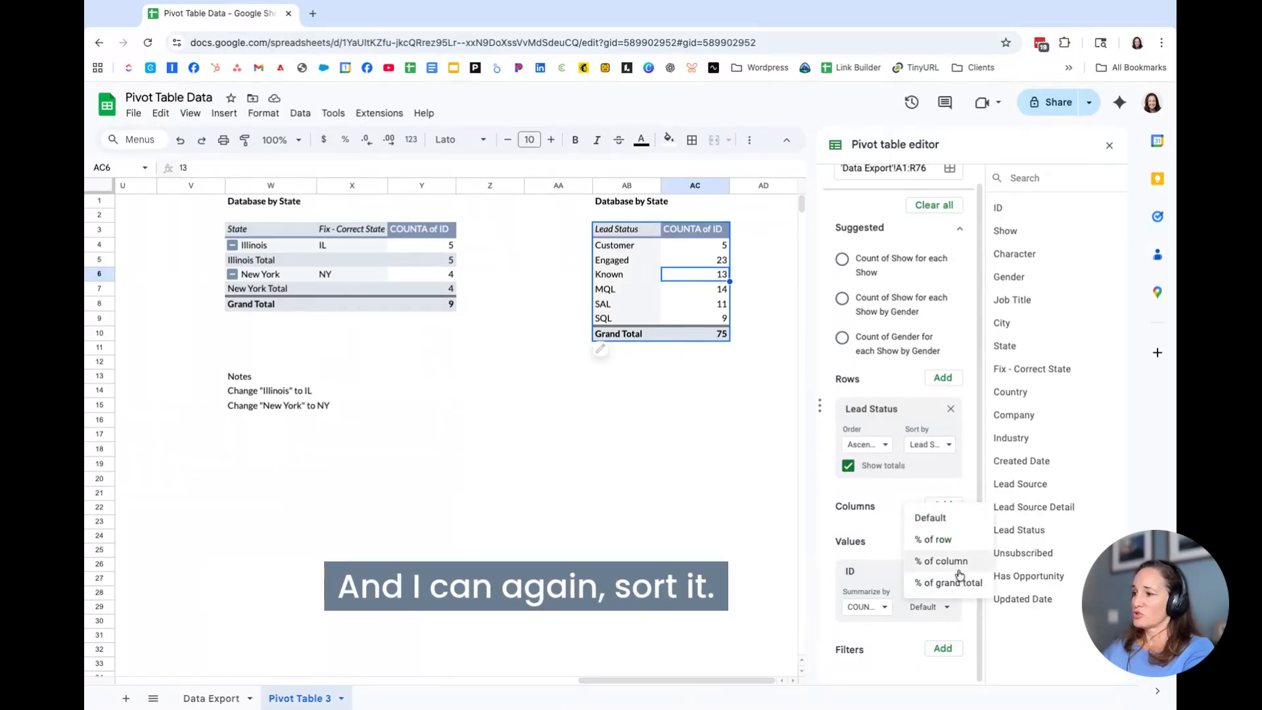
scroll(946, 539, "up", 1)
left_click(932, 461)
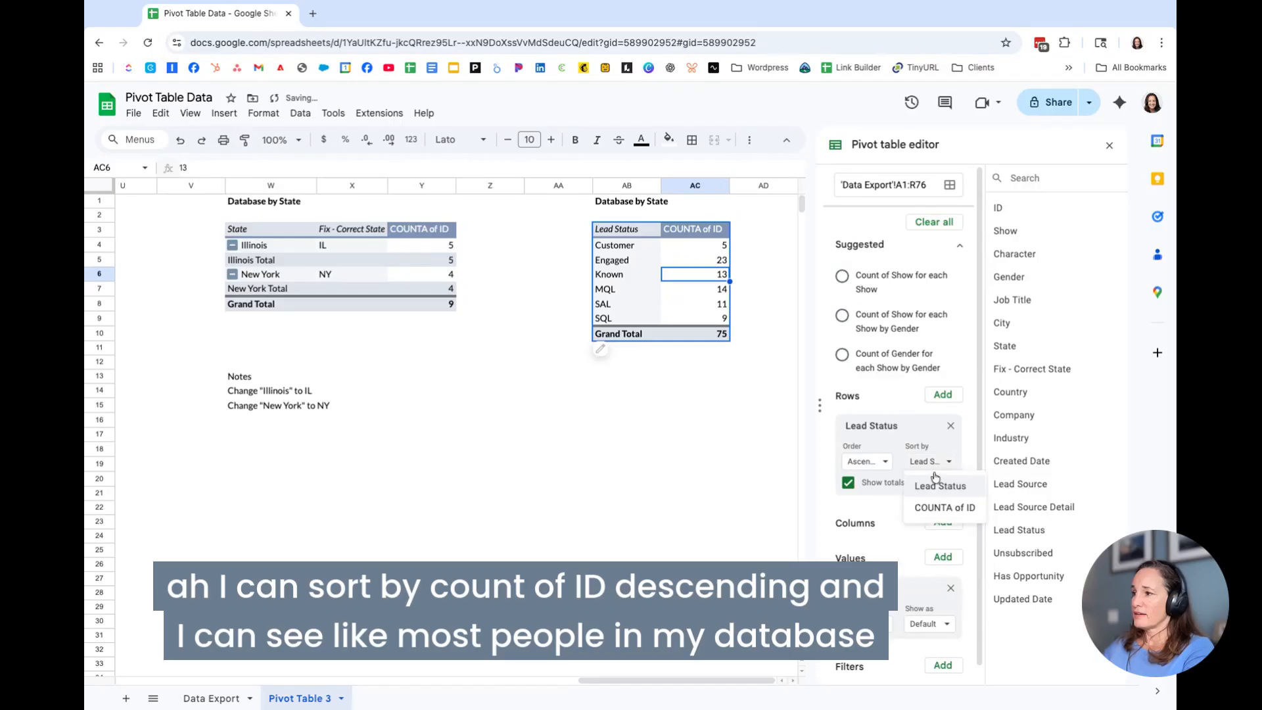
left_click(944, 507)
left_click(865, 461)
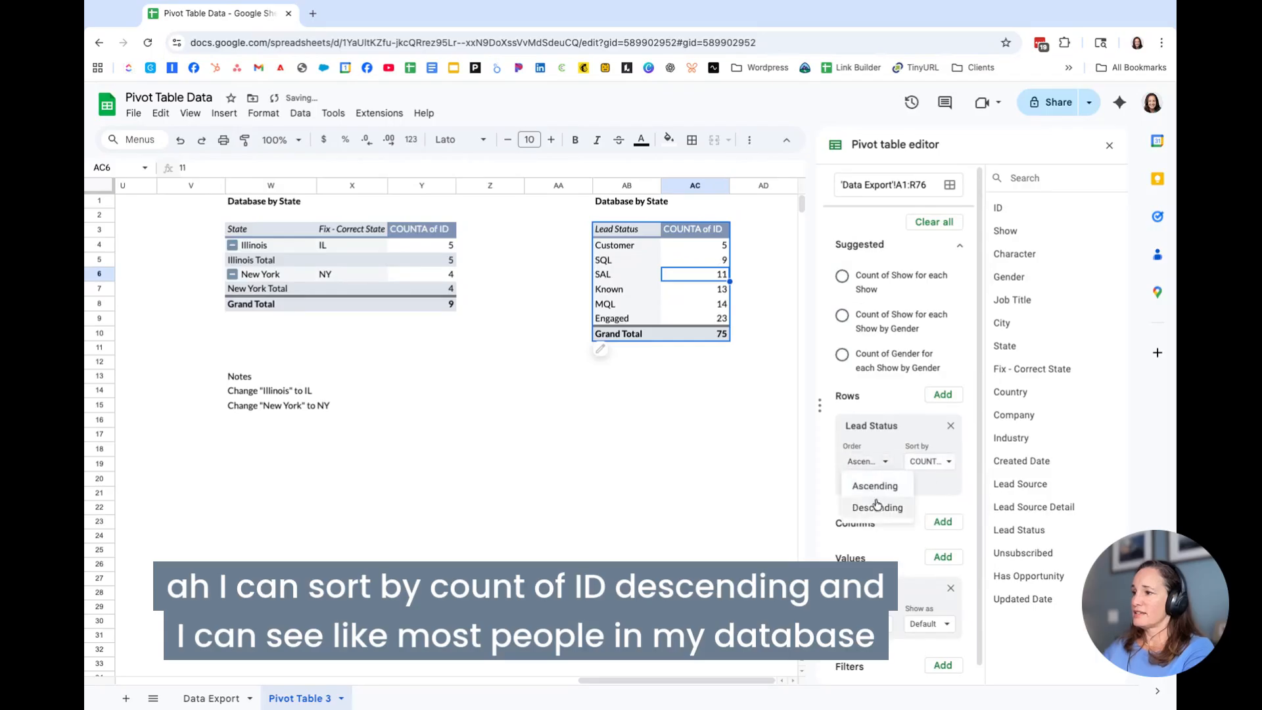
left_click(877, 506)
left_click(629, 250)
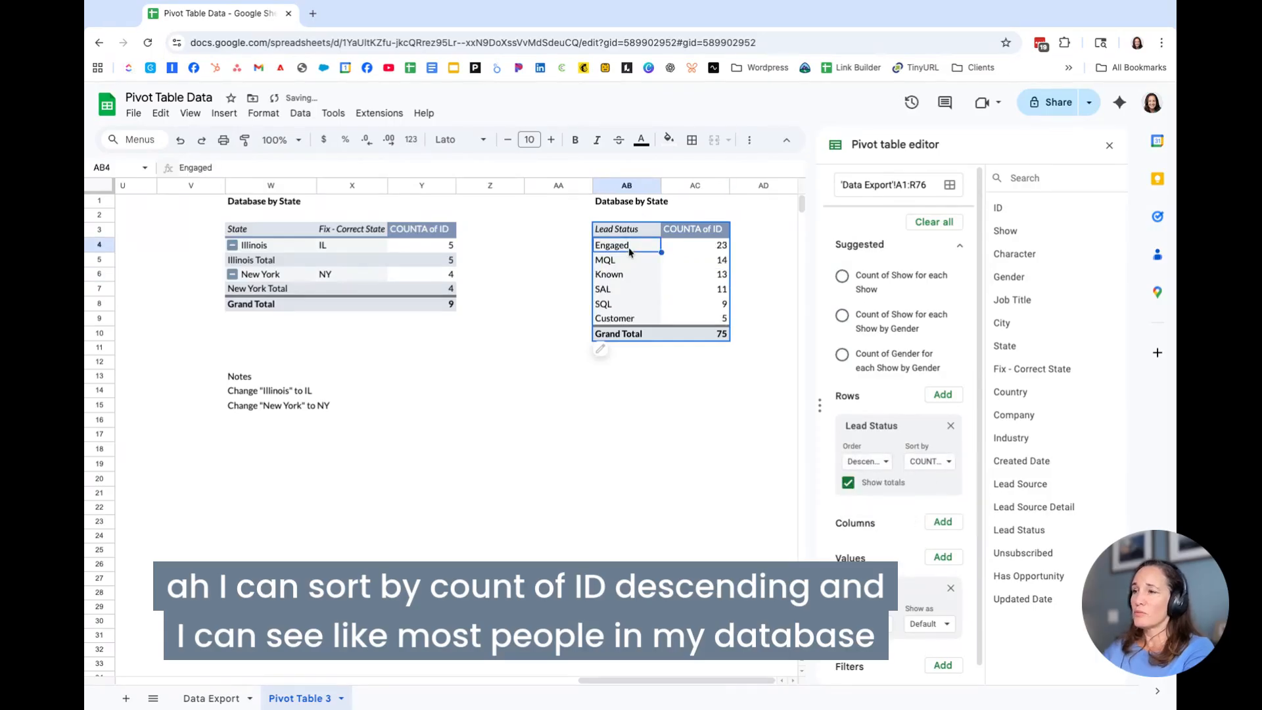